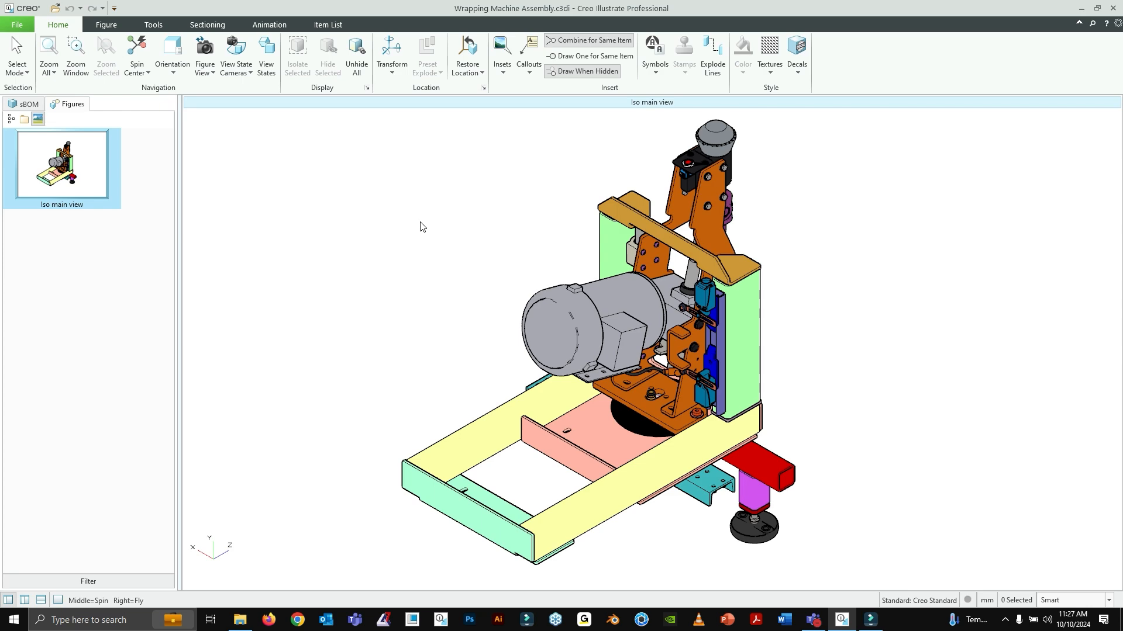
Step: Turn the Thick/Thin render option off and back on to compare the edge display of the Iso main view
middle_click_drag(626, 212, 503, 265)
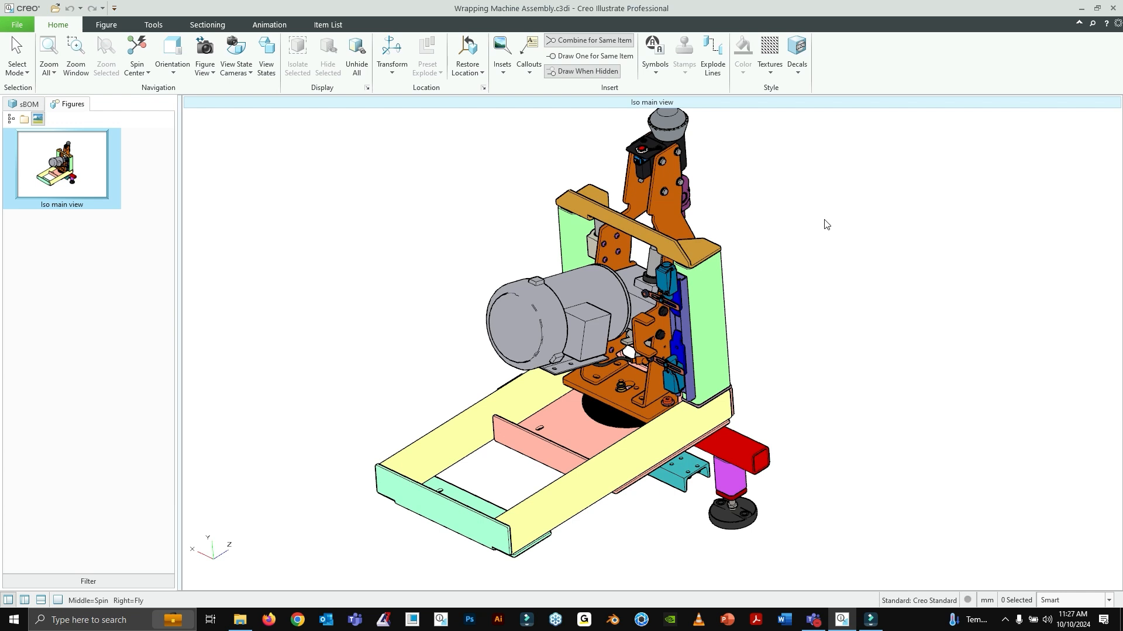
right_click(772, 204)
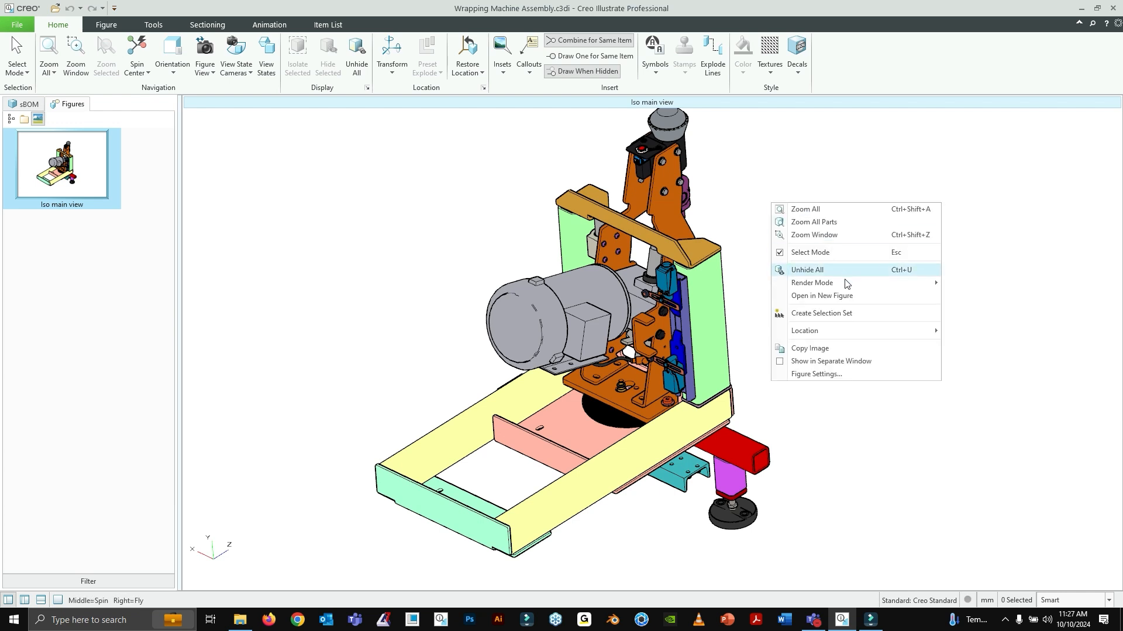
mouse_move(845, 284)
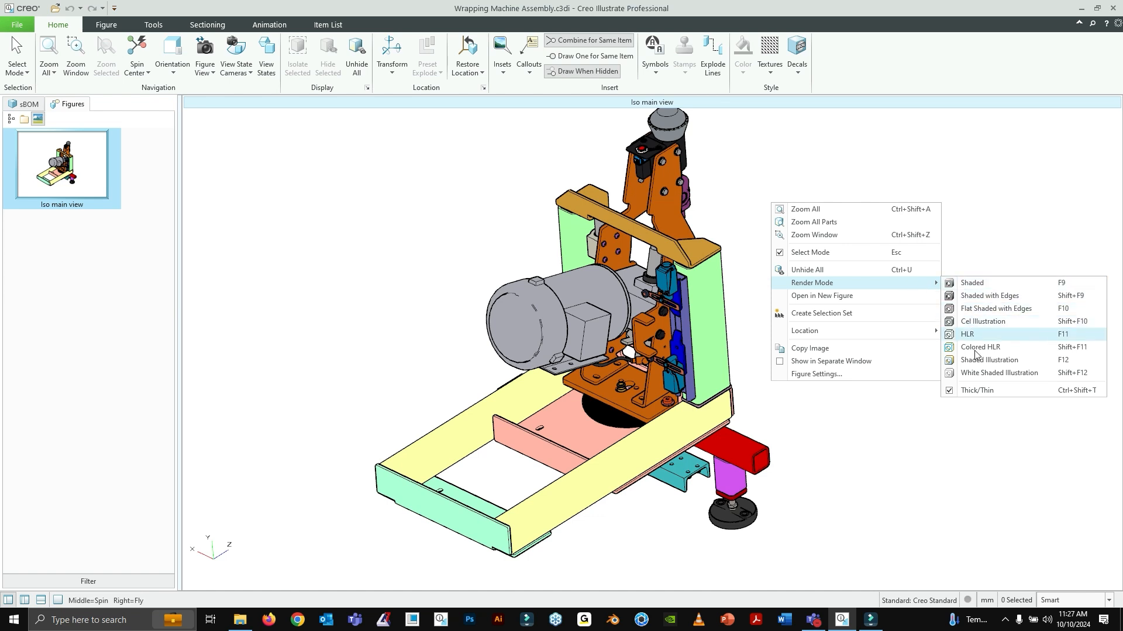
left_click(950, 393)
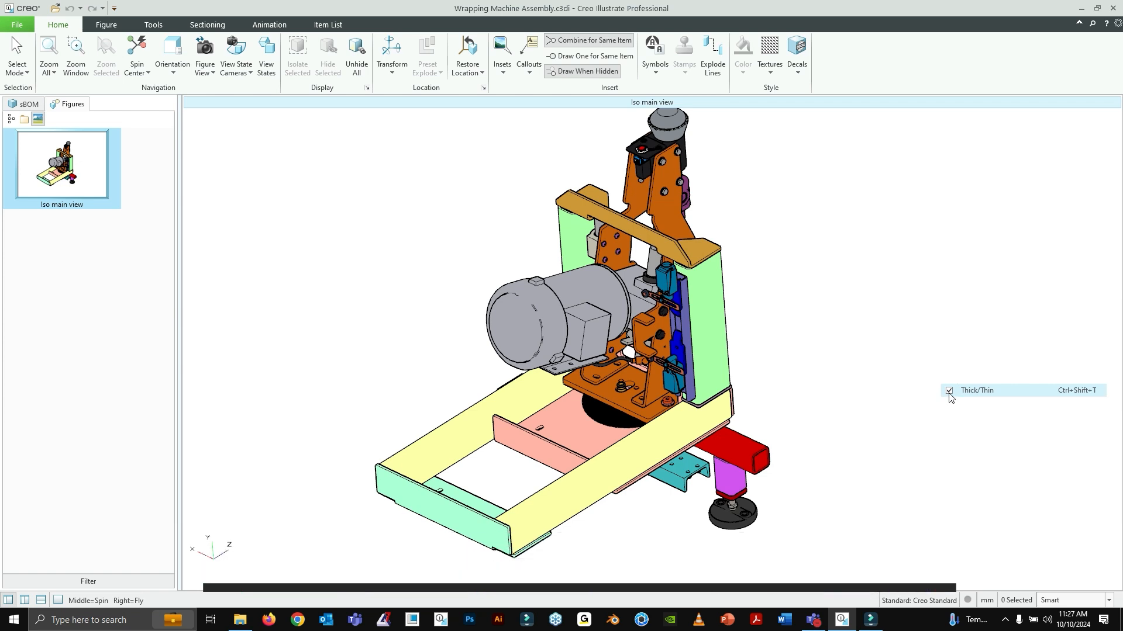
right_click(858, 297)
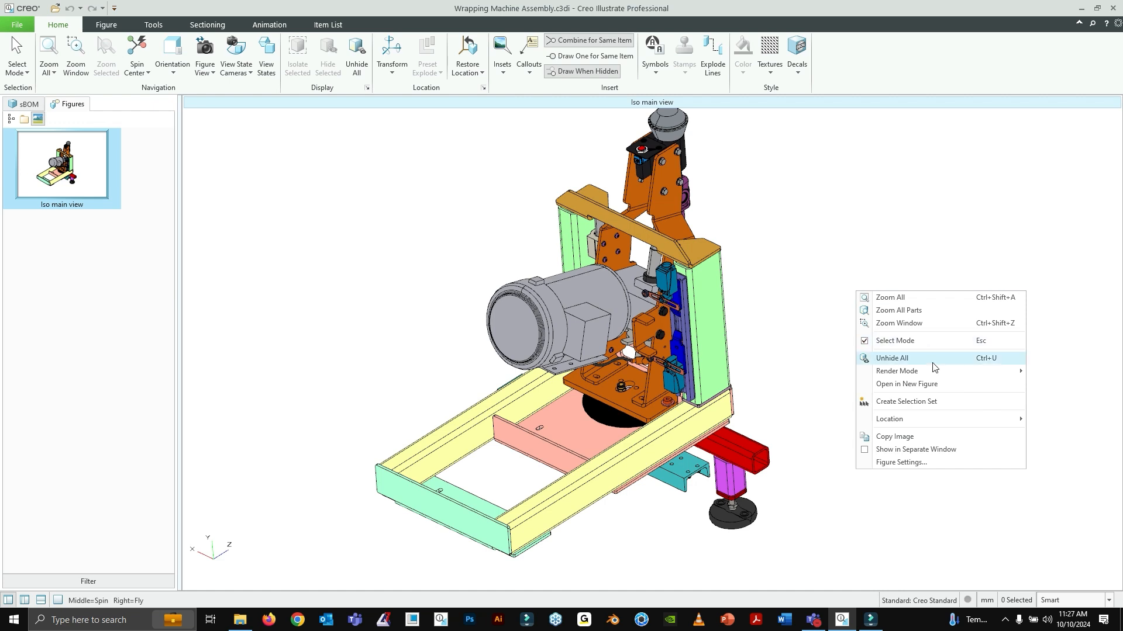
mouse_move(889, 372)
left_click(789, 479)
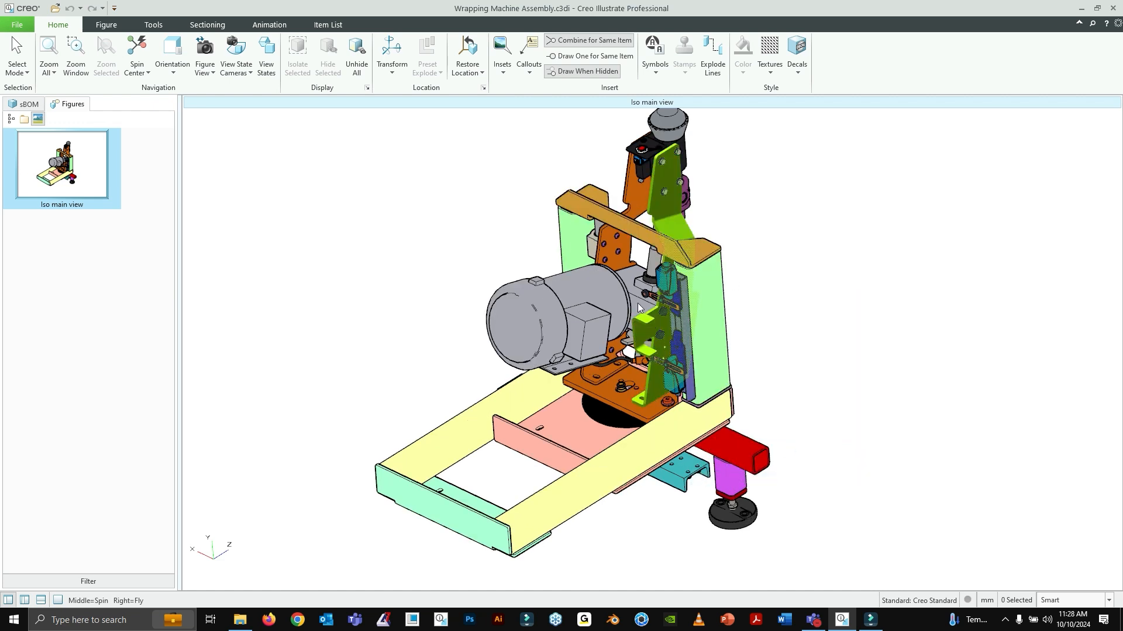
Step: Turn off the Thick/Thin render option for the Iso main view figure
right_click(751, 246)
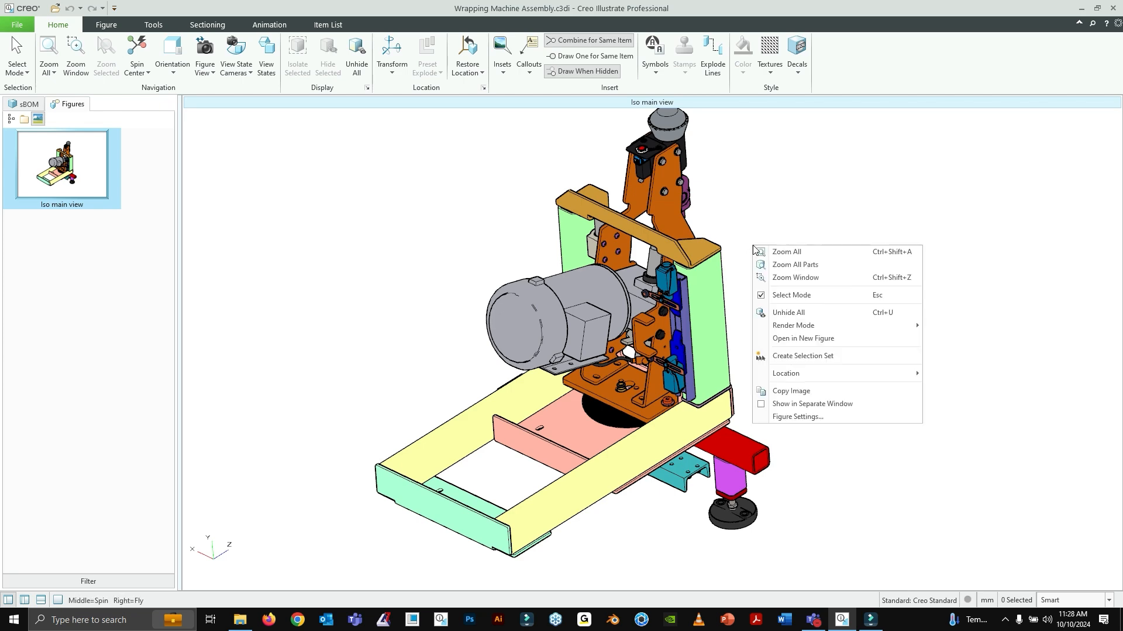
mouse_move(876, 332)
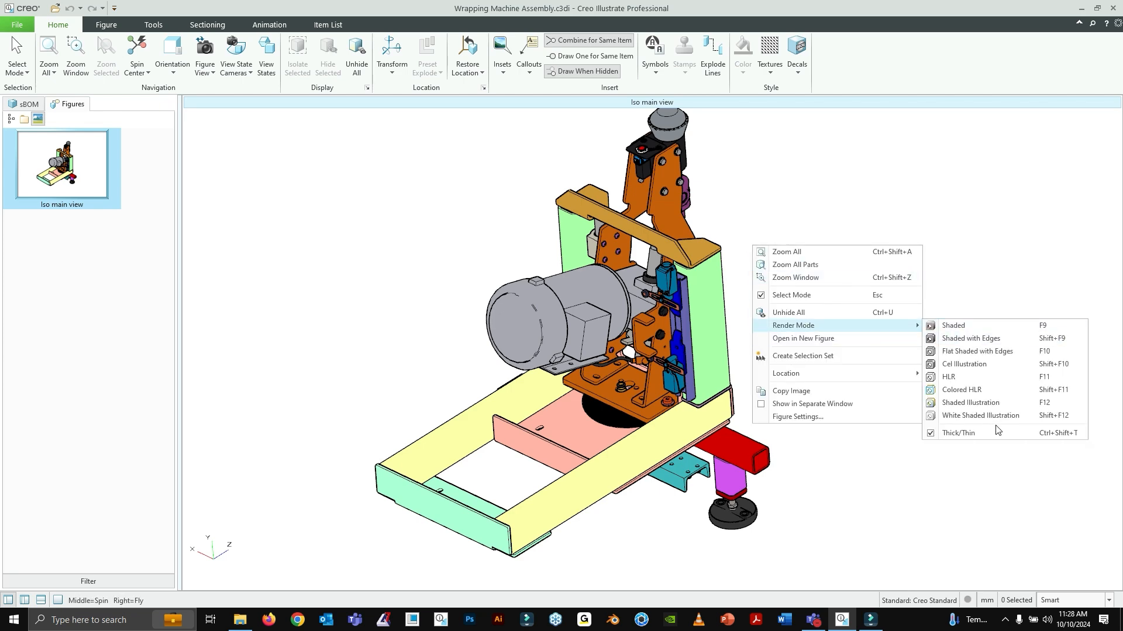
left_click(980, 433)
Step: Examine the uniform thin edge lines around the motor and its orange mounting brackets from several angles
scroll(496, 267, "up", 6)
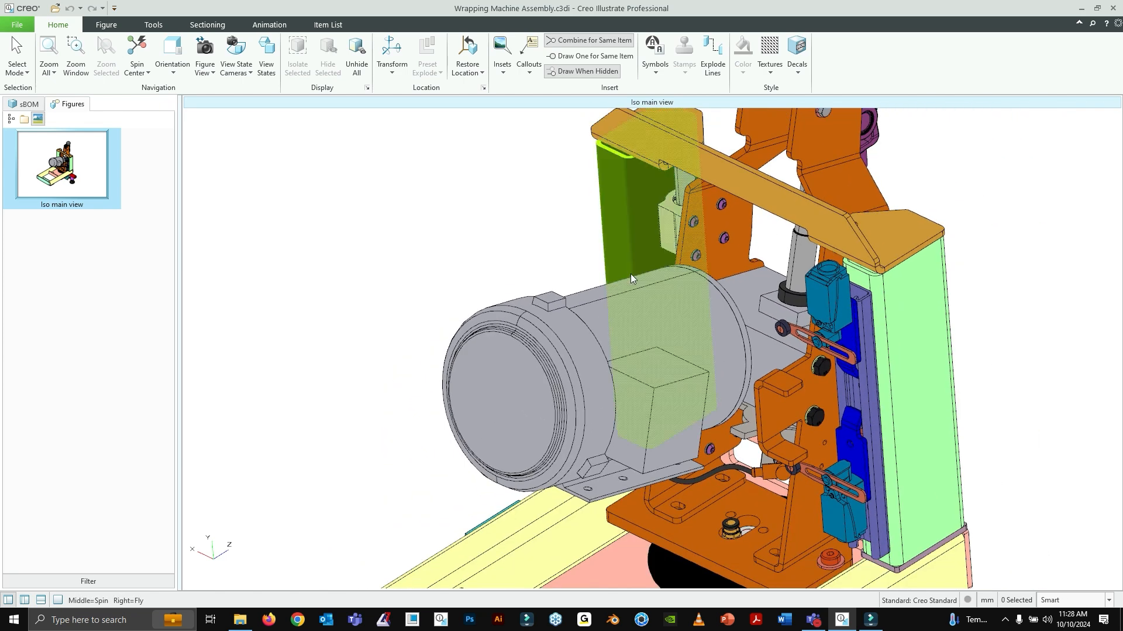
middle_click_drag(630, 274, 755, 273)
scroll(700, 293, "down", 4)
scroll(753, 275, "up", 5)
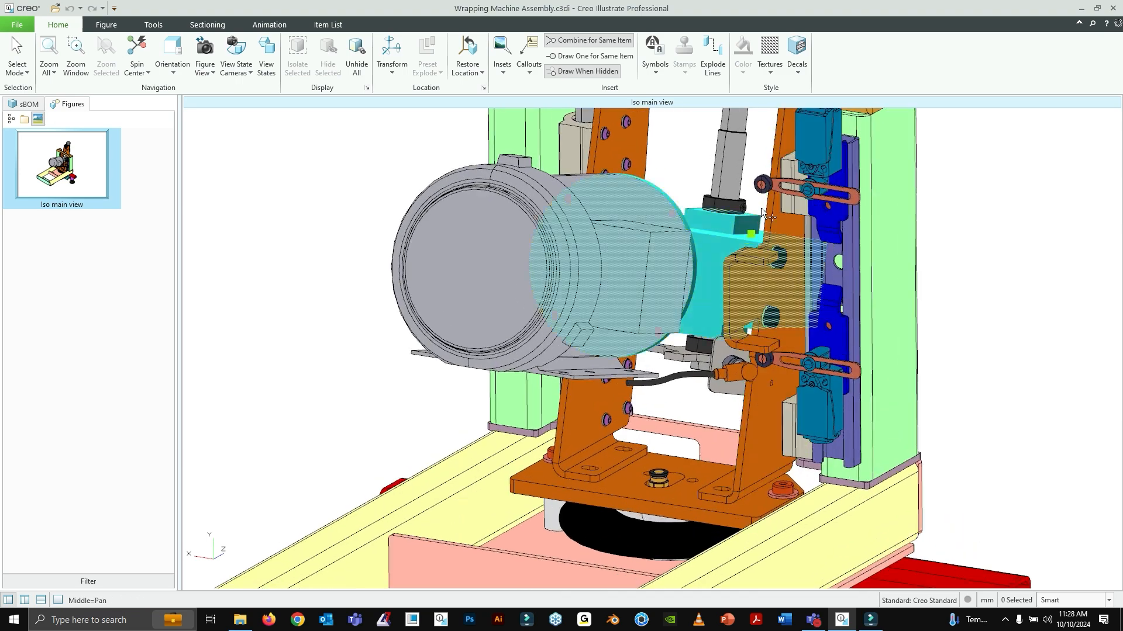
middle_click_drag(750, 324, 752, 443, "shift")
scroll(766, 290, "up", 4)
scroll(767, 291, "down", 5)
middle_click_drag(767, 291, 772, 247)
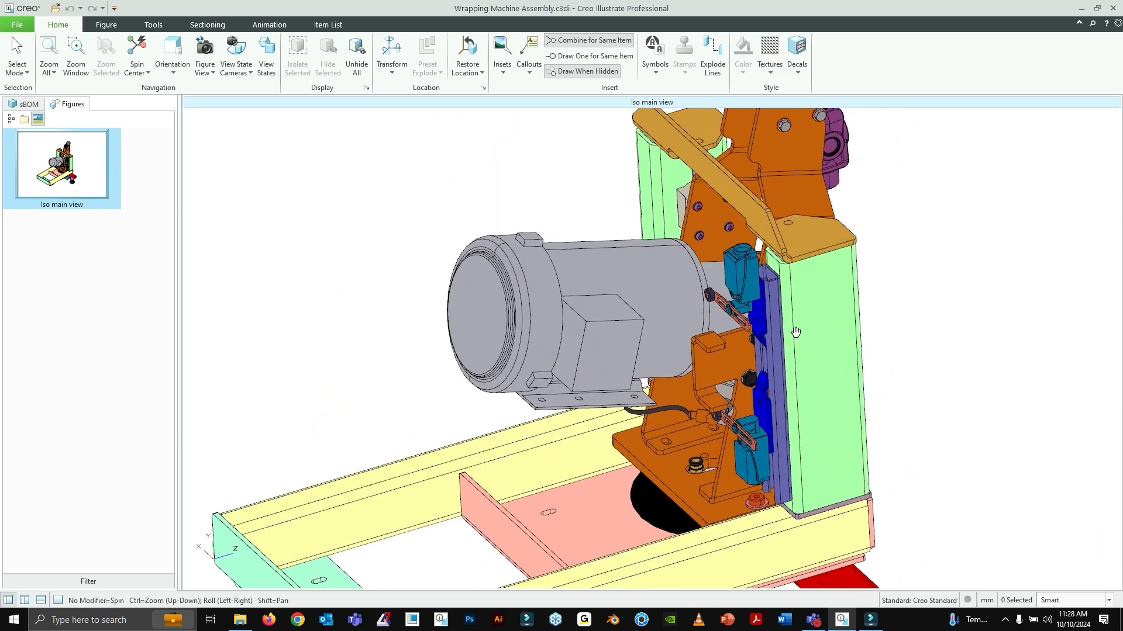
Step: Examine the edge lines of the upper blue switch and its slotted arm up close, and return to the whole machine
scroll(770, 245, "up", 3)
scroll(770, 244, "up", 4)
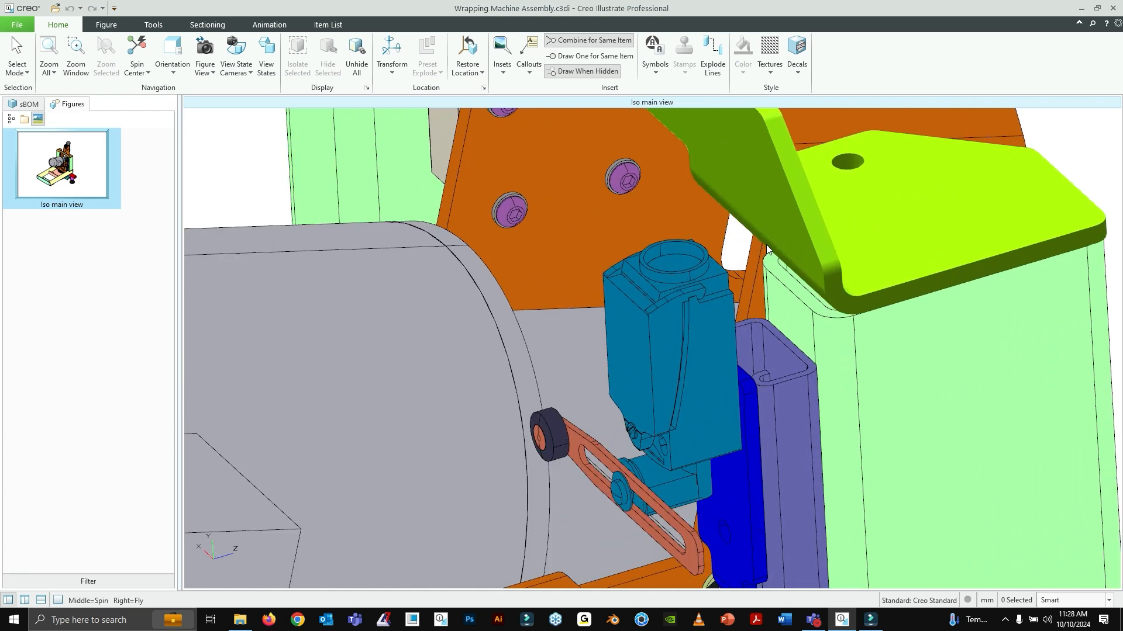
scroll(694, 283, "up", 3)
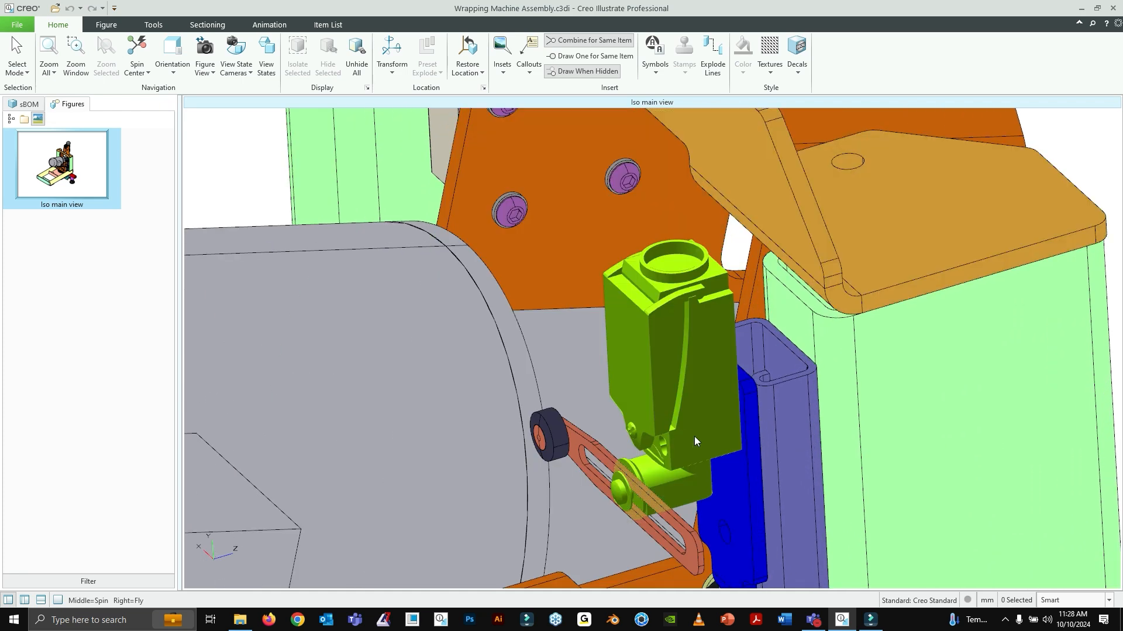
scroll(703, 409, "down", 3)
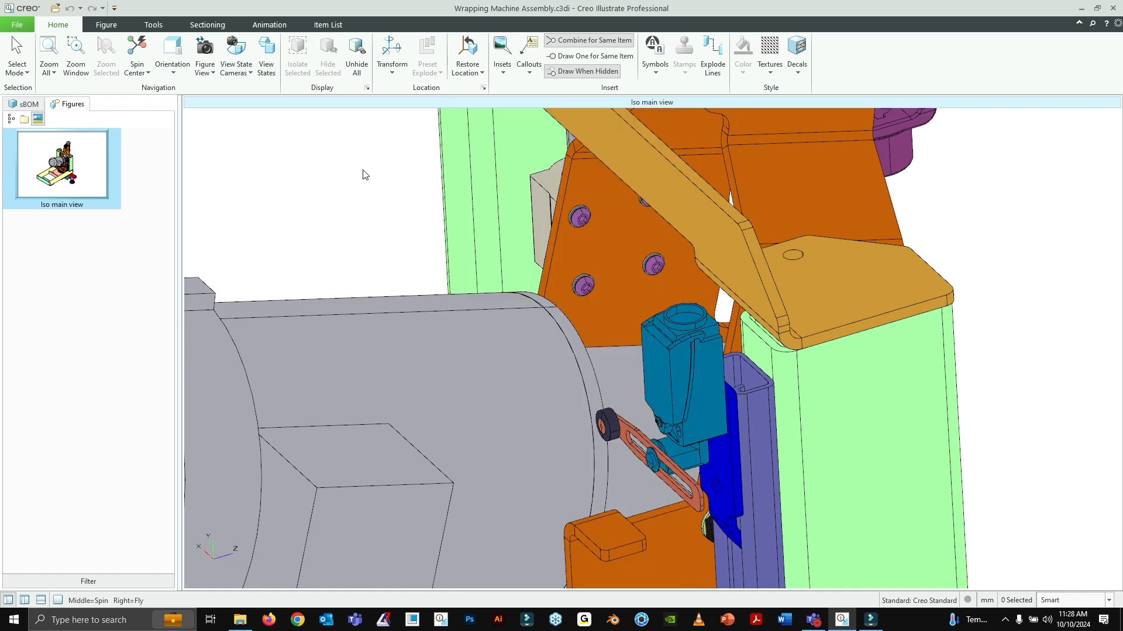
scroll(663, 371, "down", 5)
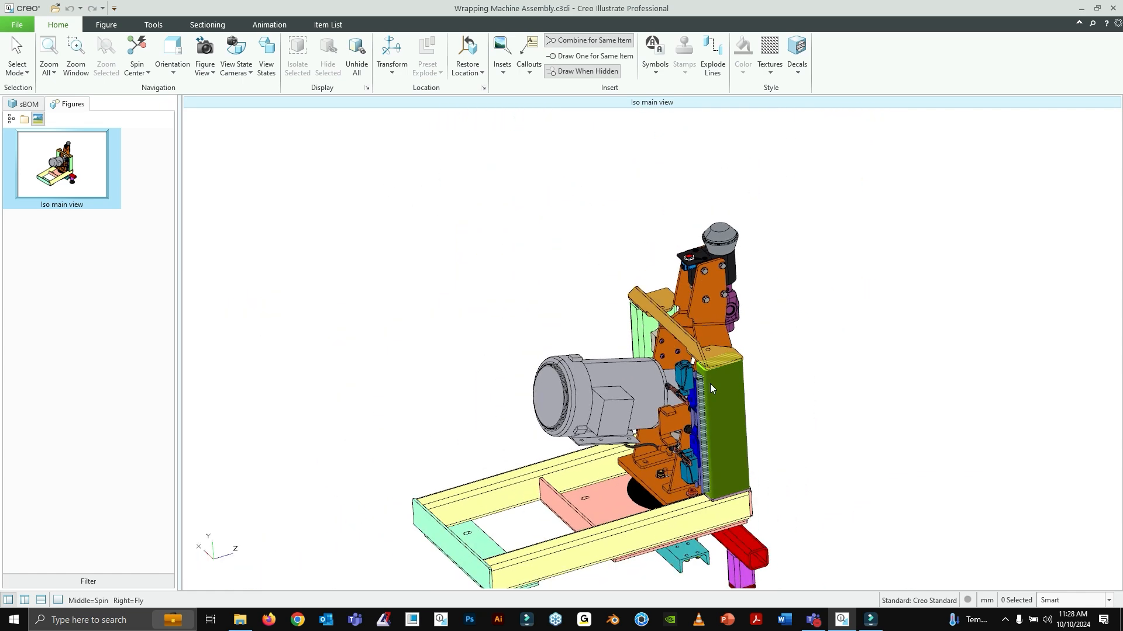
middle_click_drag(719, 413, 709, 342, "shift")
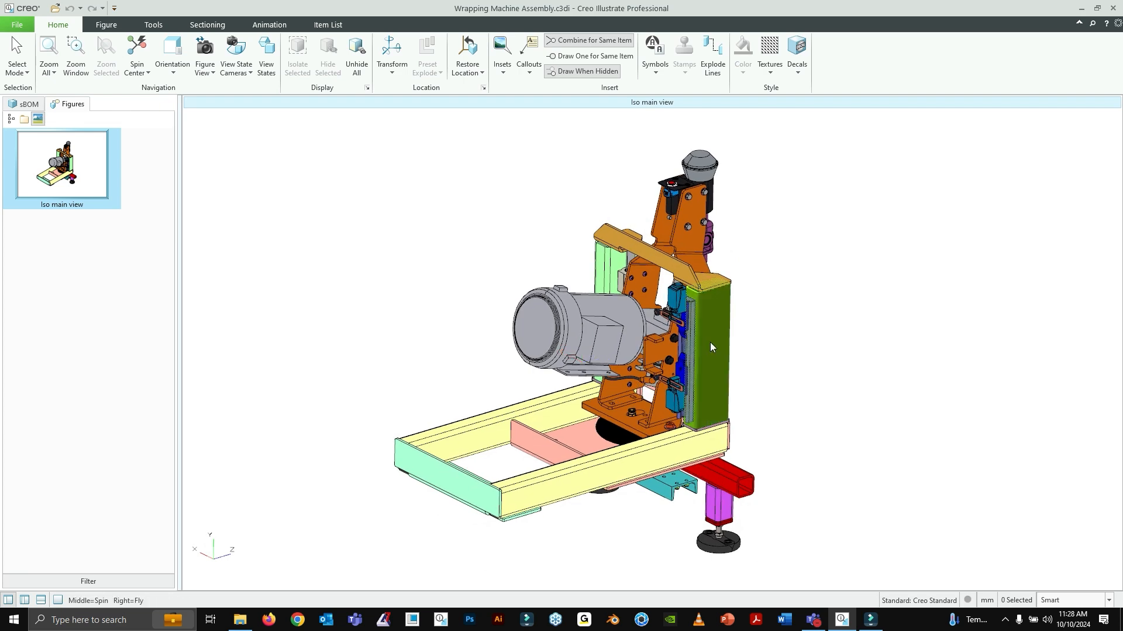
middle_click_drag(811, 209, 488, 336)
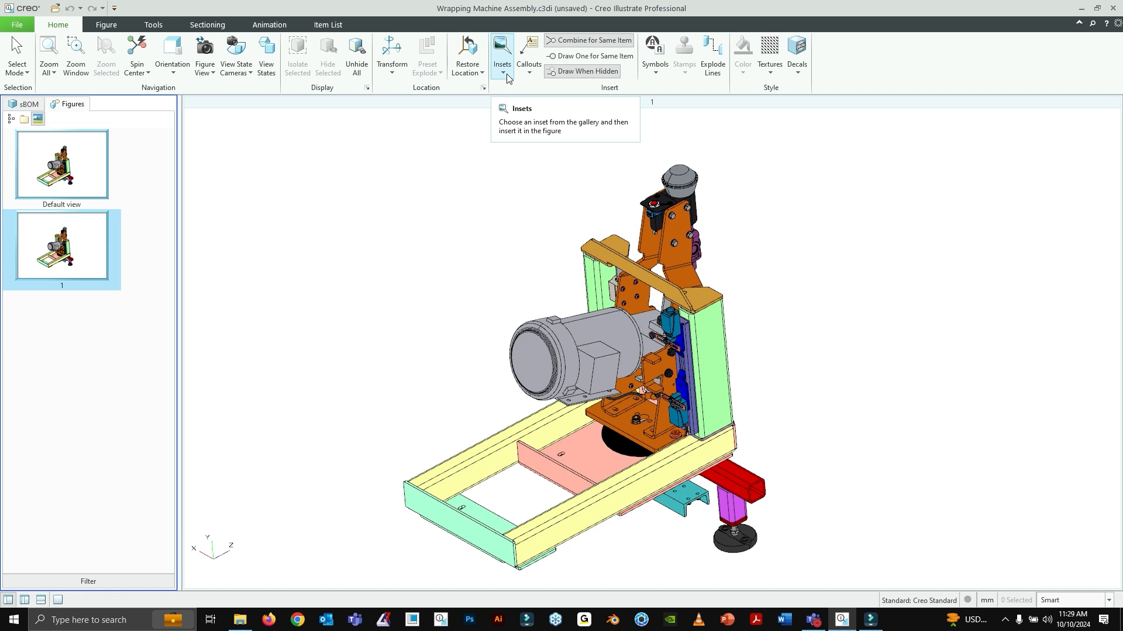
Step: Review the available inset styles and the Custom inset1 entry in the inset options, leaving the settings as they are
left_click(504, 73)
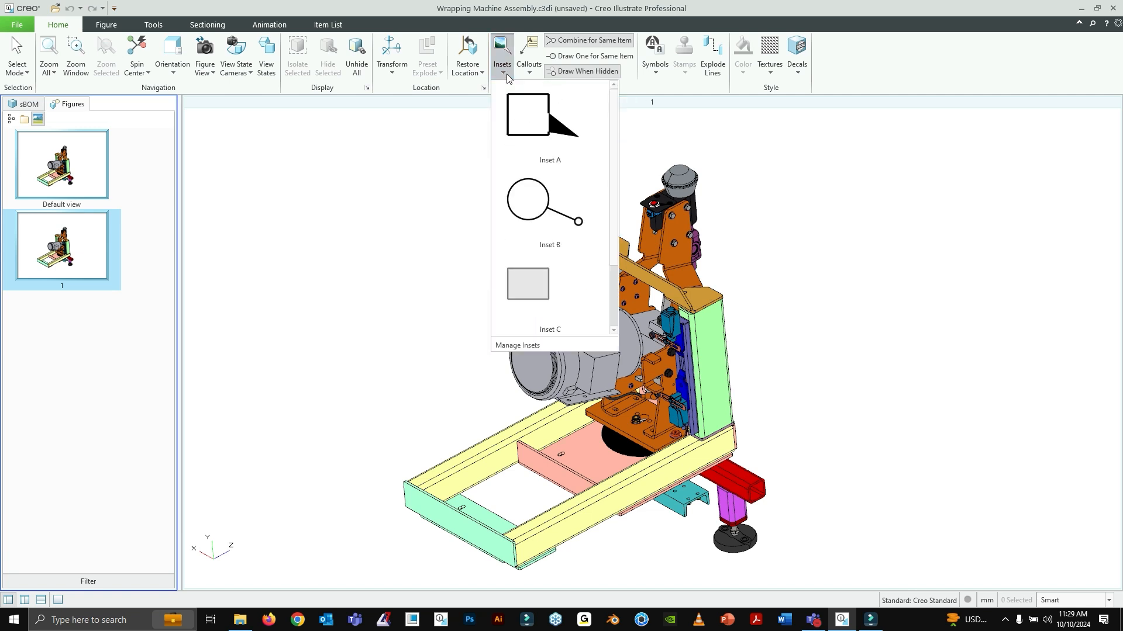
left_click(506, 74)
left_click(503, 74)
scroll(619, 115, "down", 1)
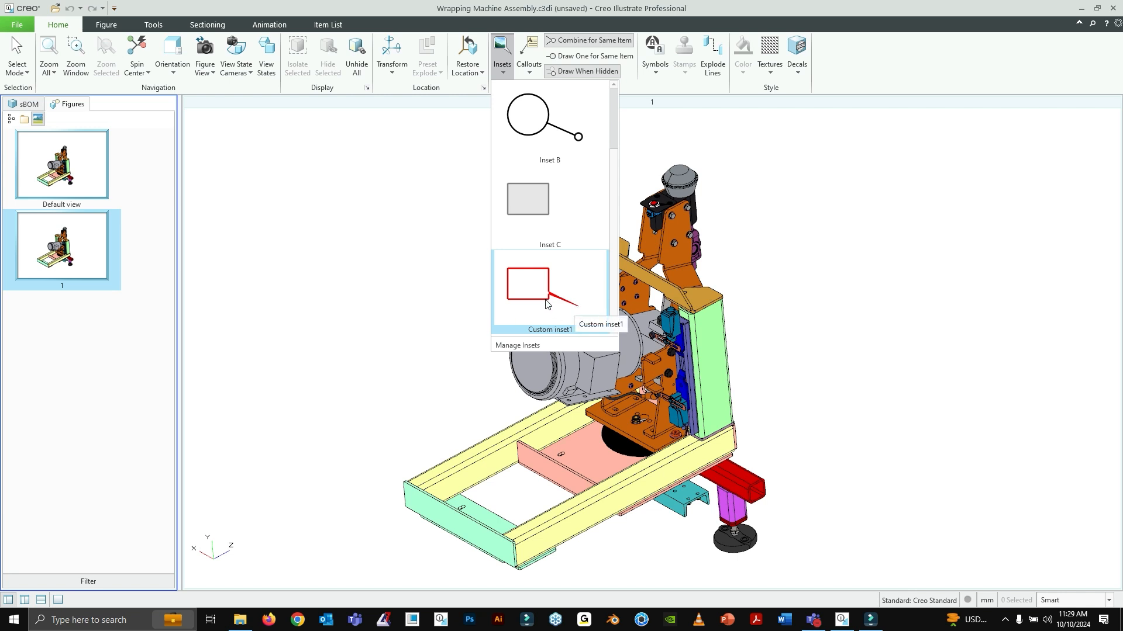
left_click(529, 346)
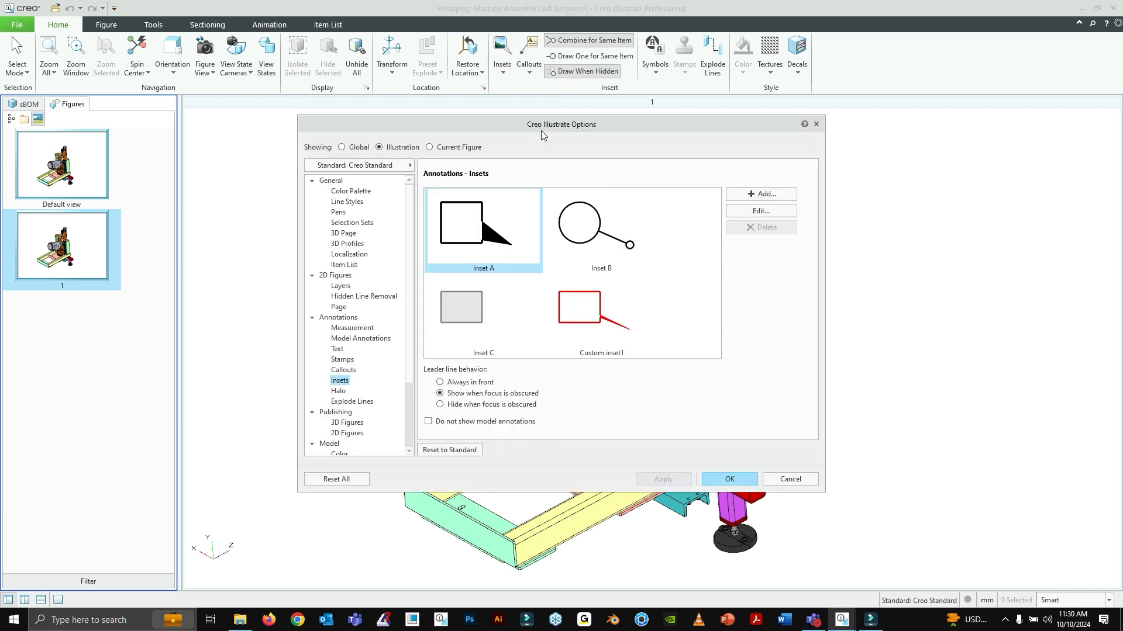
left_click_drag(541, 131, 290, 134)
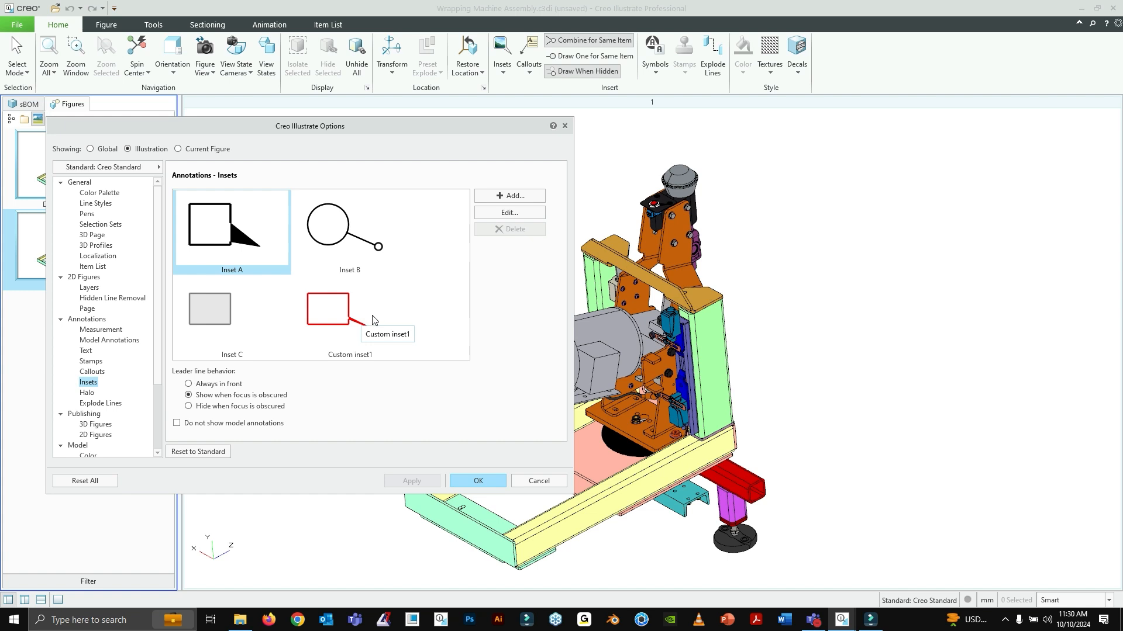
left_click(341, 314)
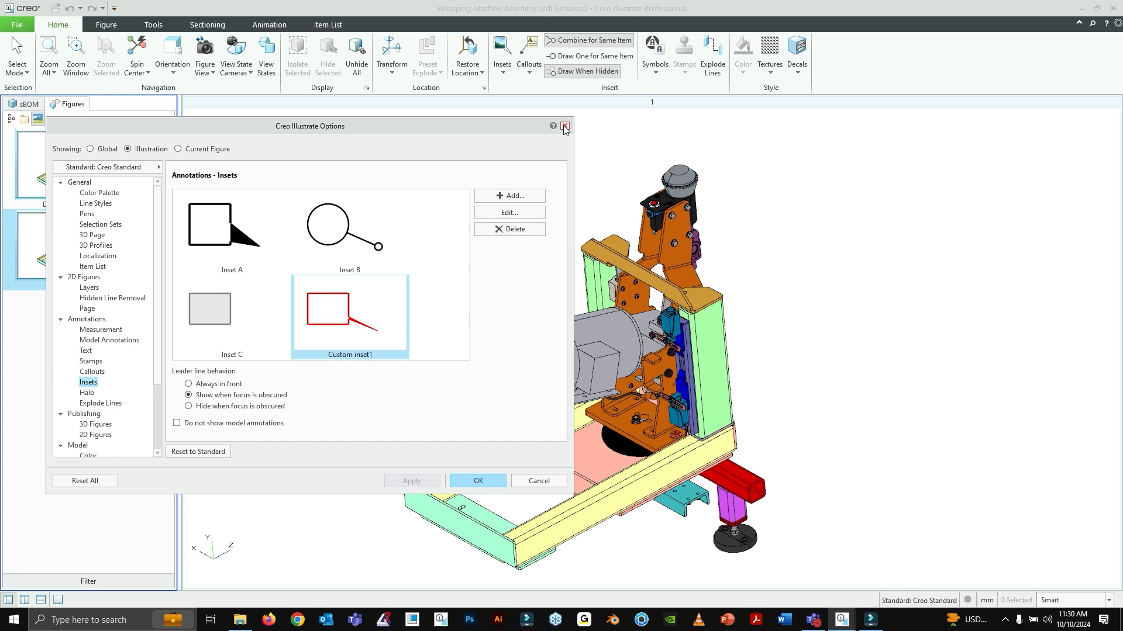
left_click(541, 480)
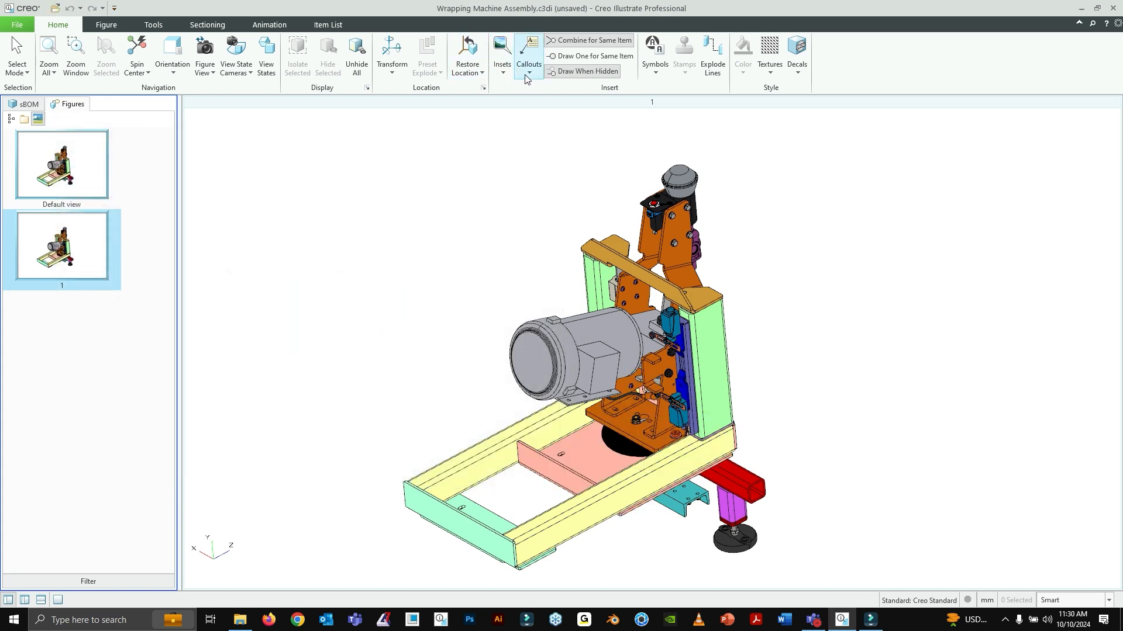
Step: Add a Custom inset1 detail of the red-topped sensor near the machine's top and place it clear of the model on the motor side
left_click(503, 61)
scroll(549, 237, "down", 2)
left_click(545, 289)
left_click(650, 216)
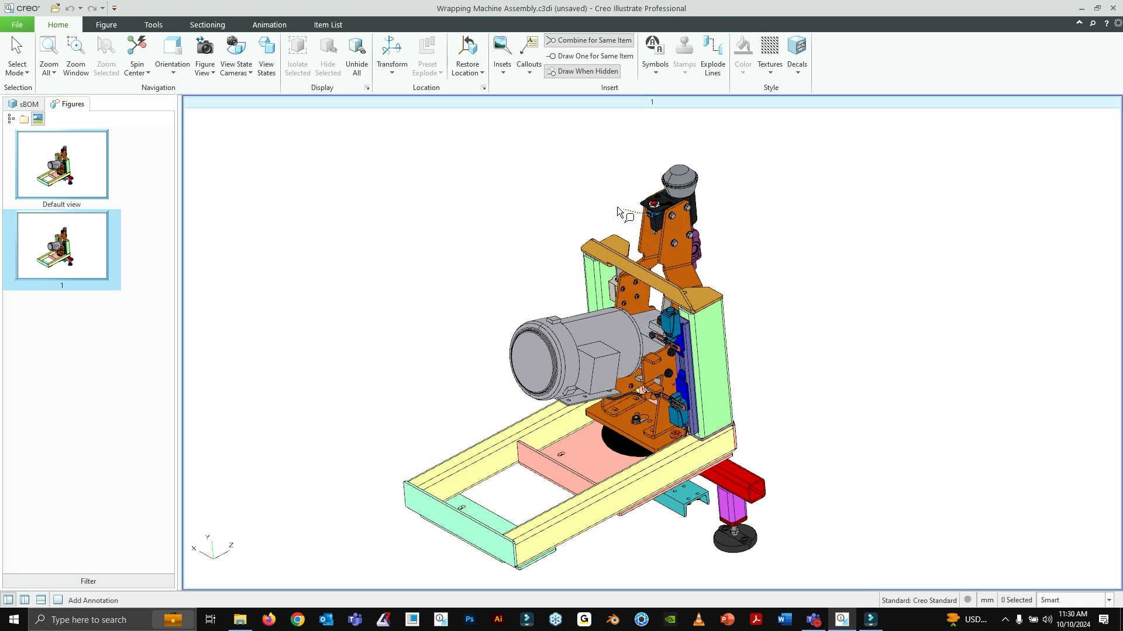
left_click(558, 193)
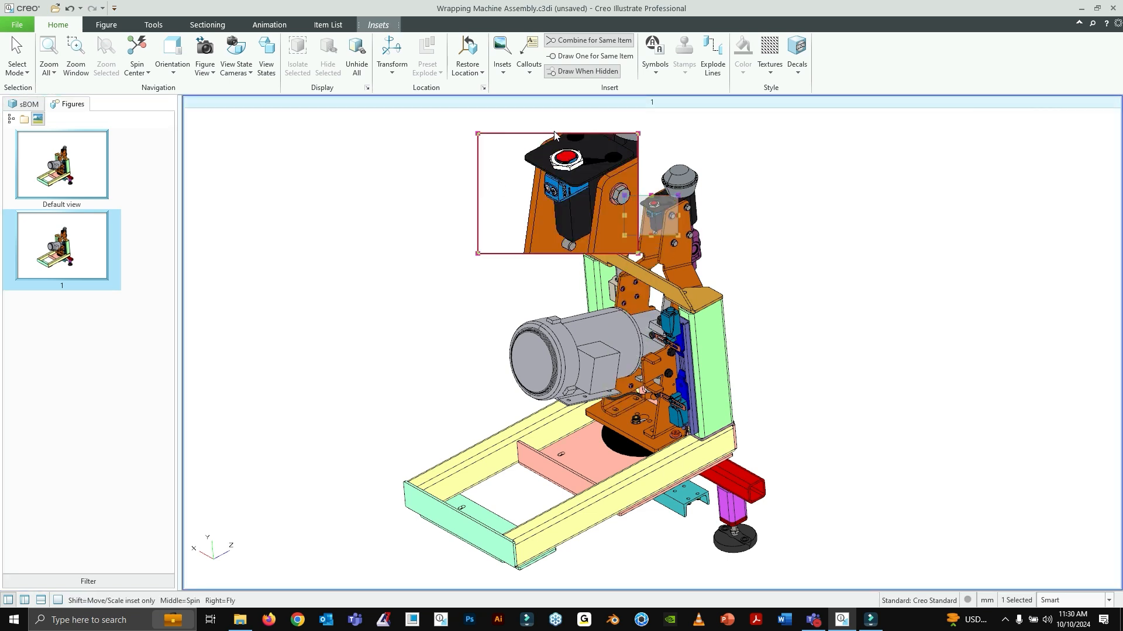
left_click_drag(554, 135, 451, 135)
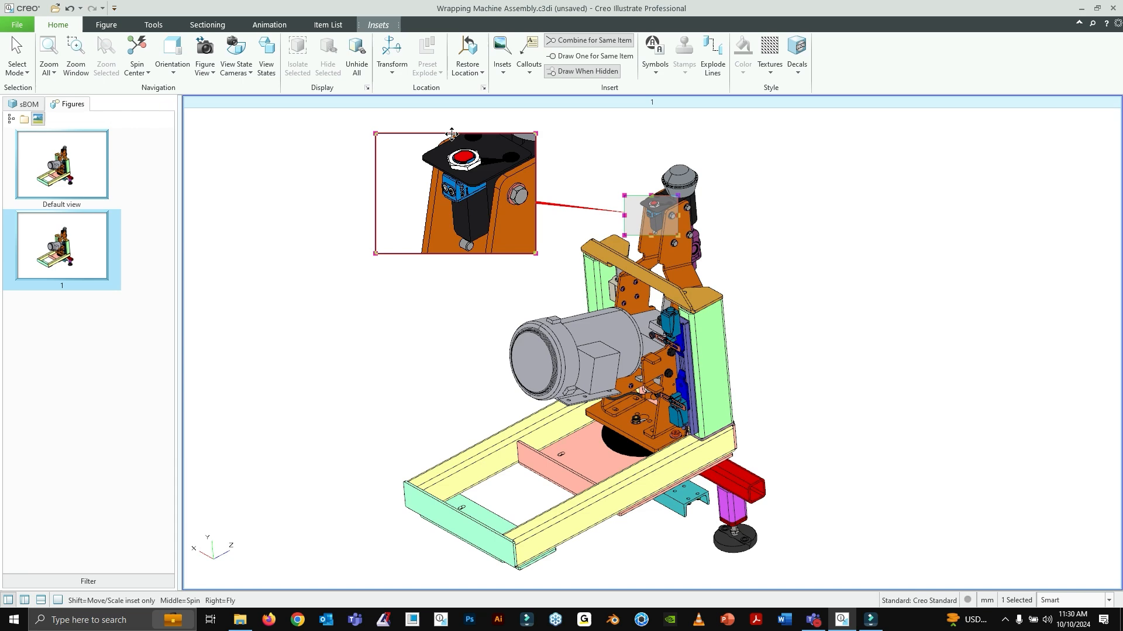
left_click(617, 158)
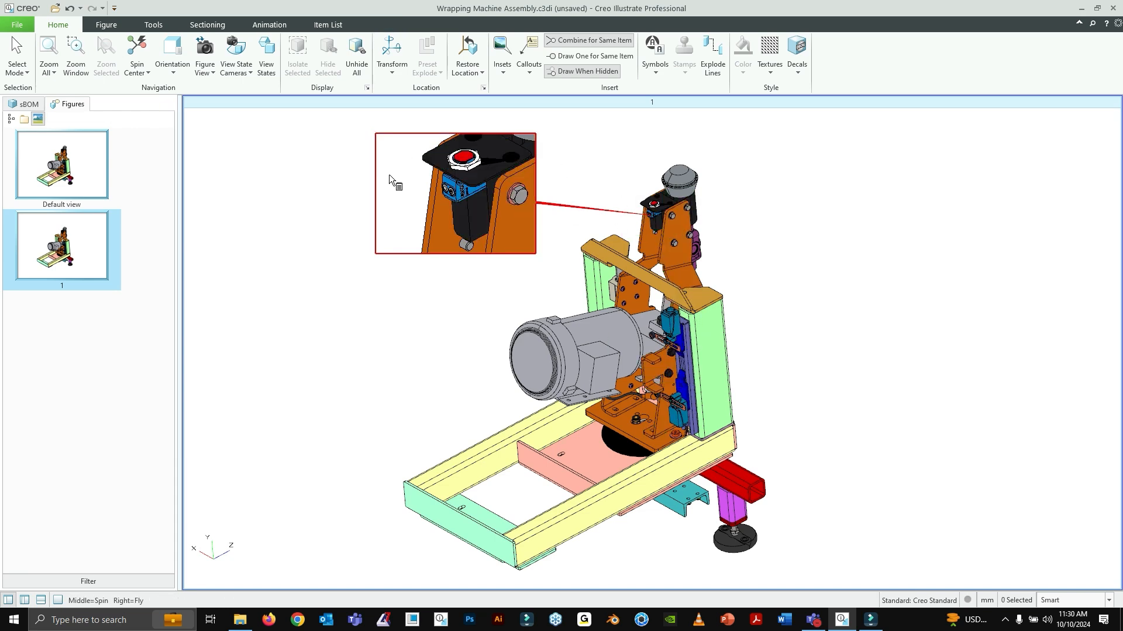
Step: Enable a caption on the sensor inset and set its text to "Proximity Sensor"
double_click(416, 132)
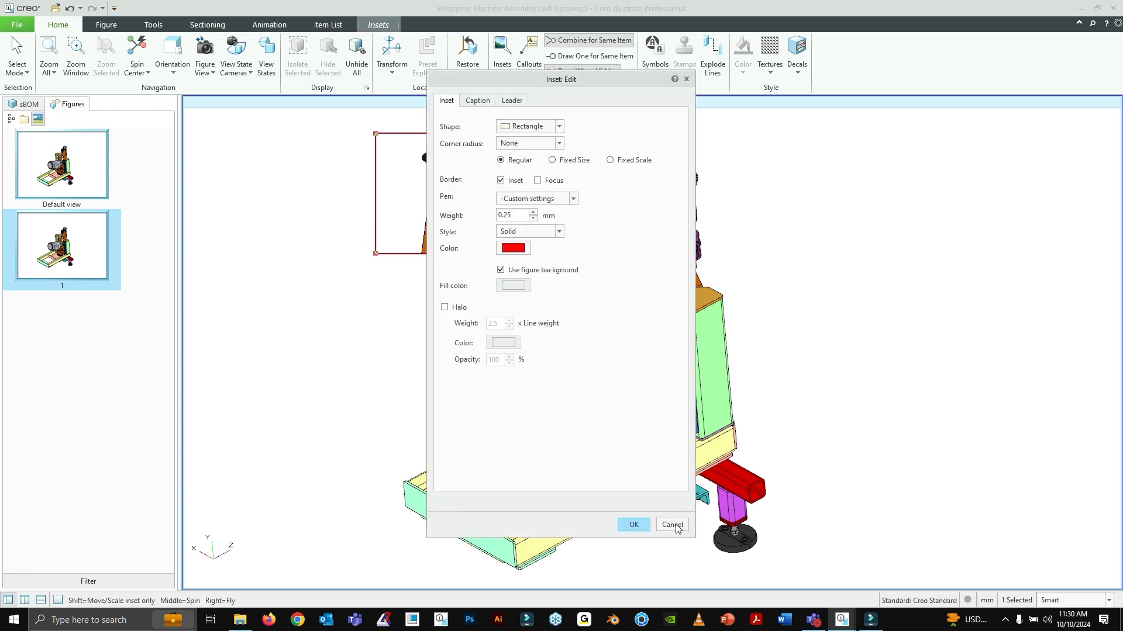
left_click_drag(500, 78, 625, 79)
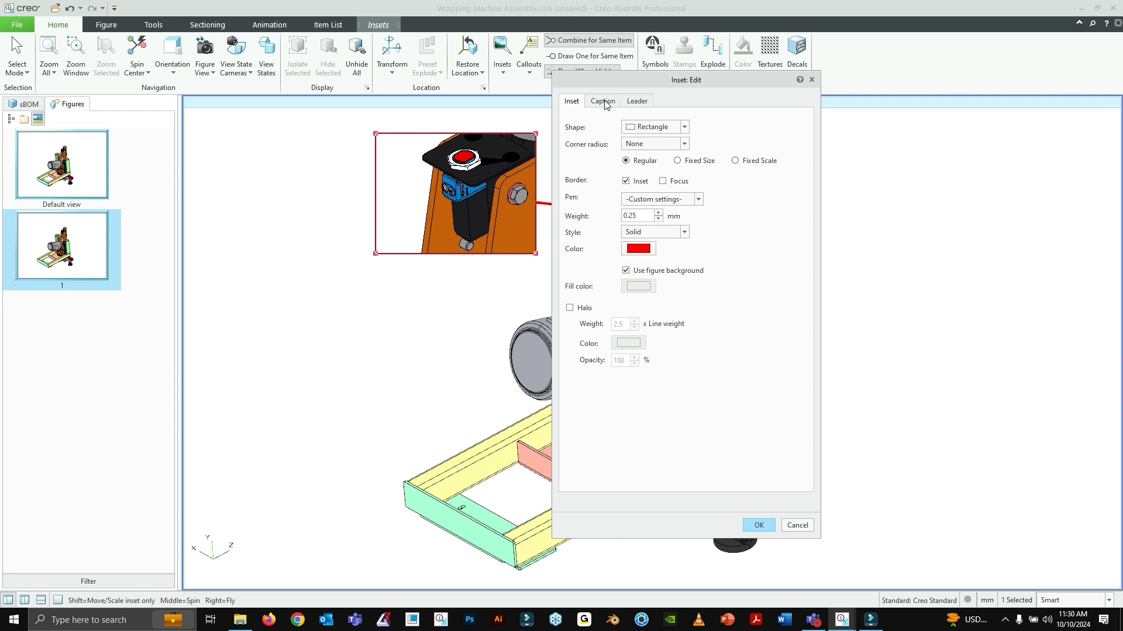
left_click(604, 102)
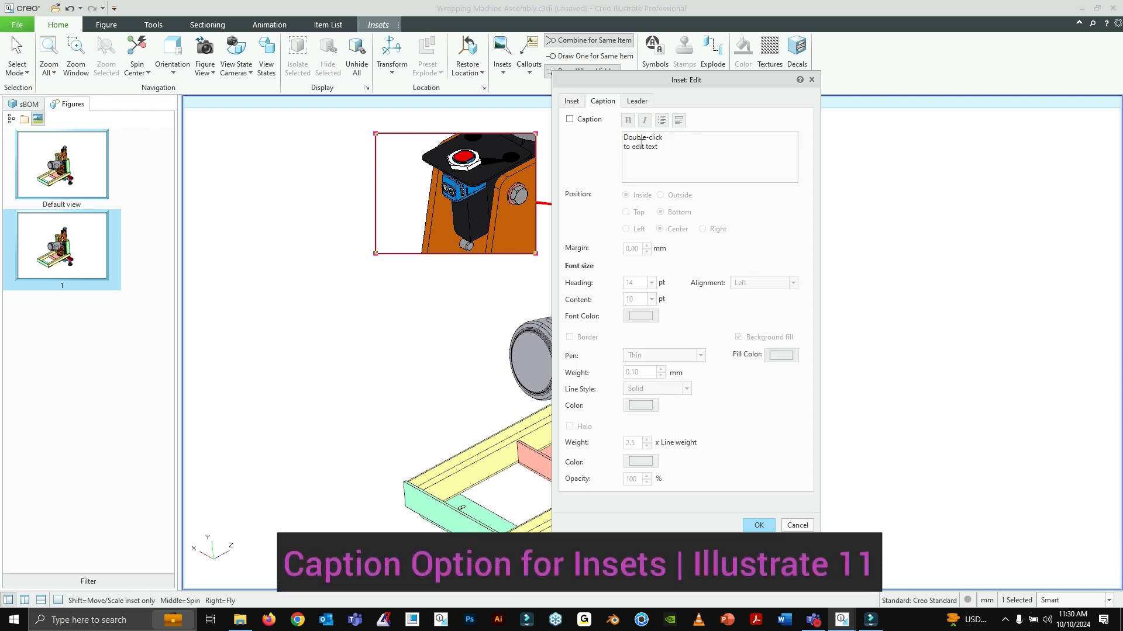
left_click(570, 120)
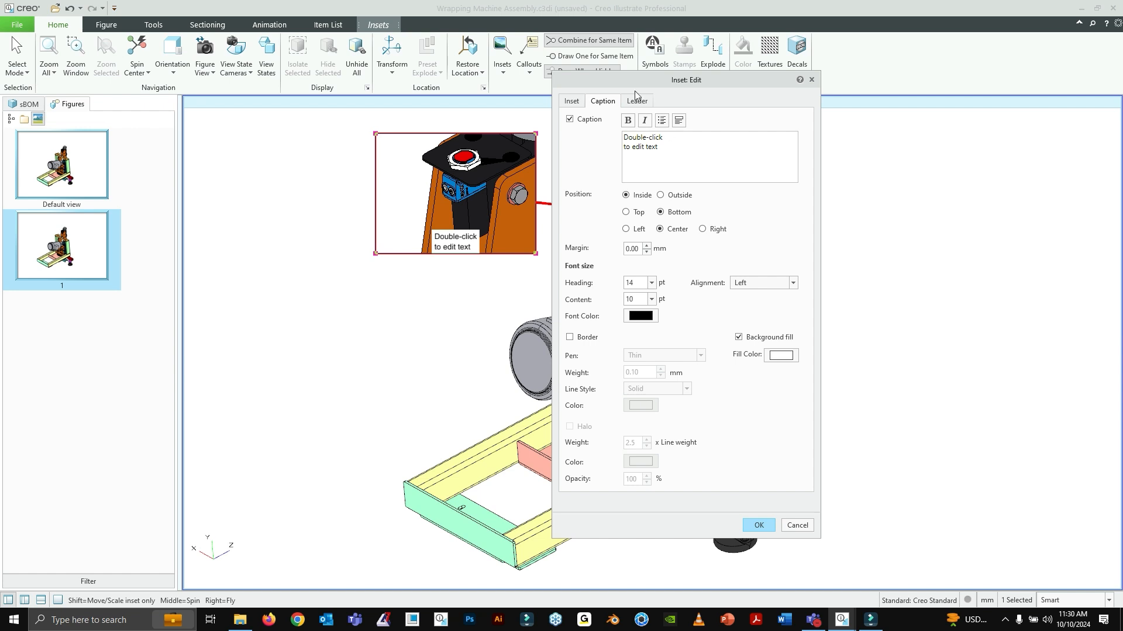
left_click_drag(618, 82, 685, 84)
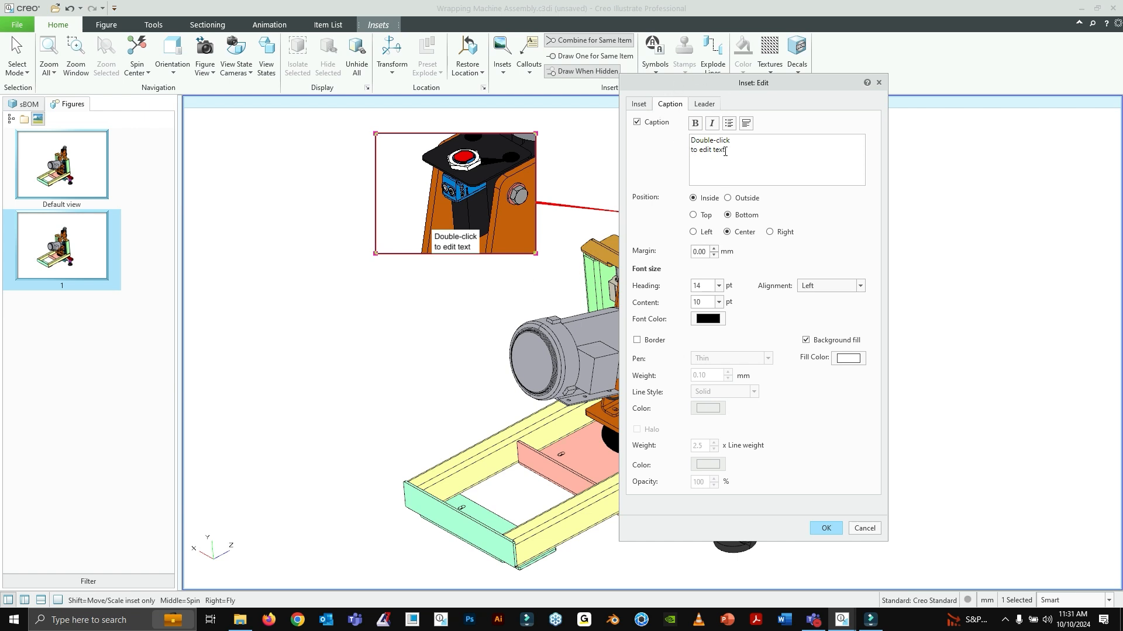
left_click_drag(735, 150, 689, 139)
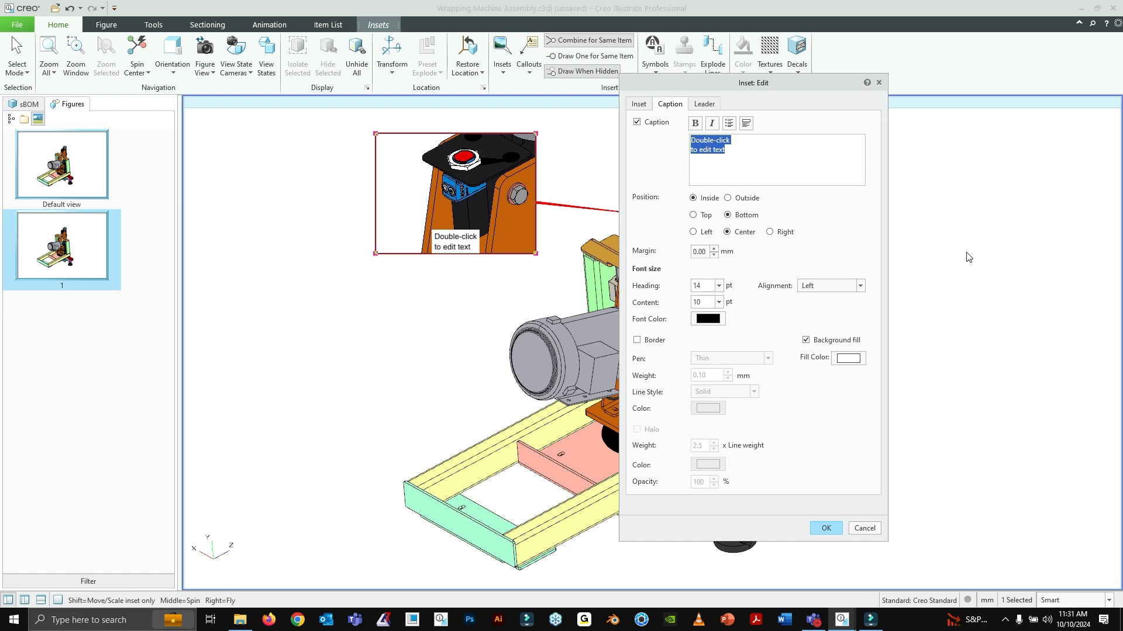
type("Pro")
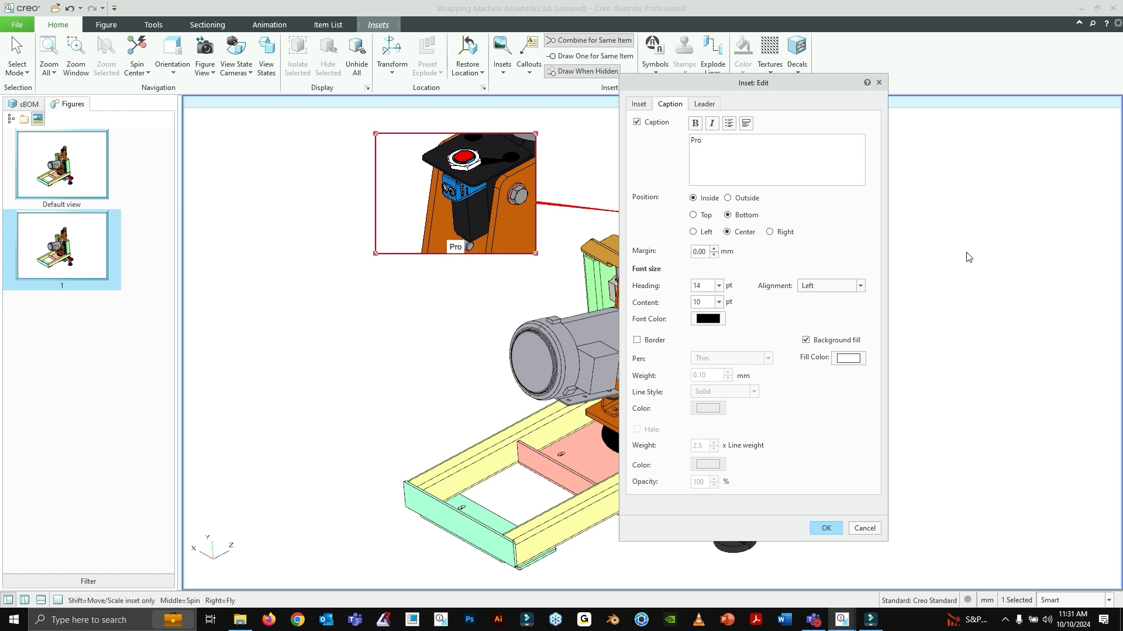
type("ximity Sensor")
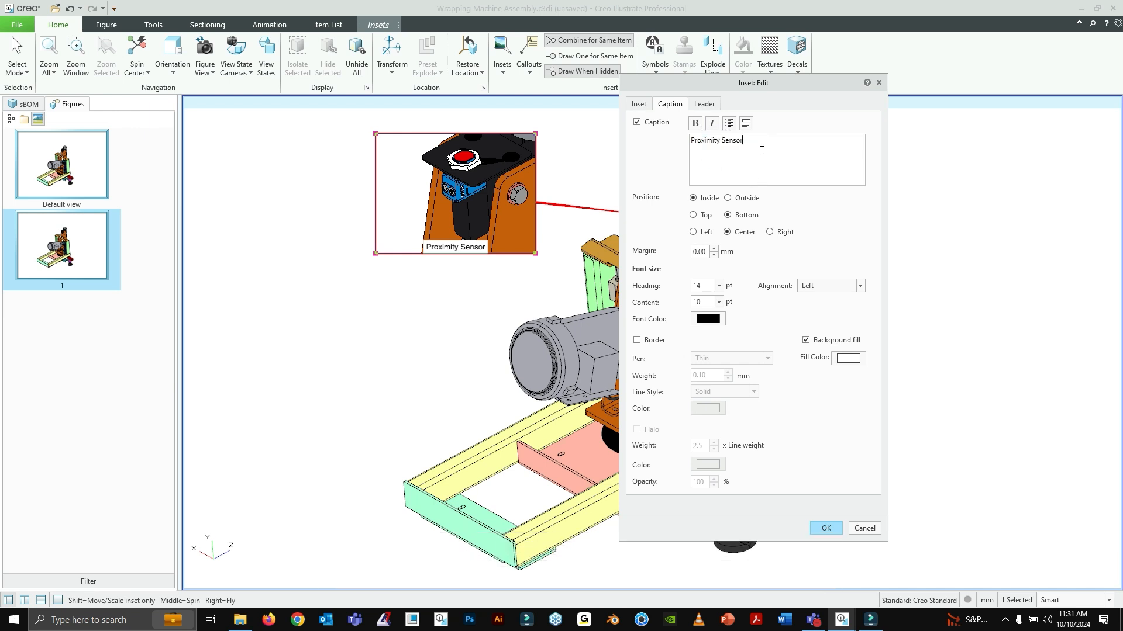
Step: Make the "Proximity Sensor" caption text of the inset bold
left_click_drag(756, 143, 678, 146)
left_click(696, 124)
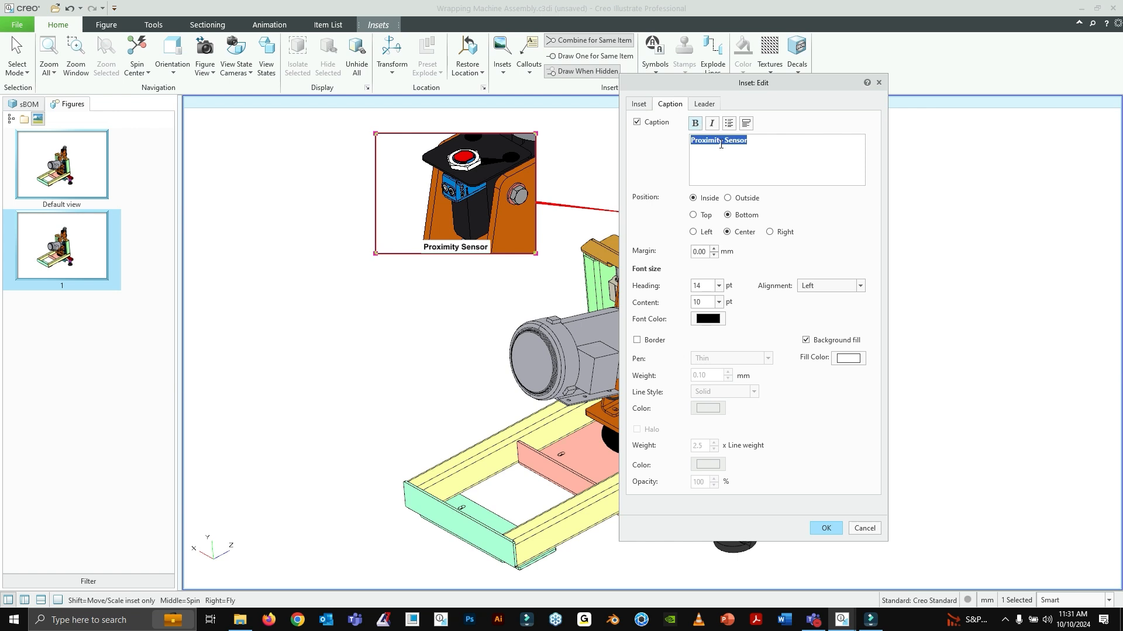
left_click(697, 125)
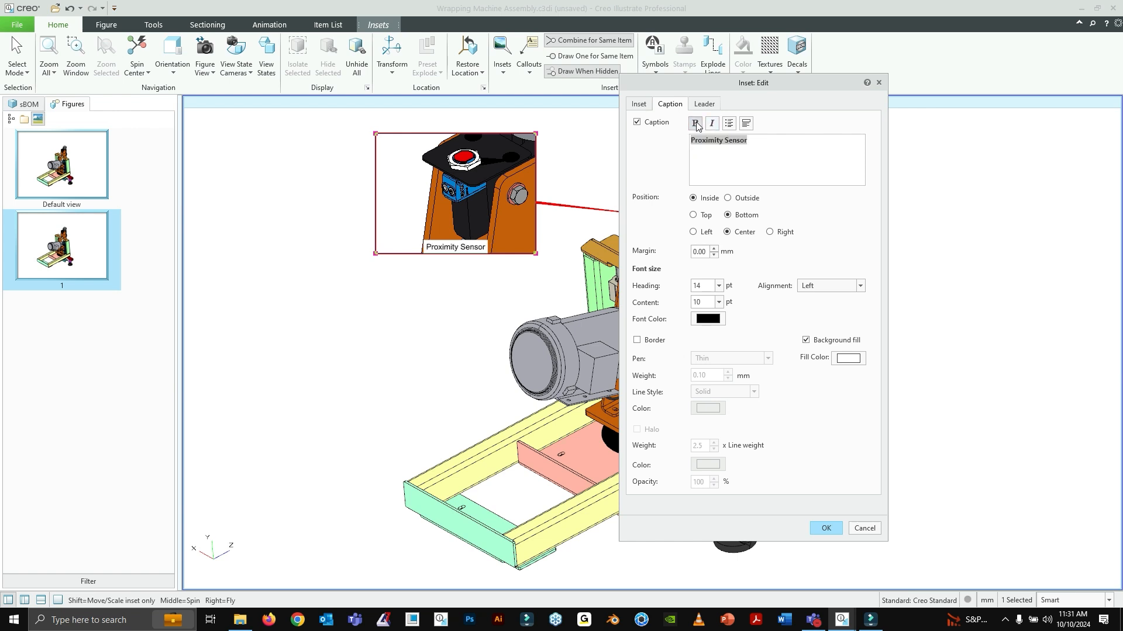
left_click(696, 124)
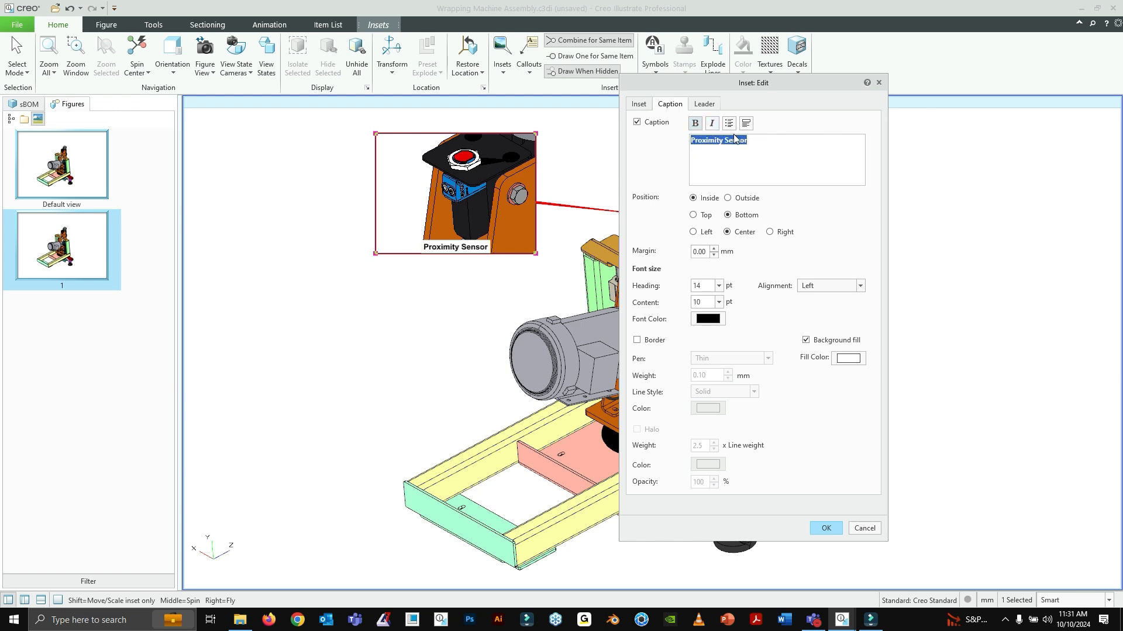
Step: Give the sensor inset's caption a yellow background fill and a border
left_click(848, 358)
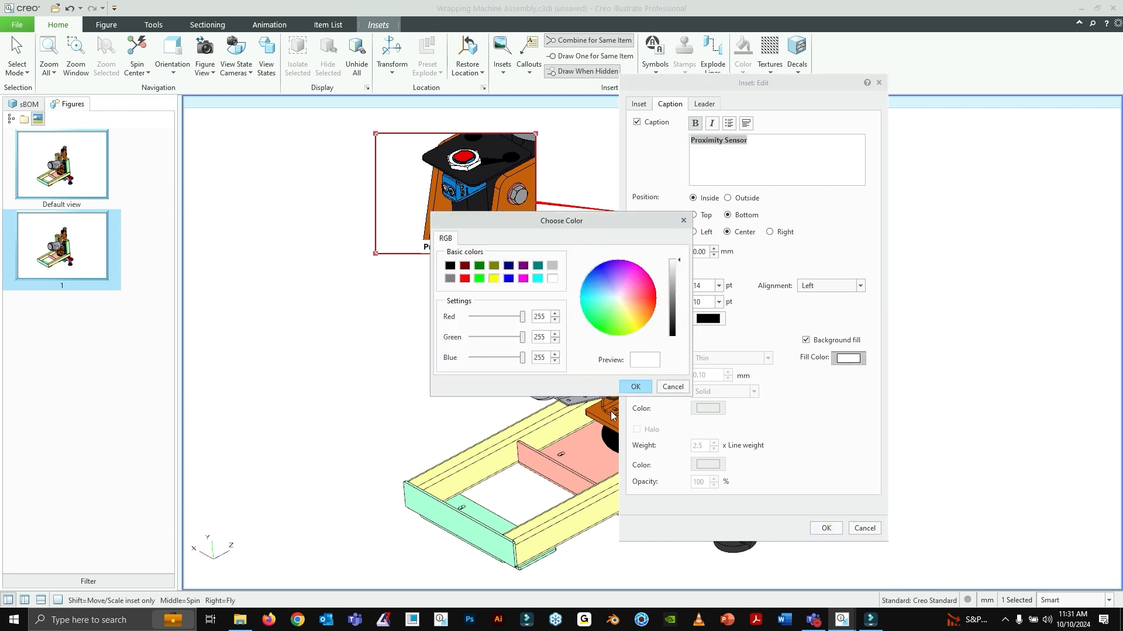
left_click(636, 387)
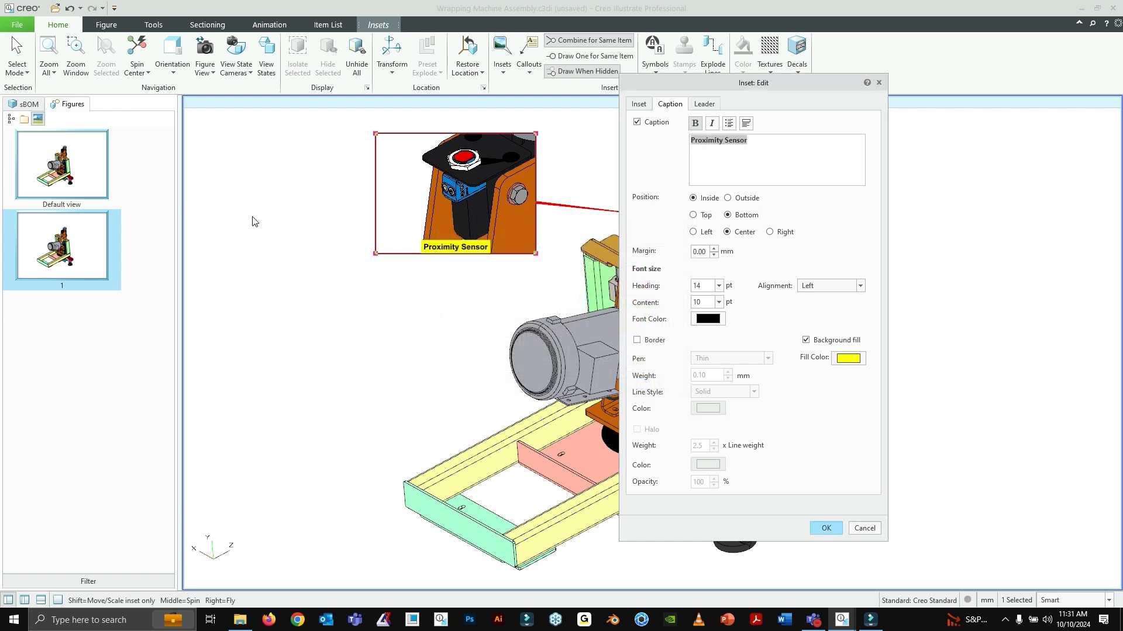
left_click(642, 345)
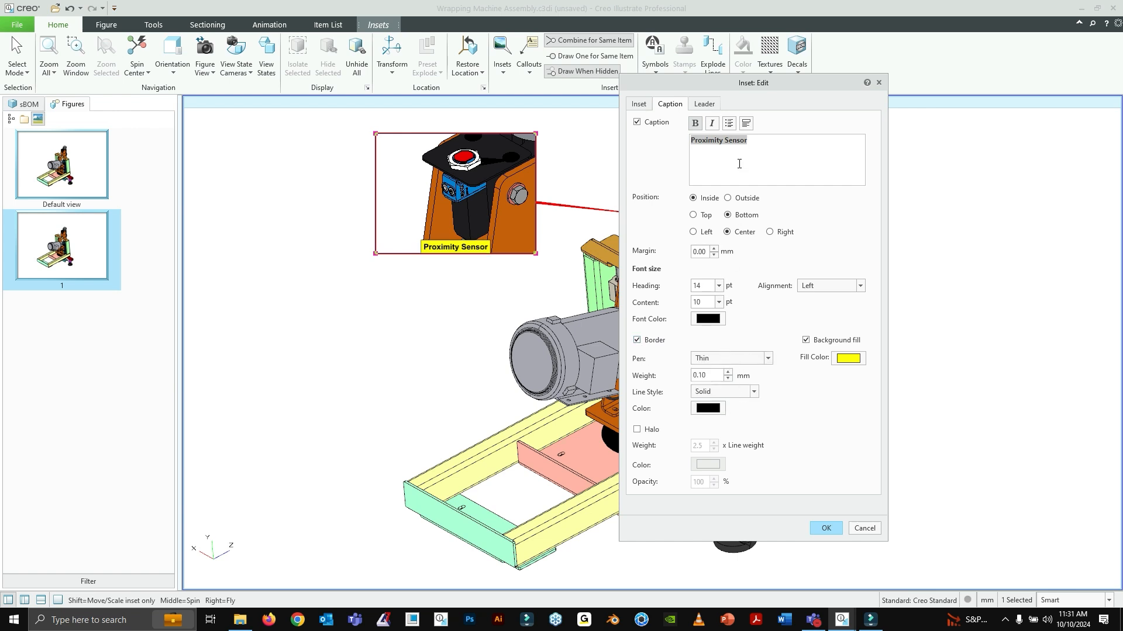
Step: Set both the heading and content font sizes of the inset caption to 16 pt
left_click(719, 286)
left_click(709, 359)
left_click(718, 302)
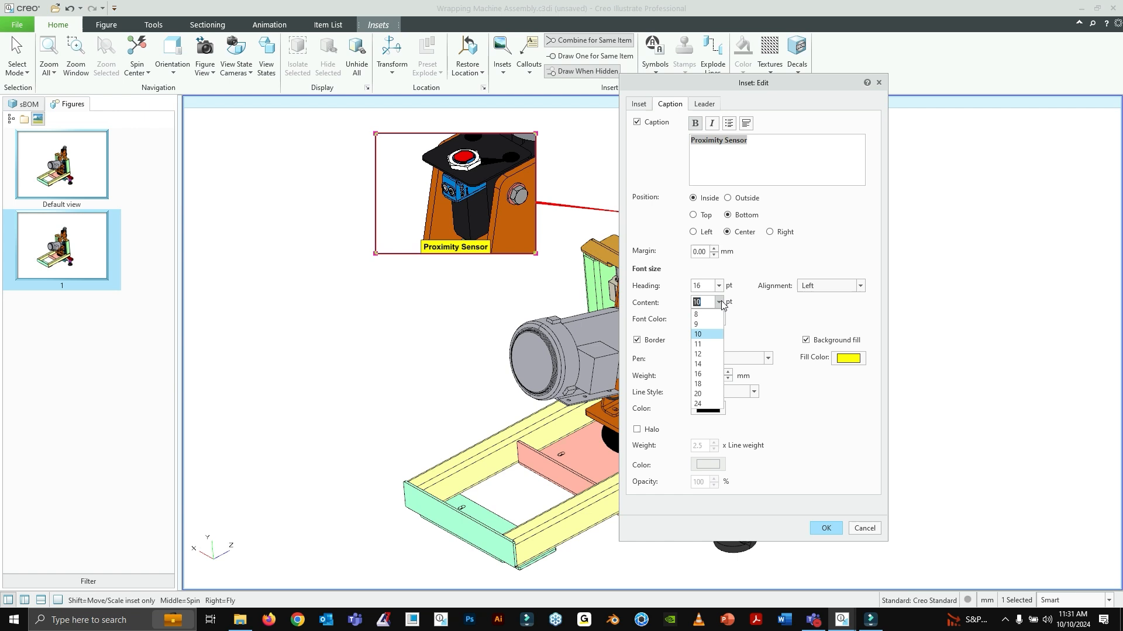
left_click(710, 375)
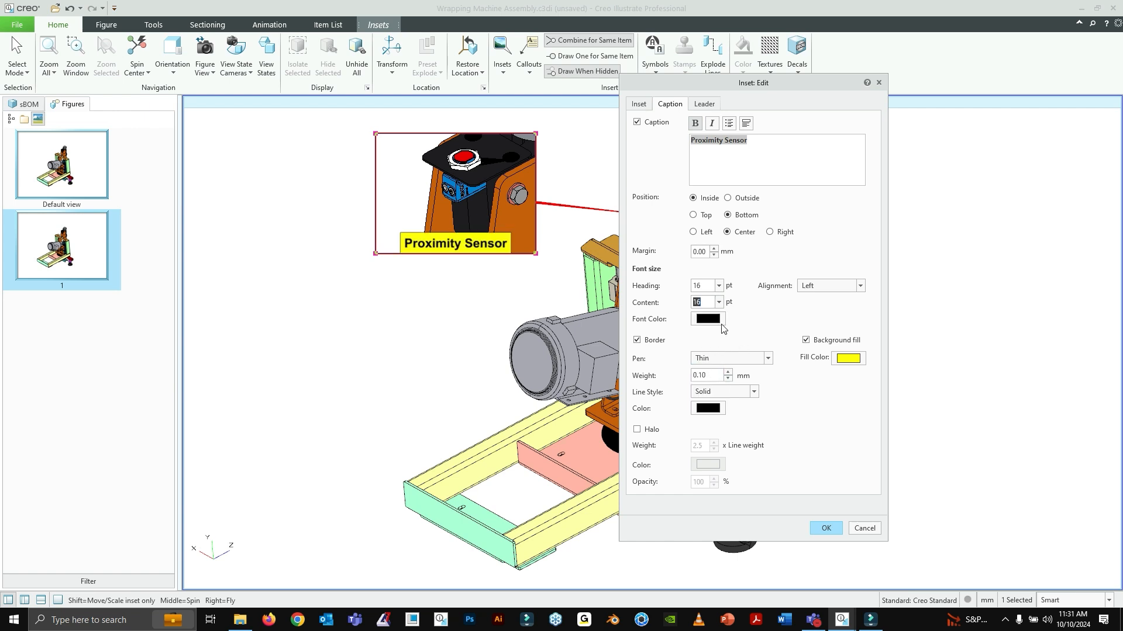
left_click(718, 301)
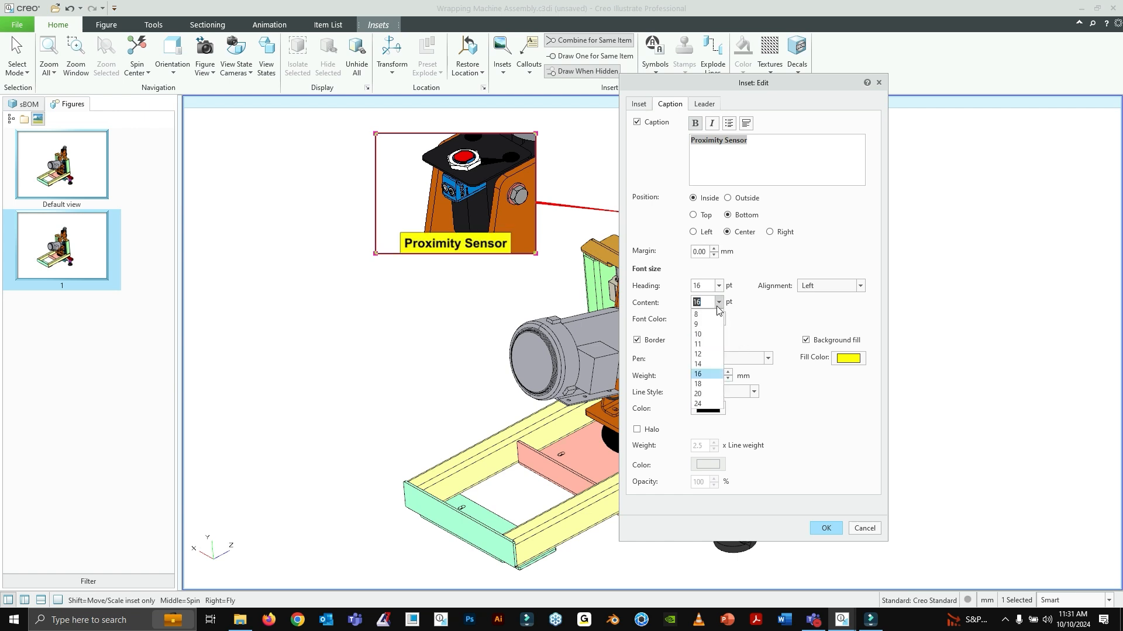
left_click(773, 256)
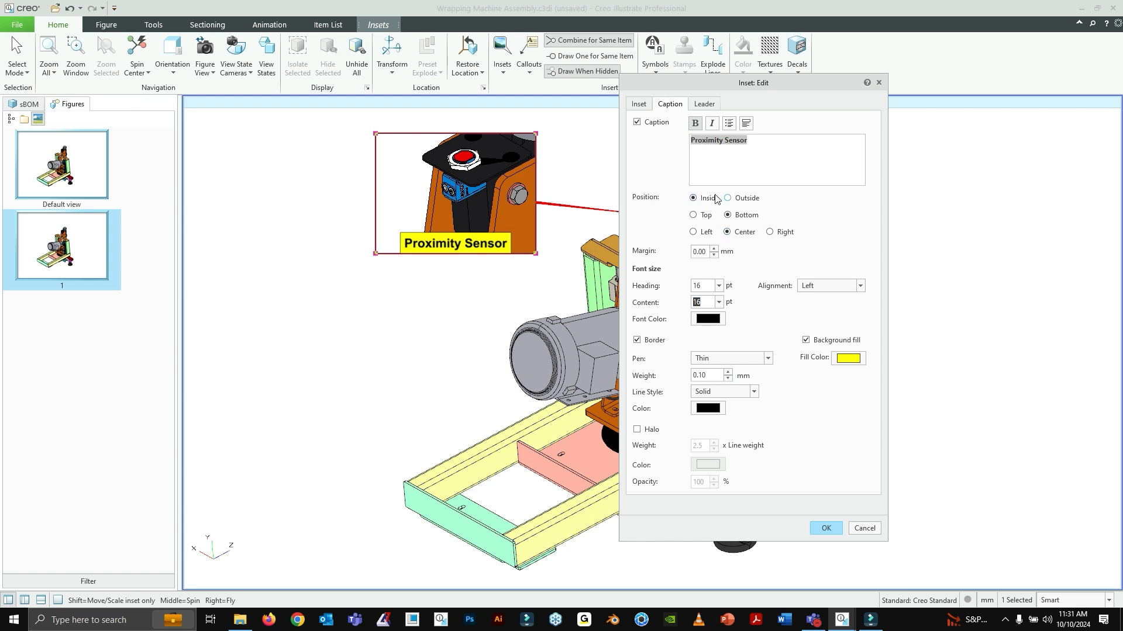
Step: Try the caption at the top, outside, left and right, return it to Inside, Bottom, Center, and apply the inset edits
left_click(694, 217)
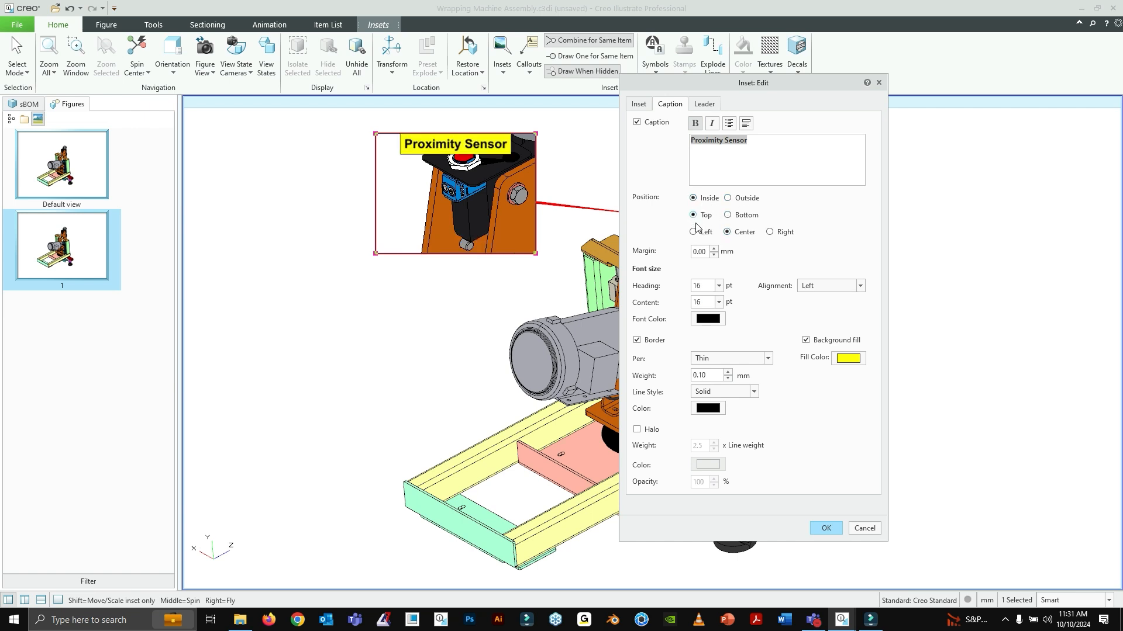
left_click(745, 202)
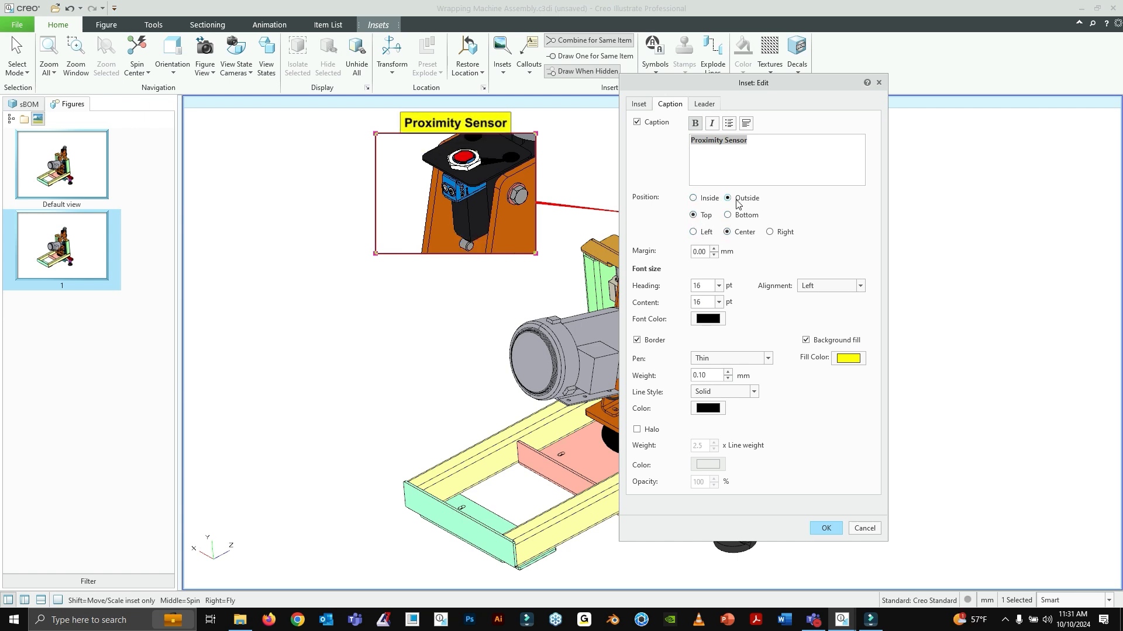
left_click(708, 206)
left_click(729, 218)
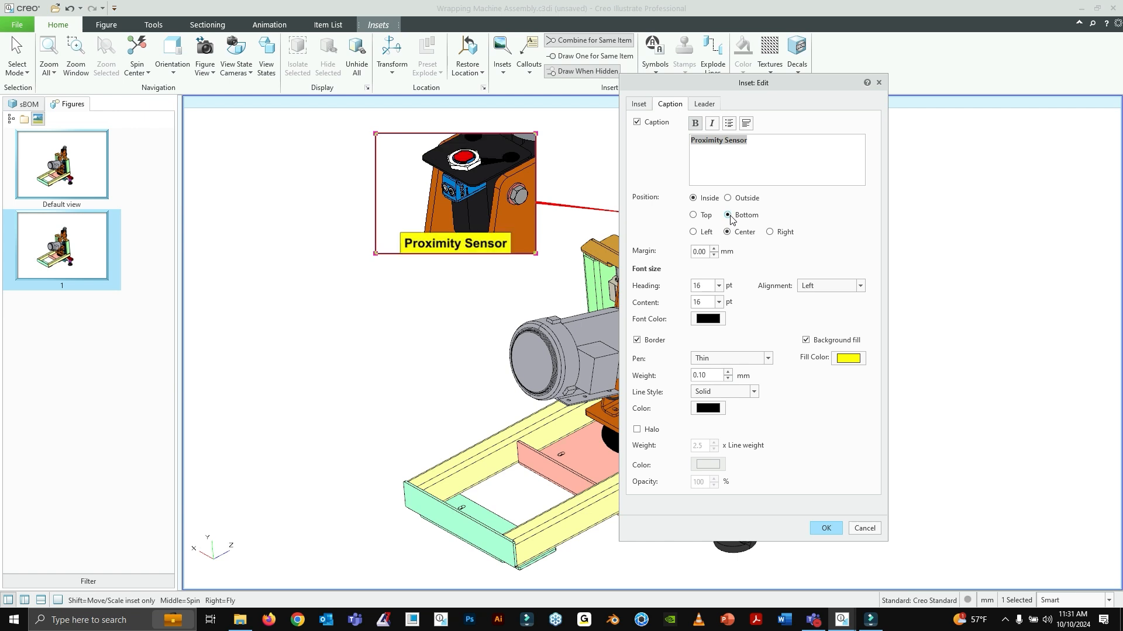
left_click(704, 237)
left_click(726, 232)
left_click(769, 232)
left_click(727, 232)
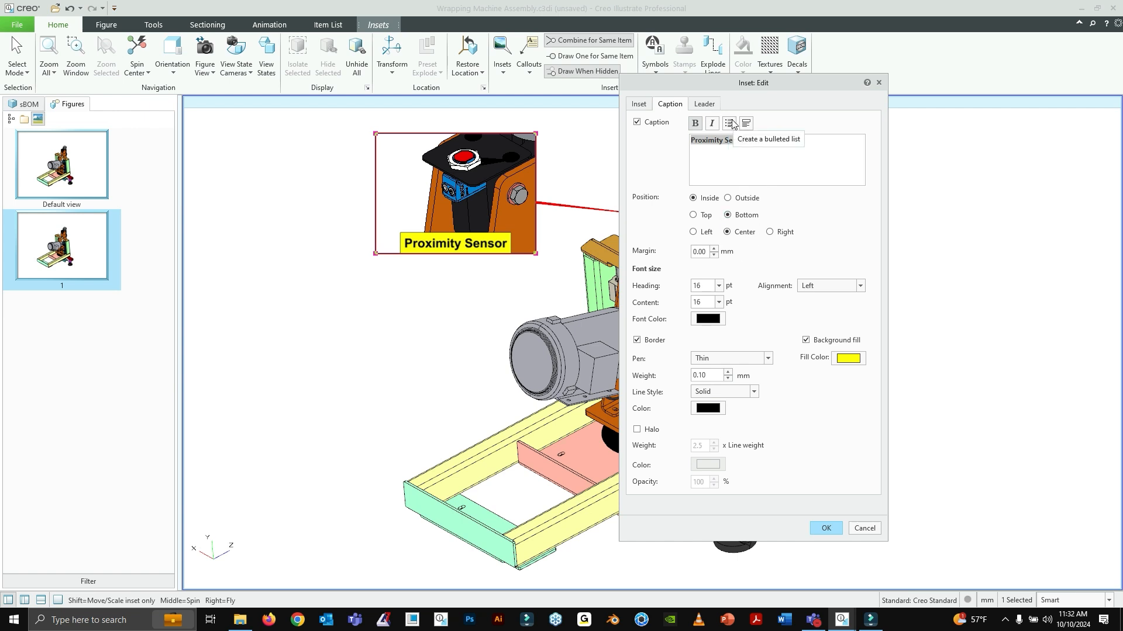
left_click(836, 529)
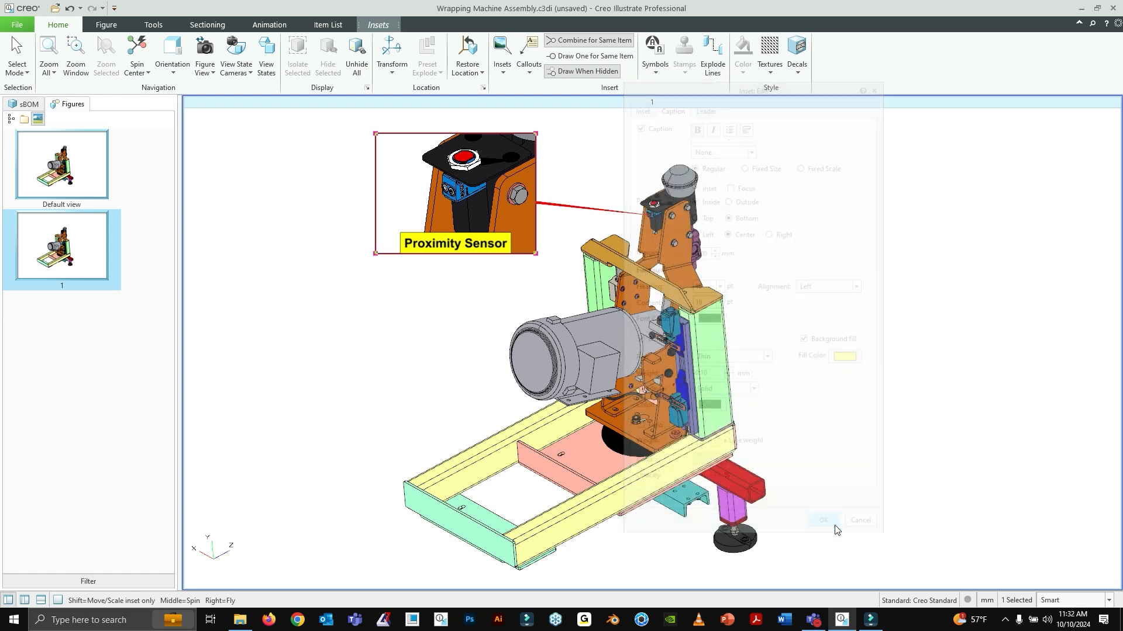
Step: Add a note callout without a leader in the empty space beside the sensor inset, away from the machine
left_click(503, 61)
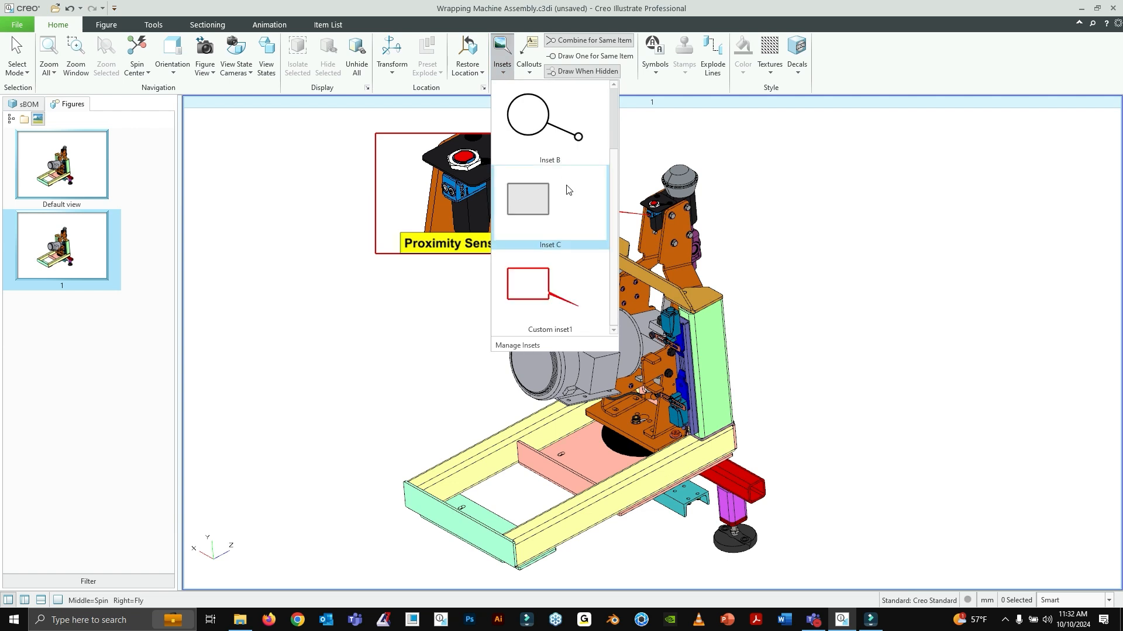
scroll(560, 146, "up", 3)
left_click(528, 58)
left_click(529, 58)
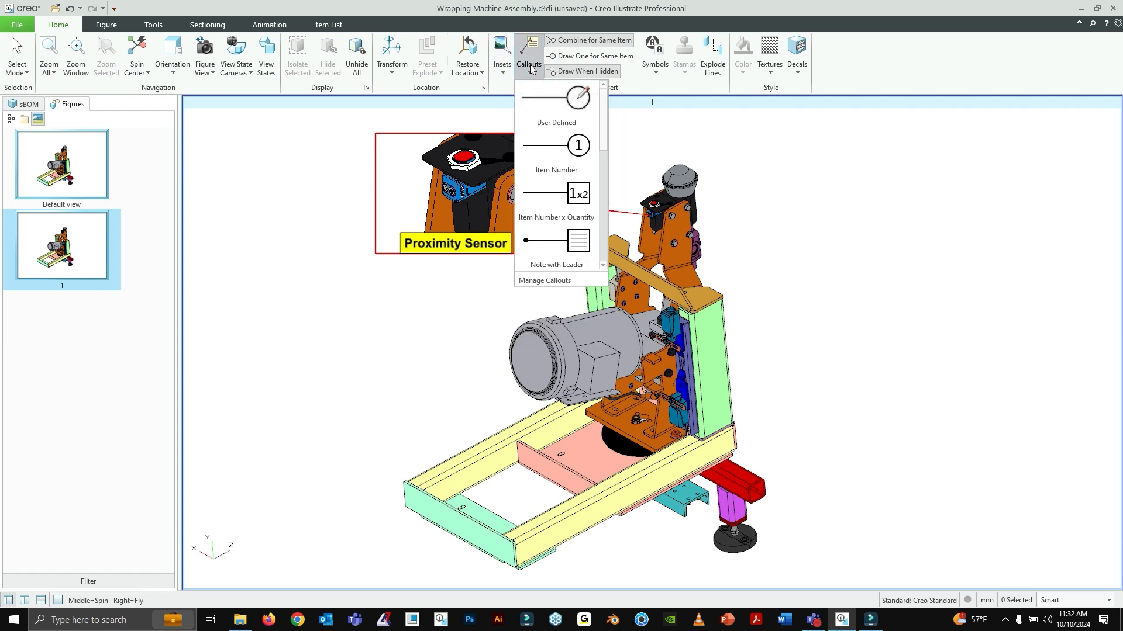
scroll(556, 160, "up", 3)
left_click(546, 153)
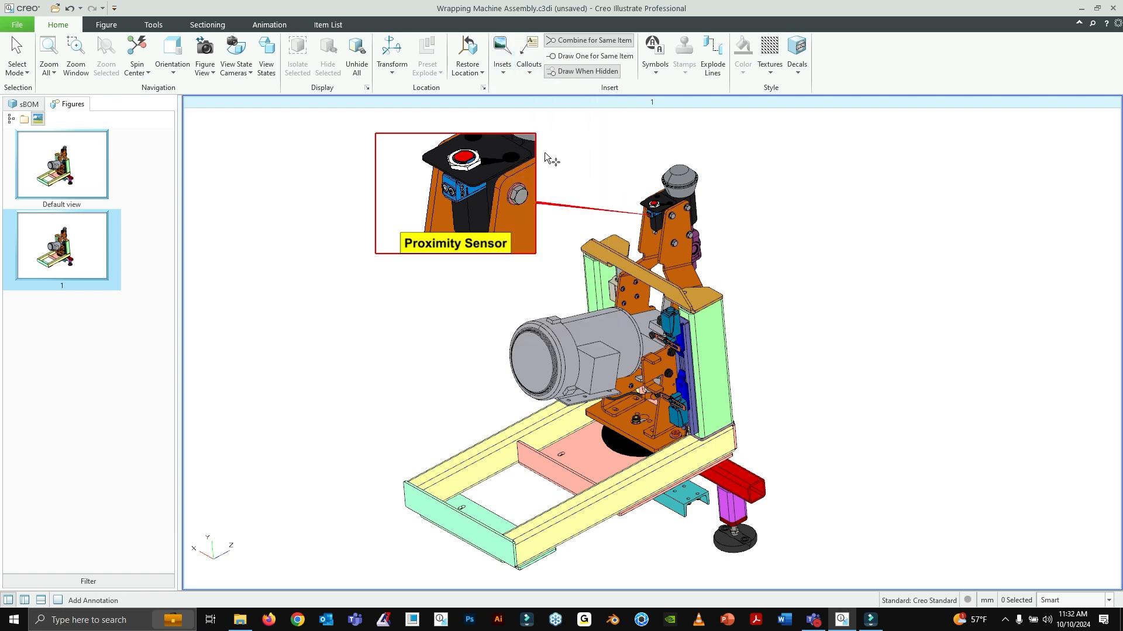
left_click(276, 195)
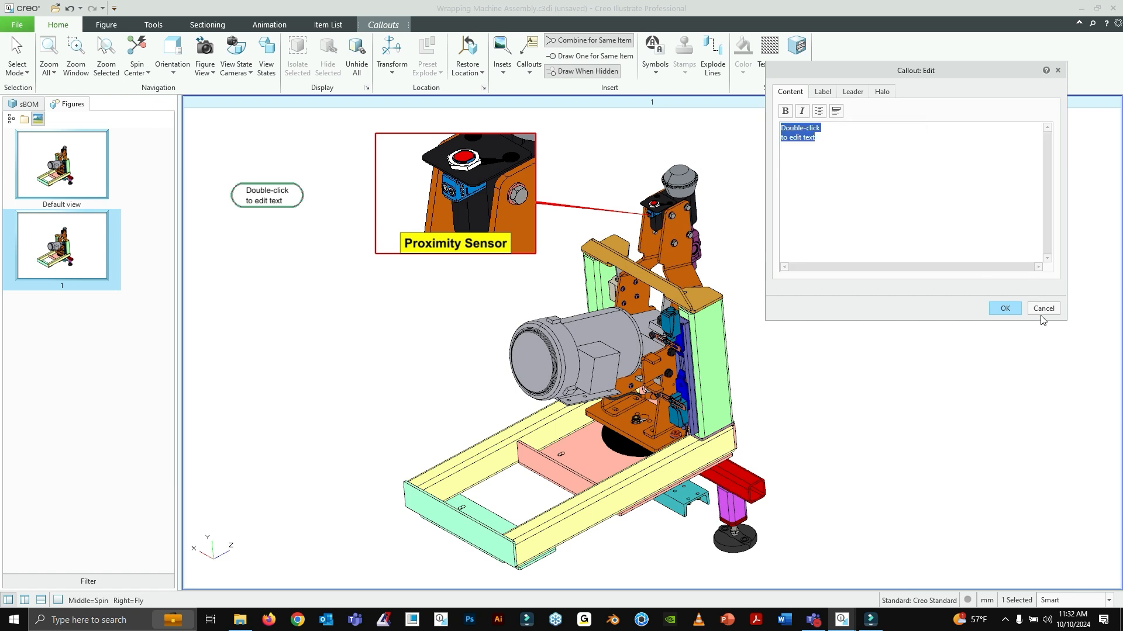
Step: Replace the note's placeholder text with a bulleted list: "Remove bracket", "Unscrew bolt" and "Disengage Sensor"
left_click(819, 112)
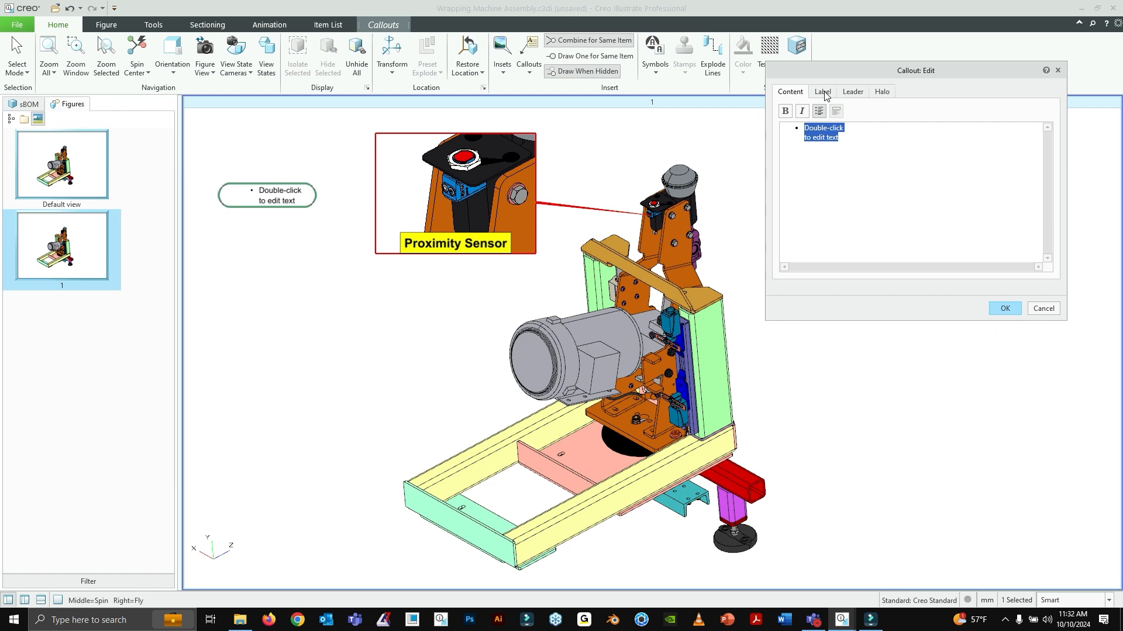
left_click(851, 135)
left_click_drag(852, 135, 797, 131)
type("R")
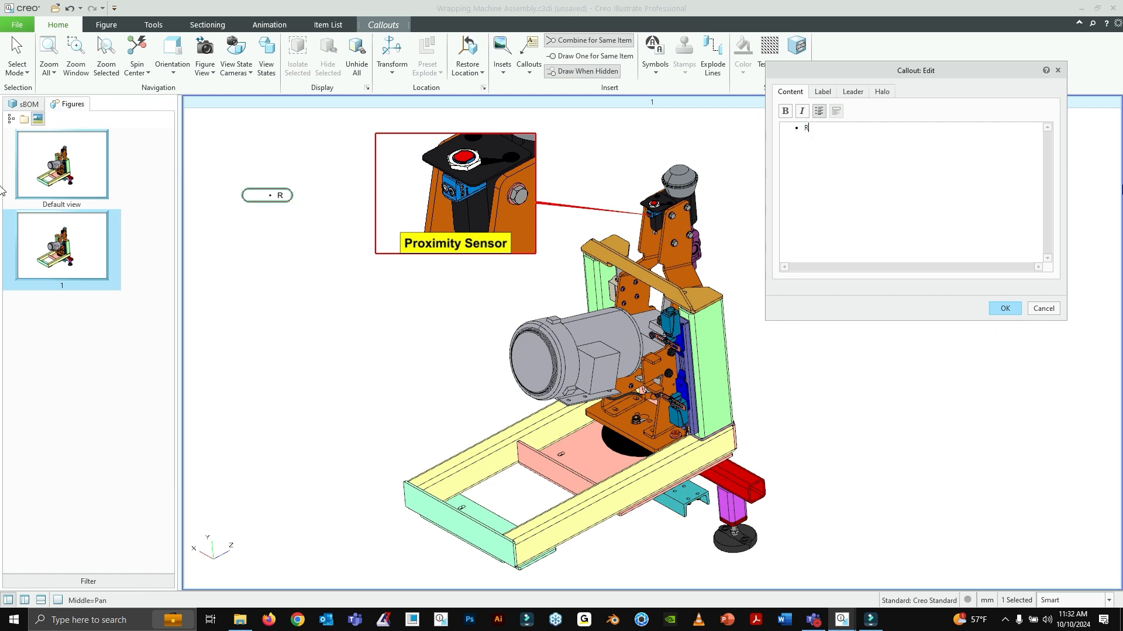
type("emove bracket")
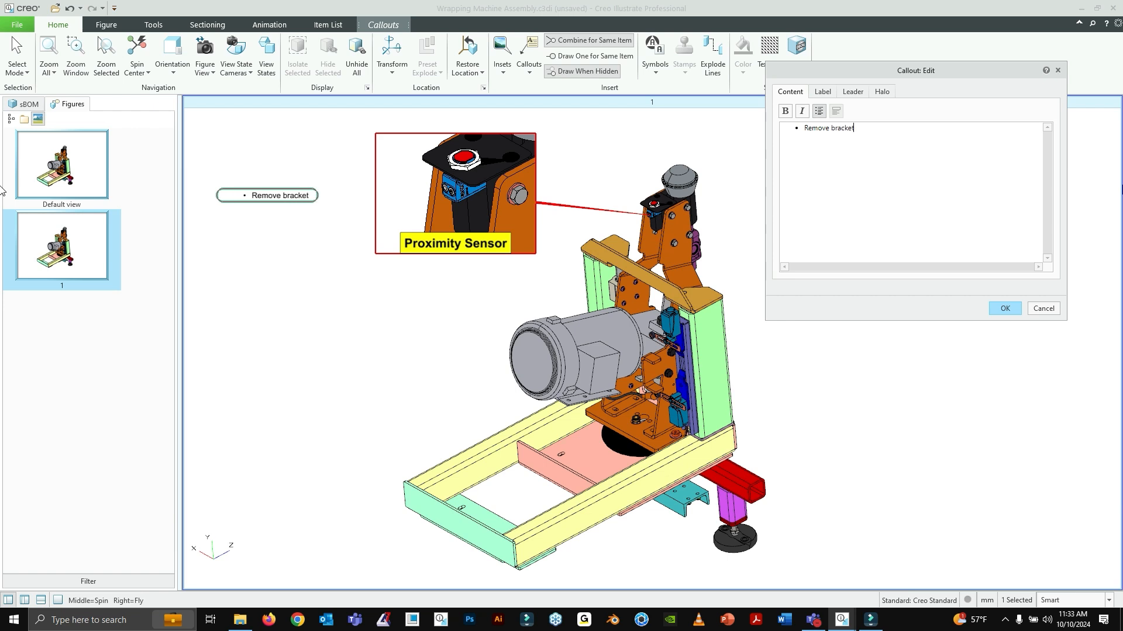
key("Return")
type("Th")
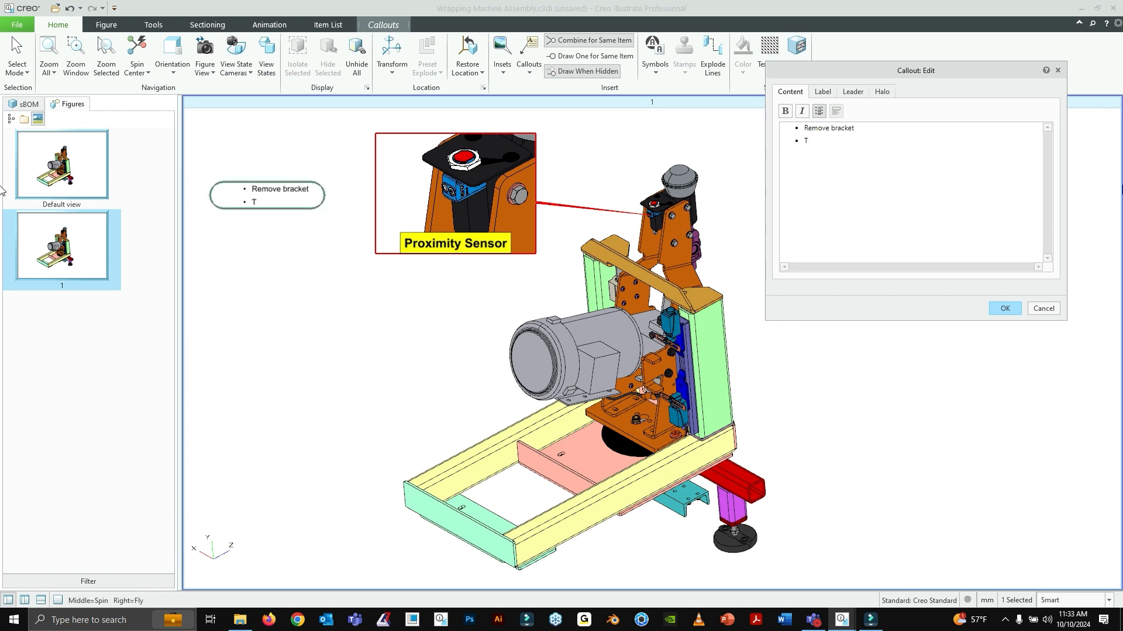
key("BackSpace")
type("Unscrew bolt")
key("Return")
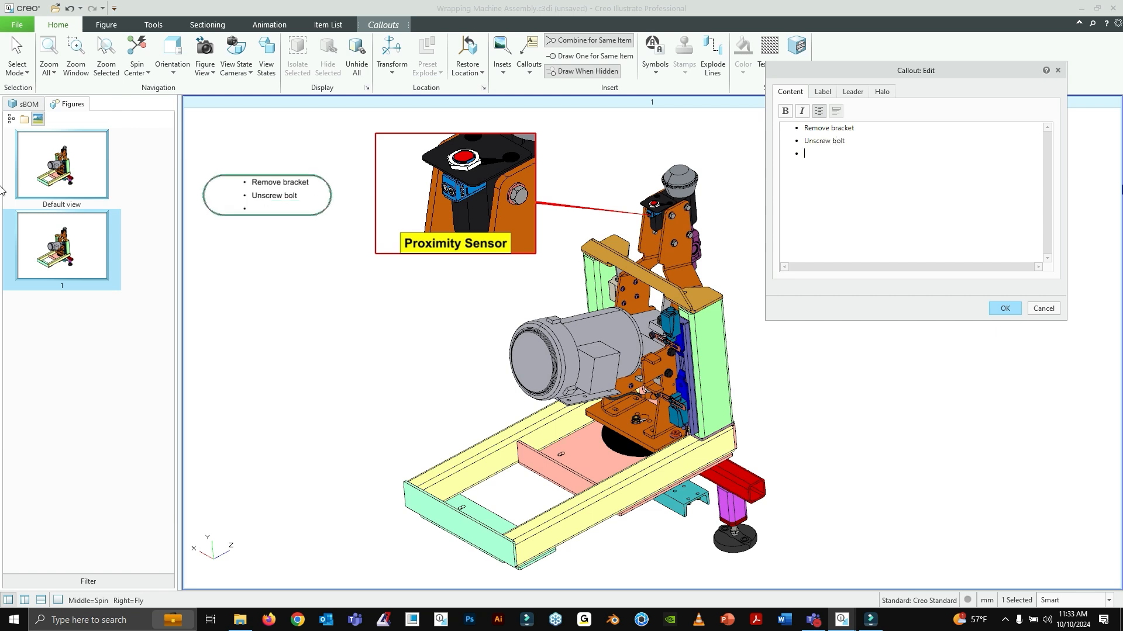
type("Disengage Sensor")
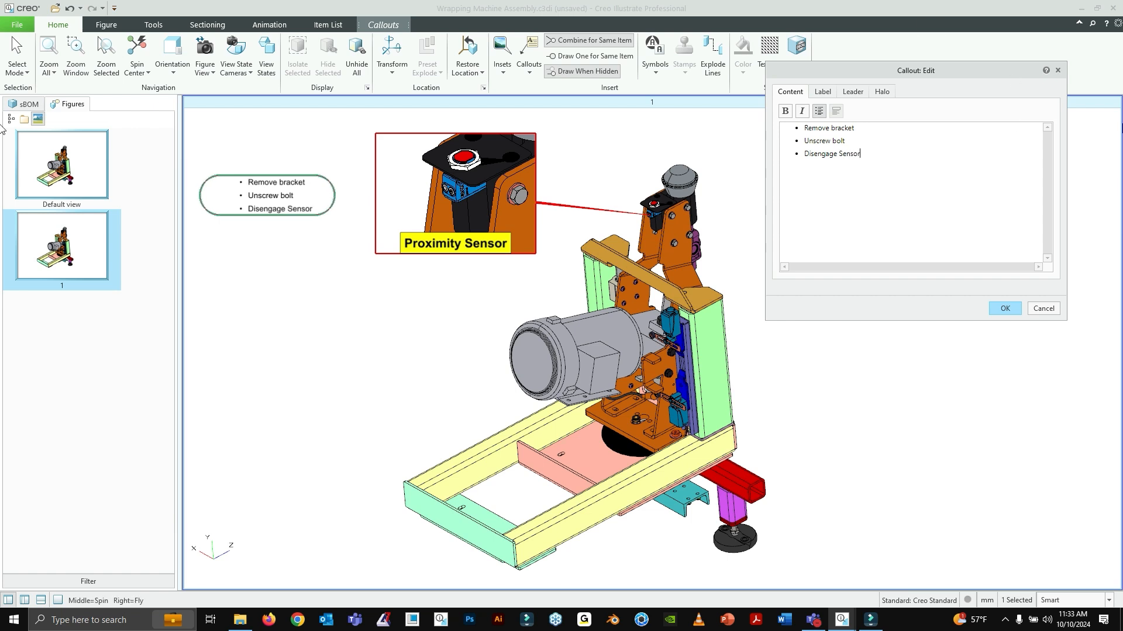
Step: Change the note callout's label shape to Rectangle and apply the edit
left_click(852, 91)
left_click(823, 91)
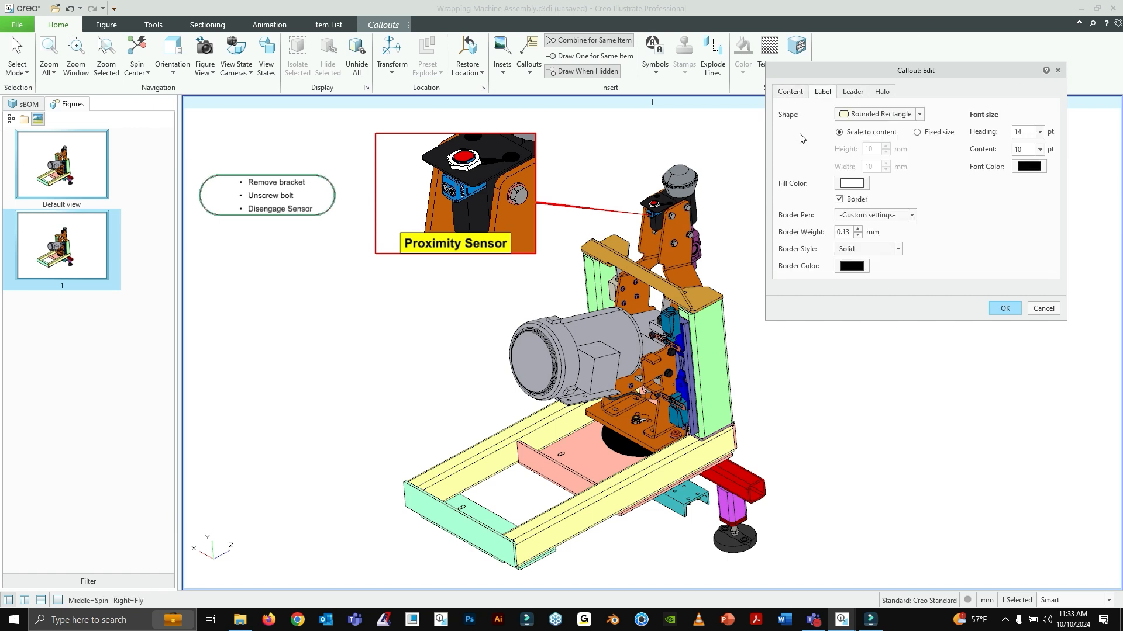
left_click(893, 110)
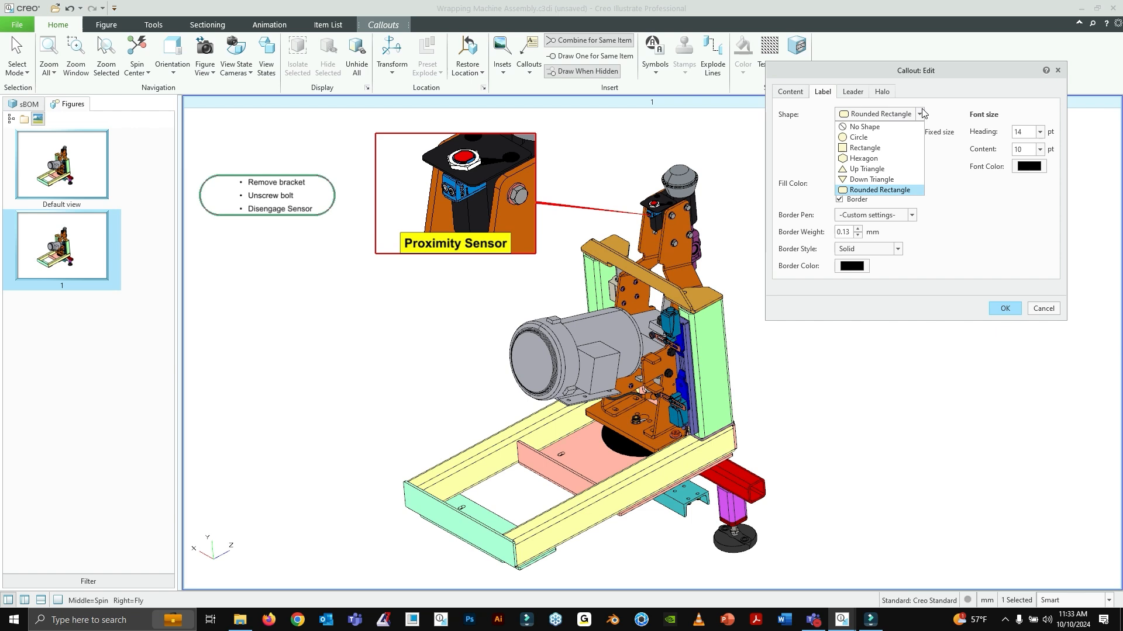
left_click(890, 140)
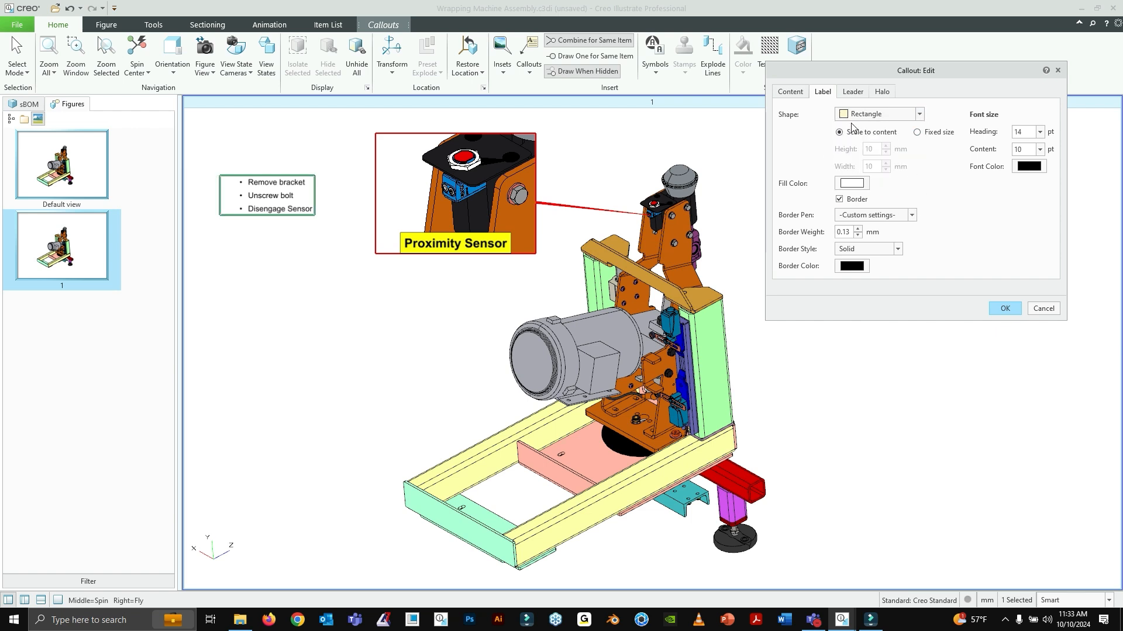
left_click(1004, 308)
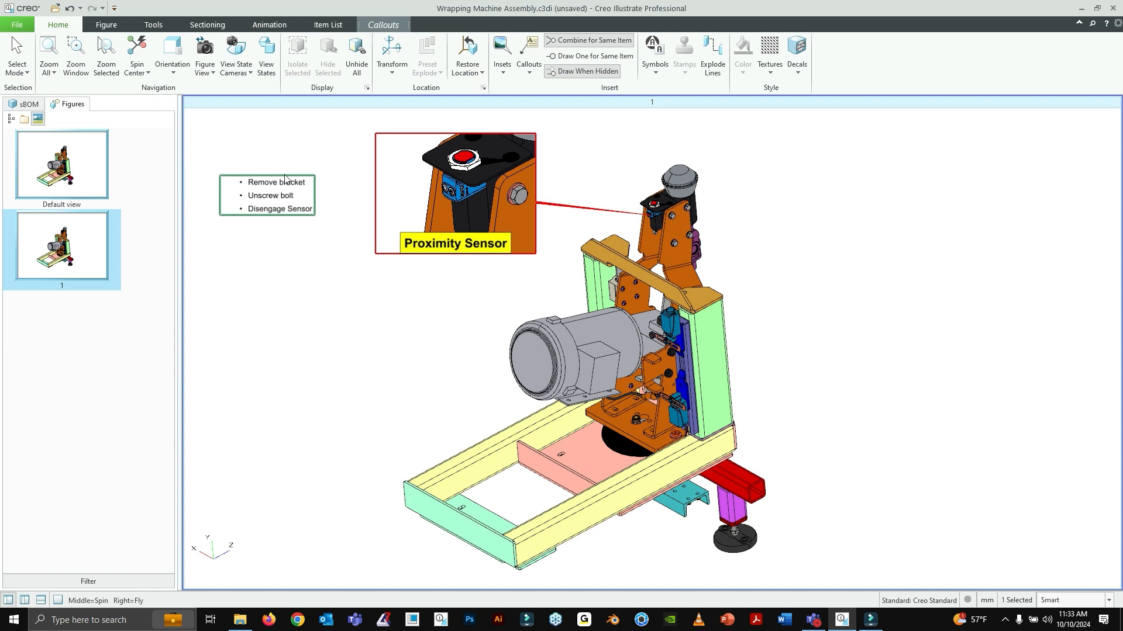
Step: Move the bulleted note directly beside the upper part of the sensor inset and update the view of figure 1
left_click_drag(286, 178, 338, 143)
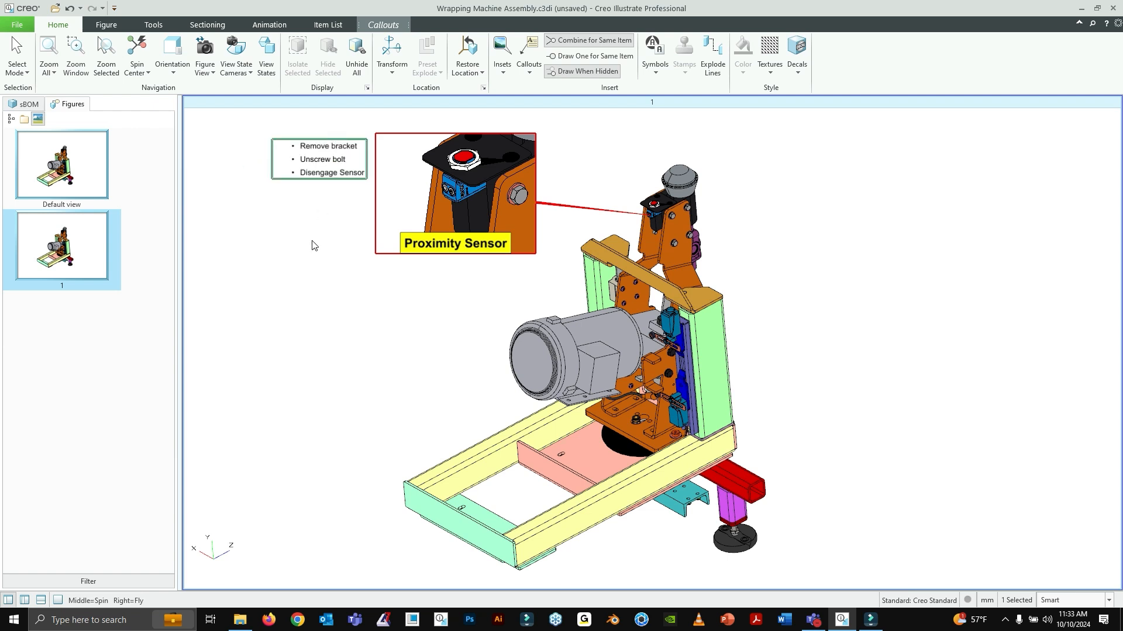
left_click(314, 245)
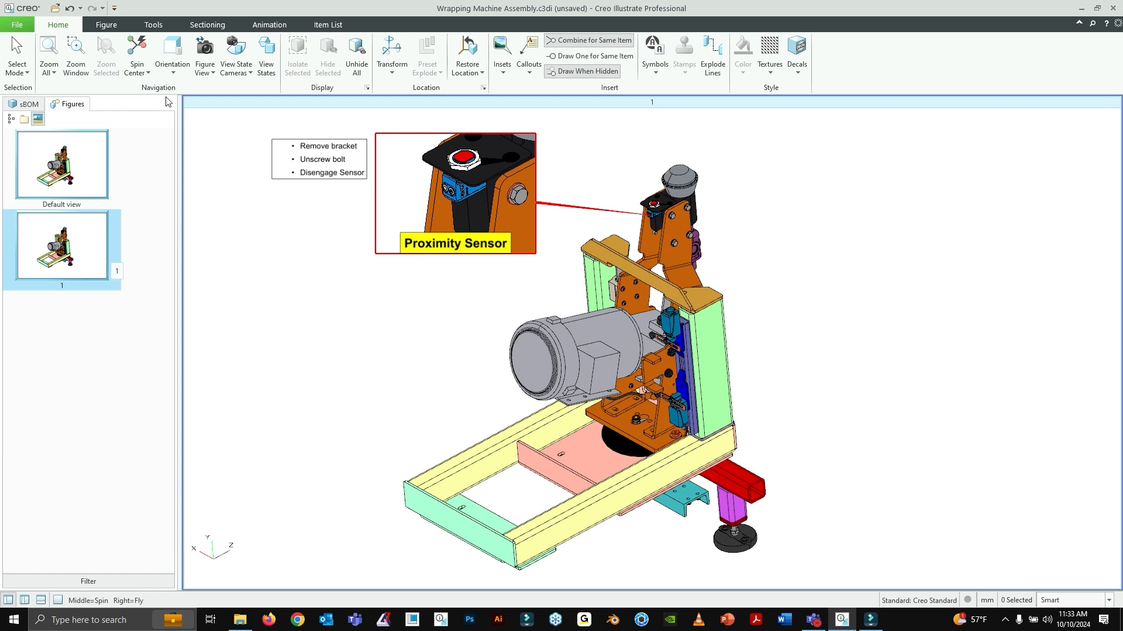
left_click(205, 65)
left_click(243, 101)
Step: Edit the proximity sensor inset to use Fixed Size with a height and width of 55 mm each
double_click(397, 134)
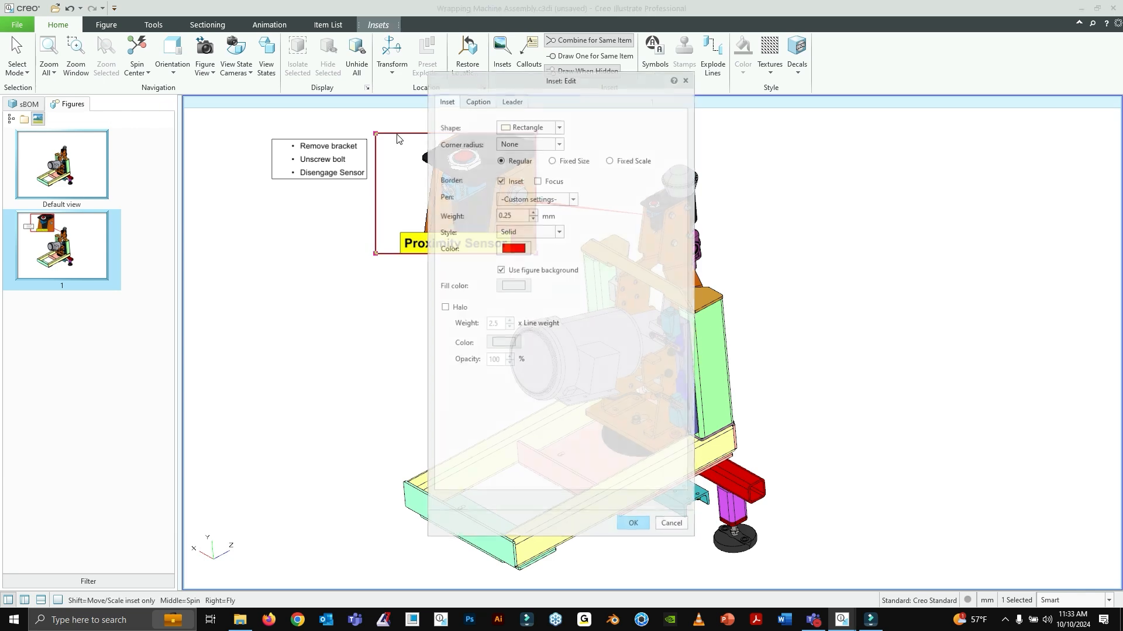
left_click_drag(537, 76, 879, 86)
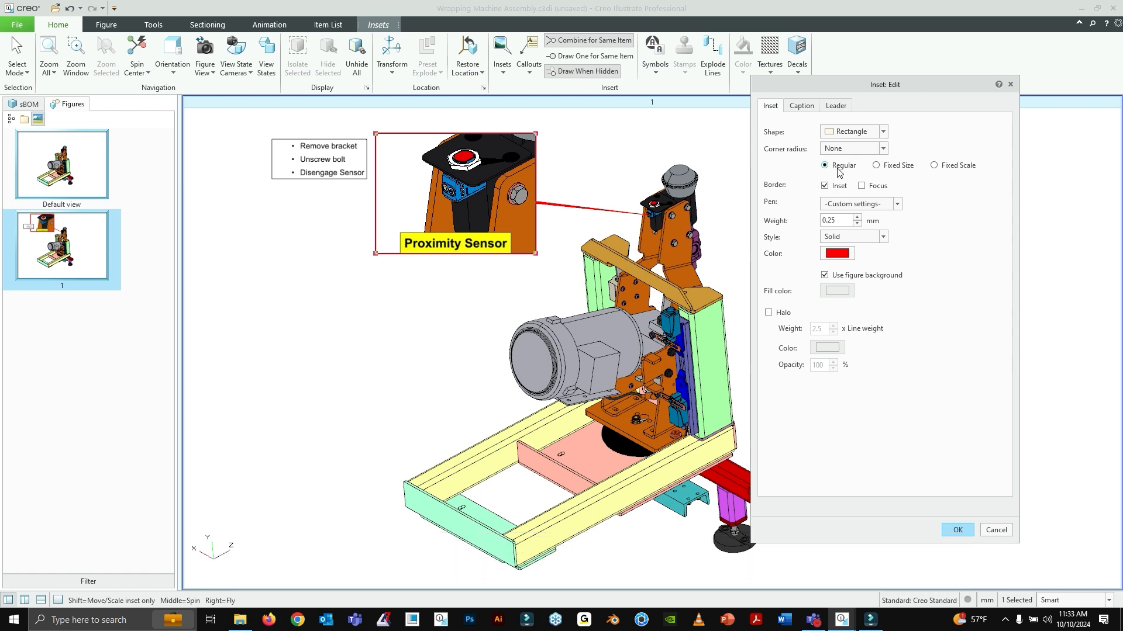
left_click(876, 166)
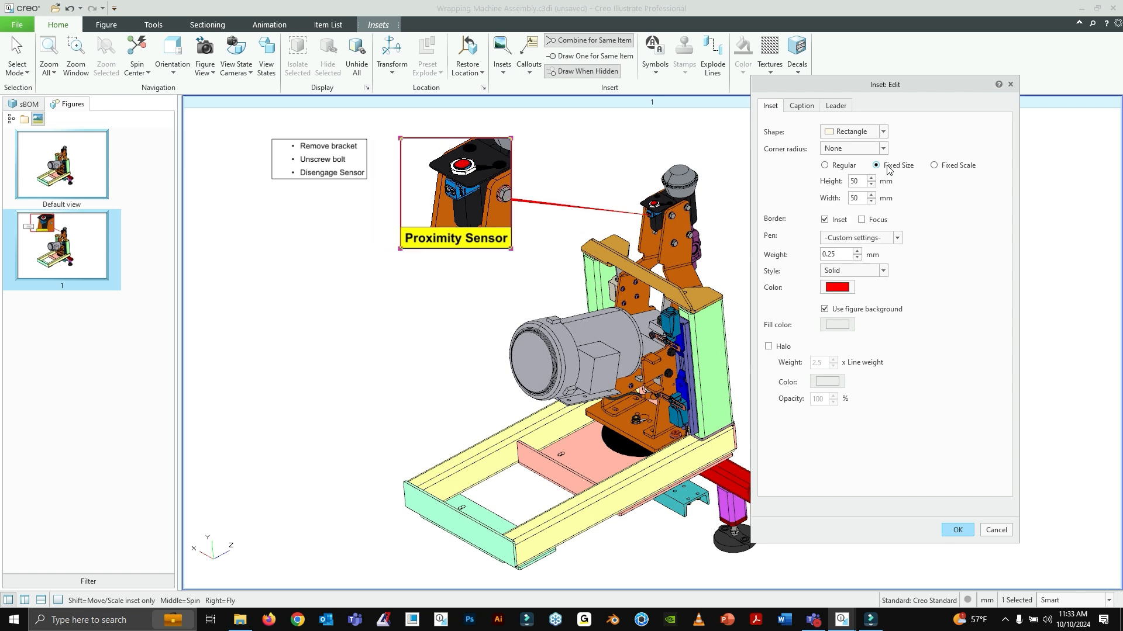
left_click(871, 178)
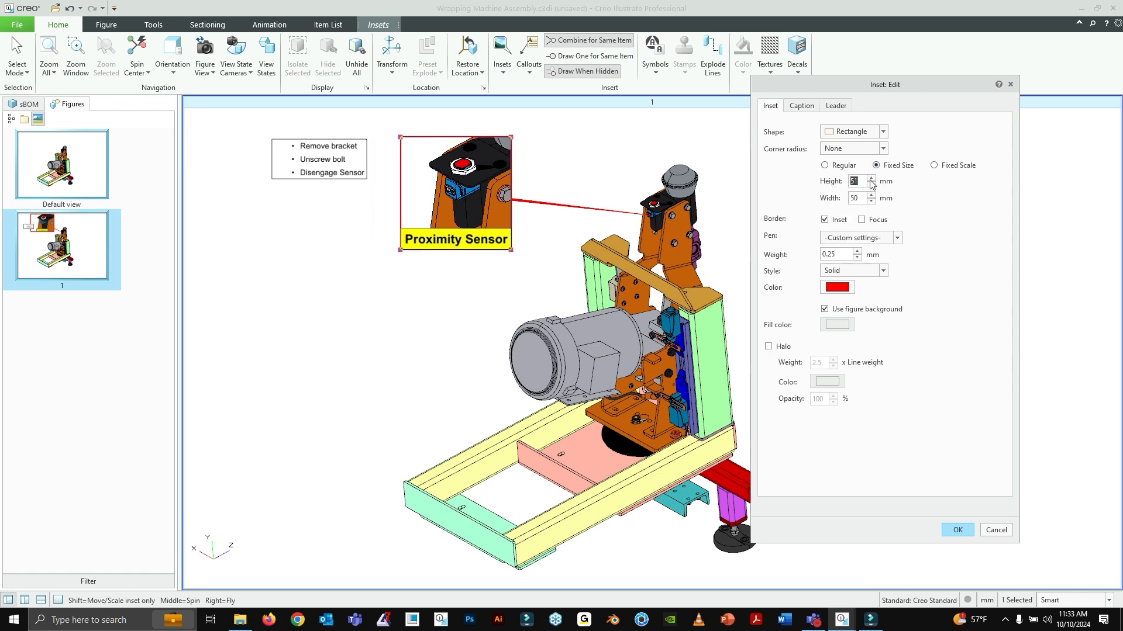
left_click(870, 178)
left_click(871, 178)
left_click(871, 179)
left_click(870, 195)
left_click(870, 195)
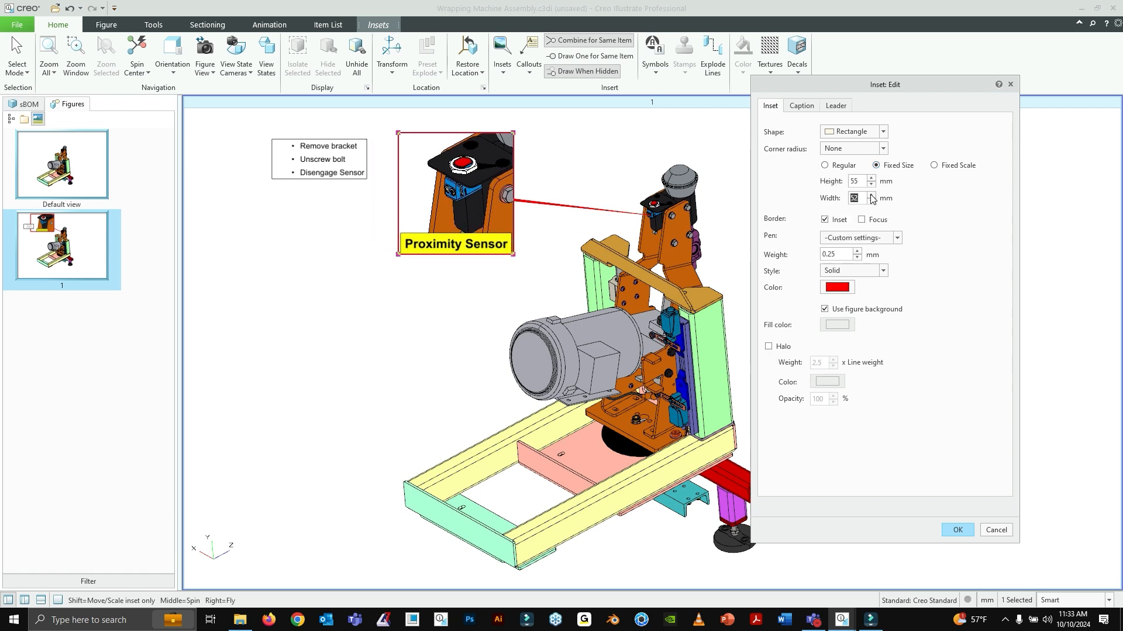
left_click(871, 195)
left_click(871, 195)
left_click(870, 195)
Step: Switch the sensor inset to Fixed Scale and set its scale to 250%
left_click(934, 166)
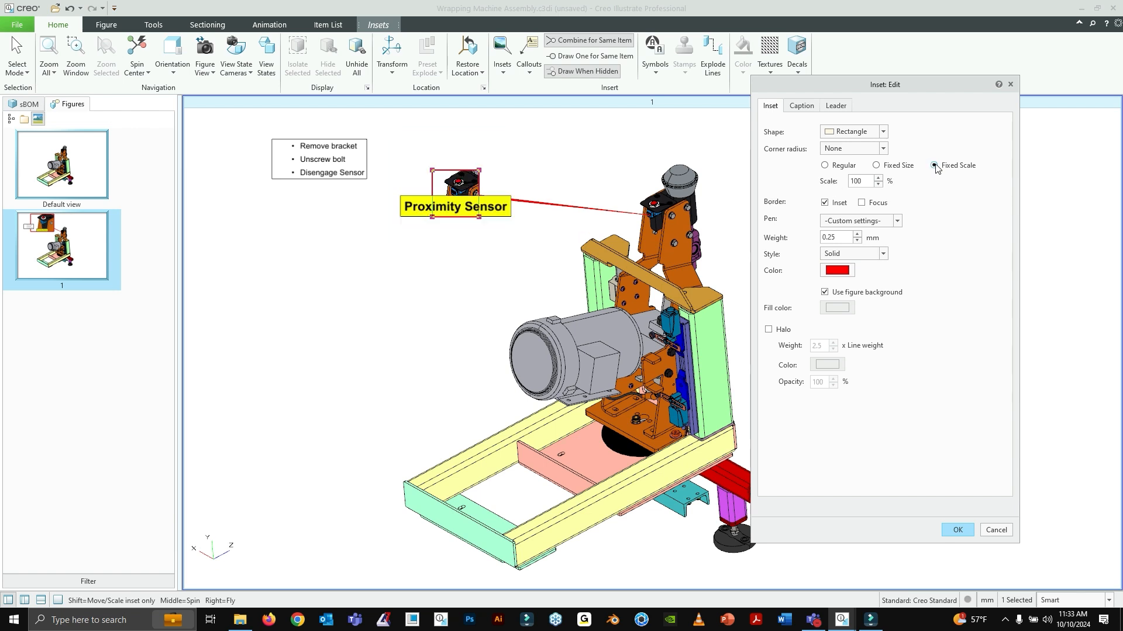
left_click(877, 178)
left_click(877, 178)
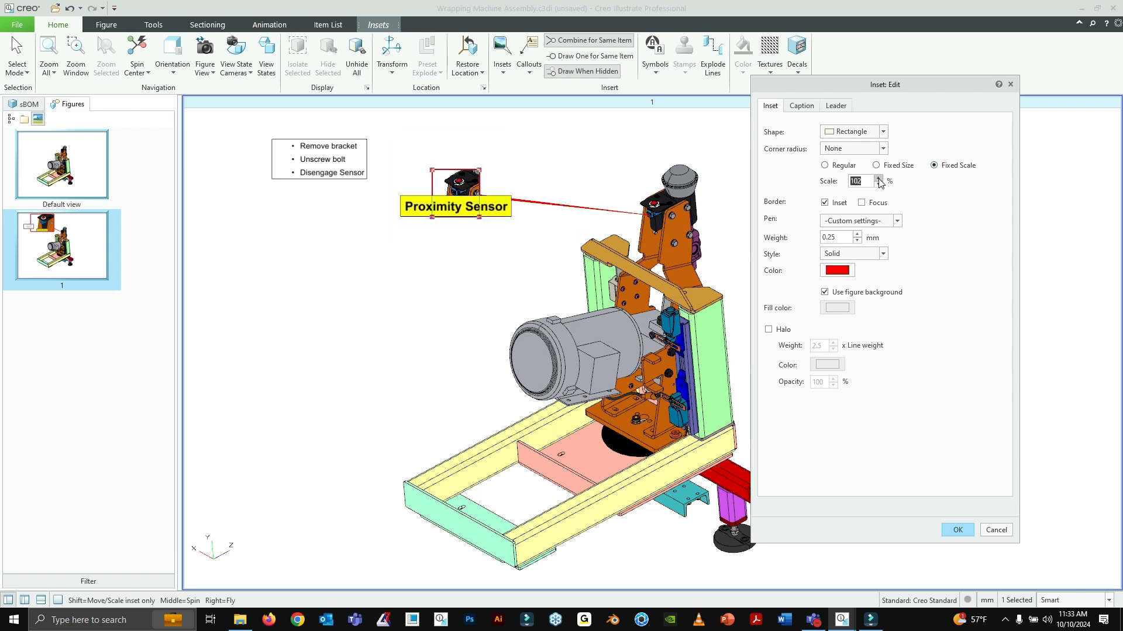
left_click(877, 179)
left_click(877, 179)
left_click(877, 178)
left_click(877, 179)
type("250")
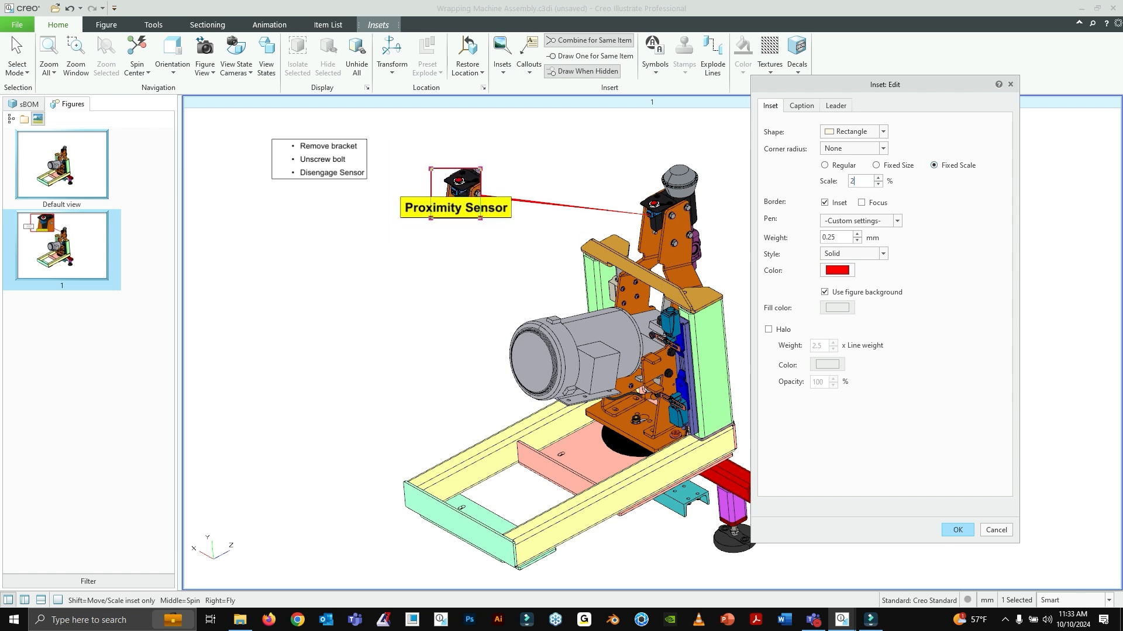
key("Return")
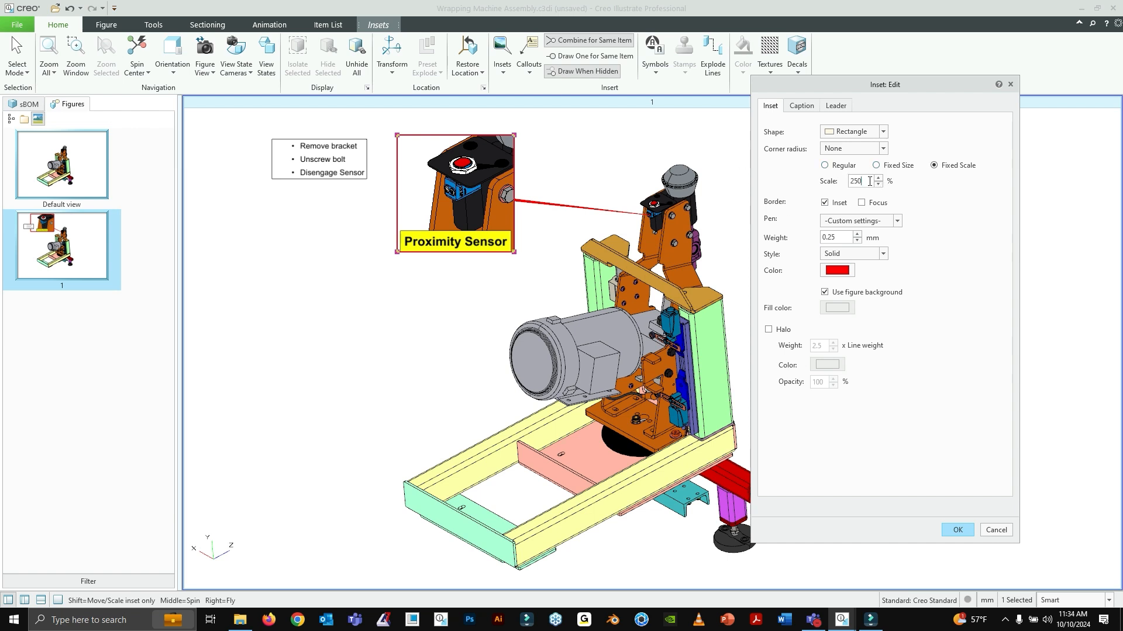
Step: Try a 100% scale on the sensor inset, set it back to 250% and apply the edit
type("00")
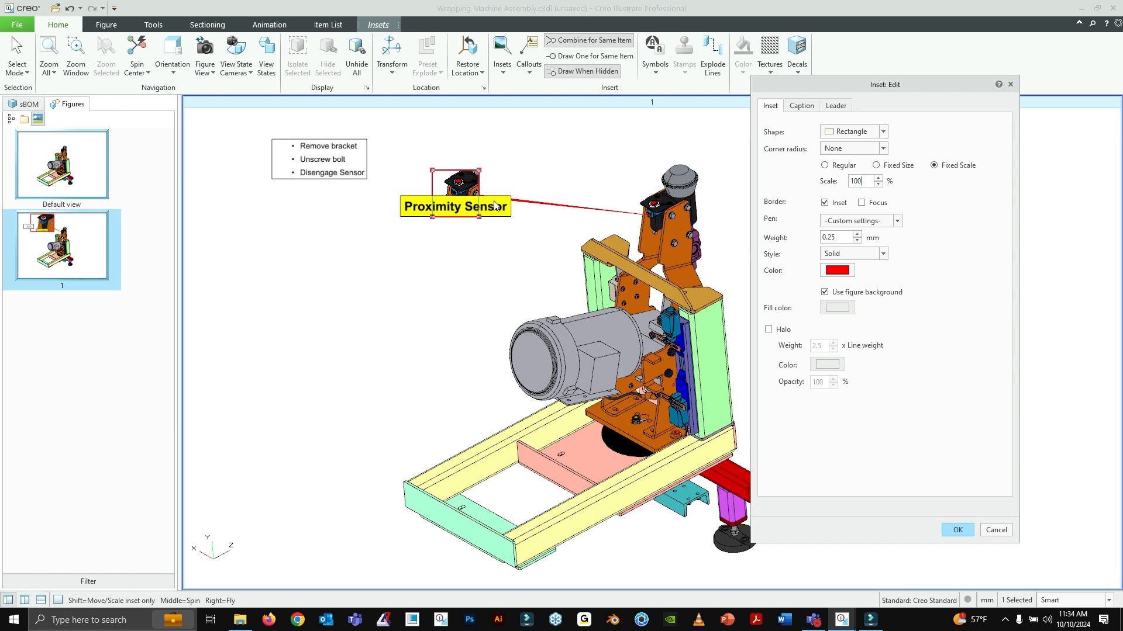
double_click(867, 181)
type("250")
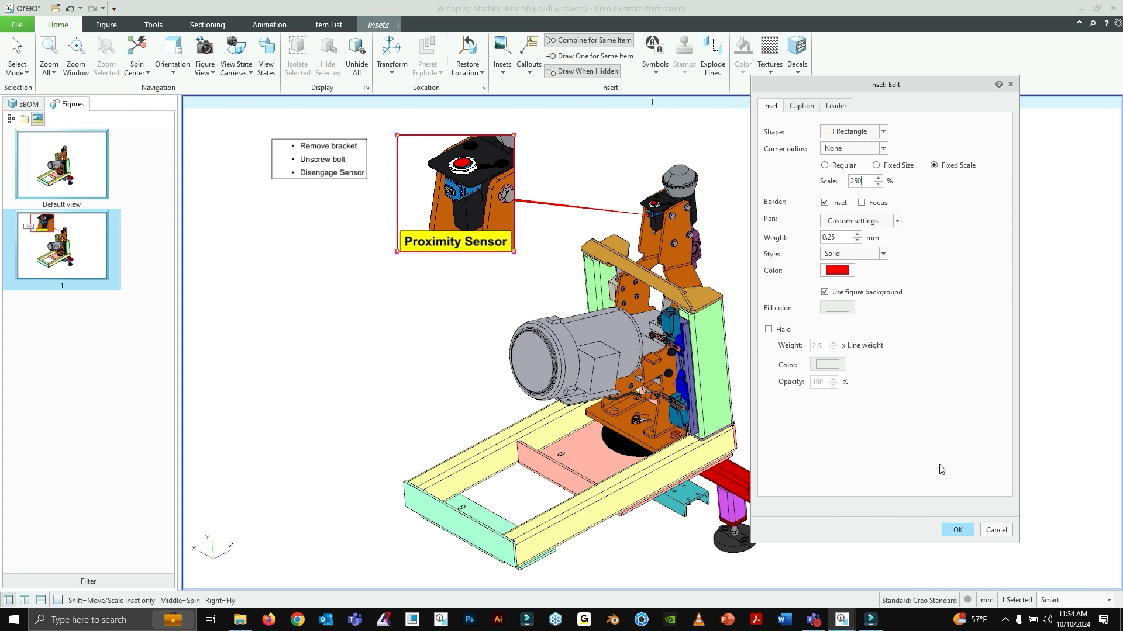
left_click(959, 532)
Step: Examine how the fixed-scale sensor inset responds as the figure is zoomed in and out
scroll(536, 174, "up", 1)
scroll(536, 173, "down", 2)
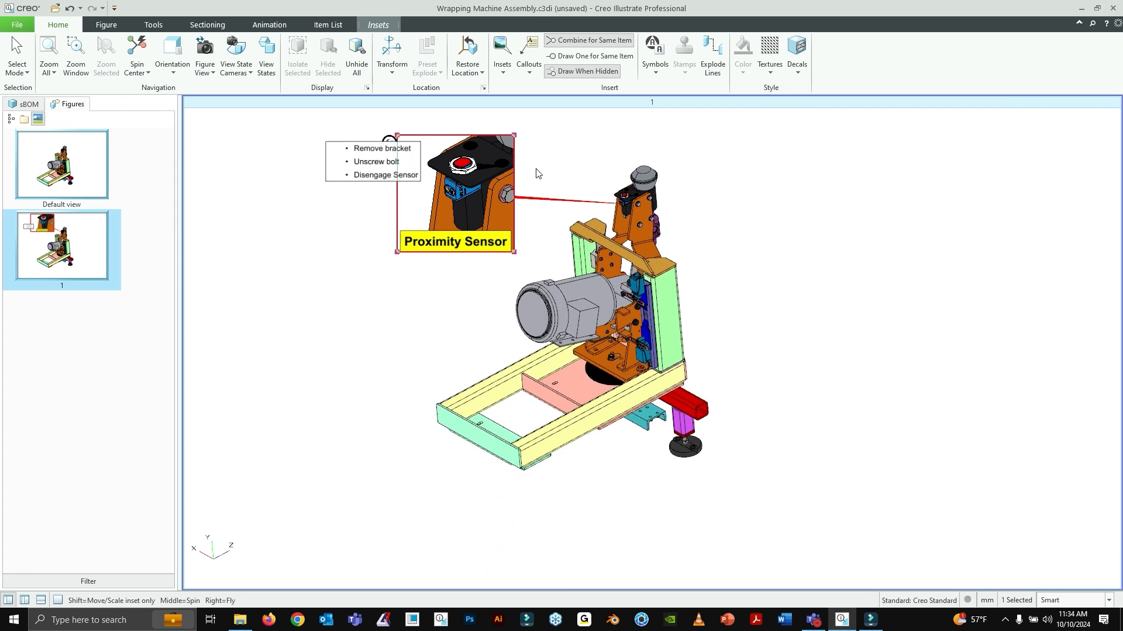
scroll(536, 174, "up", 2)
scroll(536, 173, "down", 2)
scroll(536, 174, "up", 1)
scroll(537, 173, "up", 2)
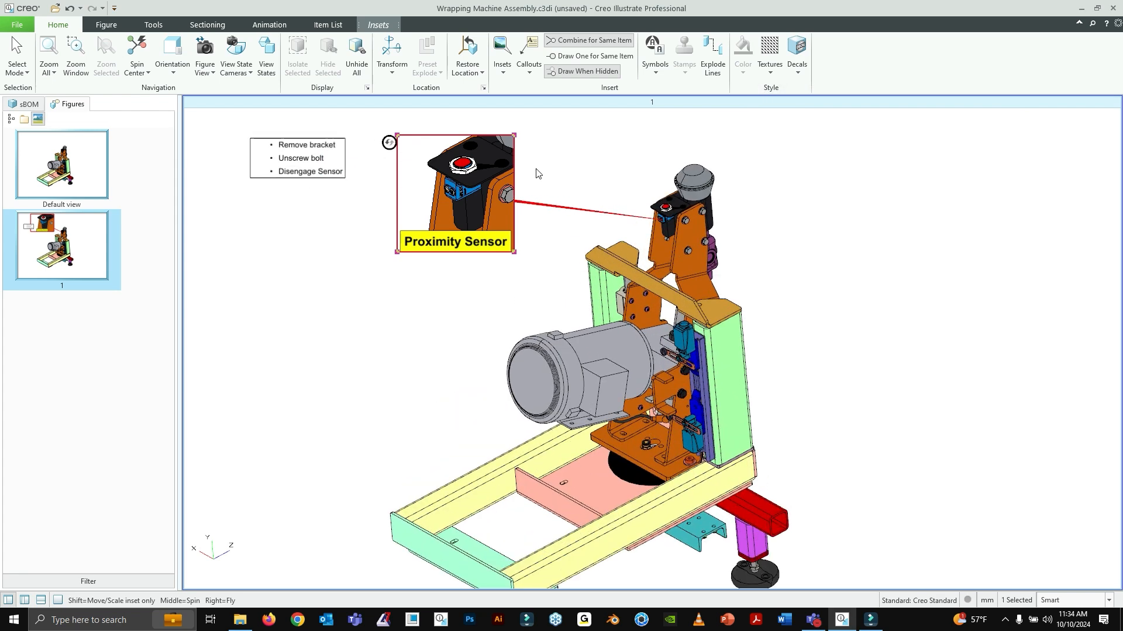
scroll(544, 204, "down", 2)
scroll(552, 241, "up", 2)
scroll(552, 241, "up", 1)
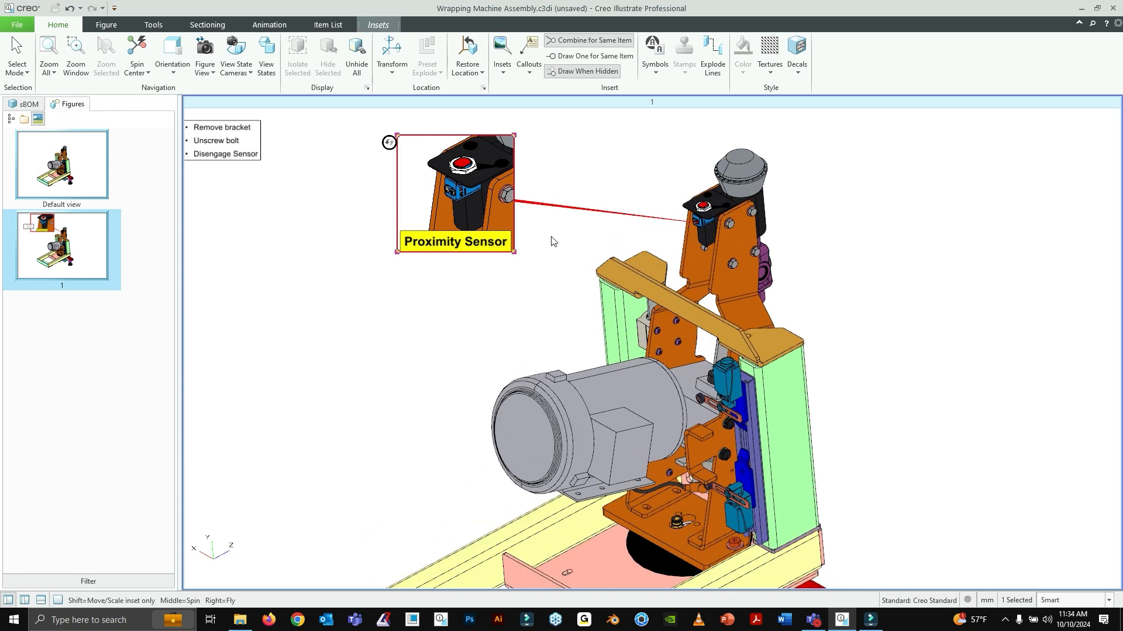
scroll(526, 228, "up", 1)
scroll(538, 199, "down", 4)
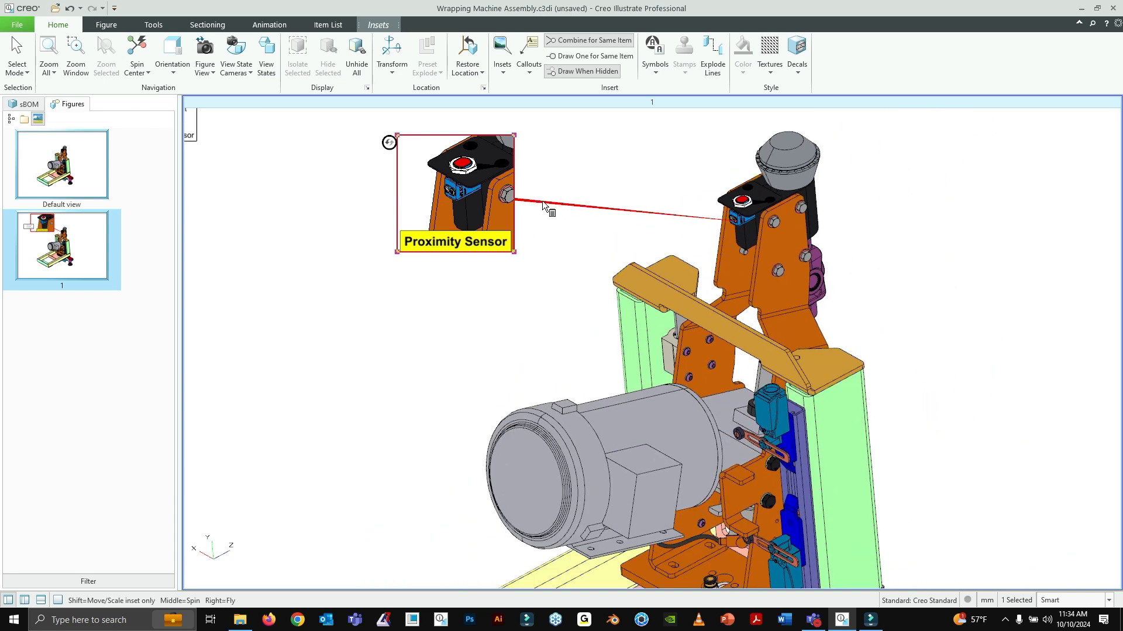
scroll(547, 202, "up", 2)
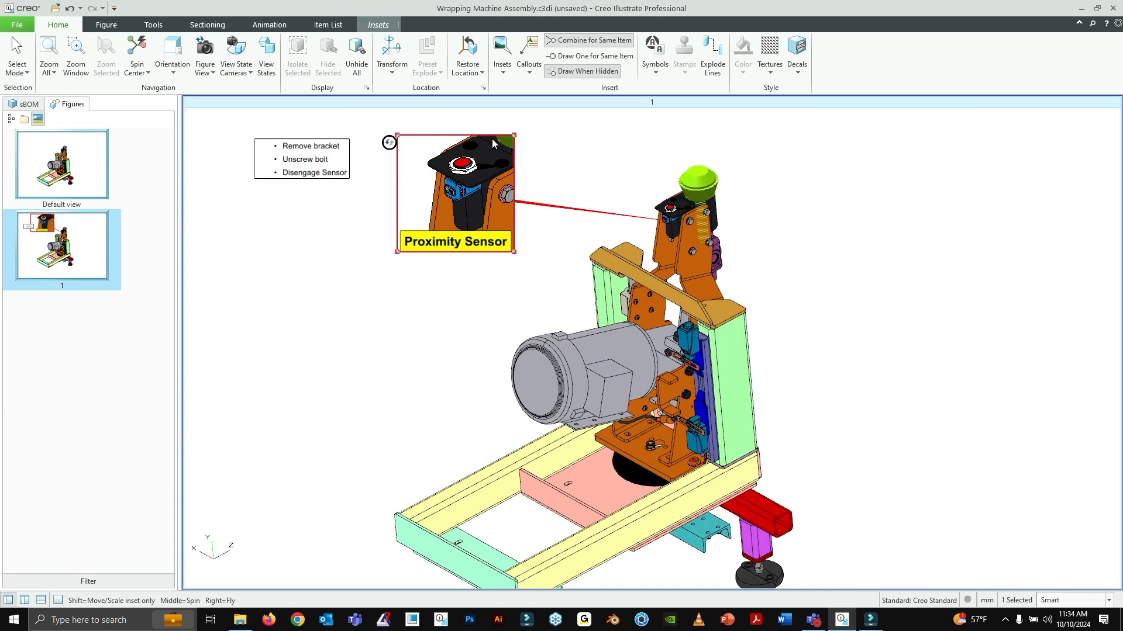
Step: Change the sensor inset to Fixed Size with a height and width of 100 mm each and apply the edit
double_click(449, 143)
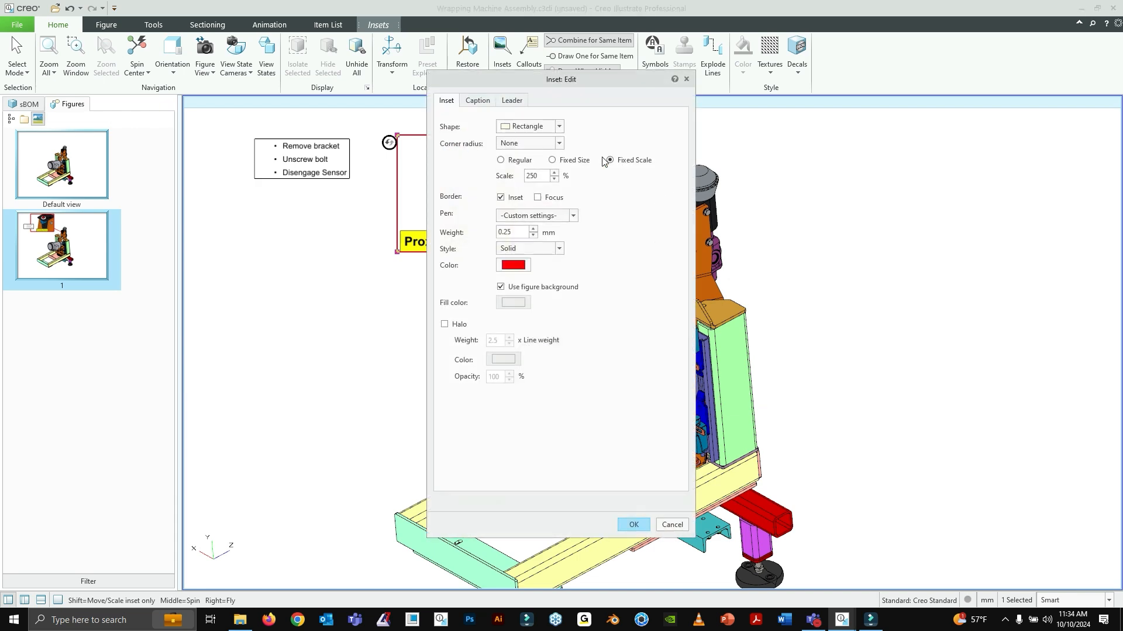
left_click(552, 160)
left_click_drag(549, 83, 921, 97)
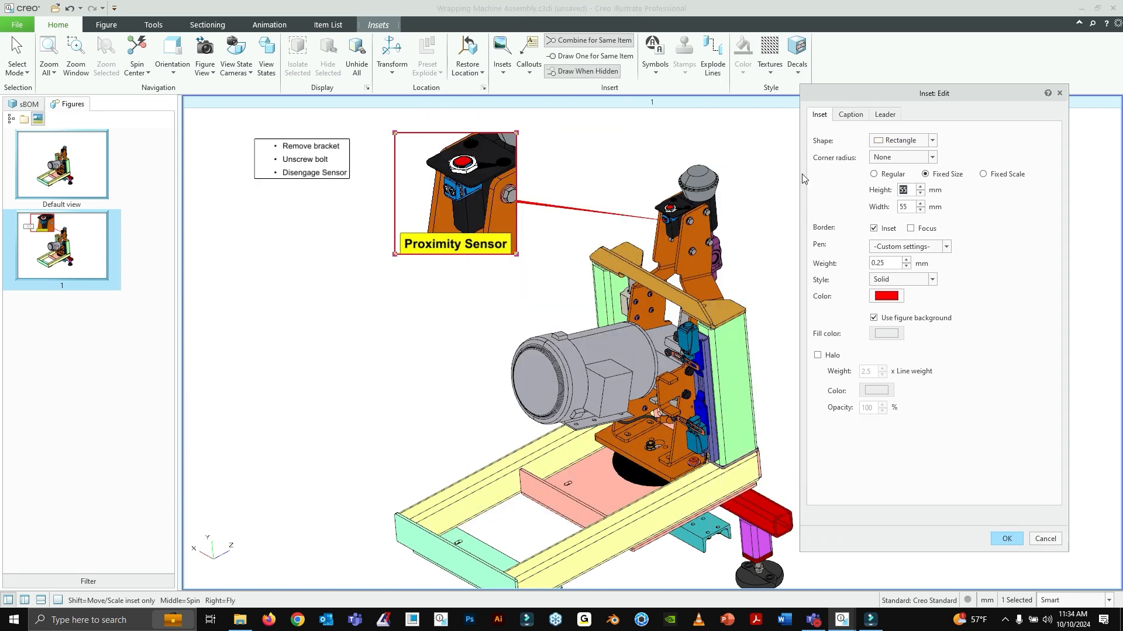
type("100")
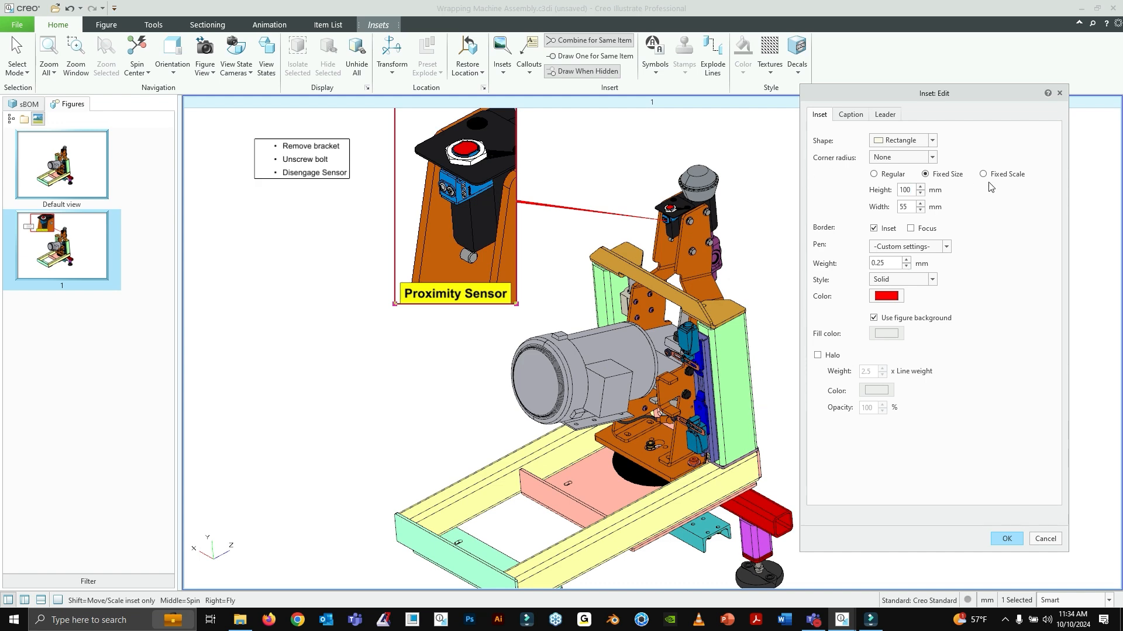
double_click(910, 207)
type("100")
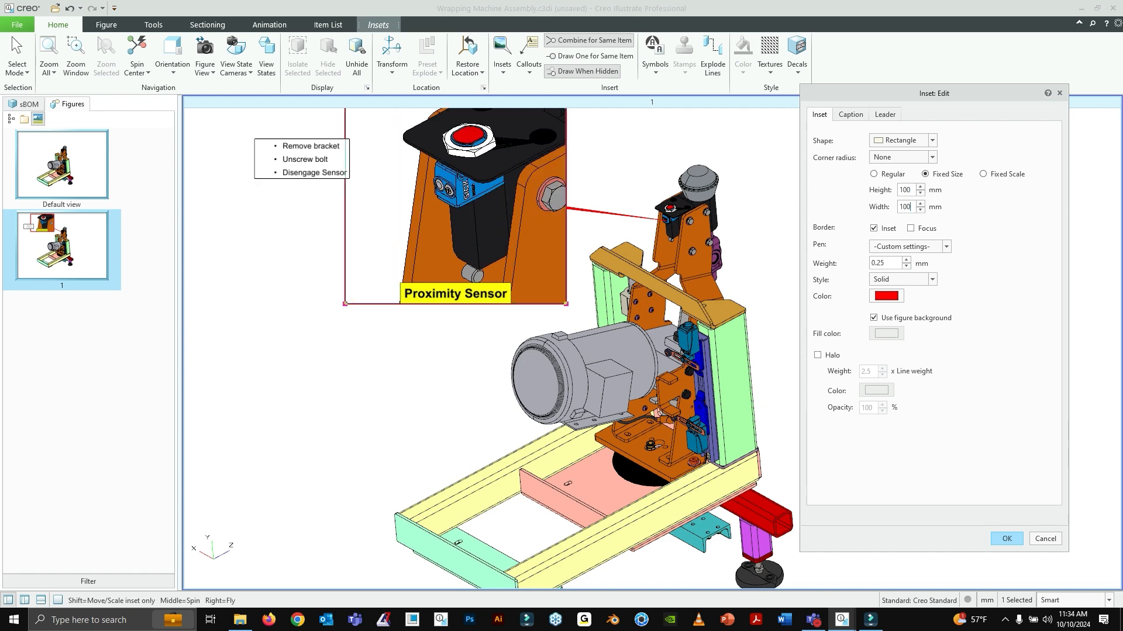
left_click(1006, 539)
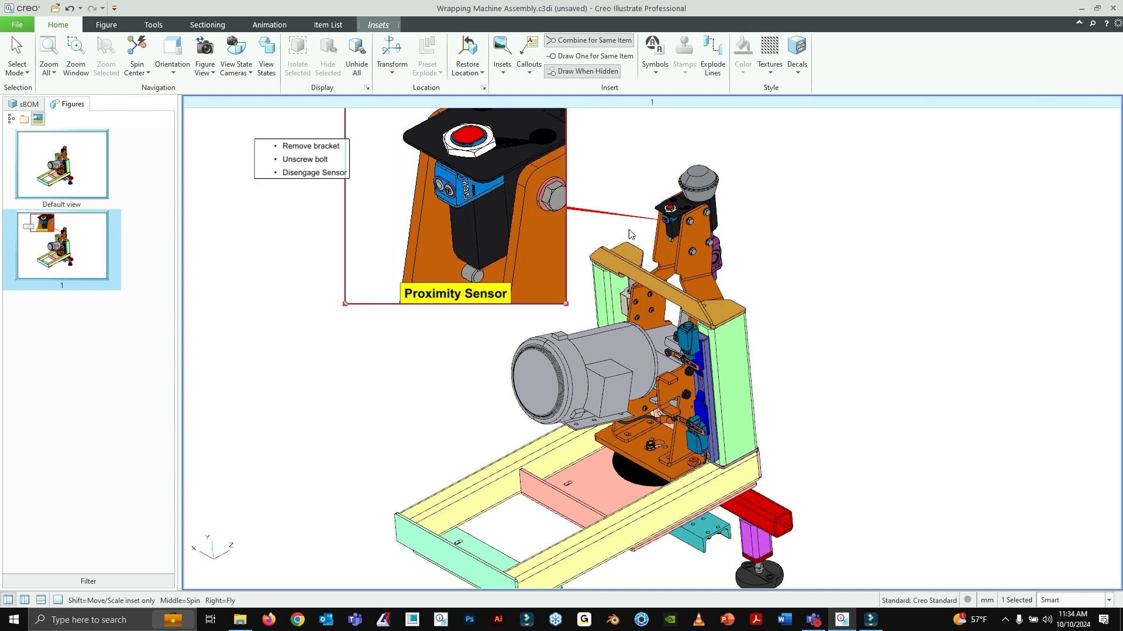
Step: Check how the 100 mm fixed-size sensor inset responds to zooming the figure
scroll(604, 219, "down", 3)
scroll(606, 215, "up", 5)
scroll(612, 213, "down", 5)
scroll(639, 221, "up", 4)
scroll(640, 221, "down", 4)
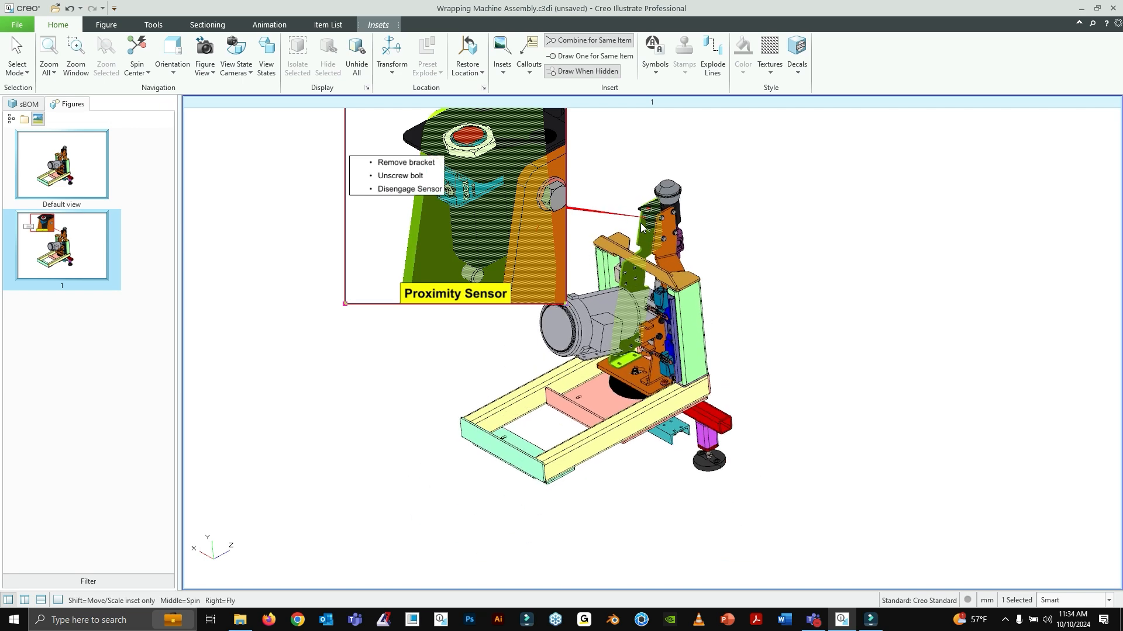
scroll(641, 221, "up", 1)
scroll(640, 221, "up", 2)
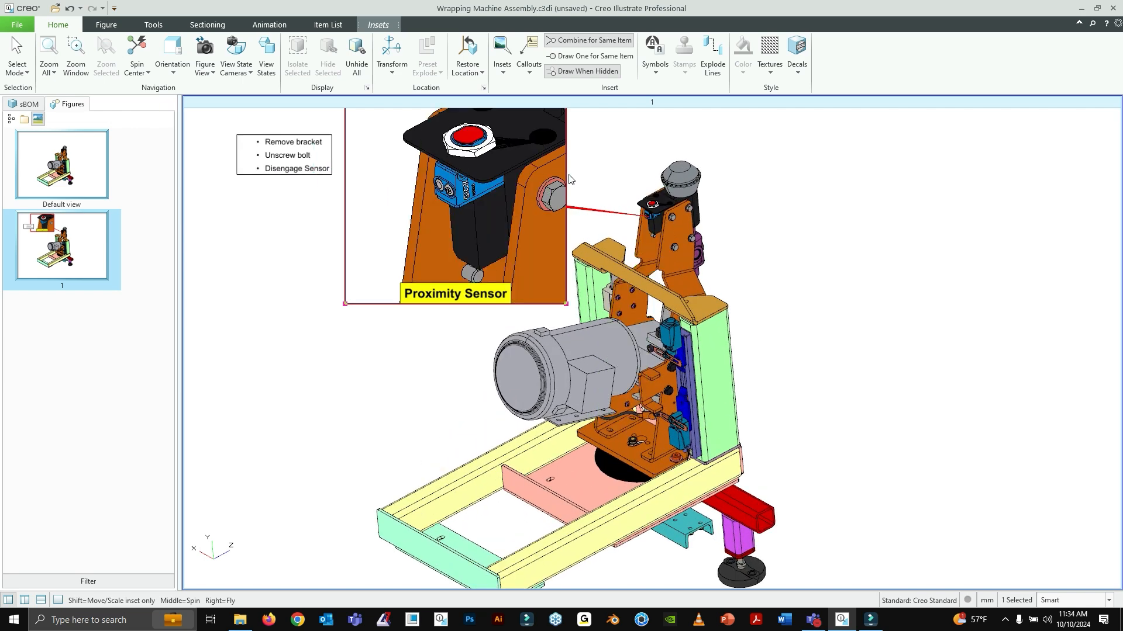
Step: Resize the sensor inset to 55 mm high and 75 mm wide, set it to Regular and apply the edit
double_click(344, 210)
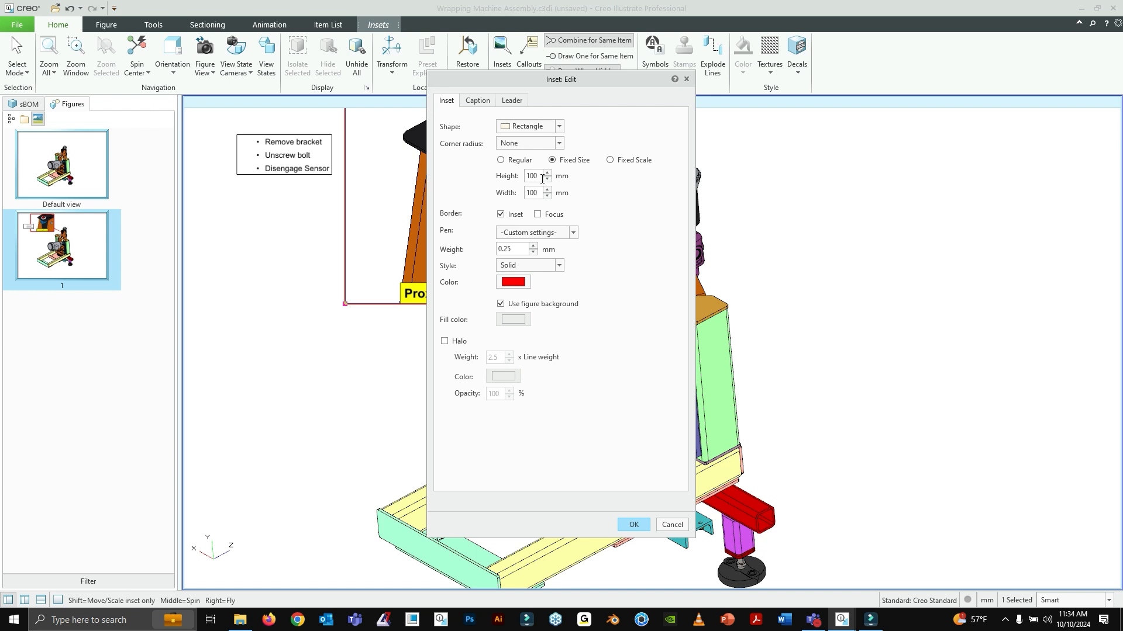
left_click_drag(556, 90, 846, 112)
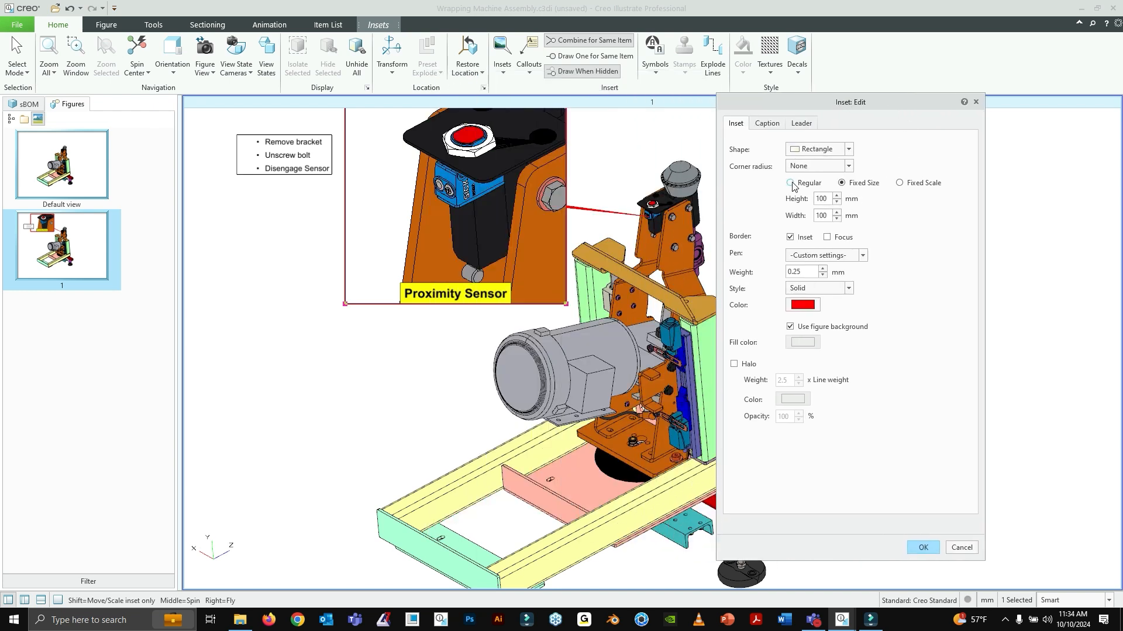
left_click(790, 183)
left_click(842, 184)
left_click_drag(826, 202, 763, 199)
type("55")
key("Tab")
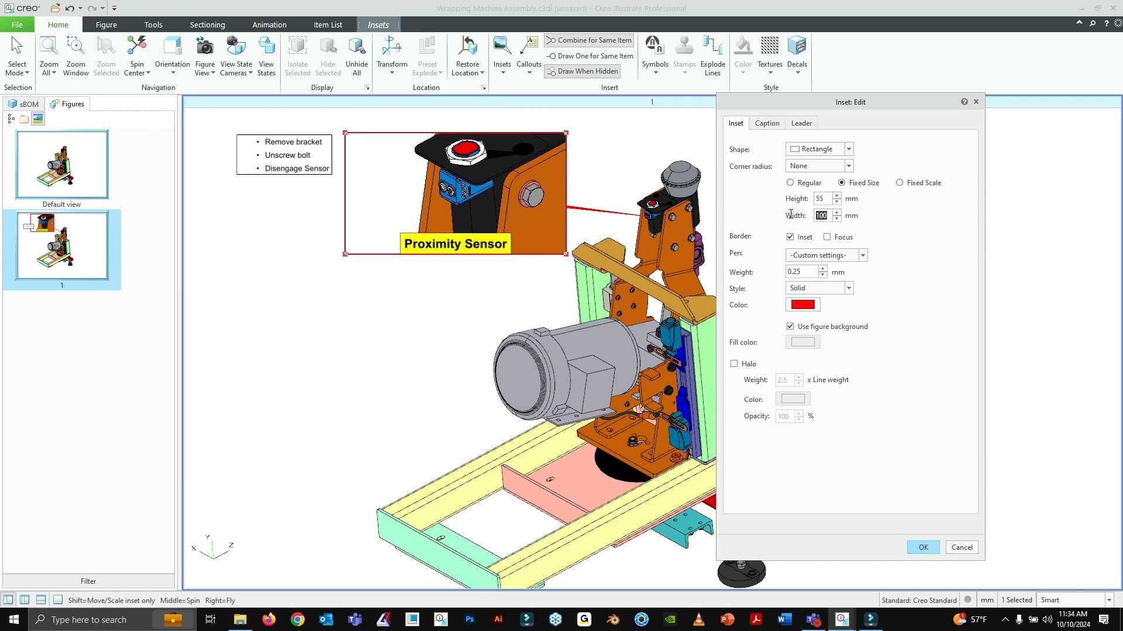
type("75")
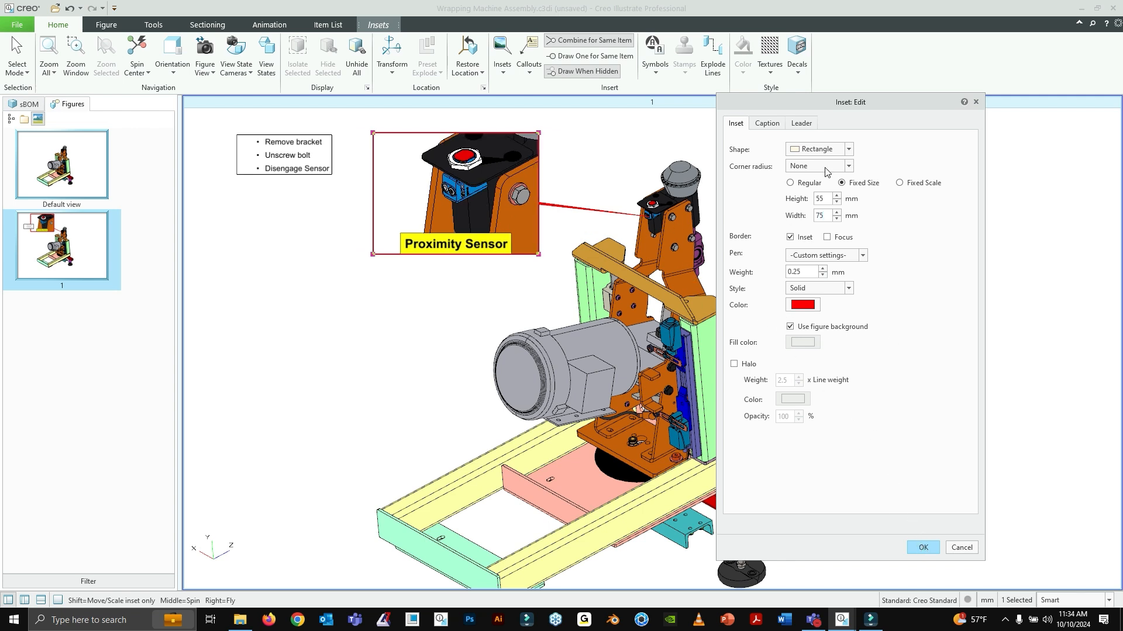
left_click(813, 183)
left_click(923, 547)
Step: Examine how the regular sensor inset, its leader and the bulleted note respond to zooming, and clear the selection
scroll(572, 240, "up", 3)
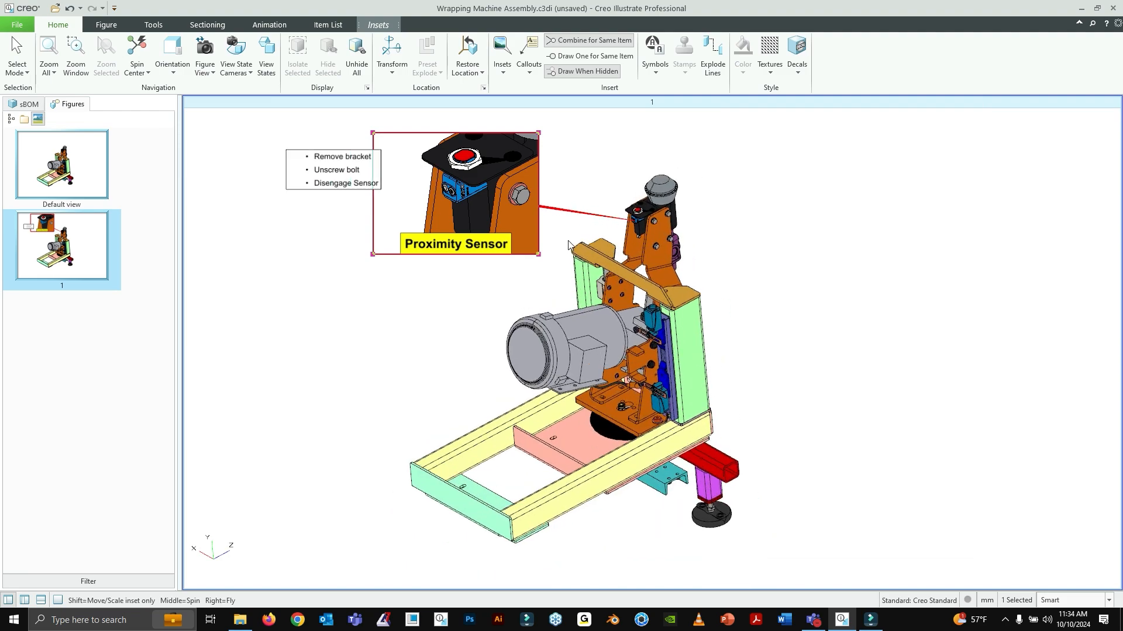
scroll(572, 240, "up", 2)
scroll(573, 239, "down", 8)
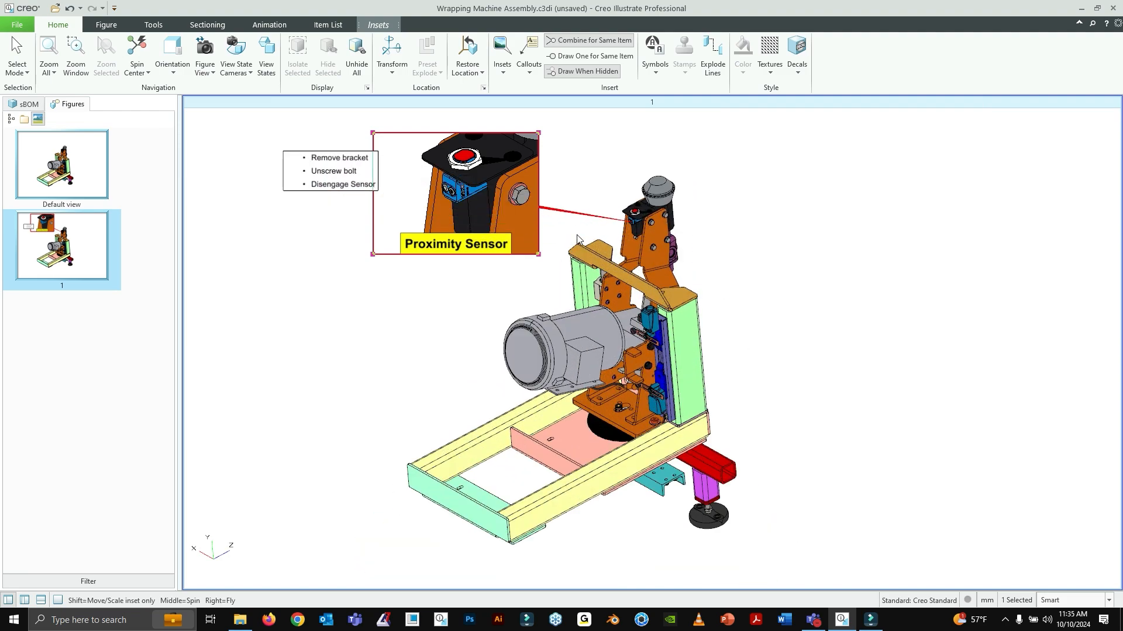
scroll(579, 237, "up", 4)
scroll(579, 237, "down", 2)
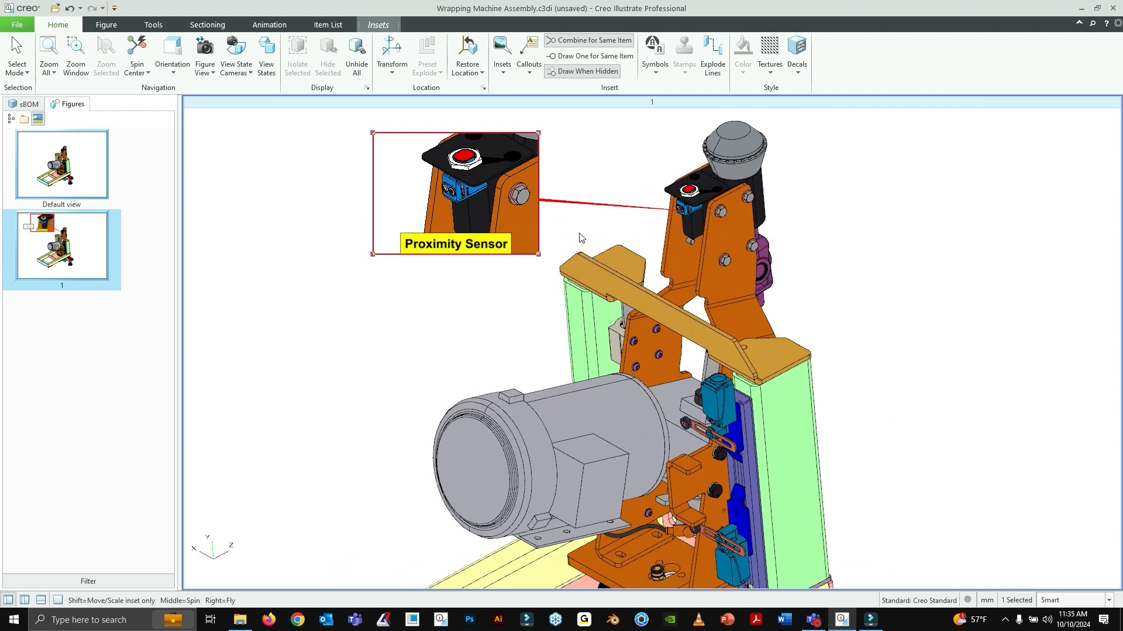
scroll(579, 237, "up", 2)
scroll(579, 237, "down", 1)
scroll(579, 237, "up", 3)
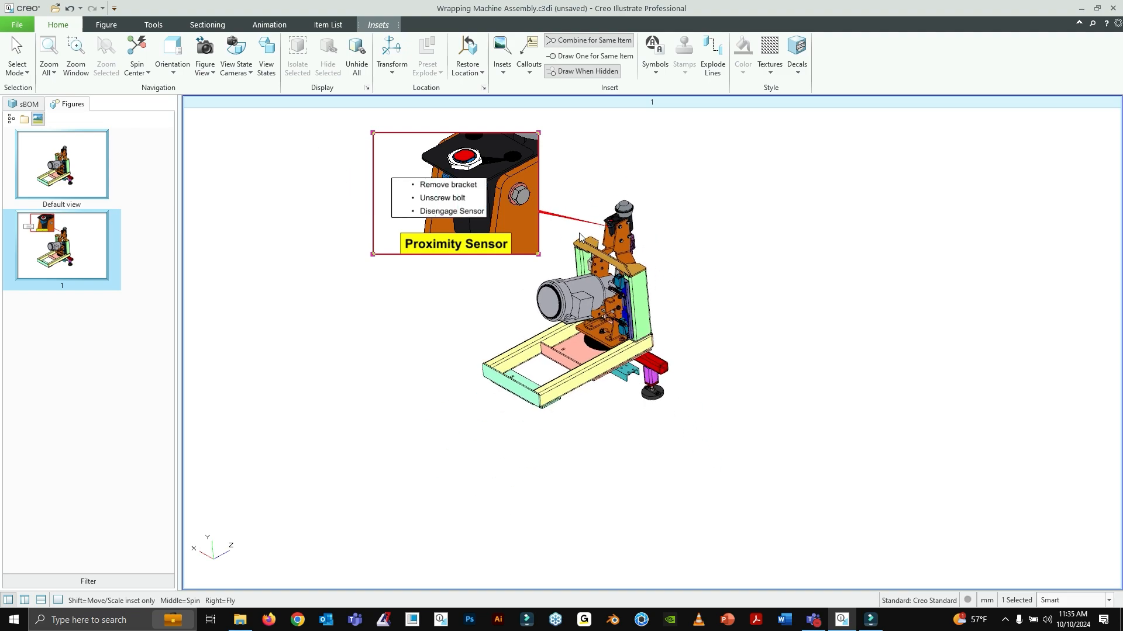
scroll(579, 237, "down", 2)
scroll(580, 236, "down", 3)
scroll(580, 237, "up", 2)
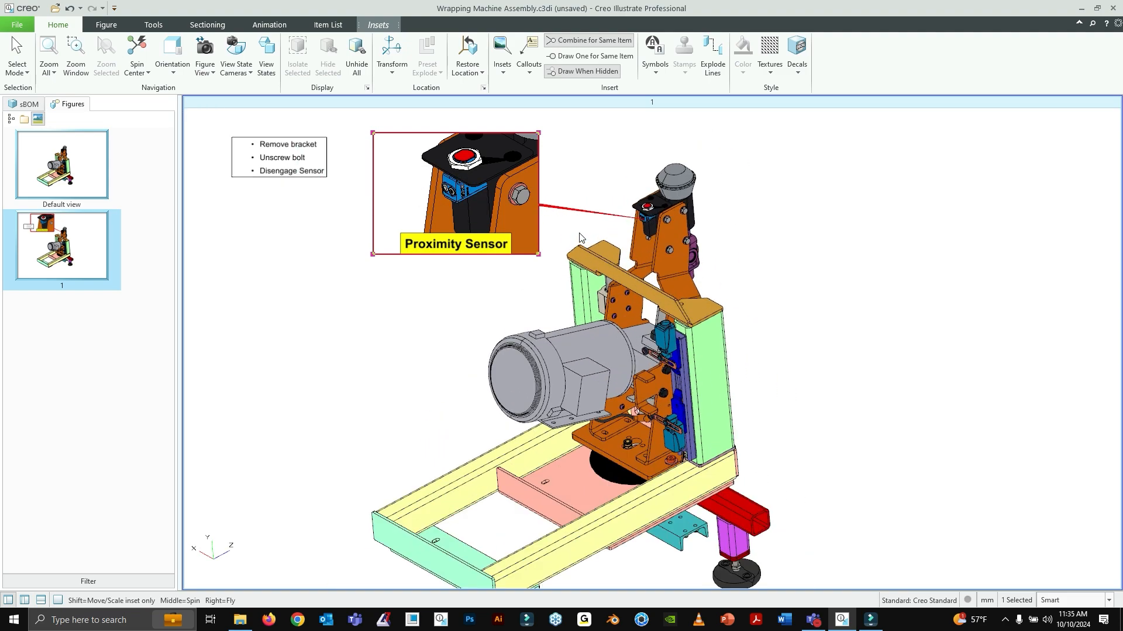
scroll(580, 237, "down", 2)
scroll(579, 237, "up", 2)
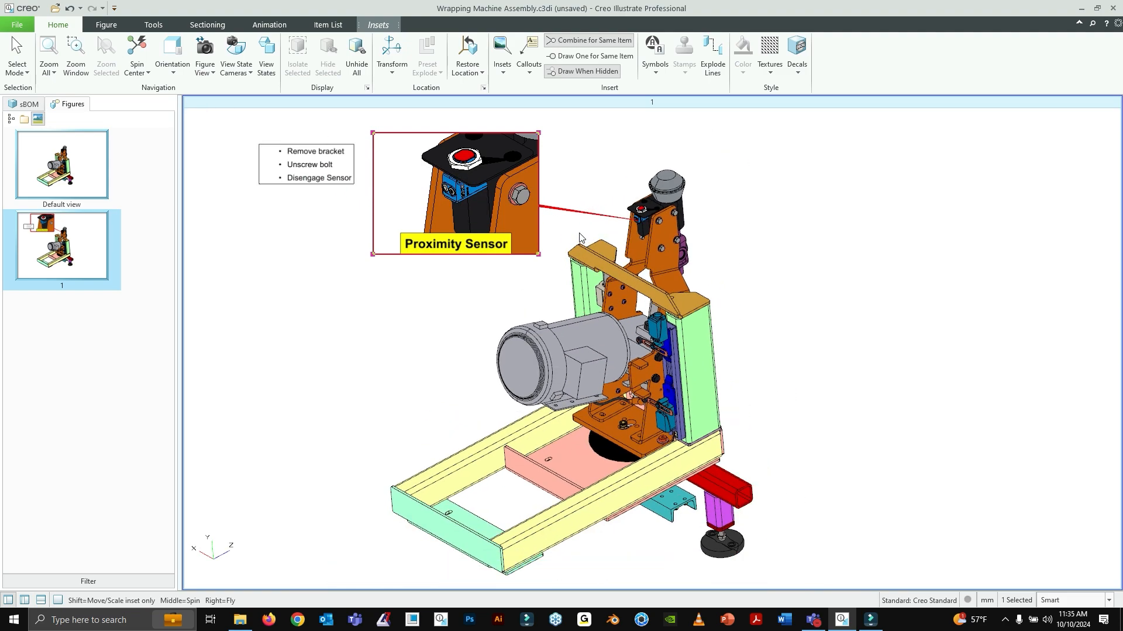
left_click(874, 240)
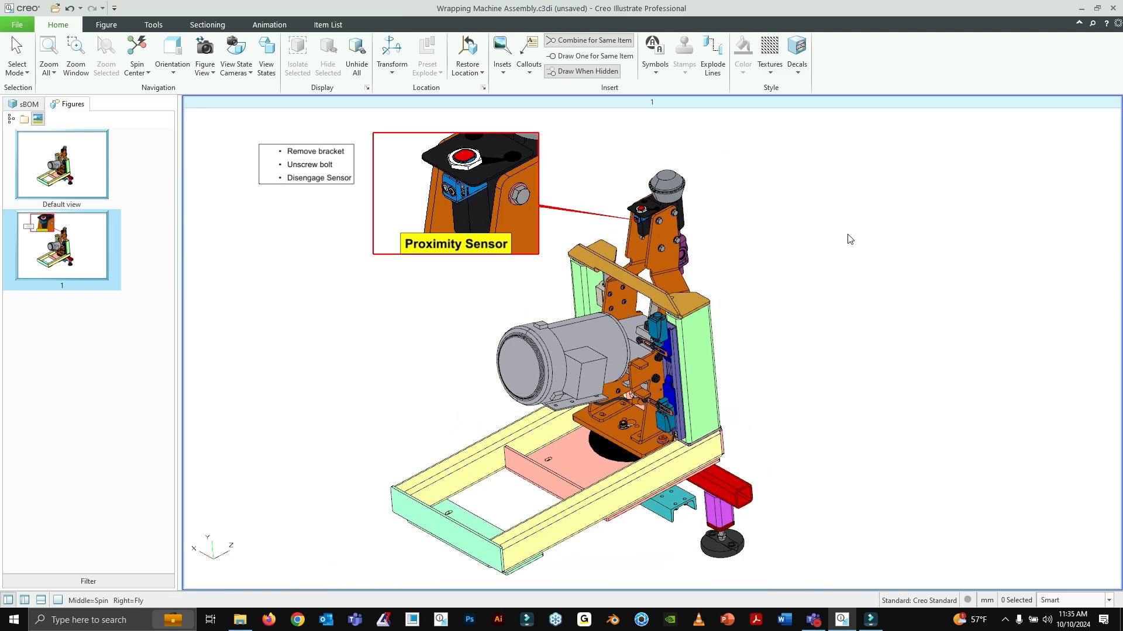
Step: Open the sensor inset's leader settings and apply the Thick pen, followed by the Thin pen, to the sweep arrow
left_click(672, 221)
key("Delete")
double_click(423, 133)
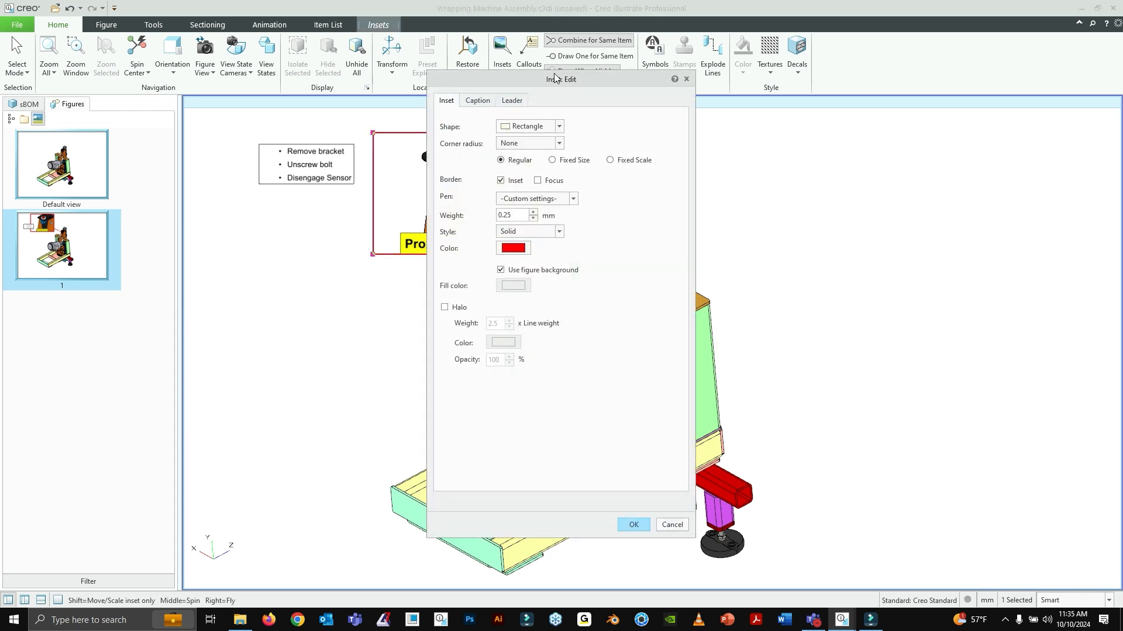
left_click_drag(555, 78, 839, 102)
left_click(805, 120)
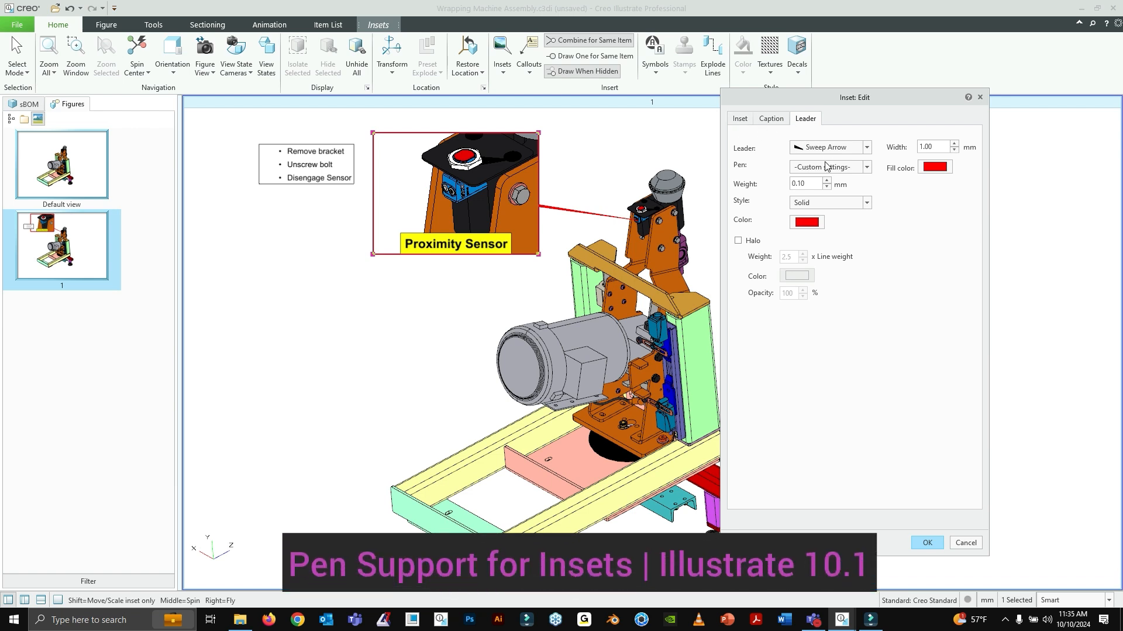
left_click(867, 168)
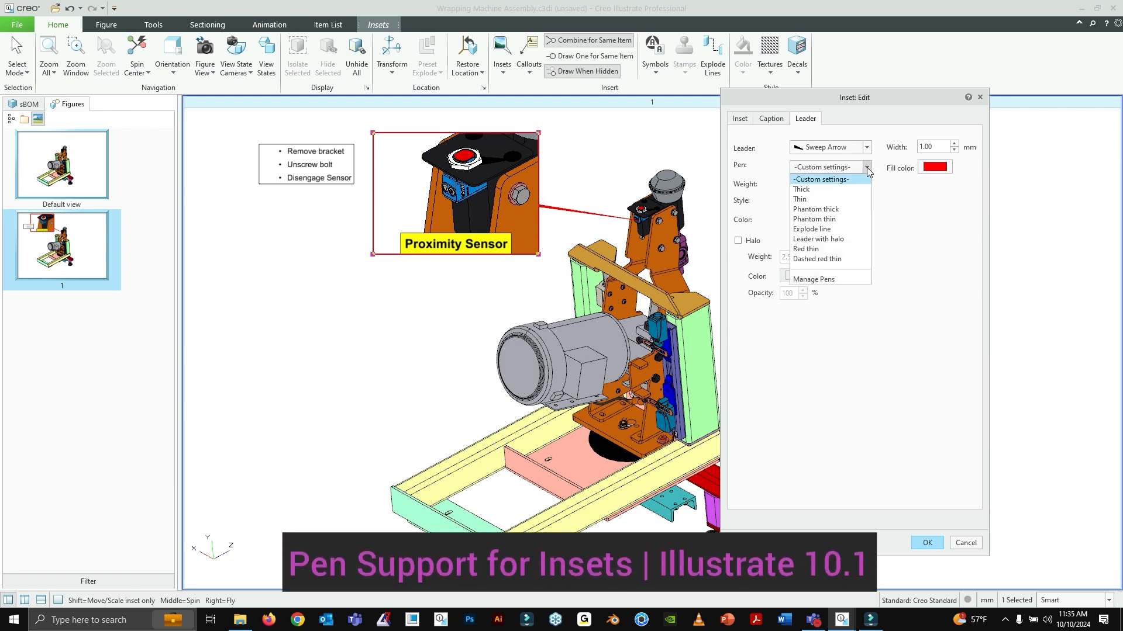
left_click(836, 187)
left_click(867, 168)
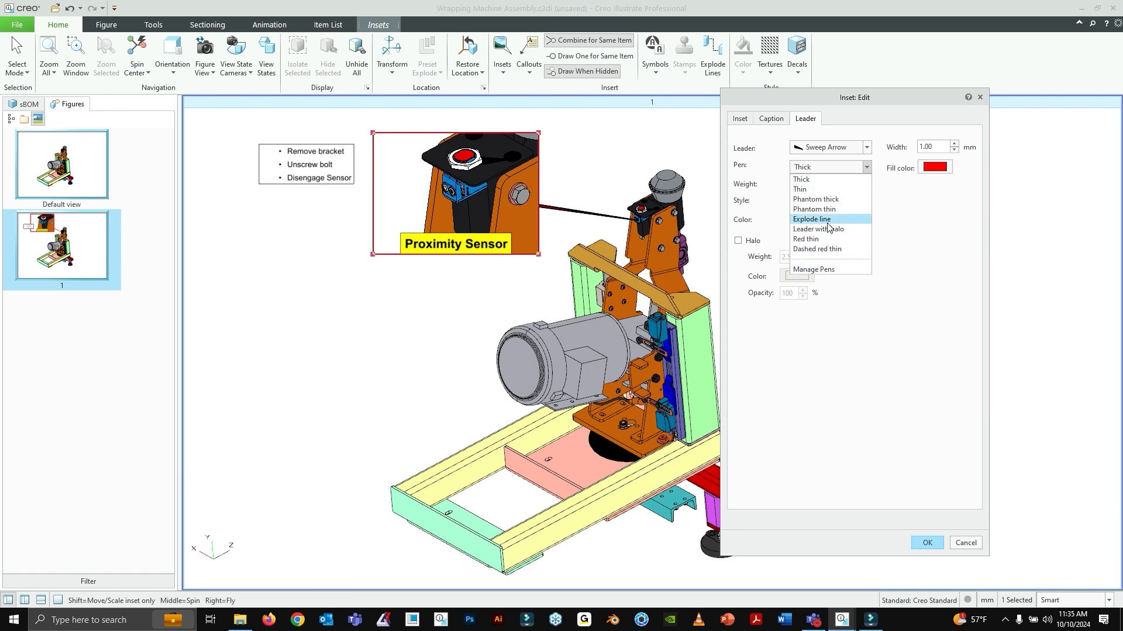
left_click(918, 222)
left_click(861, 170)
left_click(847, 189)
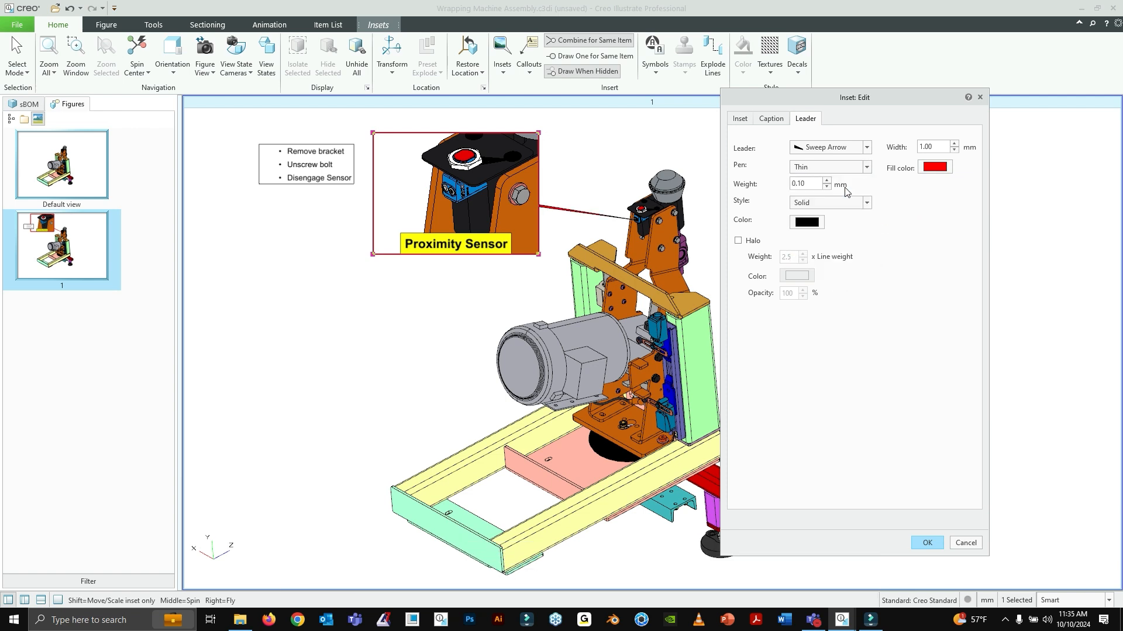
Step: Recolour the sweep arrow's line red, increase its width to 3 mm and keep the pen on custom settings
left_click(820, 222)
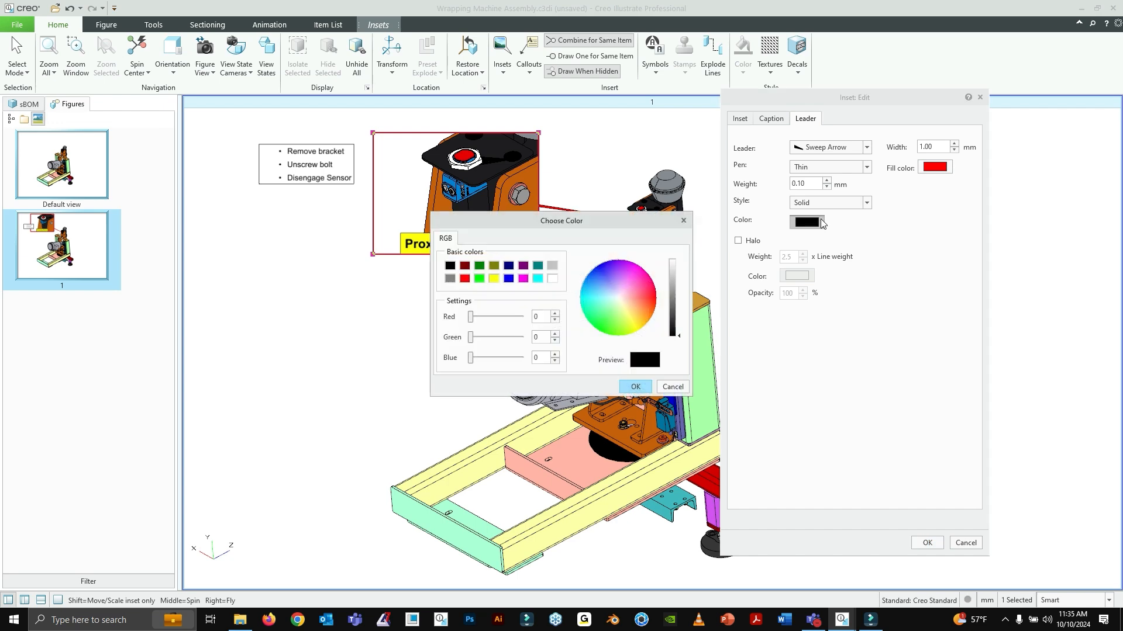
left_click(464, 279)
left_click(629, 386)
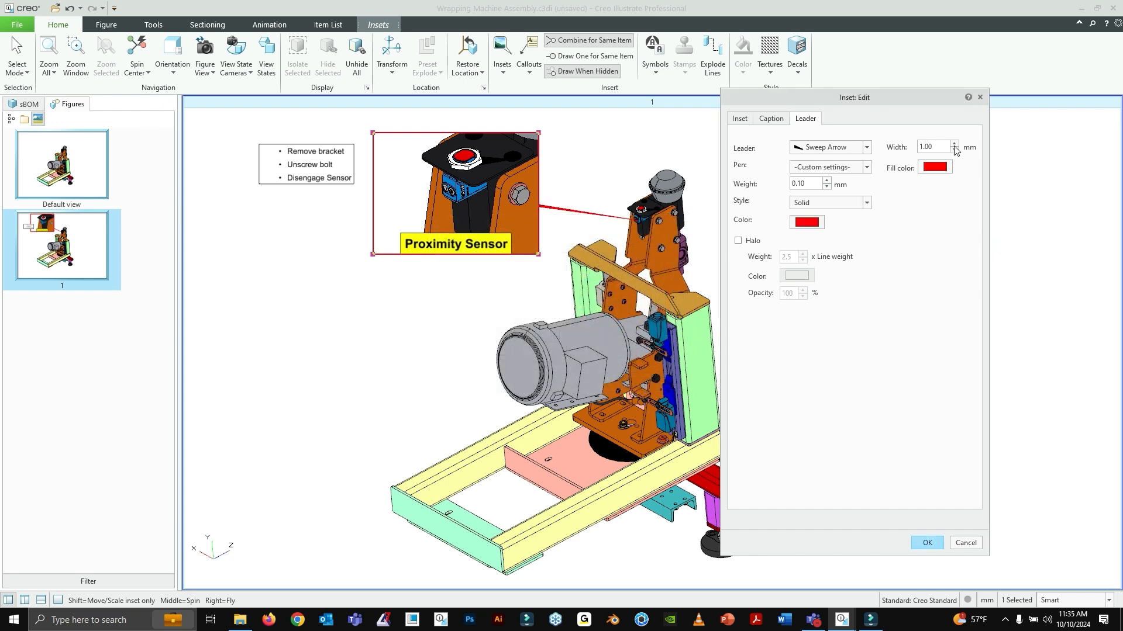
left_click(954, 143)
left_click(954, 144)
left_click(866, 168)
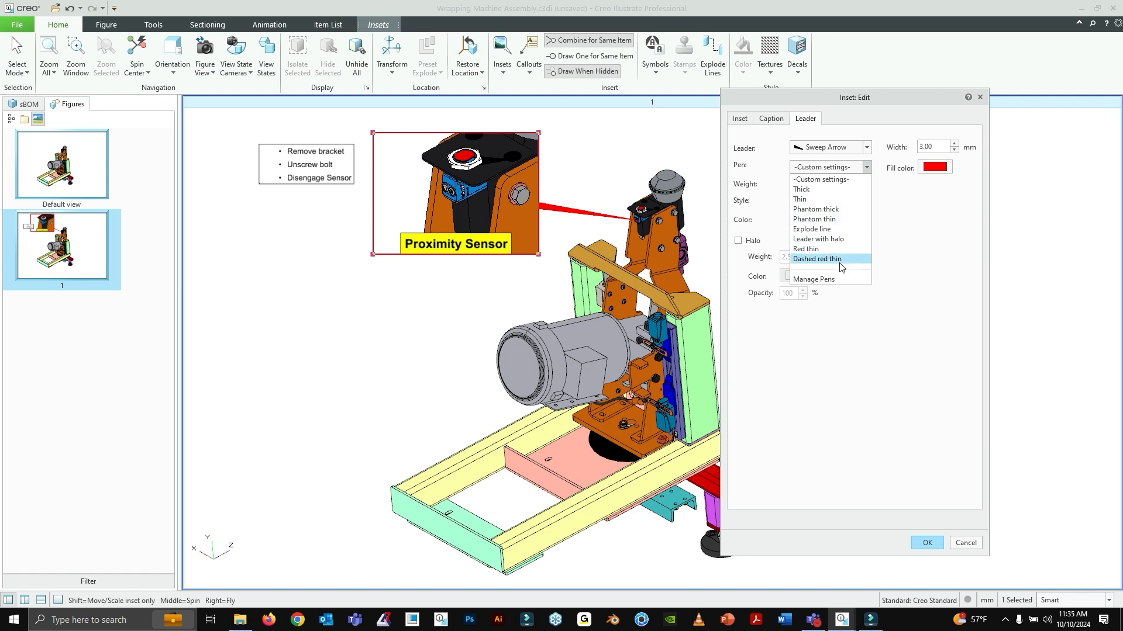
left_click(825, 179)
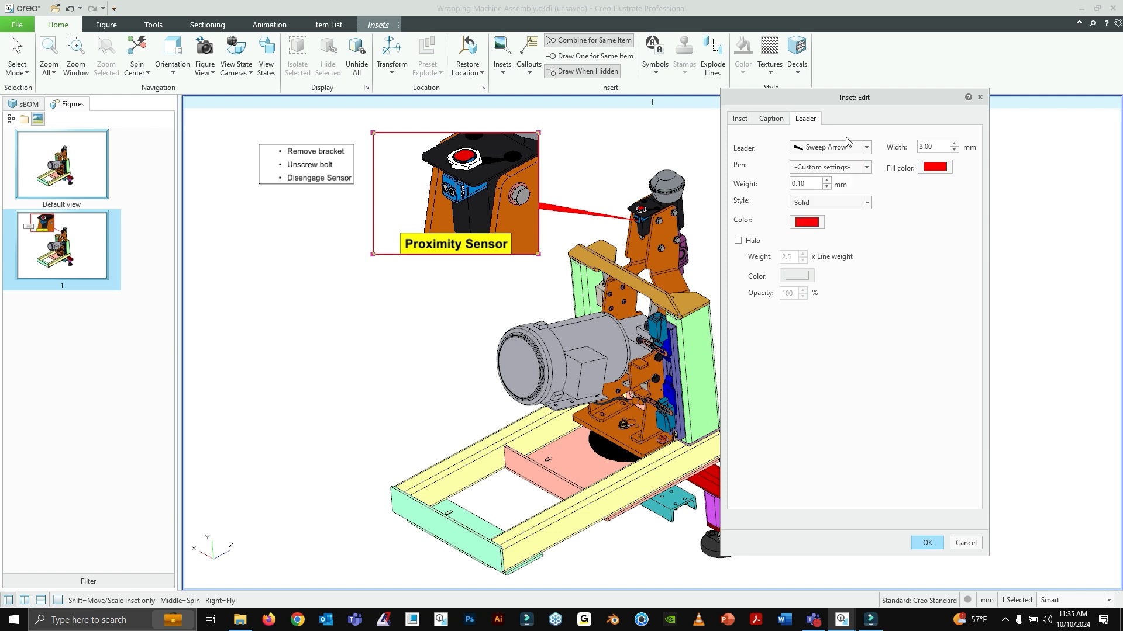
Step: Change the sensor inset's leader to Straight Line and assign it the Thick pen
left_click(867, 149)
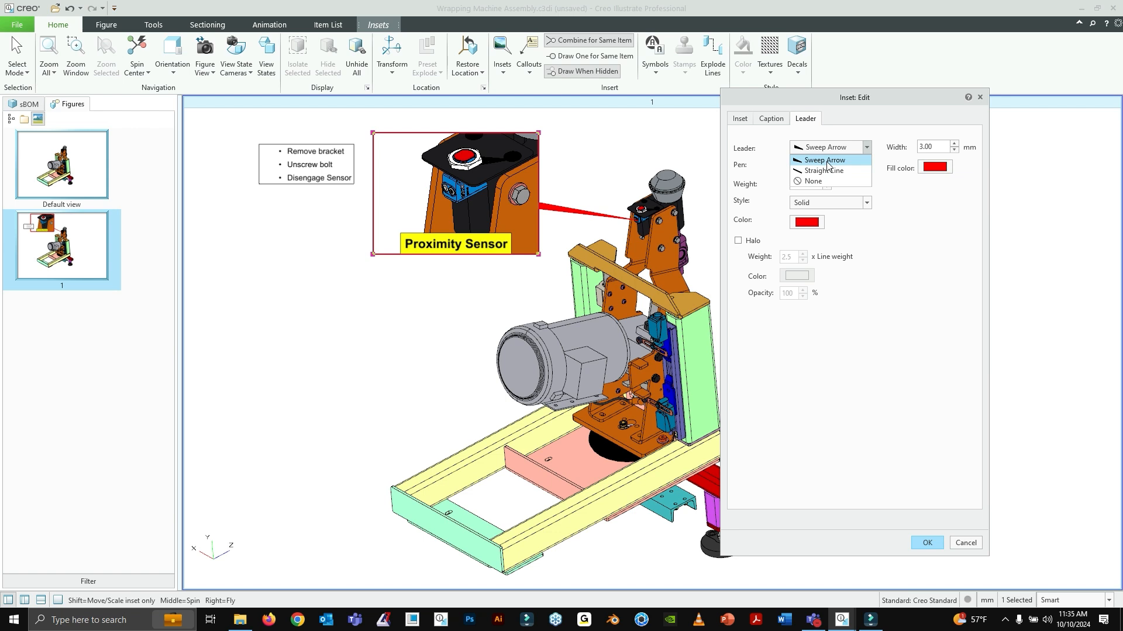
left_click(834, 176)
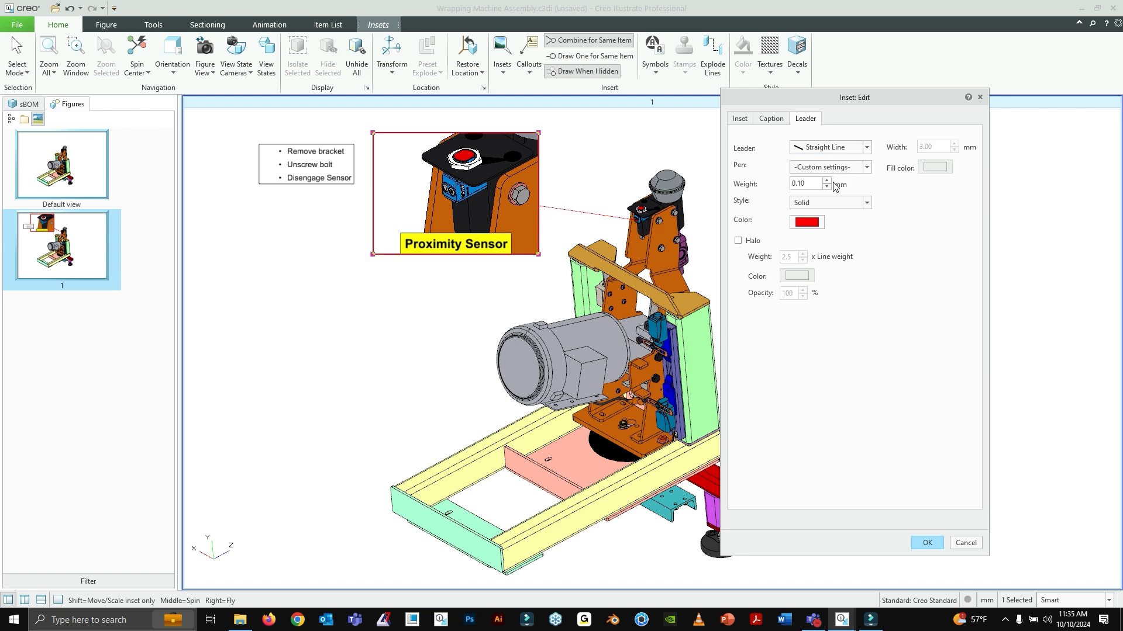
left_click(867, 168)
left_click(840, 184)
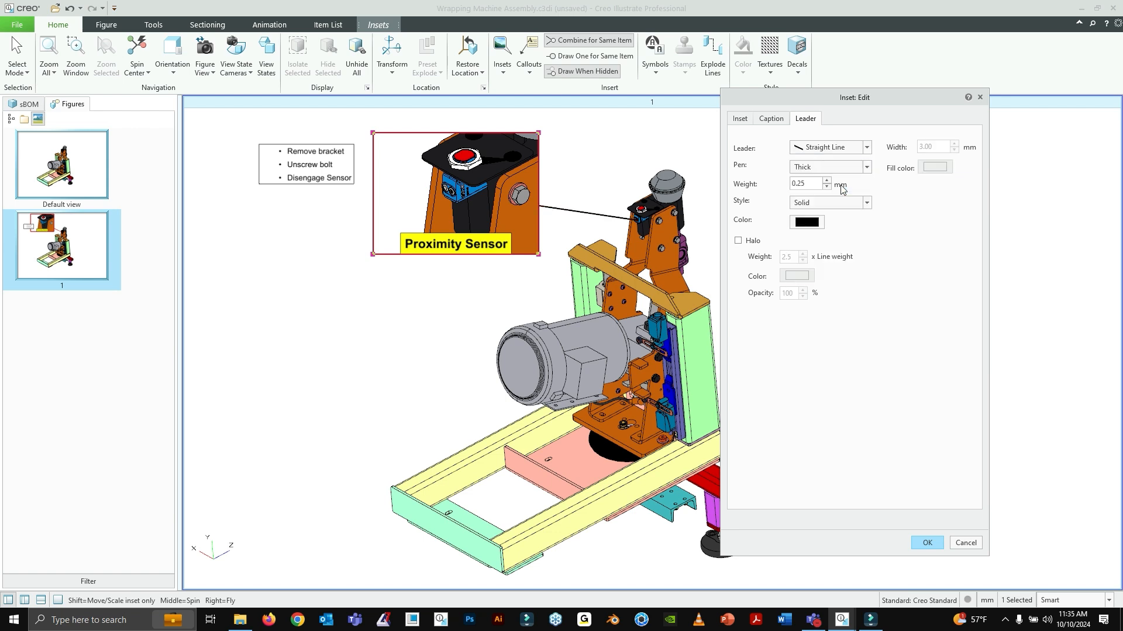
Step: Set the straight leader's colour to red and its line style to dash-dot, and apply the inset edit
left_click(815, 228)
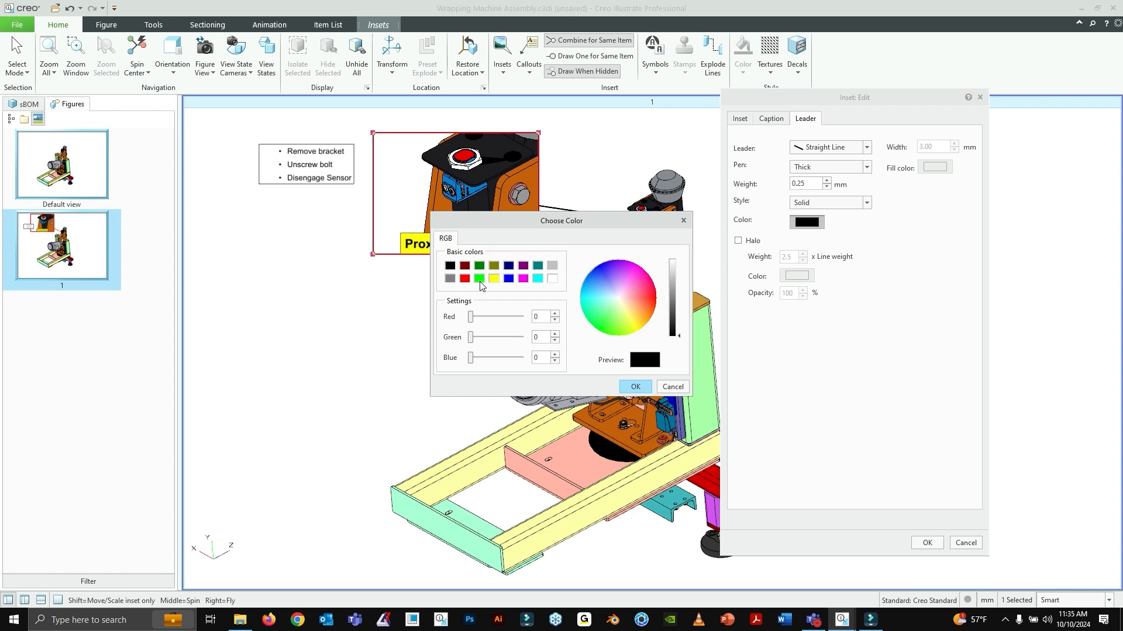
left_click(465, 279)
left_click(635, 387)
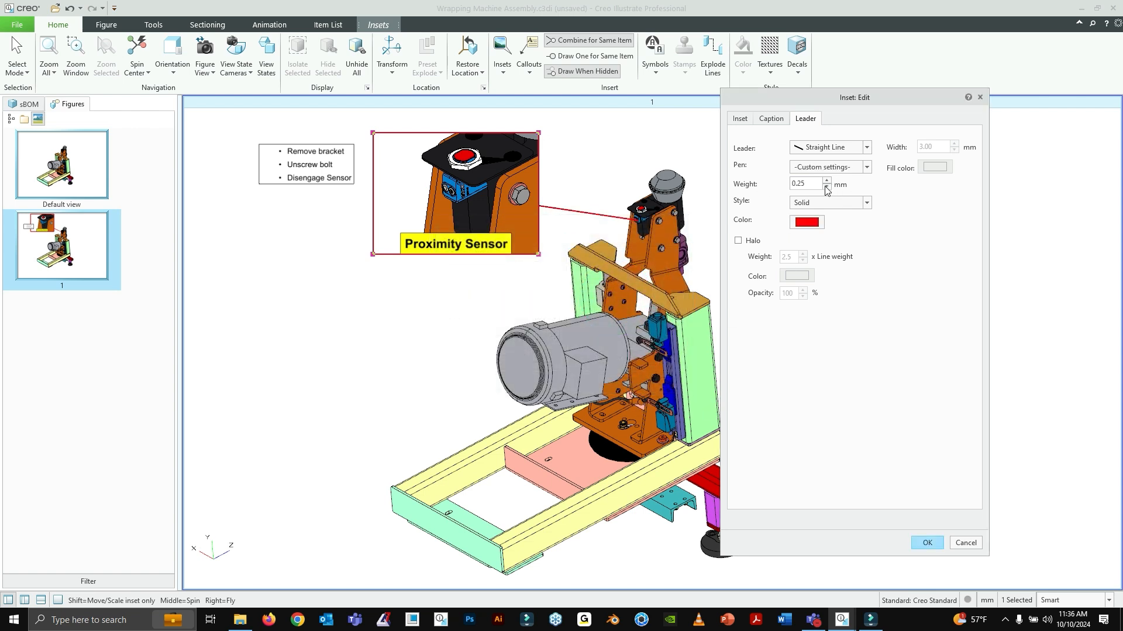
left_click(866, 203)
left_click(830, 223)
left_click(927, 543)
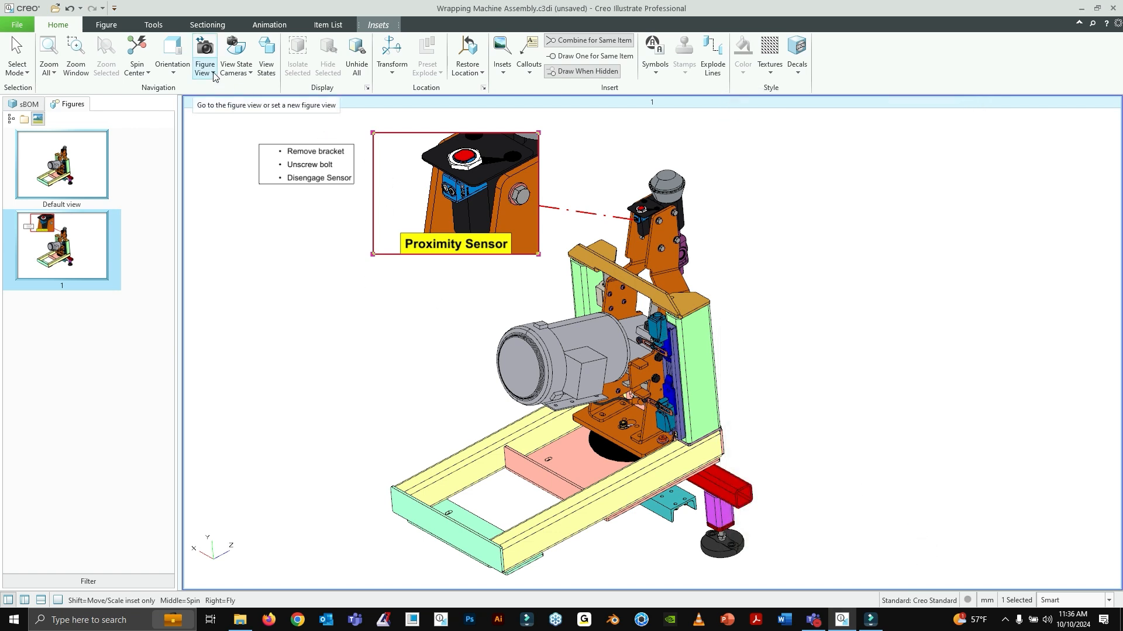
Step: Duplicate figure 1 and return to the original figure
right_click(104, 236)
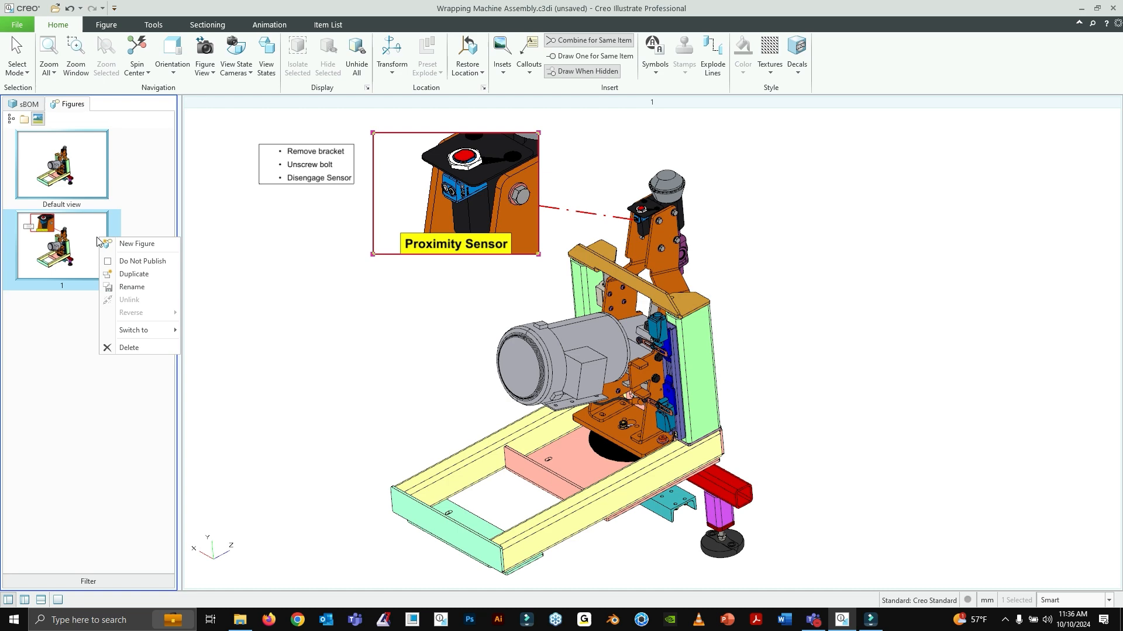
left_click(137, 279)
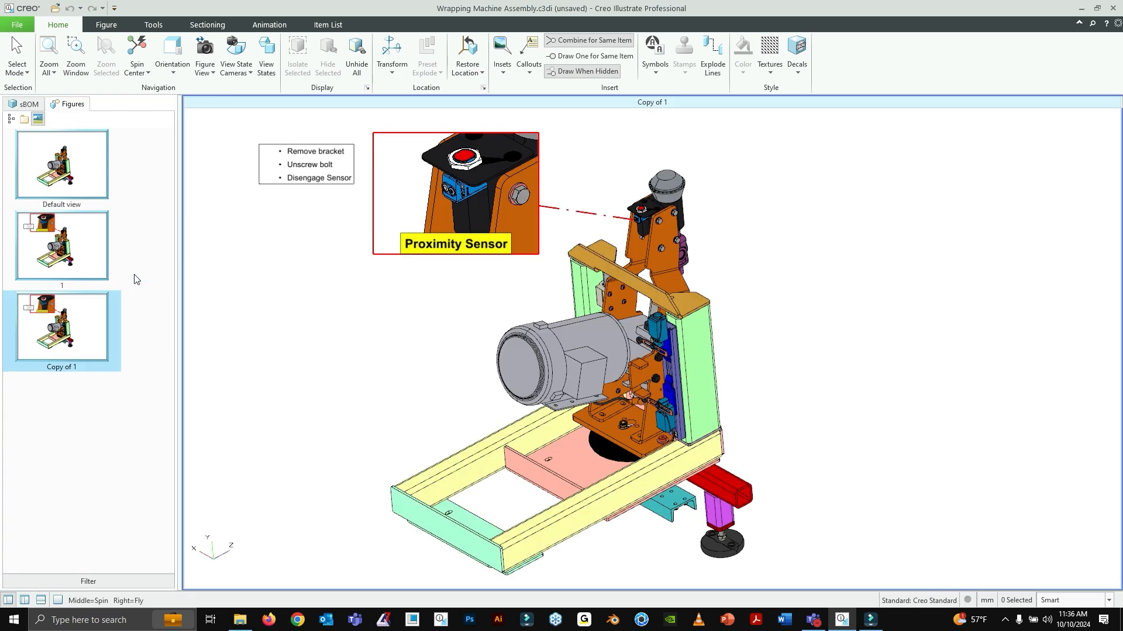
left_click(65, 252)
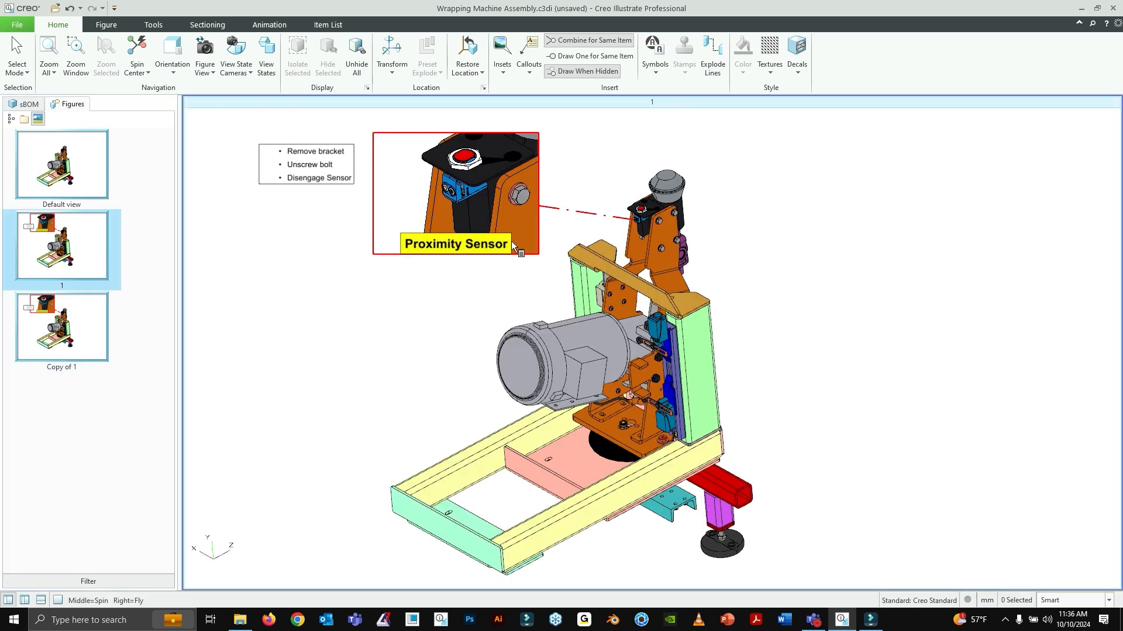
Step: Review the settings of the Custom inset1 template in the inset preferences and close them without changes
left_click(503, 73)
scroll(554, 230, "down", 2)
left_click(529, 350)
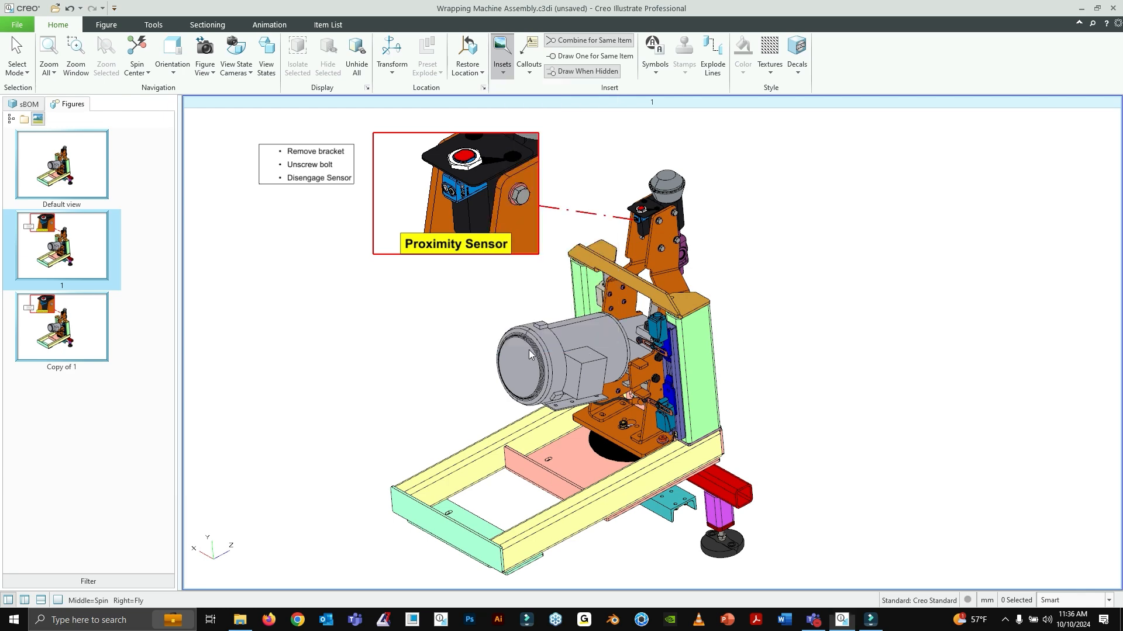
left_click(580, 319)
left_click(741, 211)
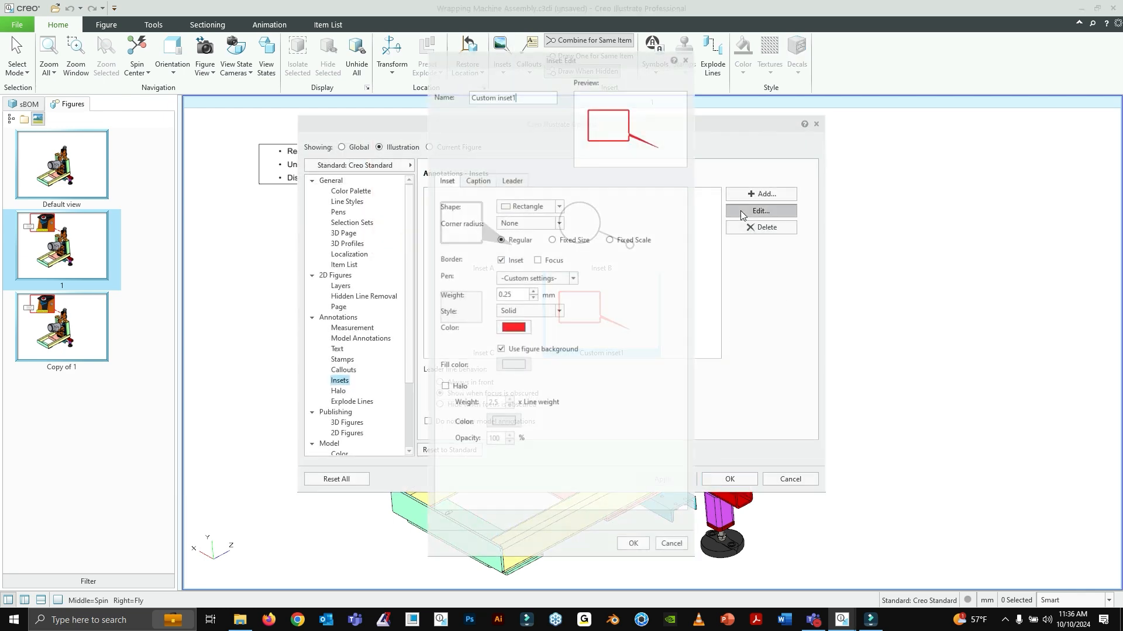
left_click_drag(531, 62, 431, 105)
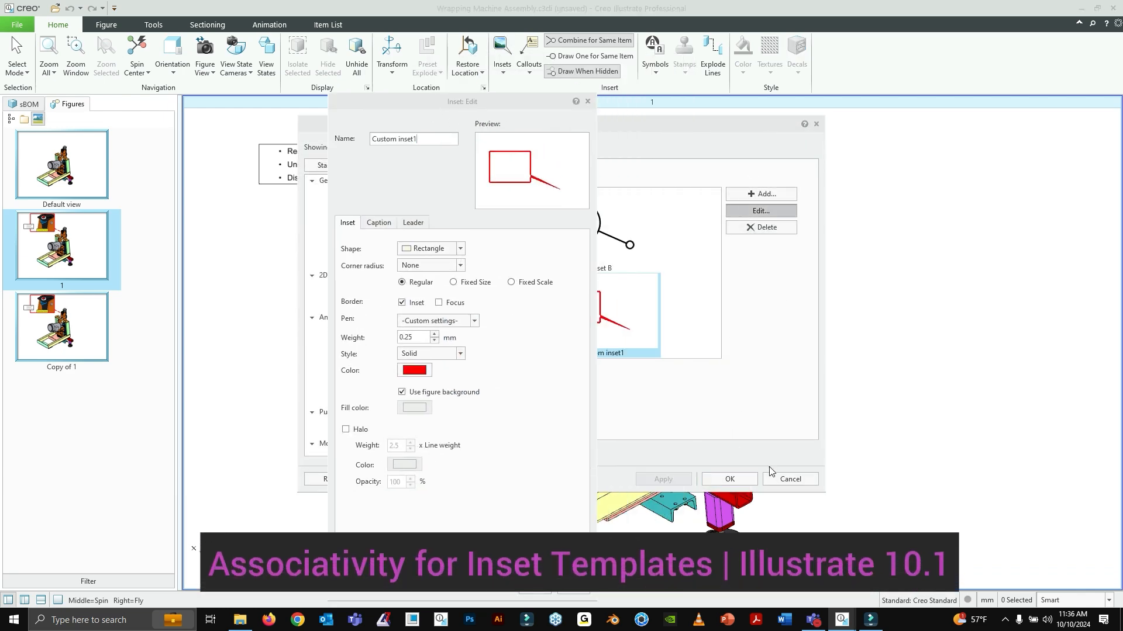
left_click_drag(501, 97, 521, 95)
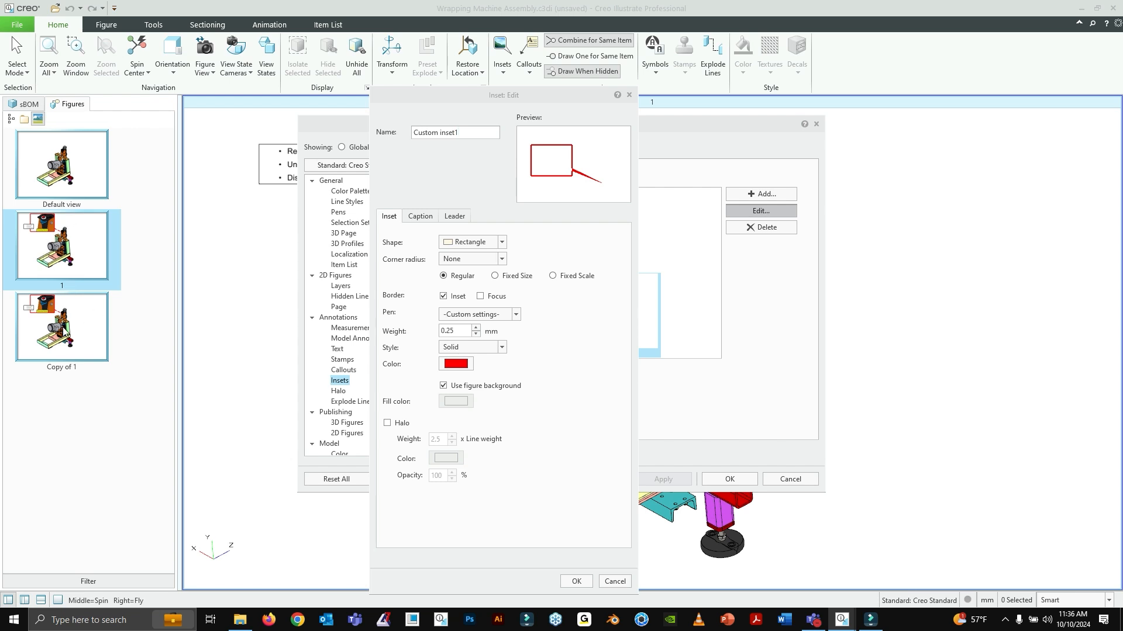
left_click(611, 582)
left_click(808, 485)
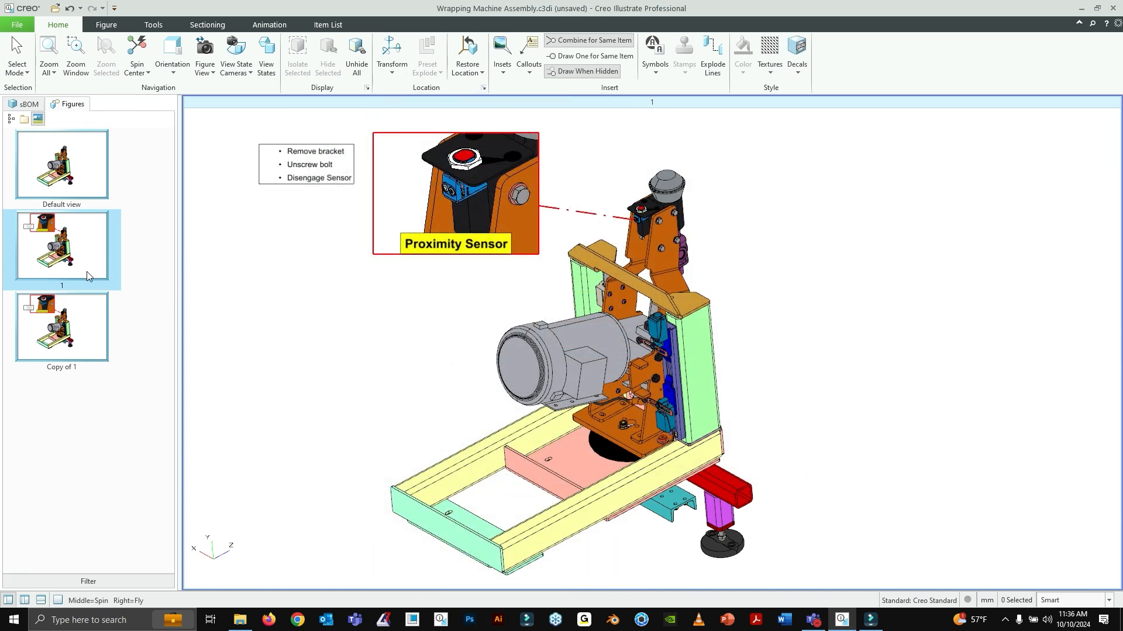
Step: Create two duplicates of the Default view figure
left_click(69, 174)
right_click(69, 175)
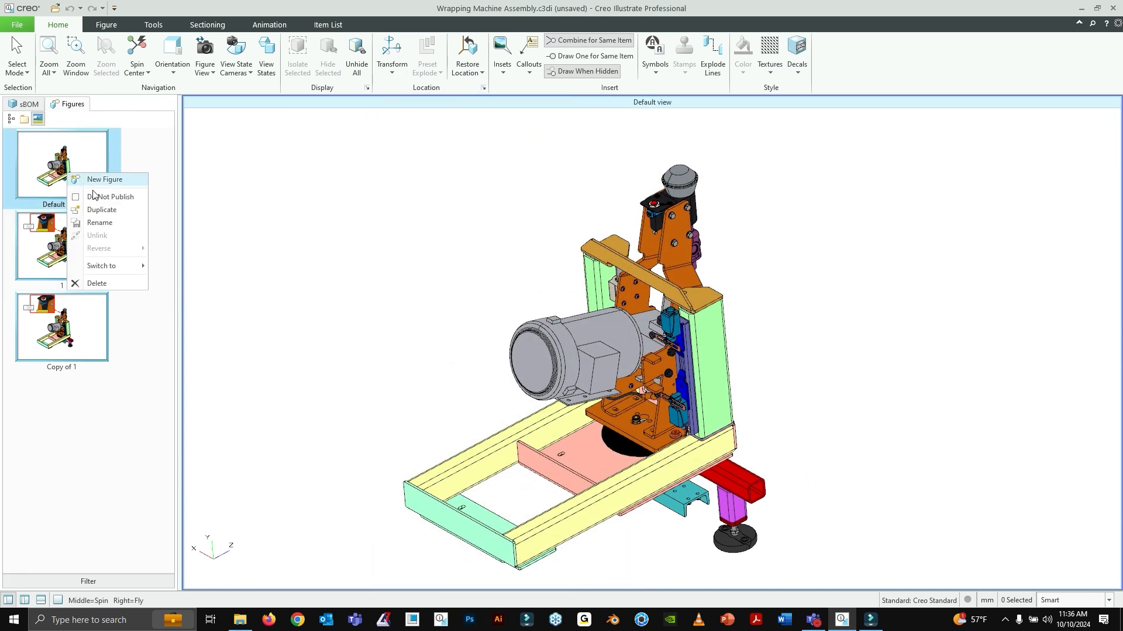
left_click(96, 195)
left_click(65, 155)
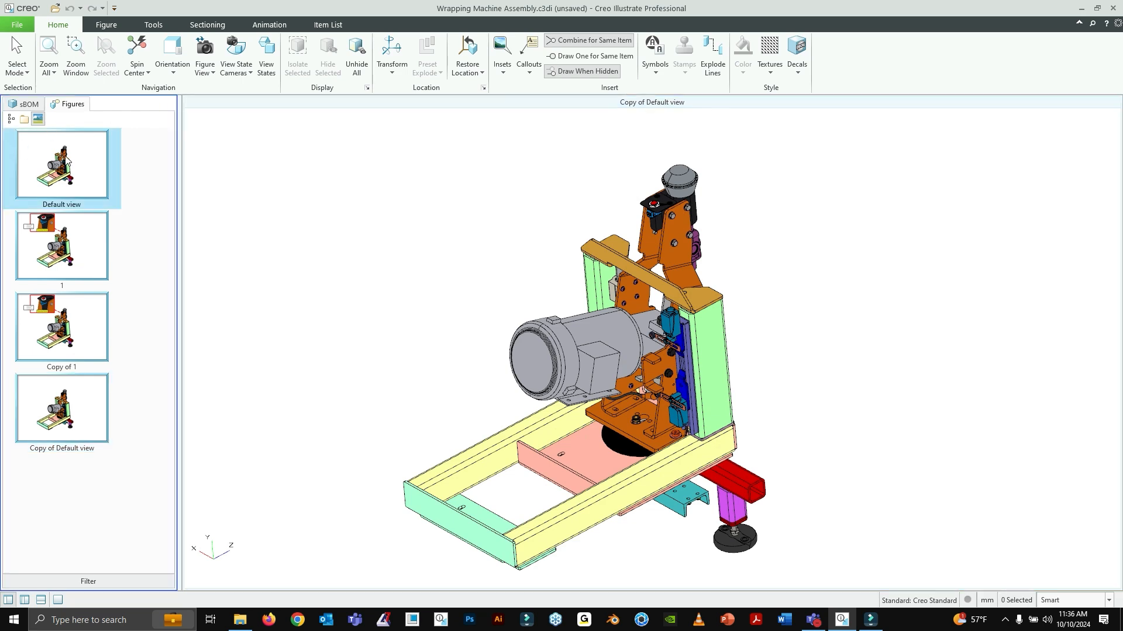
right_click(66, 155)
left_click(115, 195)
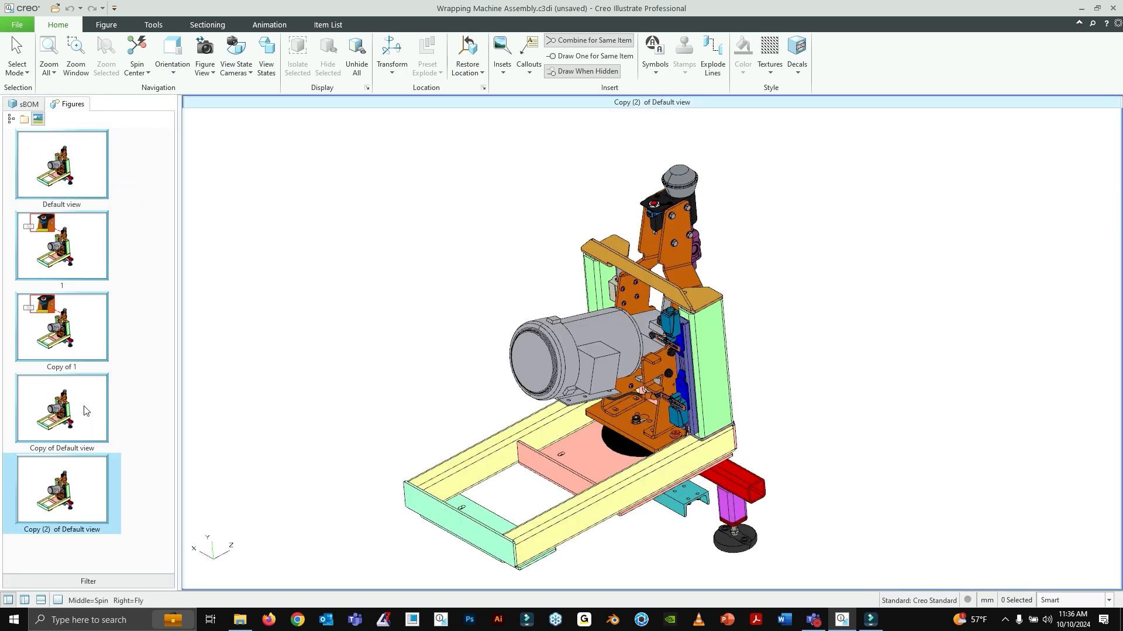
Step: In Copy of Default view, add a Custom inset1 inset of the grey dome atop the machine and place it right of the dome
left_click(92, 420)
left_click(529, 70)
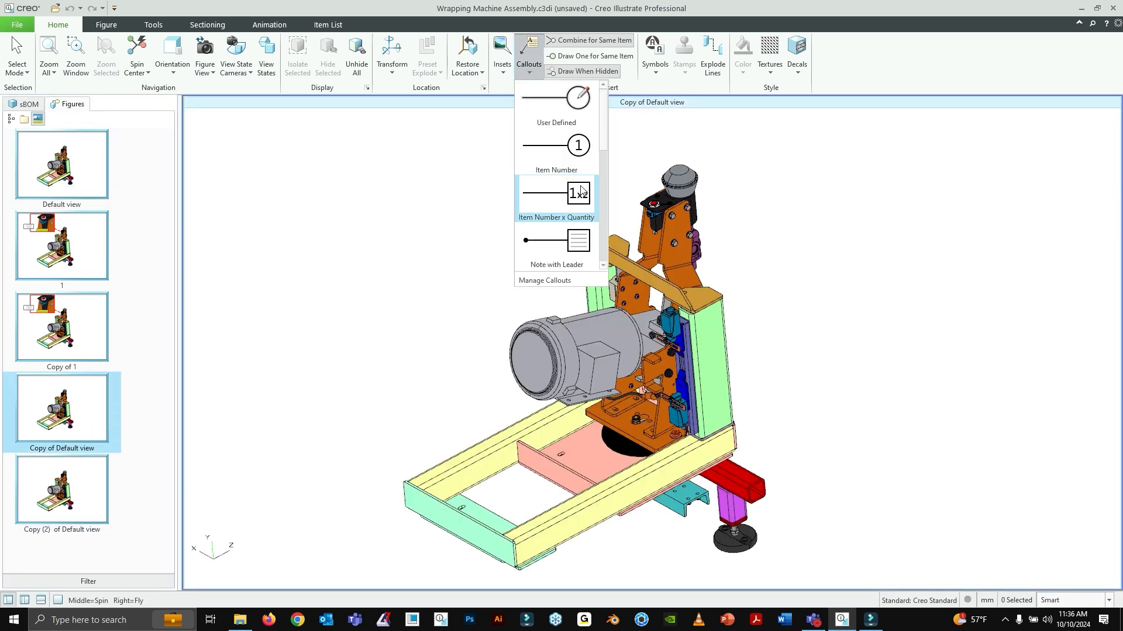
scroll(575, 193, "down", 3)
scroll(585, 205, "down", 1)
scroll(555, 163, "up", 4)
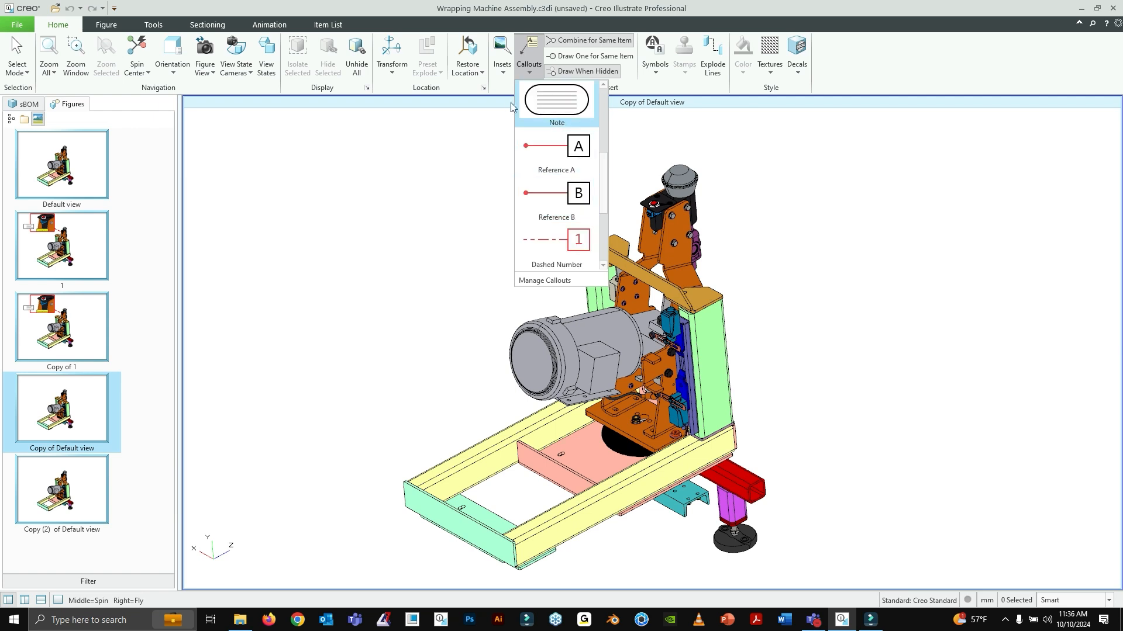
left_click(503, 58)
scroll(522, 185, "down", 1)
left_click(565, 267)
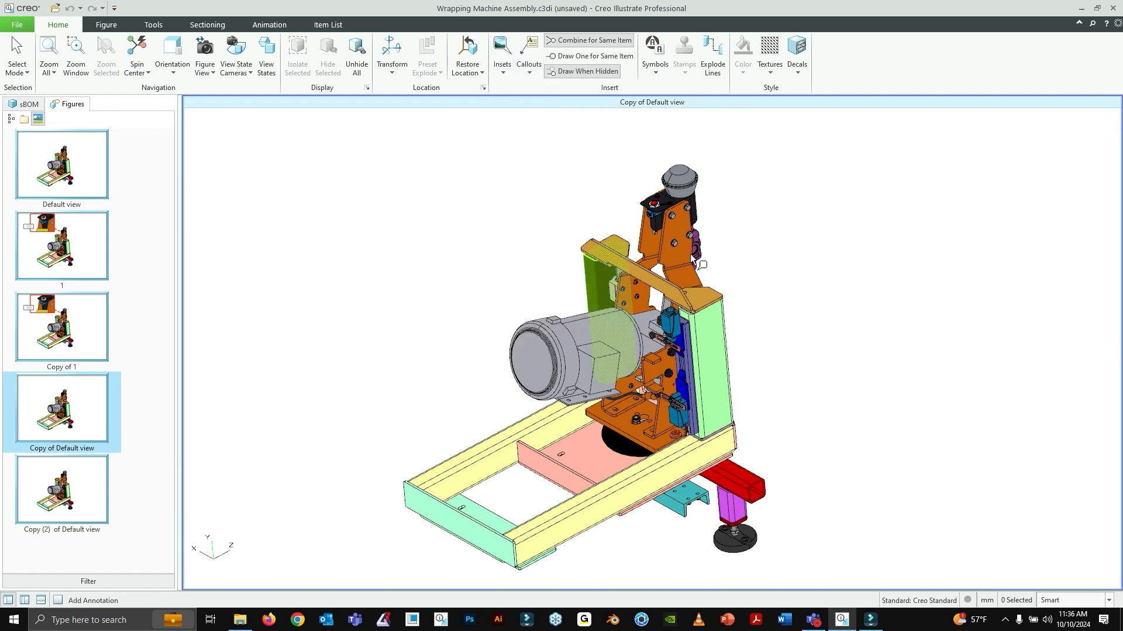
left_click(682, 178)
left_click(798, 177)
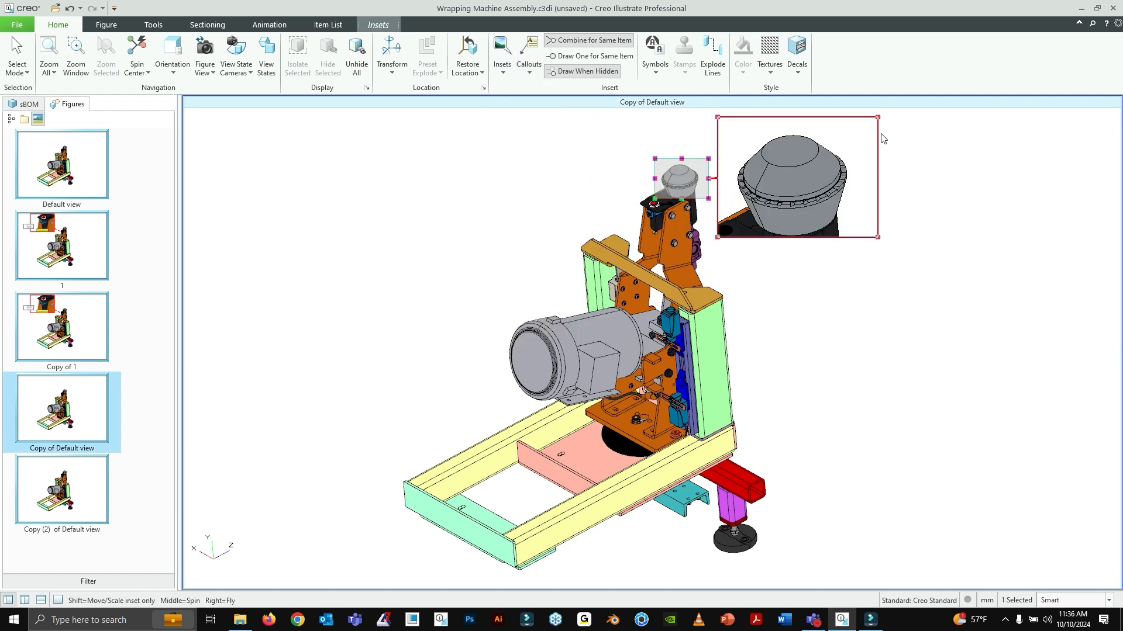
left_click_drag(861, 136, 827, 148)
left_click(758, 140)
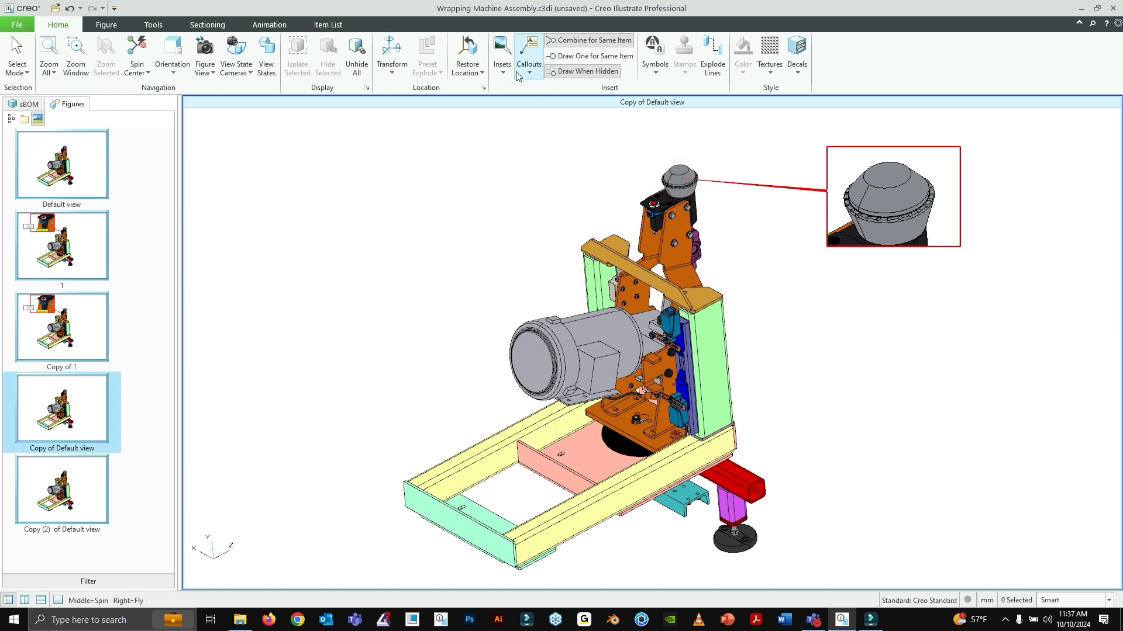
Step: Save the current view as the figure view of Copy of Default view
left_click(502, 61)
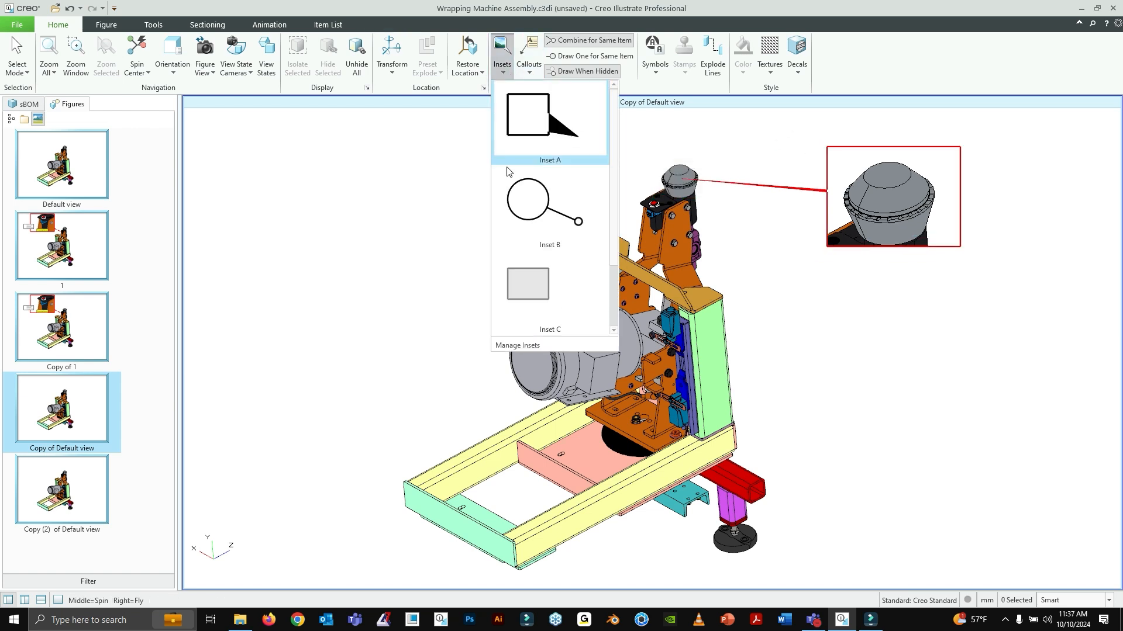
left_click(264, 319)
left_click(211, 73)
left_click(219, 108)
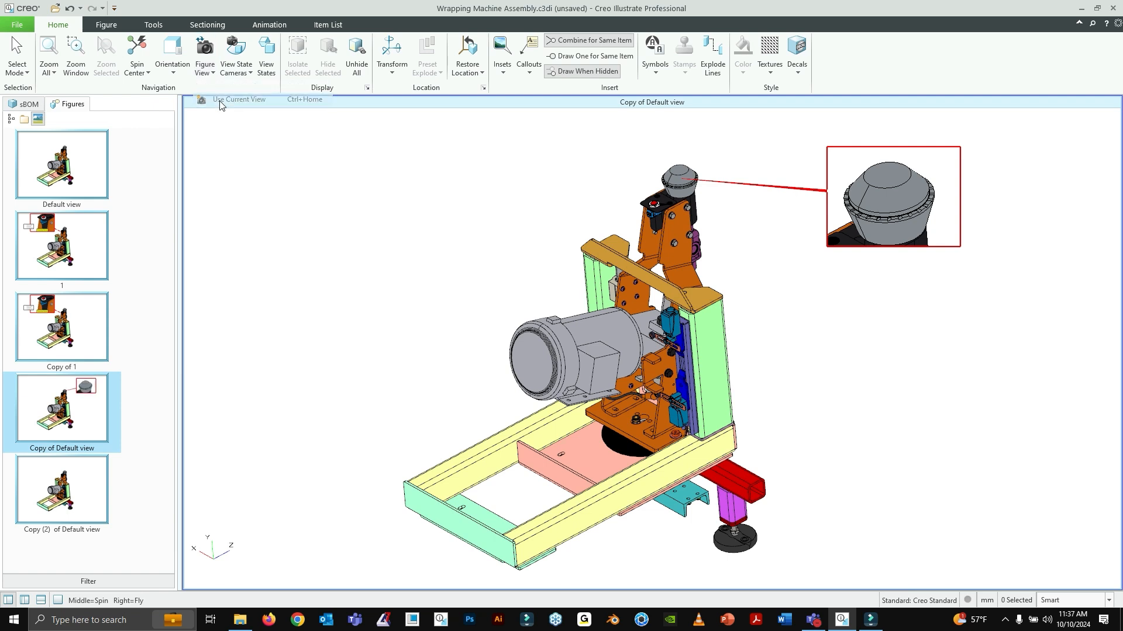
Step: In Copy (2) of Default view, add a Custom inset1 inset of the slotted linkage beside the motor and place it right of the machine
left_click(77, 482)
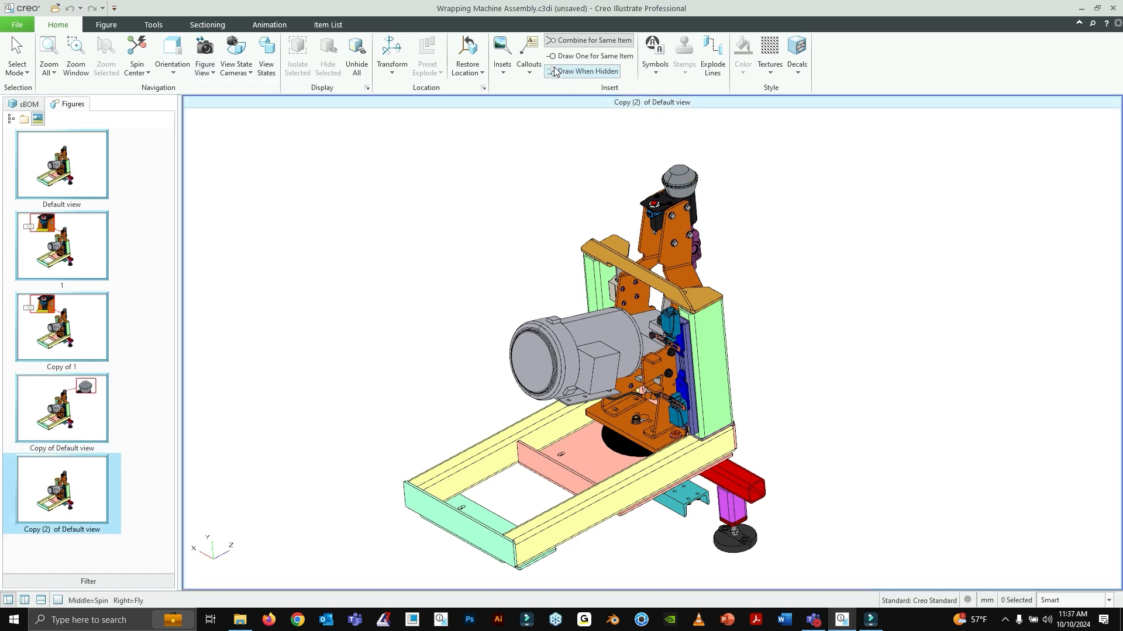
left_click(502, 58)
left_click(560, 275)
left_click(650, 335)
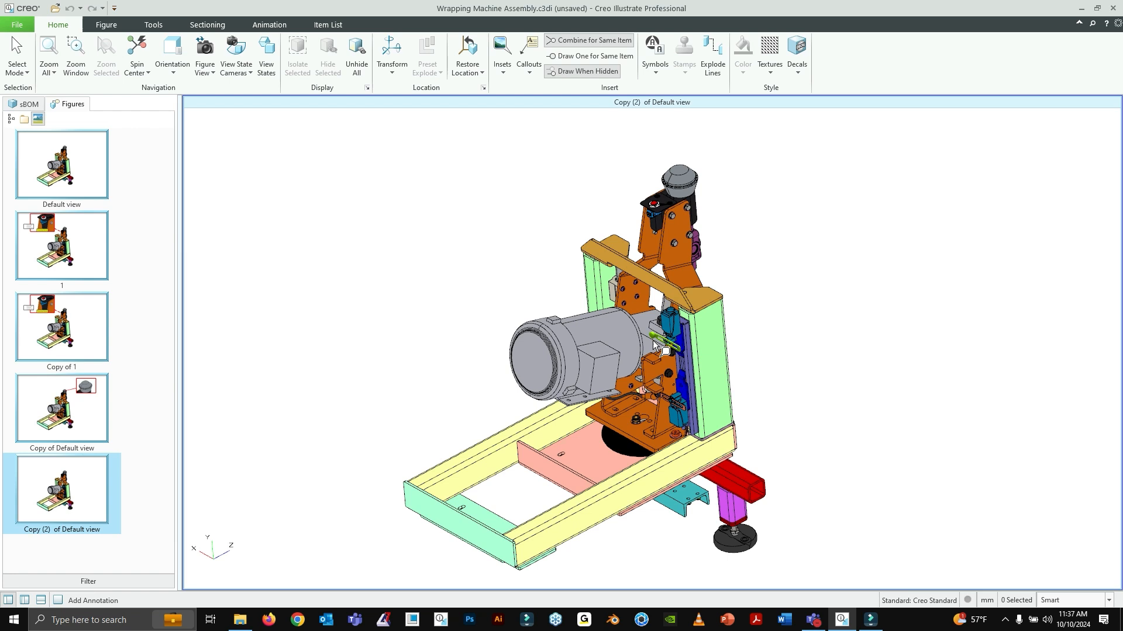
left_click(781, 426)
left_click_drag(756, 356, 848, 345)
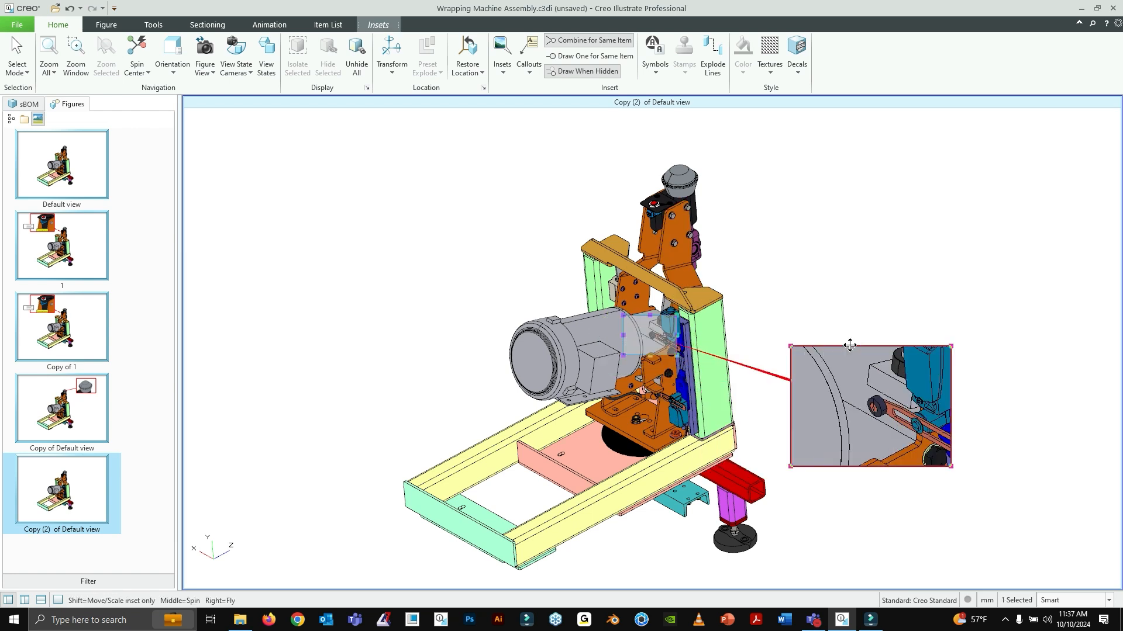
left_click(861, 257)
Step: Save the current view as the figure view of Copy (2) of Default view
left_click(204, 64)
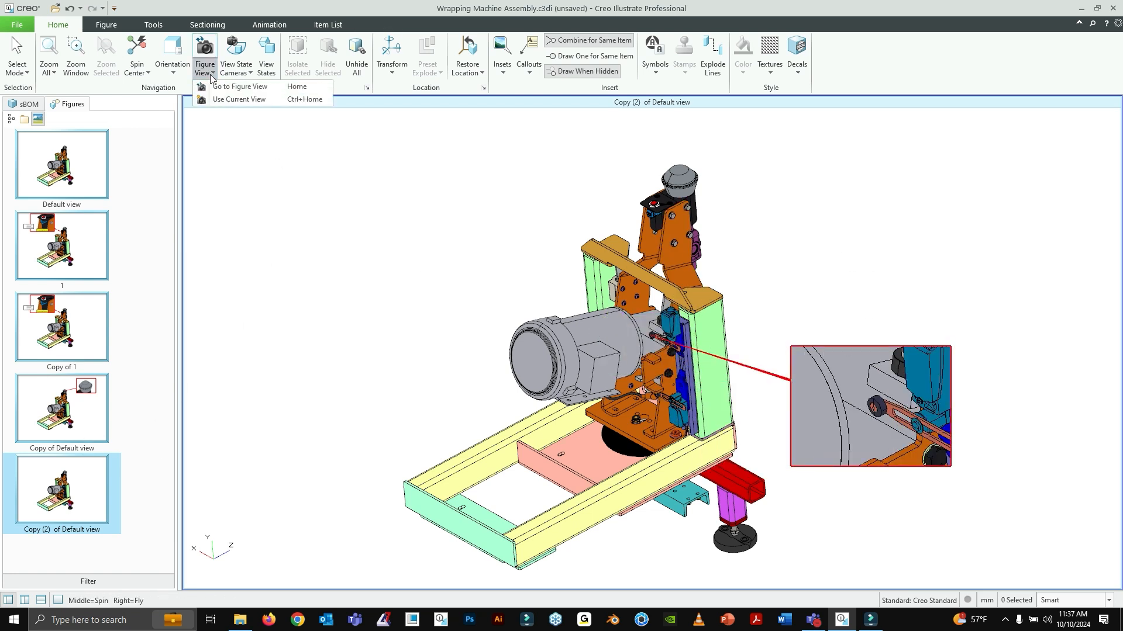
left_click(228, 100)
left_click(93, 404)
left_click(88, 475)
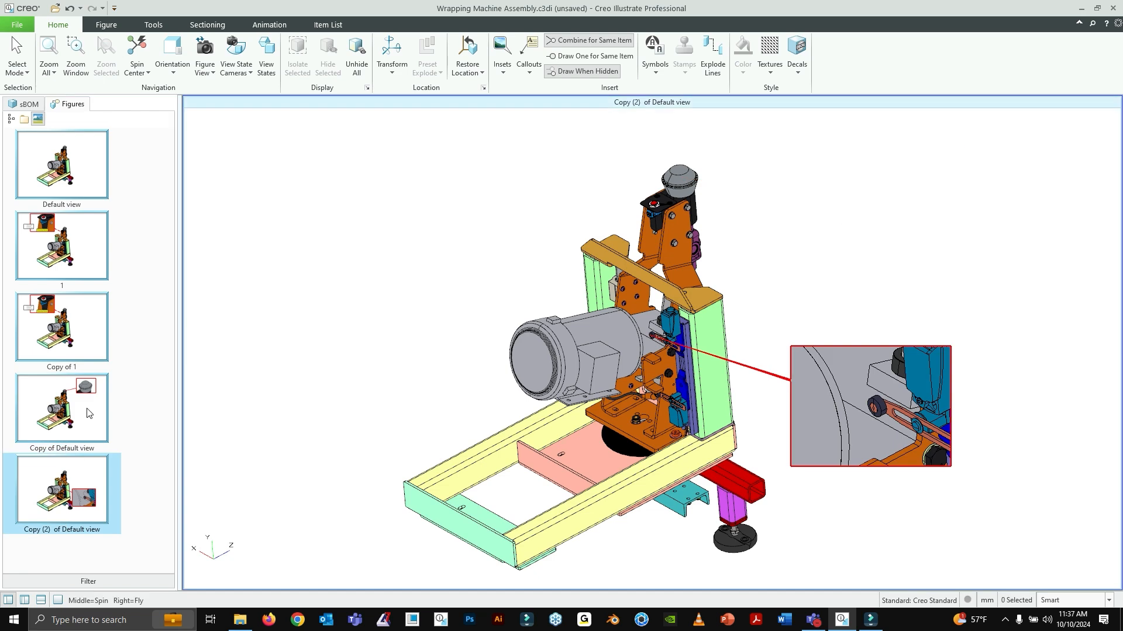
Step: From Copy of Default view, open the Custom inset1 template for editing and change its leader type to Straight Line
left_click(89, 412)
left_click(501, 64)
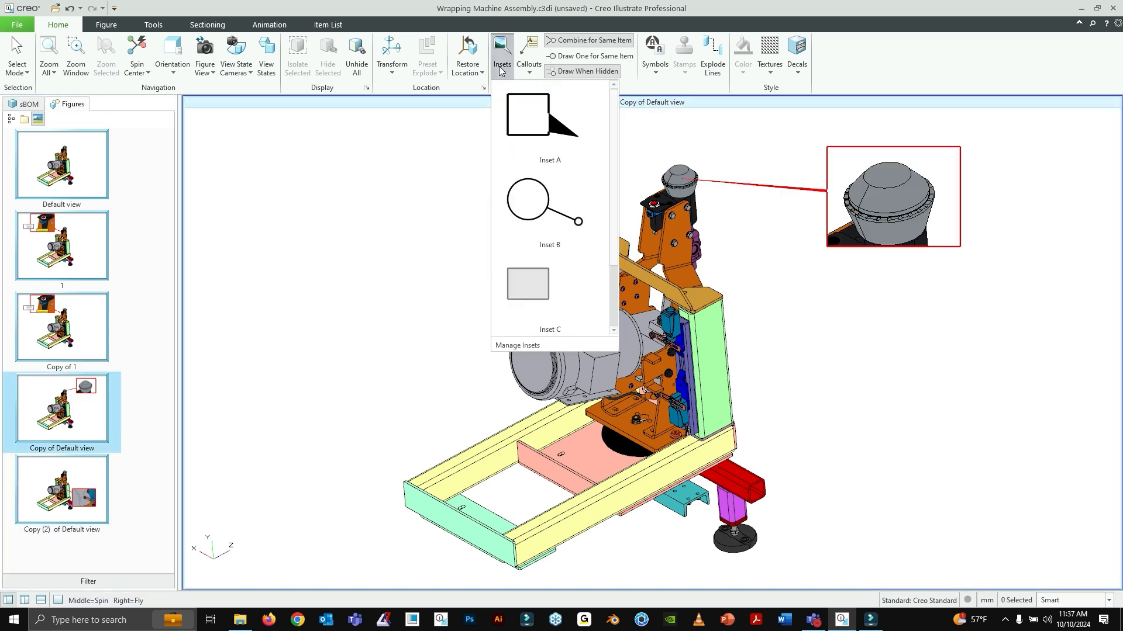
left_click(535, 346)
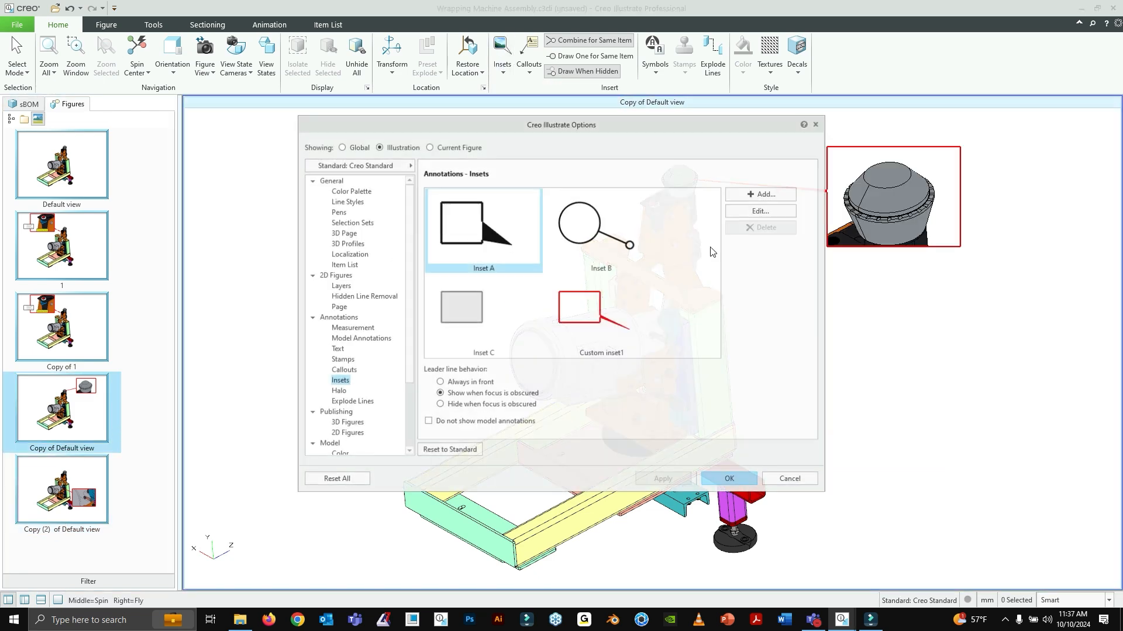
left_click(760, 211)
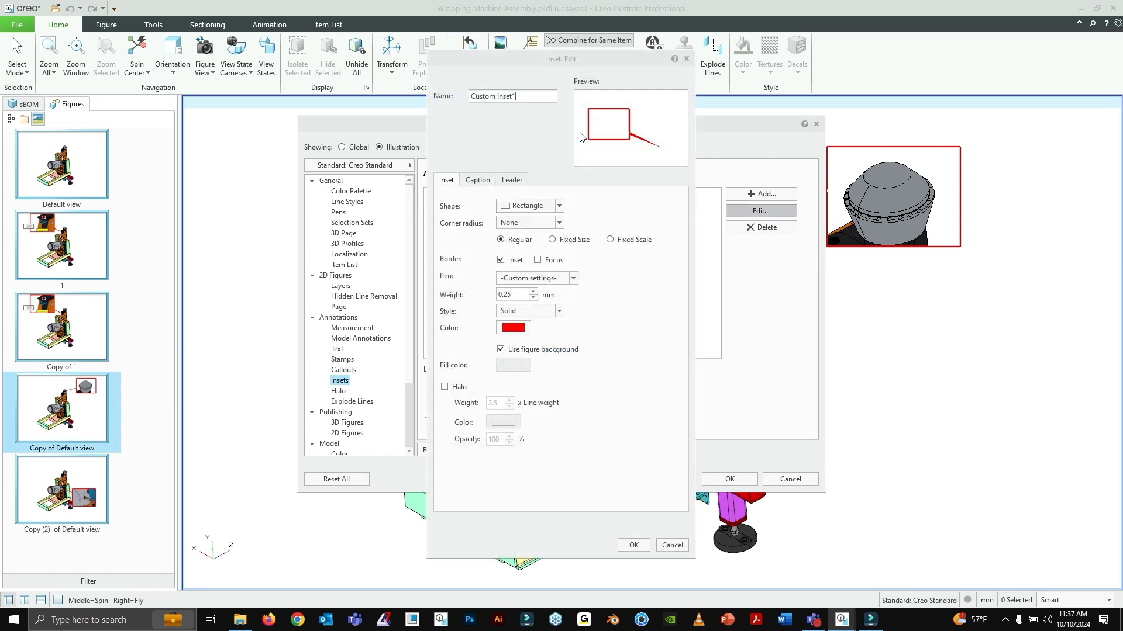
left_click(503, 180)
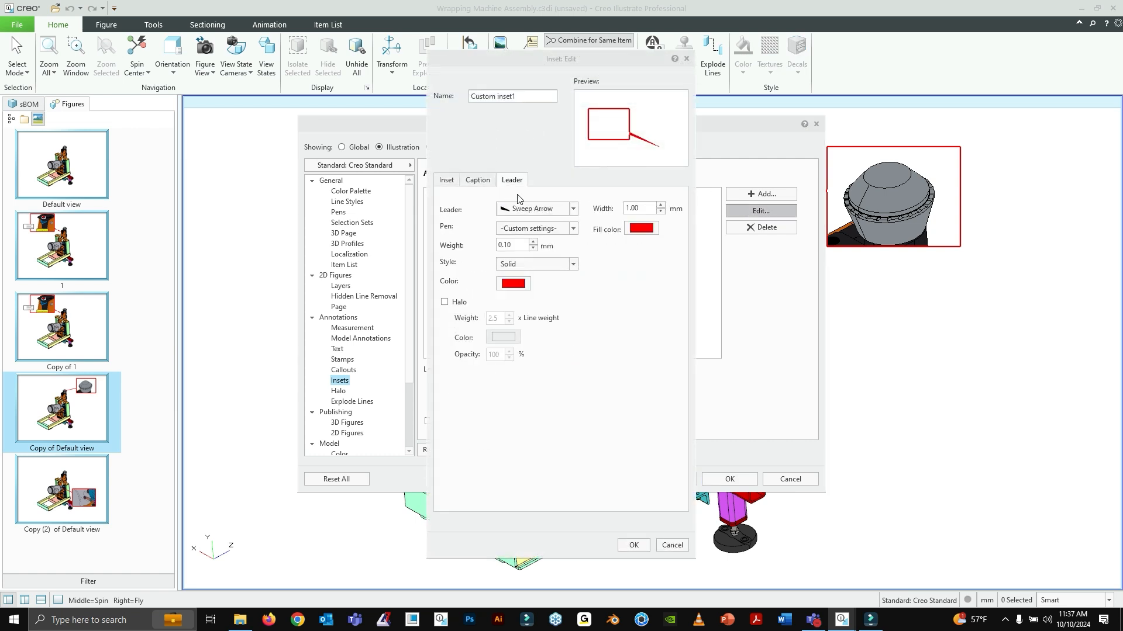
left_click(571, 210)
left_click(553, 232)
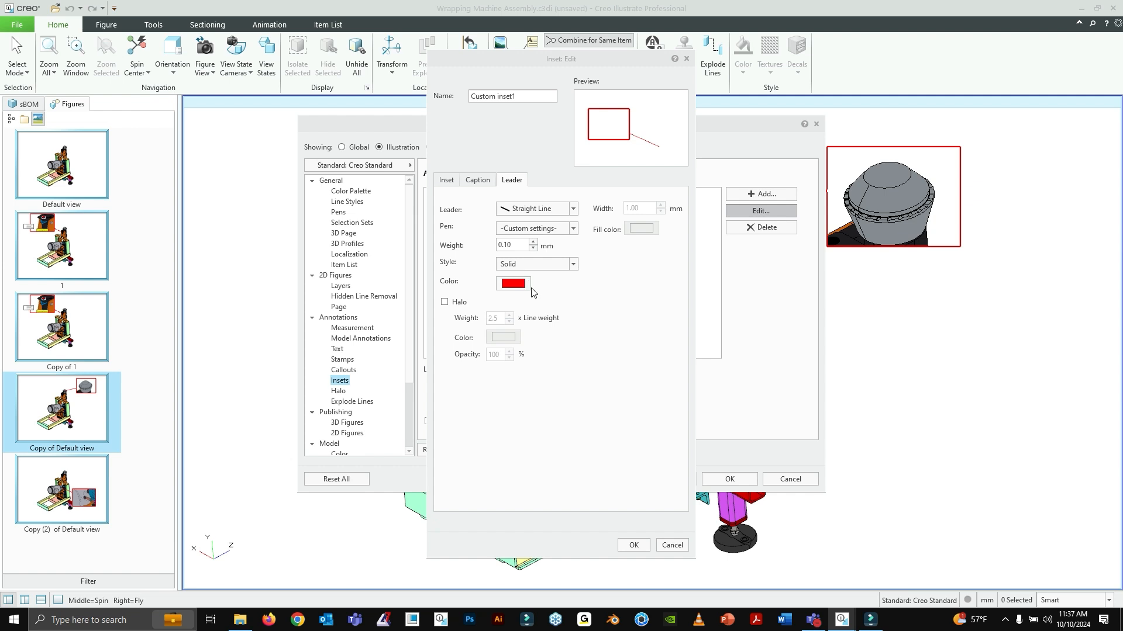
Step: Try a heavier line weight and the Explode line and Thin pens on the Custom inset1 leader
left_click(533, 242)
left_click(573, 229)
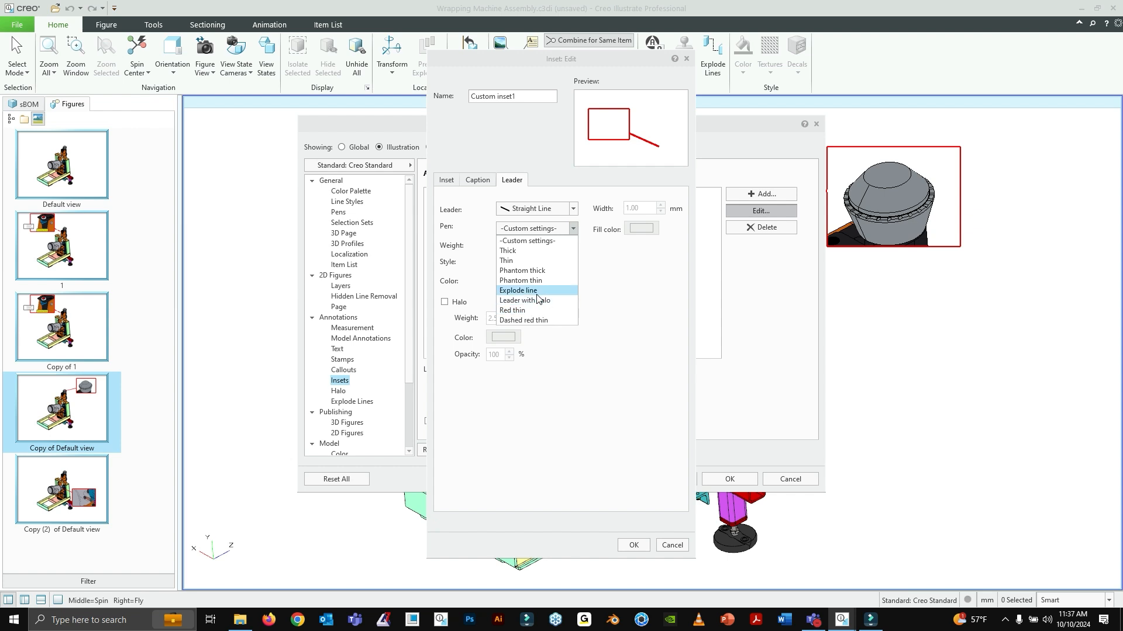
left_click(518, 290)
left_click(571, 230)
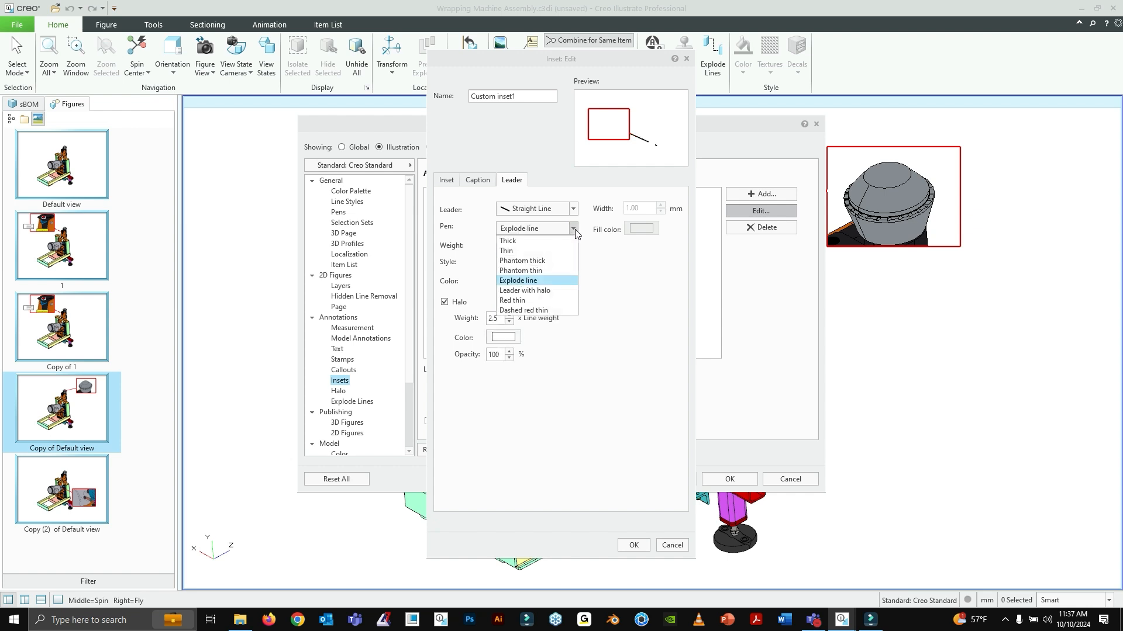
left_click(531, 251)
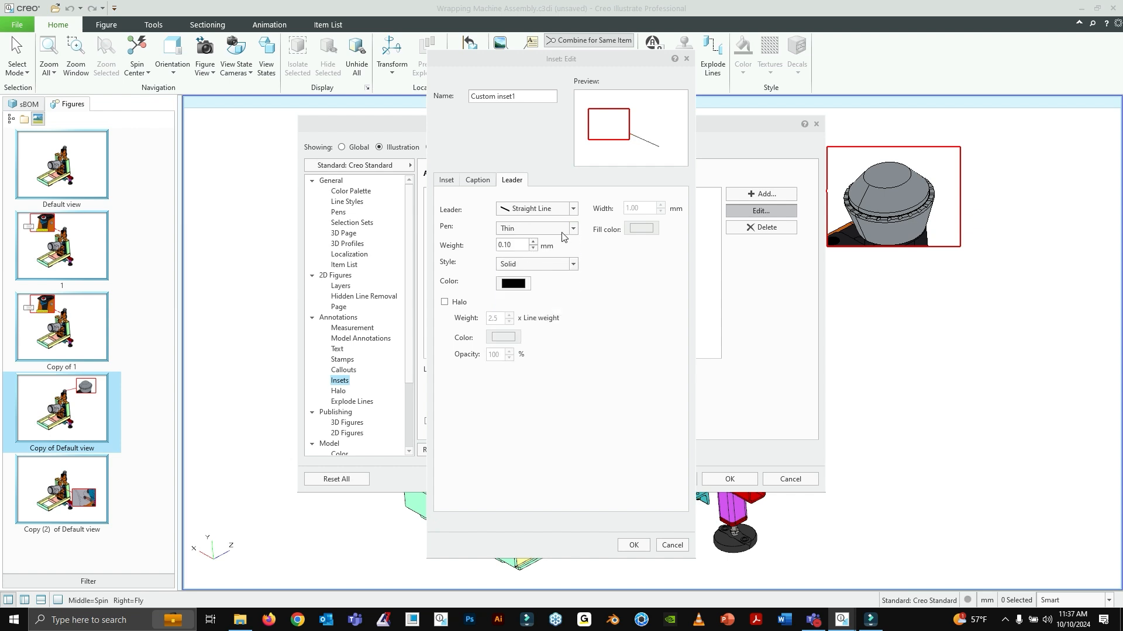
Step: Set the Custom inset1 leader pen to Thick and change the leader color to bright green
left_click(573, 229)
left_click(559, 241)
left_click(572, 232)
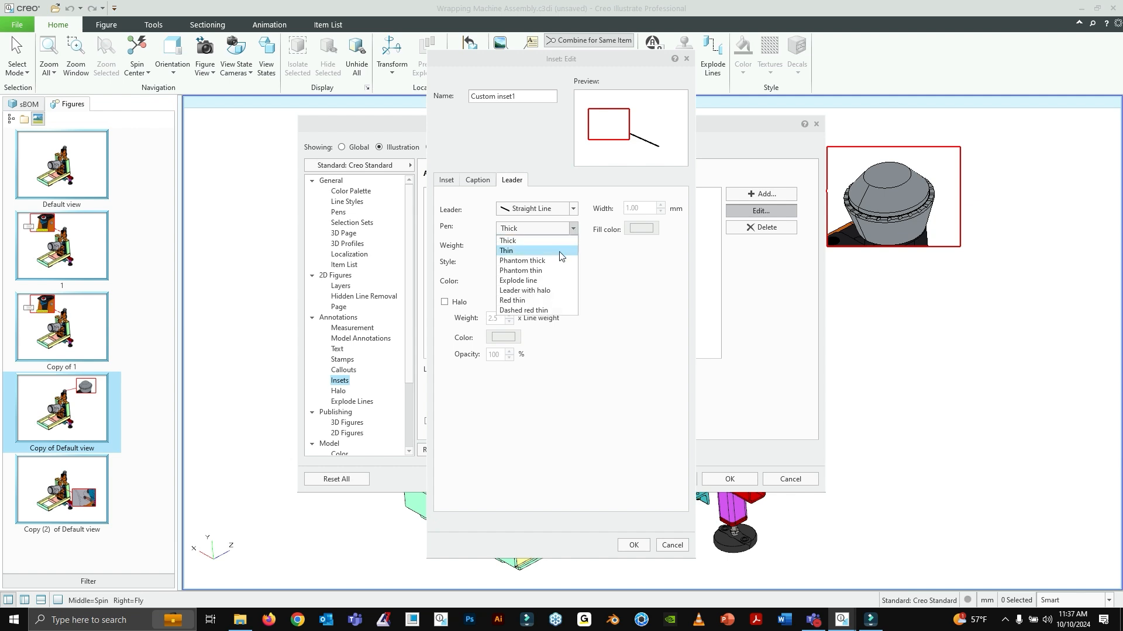
left_click(594, 265)
left_click(526, 285)
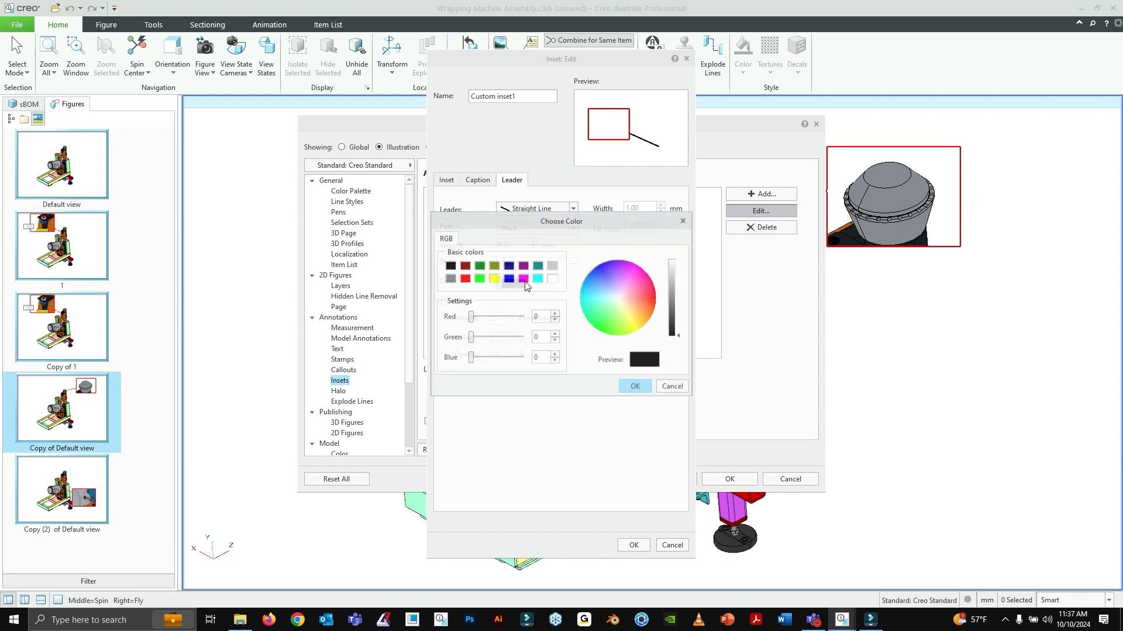
left_click(480, 279)
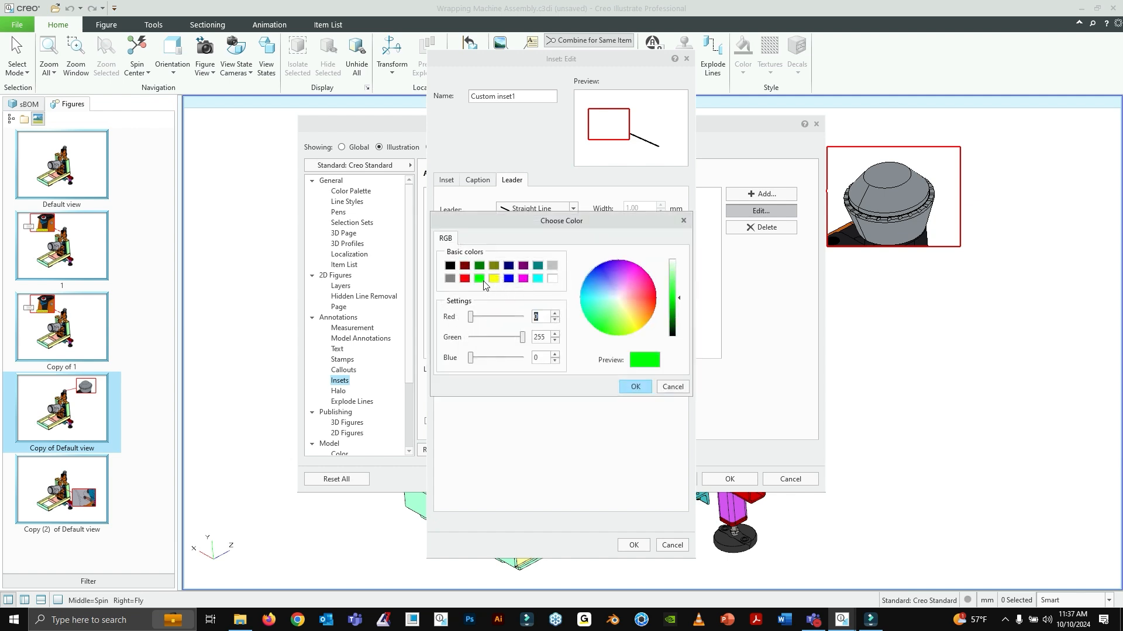
left_click(635, 388)
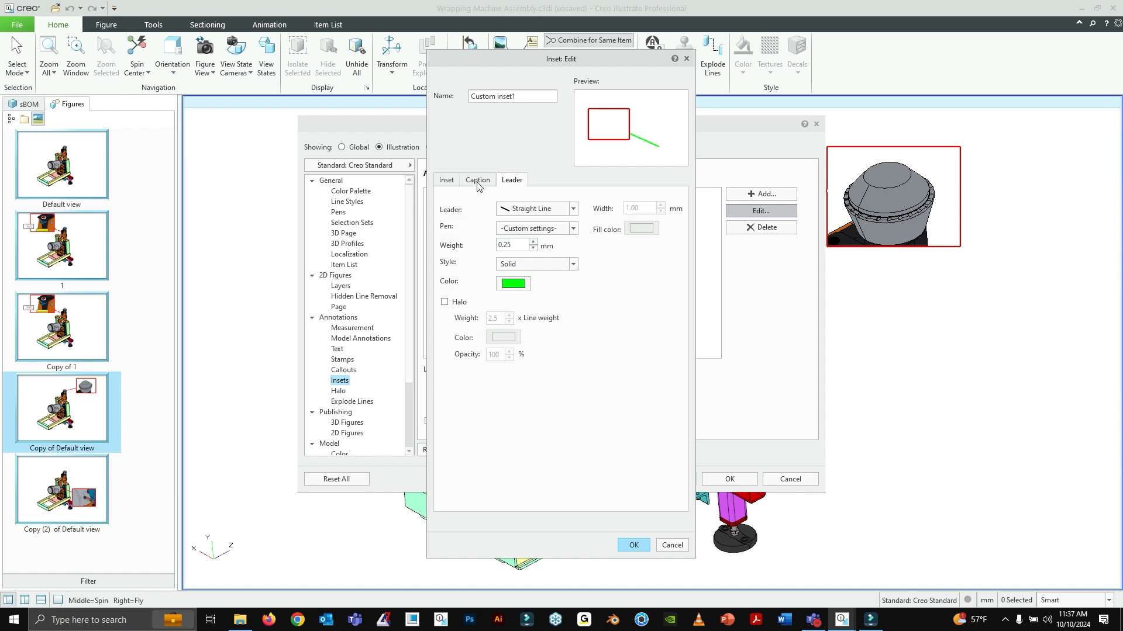
Step: Change the Custom inset1 border color to bright green and apply the template changes to the illustration
left_click(448, 180)
left_click(513, 328)
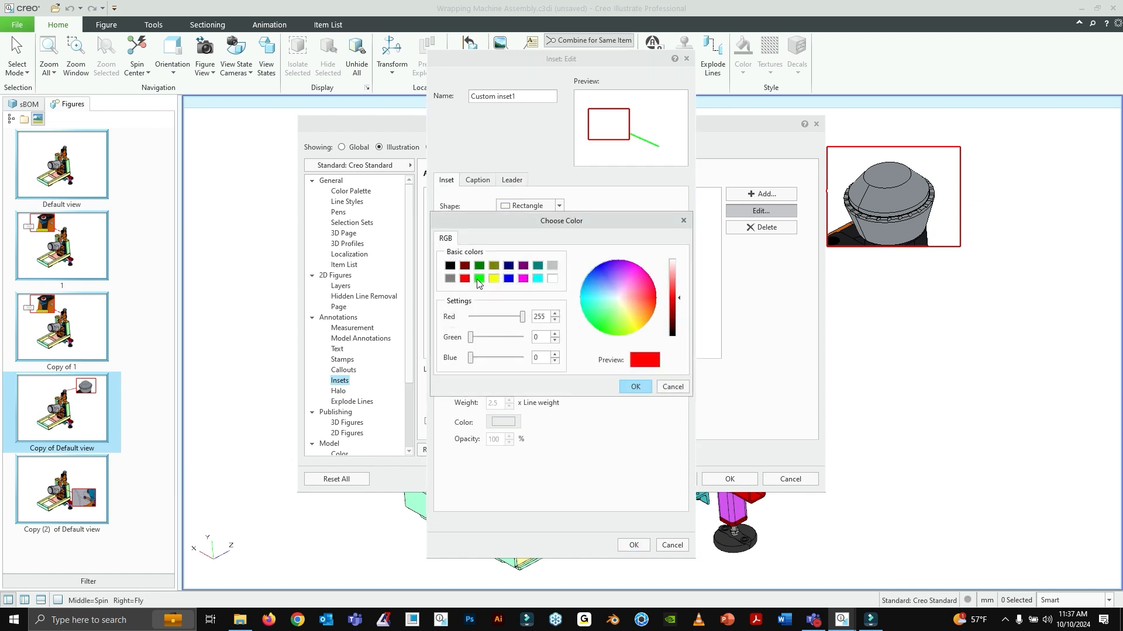
left_click(479, 279)
left_click(634, 388)
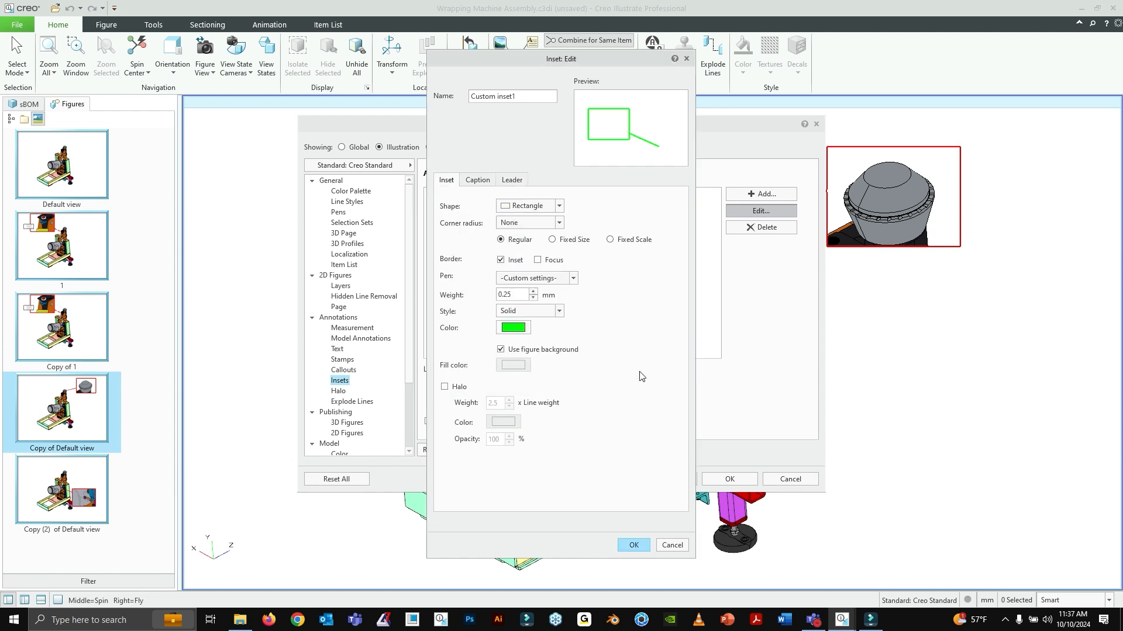
left_click(633, 546)
left_click(670, 481)
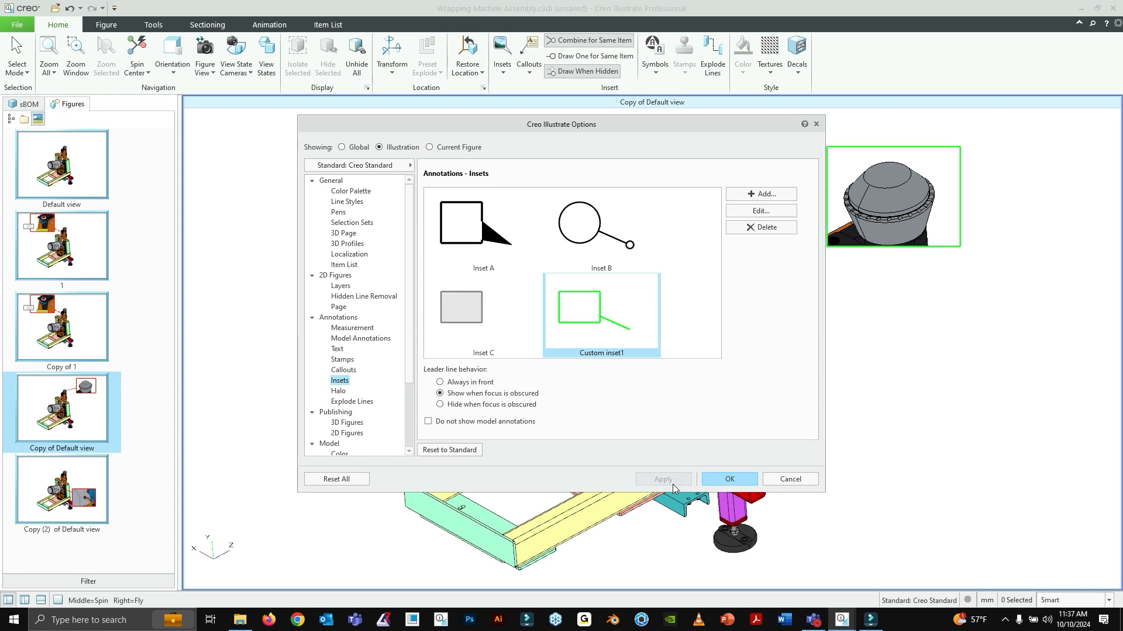
left_click(725, 479)
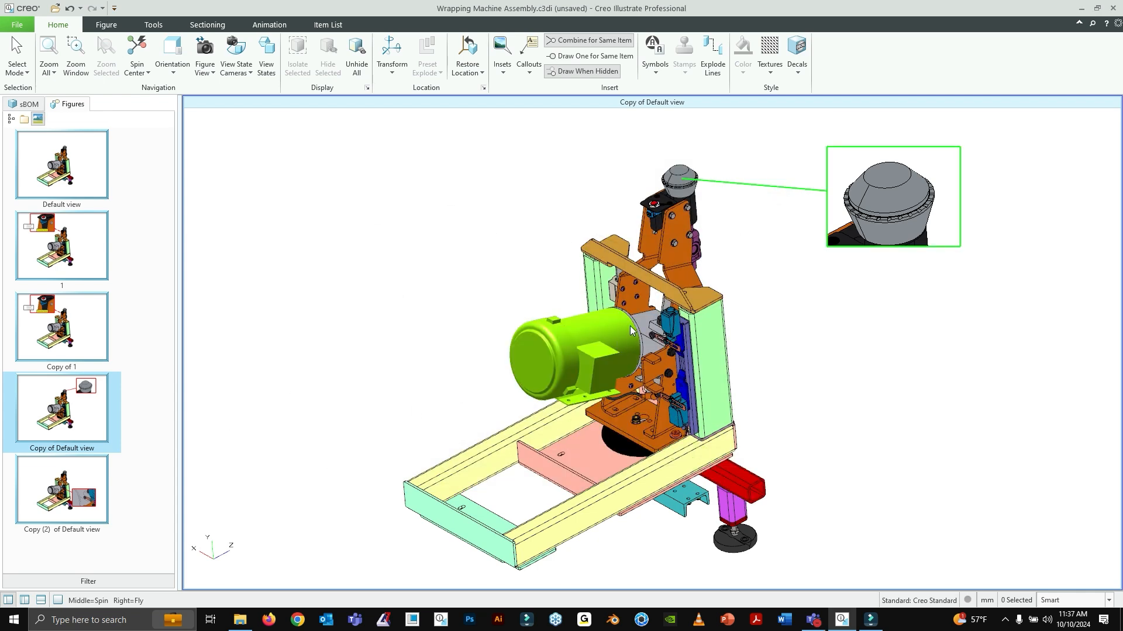
Step: Compare the template-based insets in Copy of Default view and Copy (2) of Default view with the inset in Copy of 1
left_click(97, 491)
left_click(88, 432)
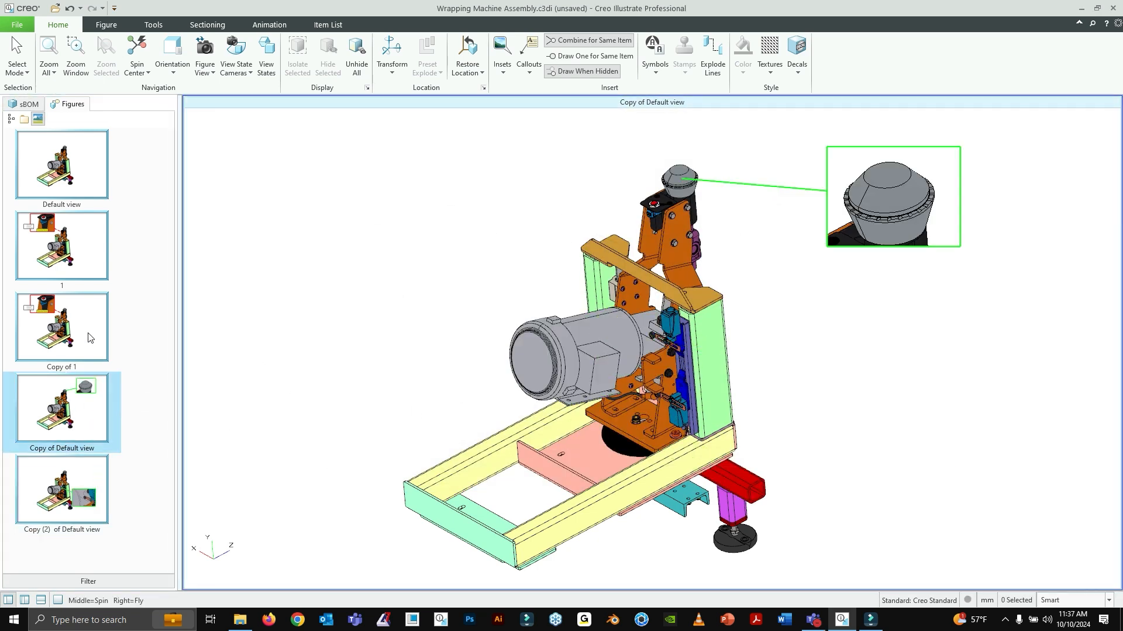
left_click(90, 338)
left_click(88, 401)
left_click(101, 491)
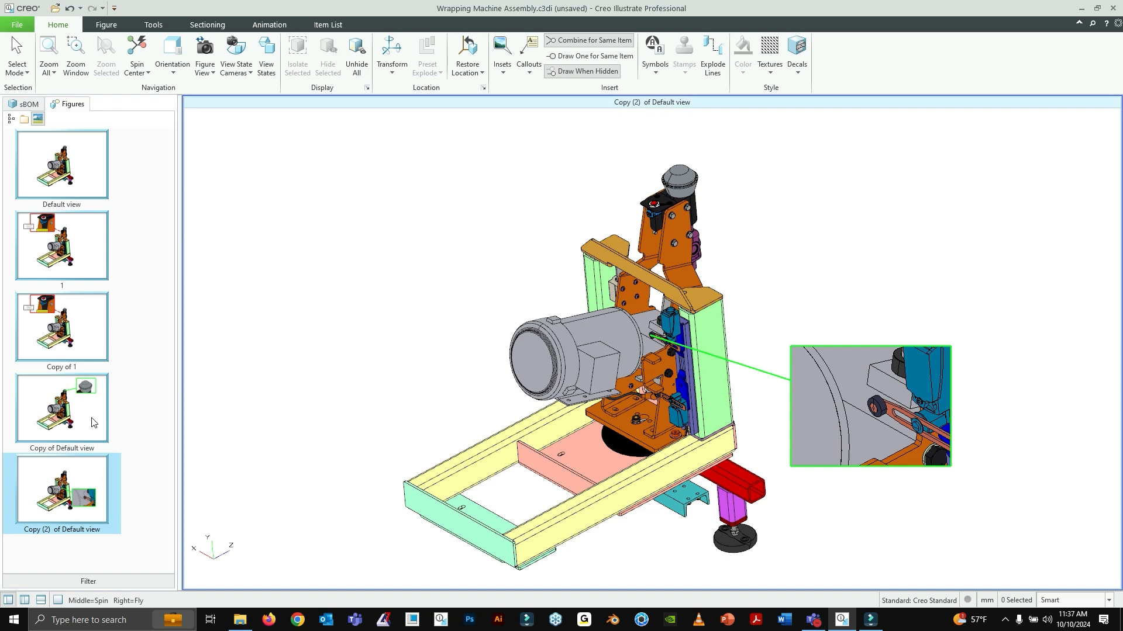
left_click(91, 406)
left_click(99, 489)
left_click(88, 432)
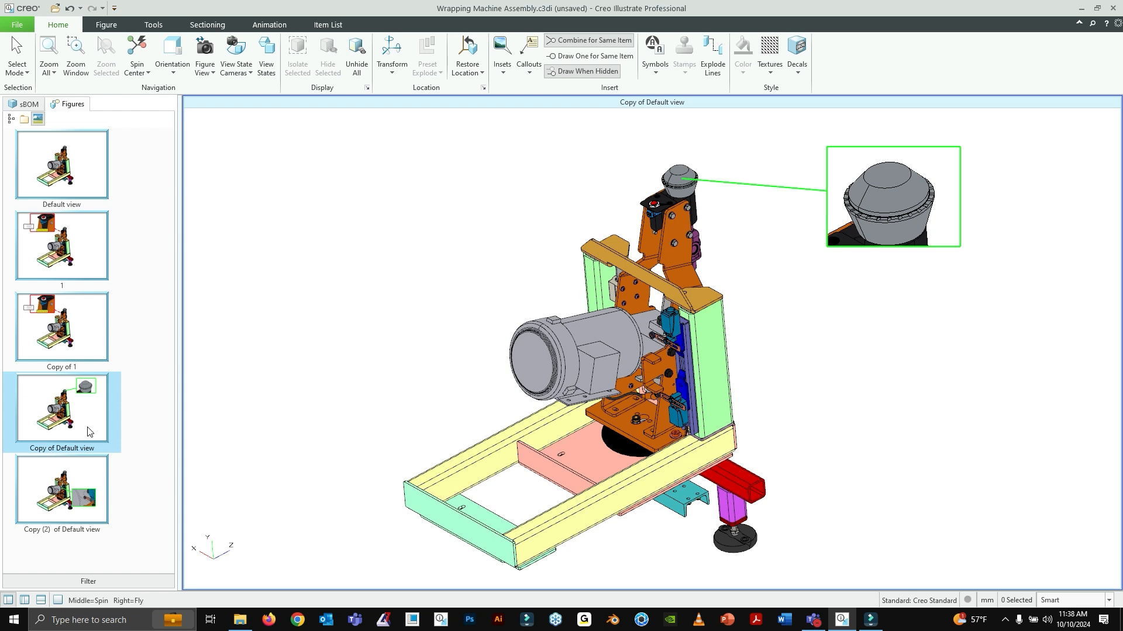
left_click(528, 70)
left_click(528, 70)
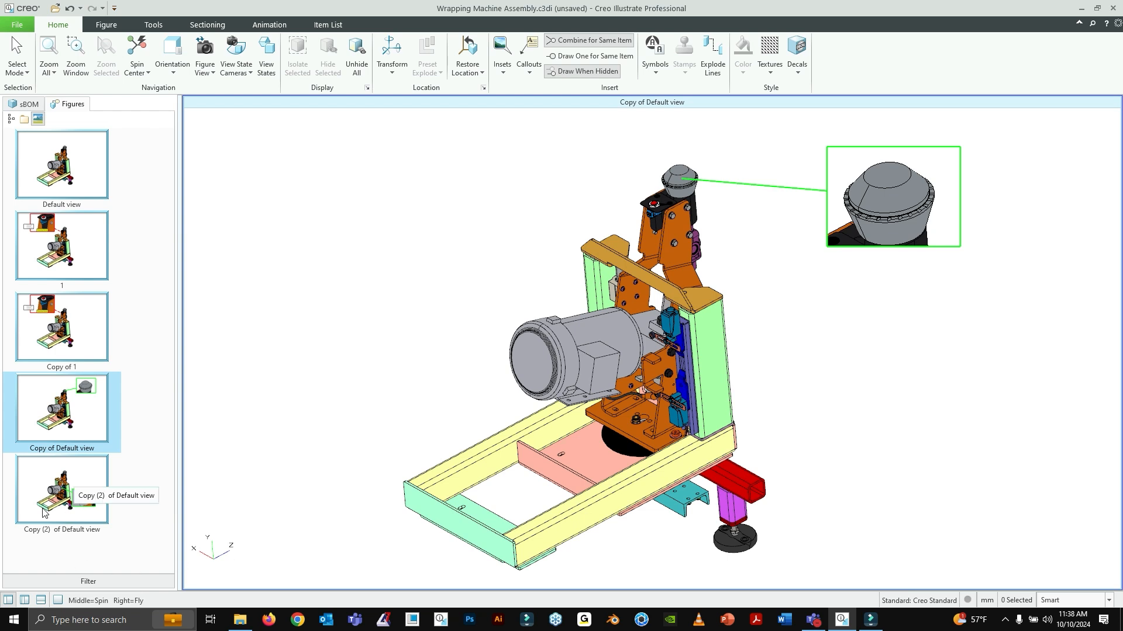
Step: Compare figure 1 with its duplicate and delete the redundant Copy of 1 figure
left_click(45, 286)
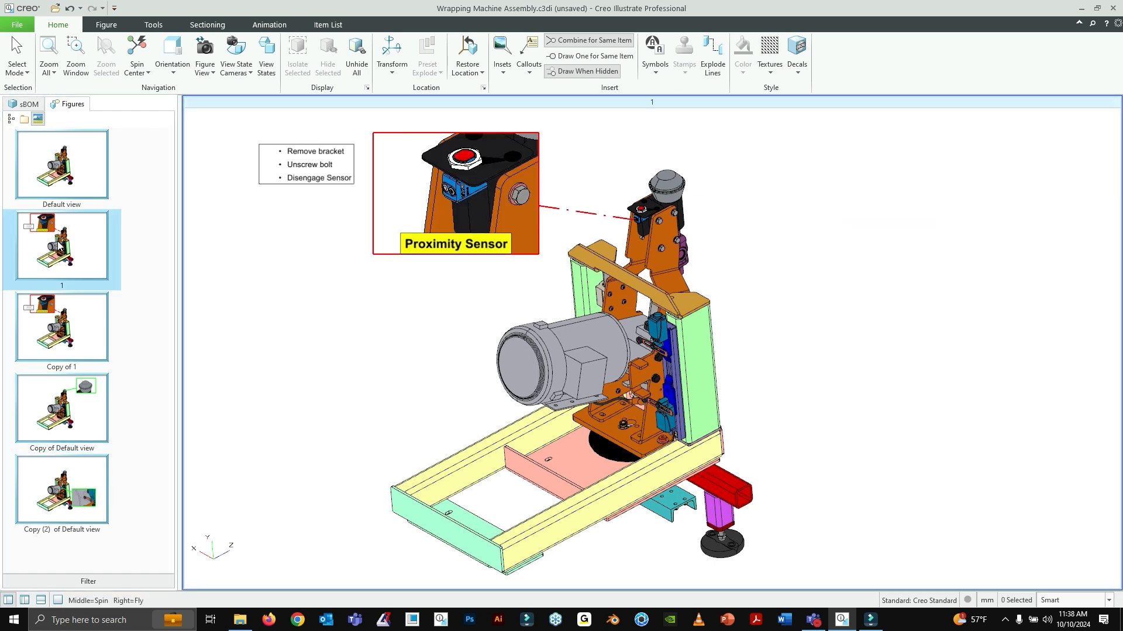
left_click(64, 322)
left_click(80, 241)
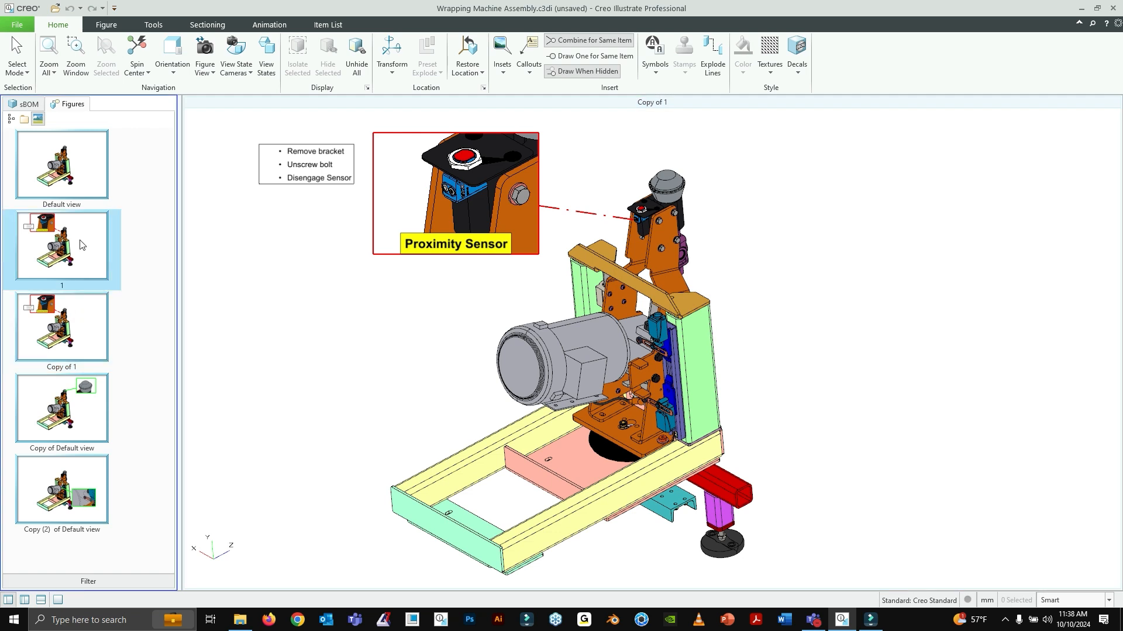
left_click(81, 318)
left_click(69, 245)
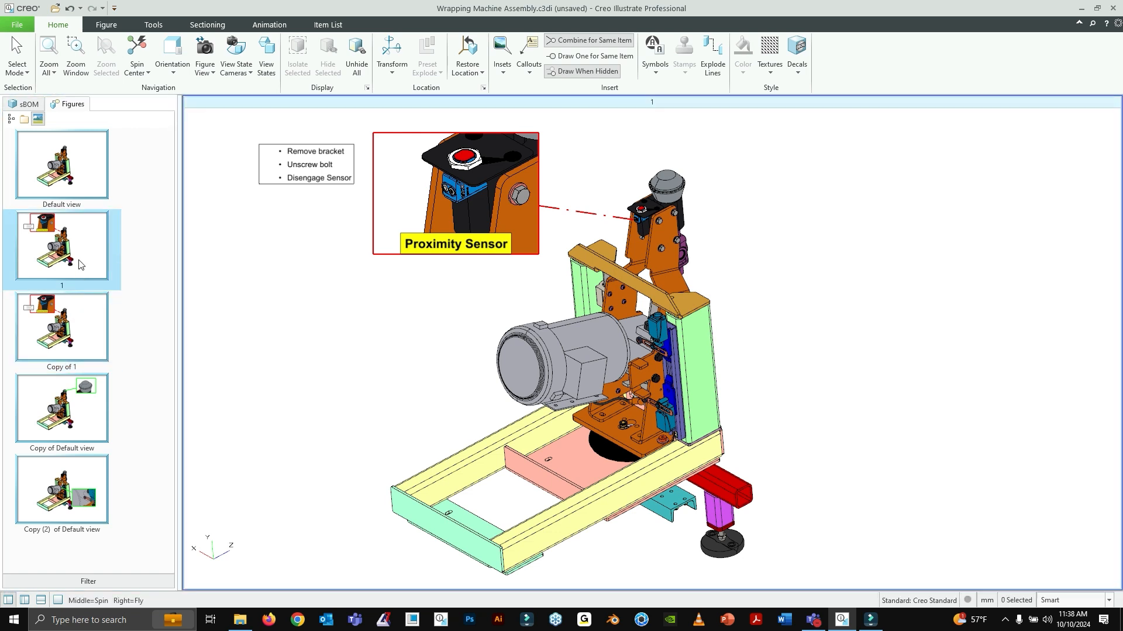
right_click(74, 324)
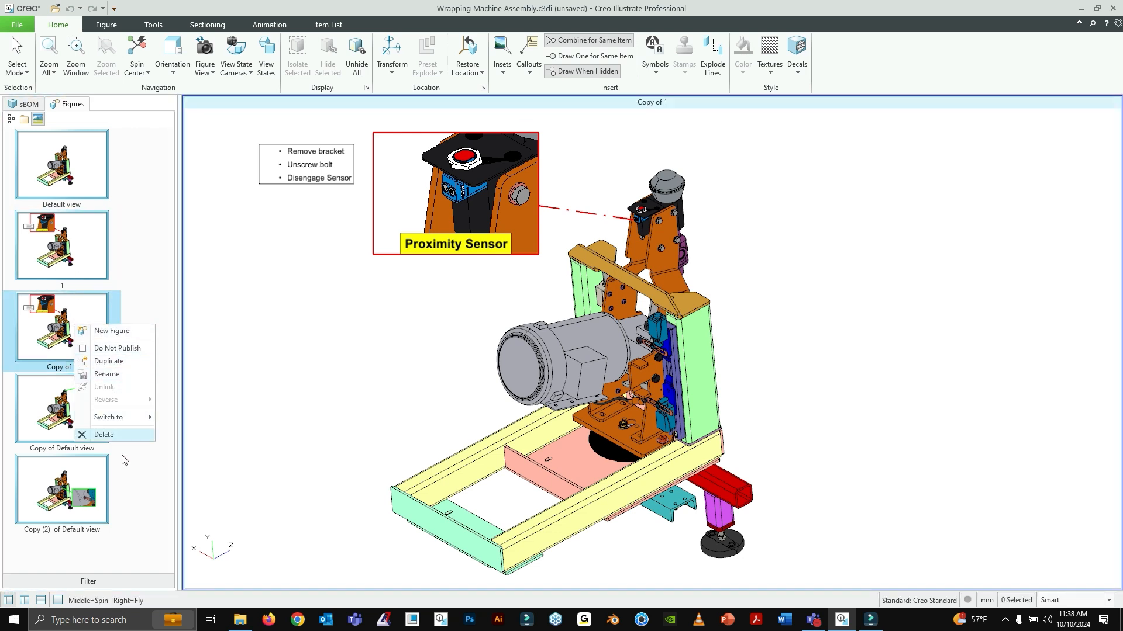
left_click(105, 435)
Step: In figure 1, inspect the Proximity Sensor inset's border settings and close them without changes
left_click(609, 336)
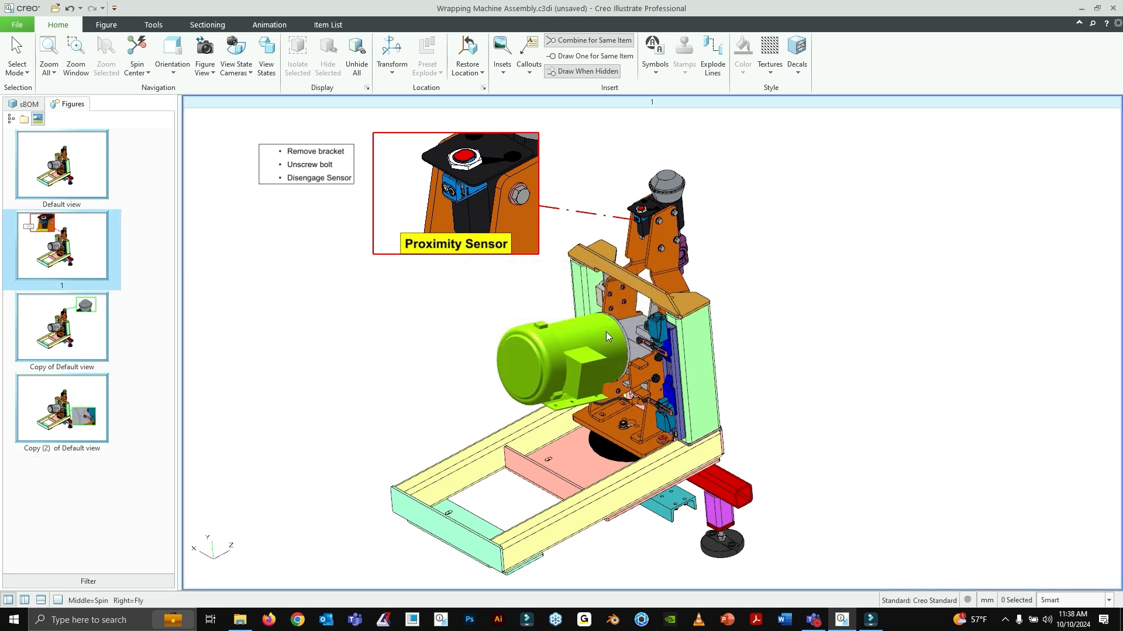
double_click(384, 135)
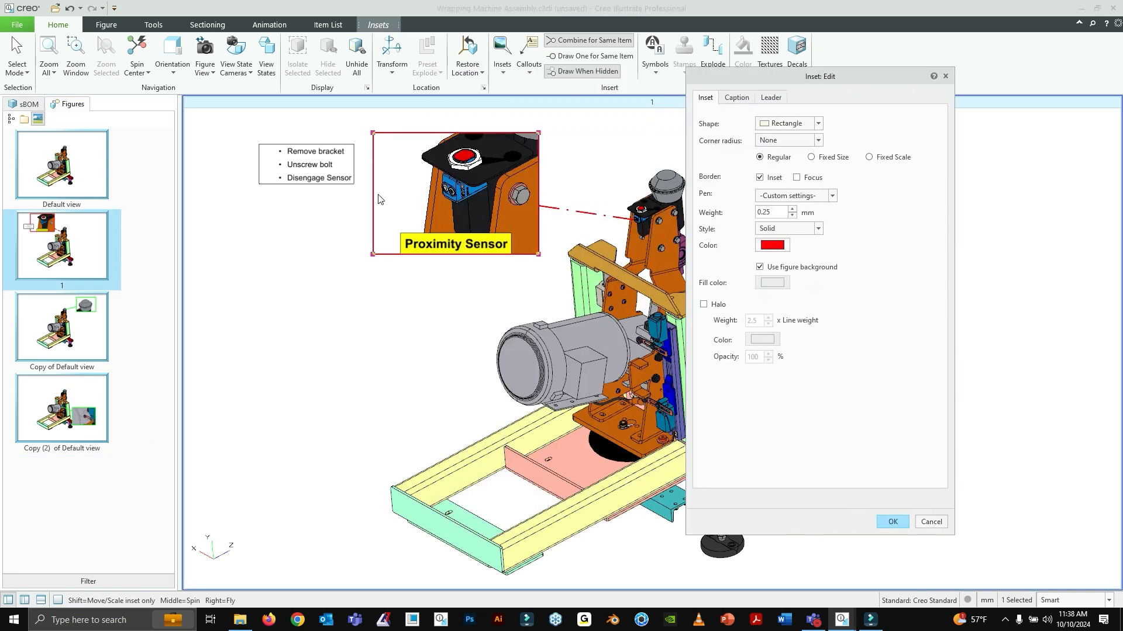
left_click(930, 523)
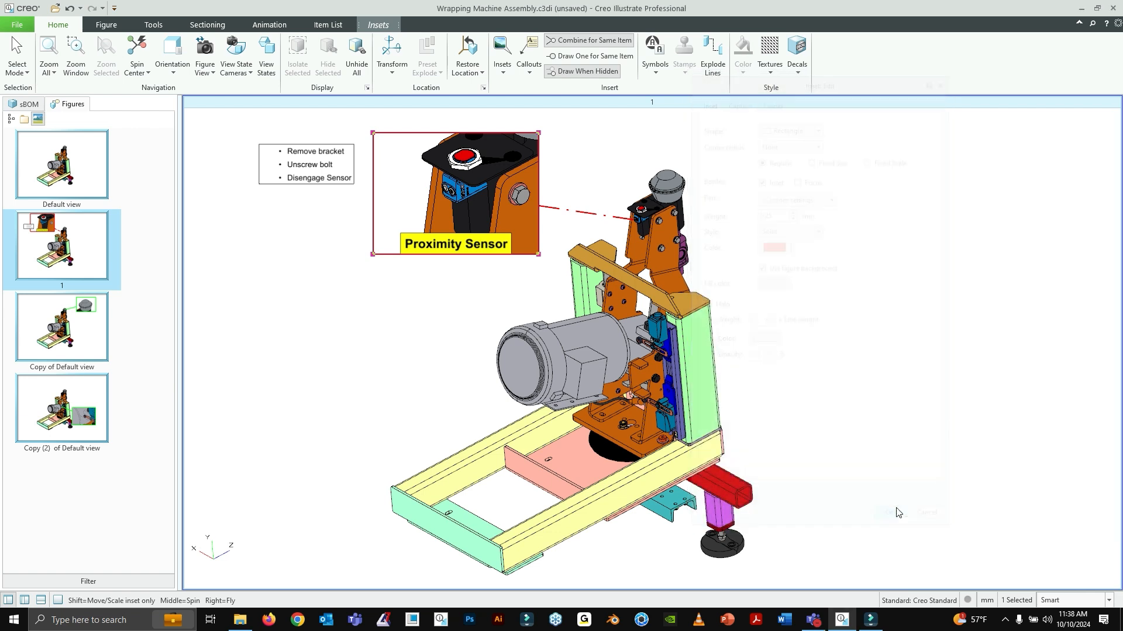
Step: Compare the Proximity Sensor inset in figure 1 with the template-based insets in the two Default view copies
left_click(59, 341)
left_click(62, 412)
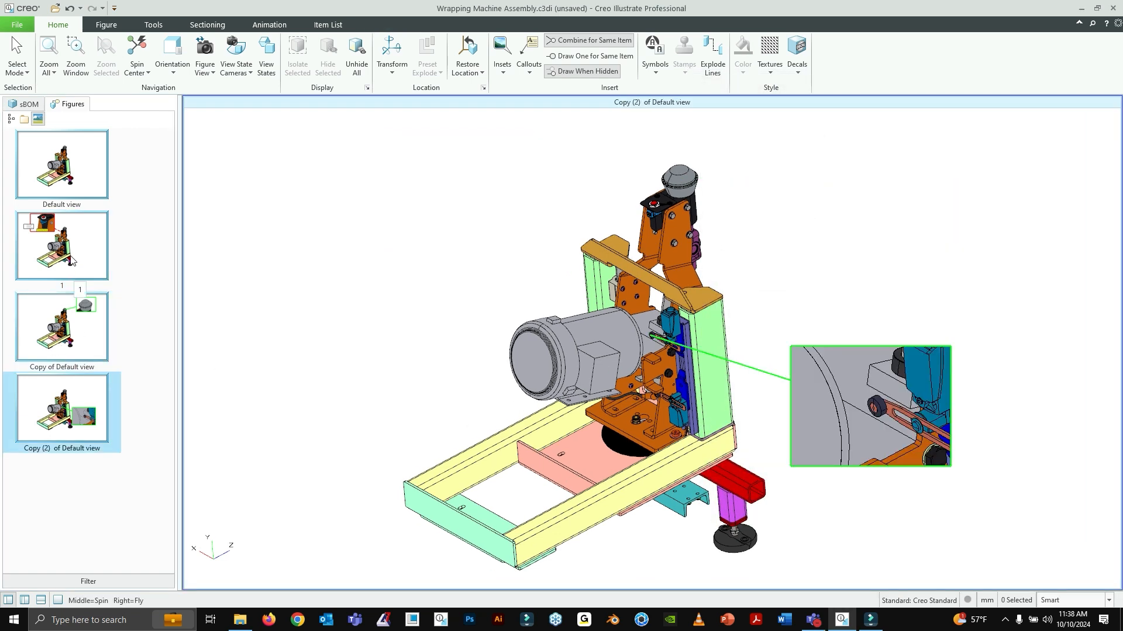
left_click(88, 351)
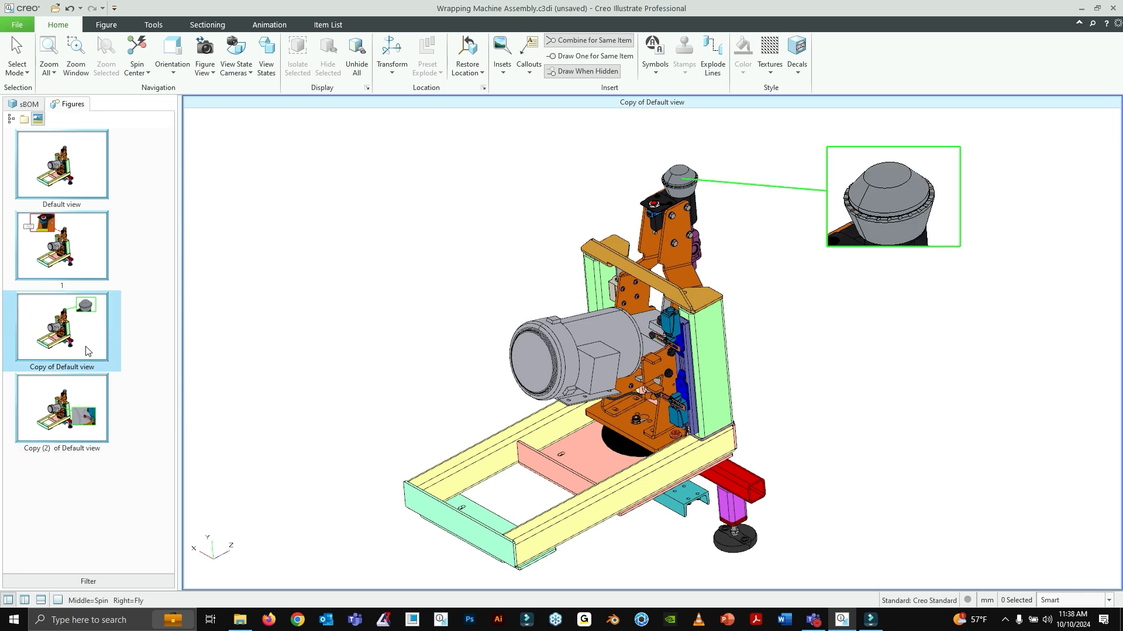
left_click(110, 257)
left_click(82, 319)
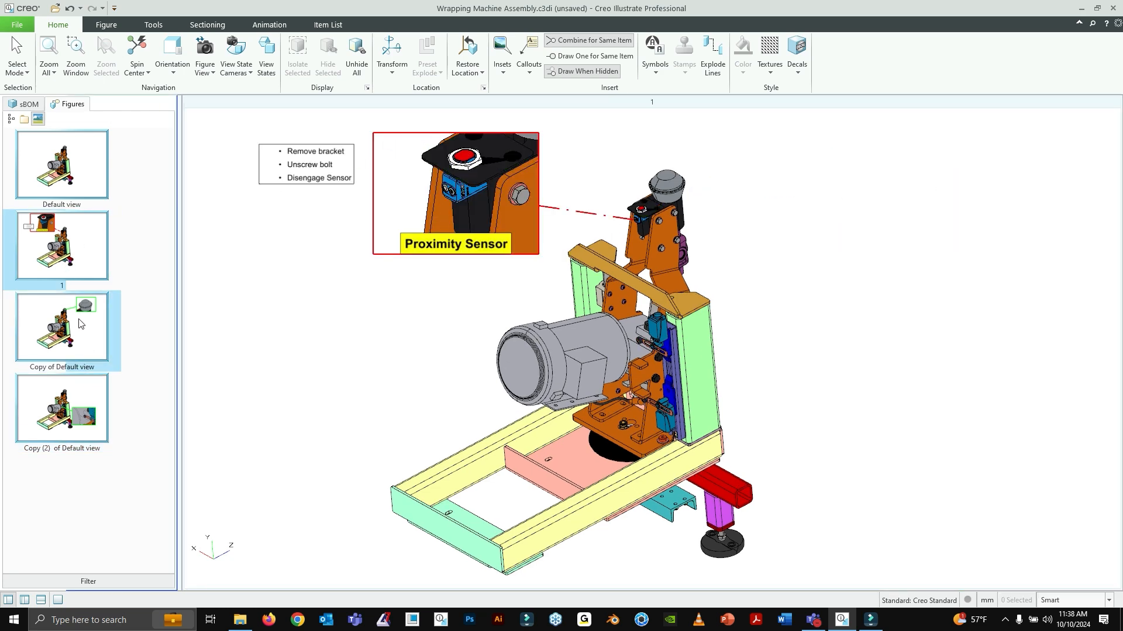
Step: Open Copy (2) of Default view to check its inset, and look at the available callout options
left_click(83, 403)
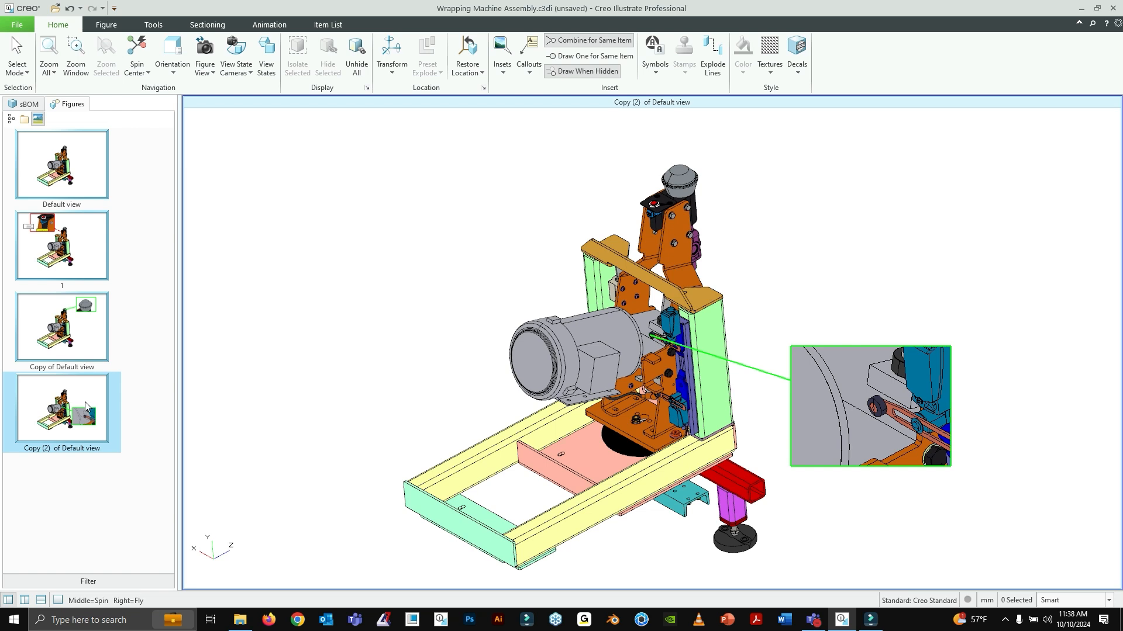
left_click(528, 64)
left_click(527, 234)
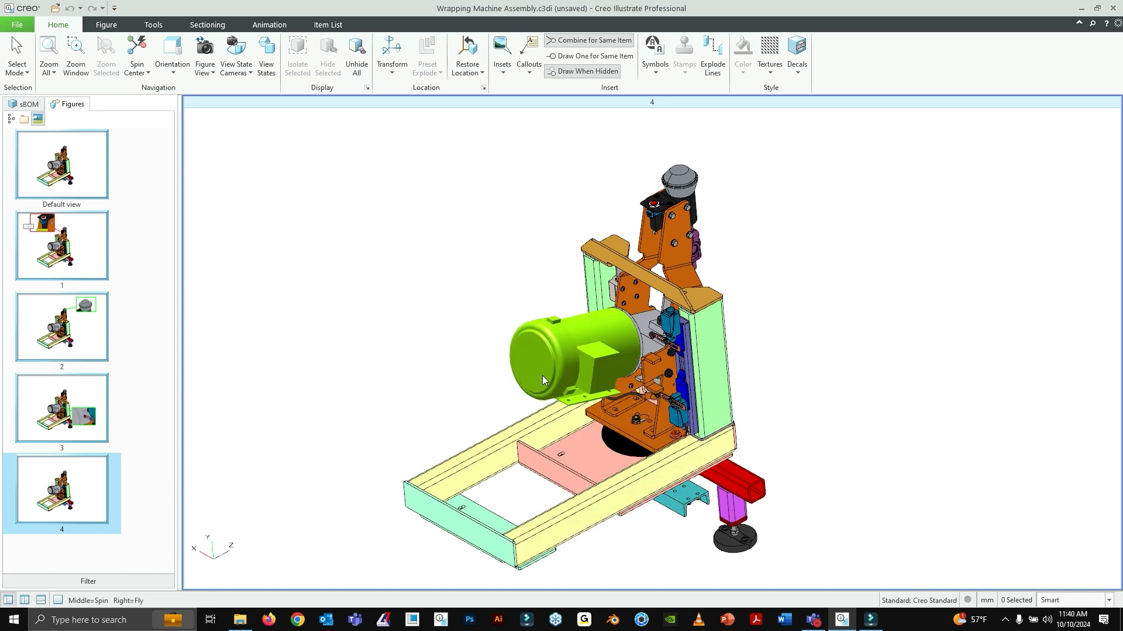
Step: Orient figure 4, switch it to a black-and-white line render mode, and update its saved figure view
middle_click_drag(542, 375, 572, 387)
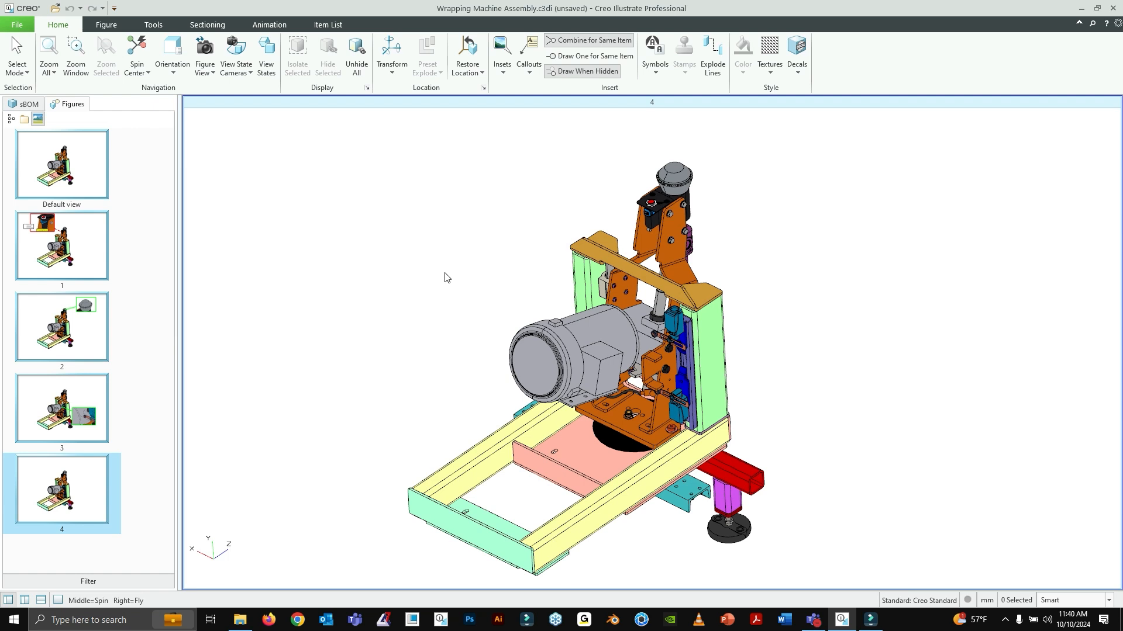
right_click(89, 483)
key("Escape")
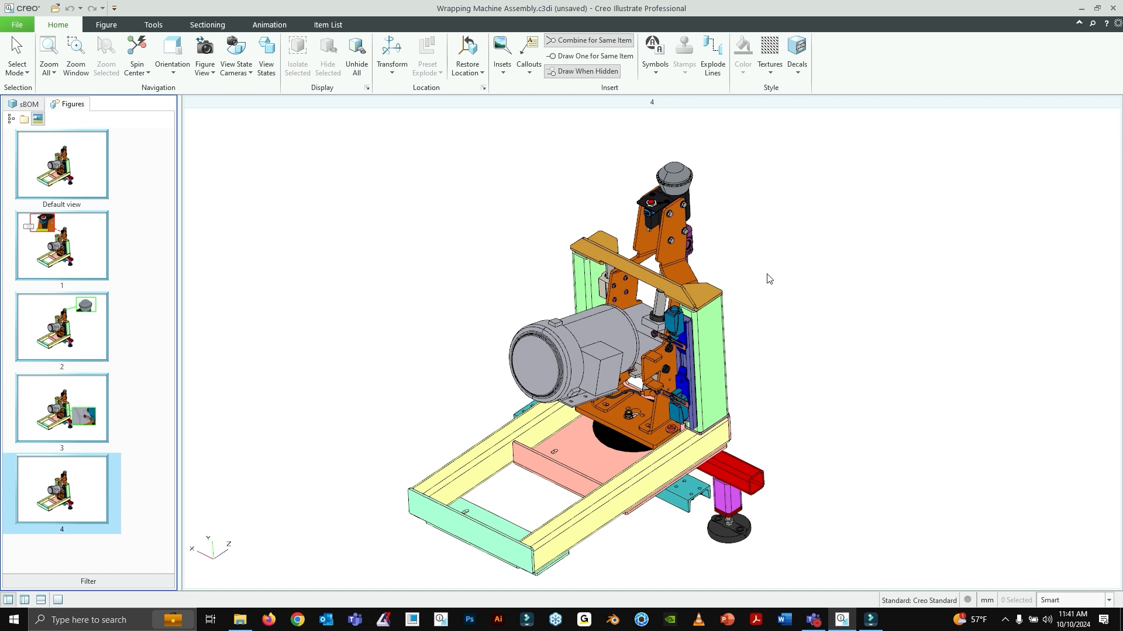
right_click(756, 261)
mouse_move(860, 343)
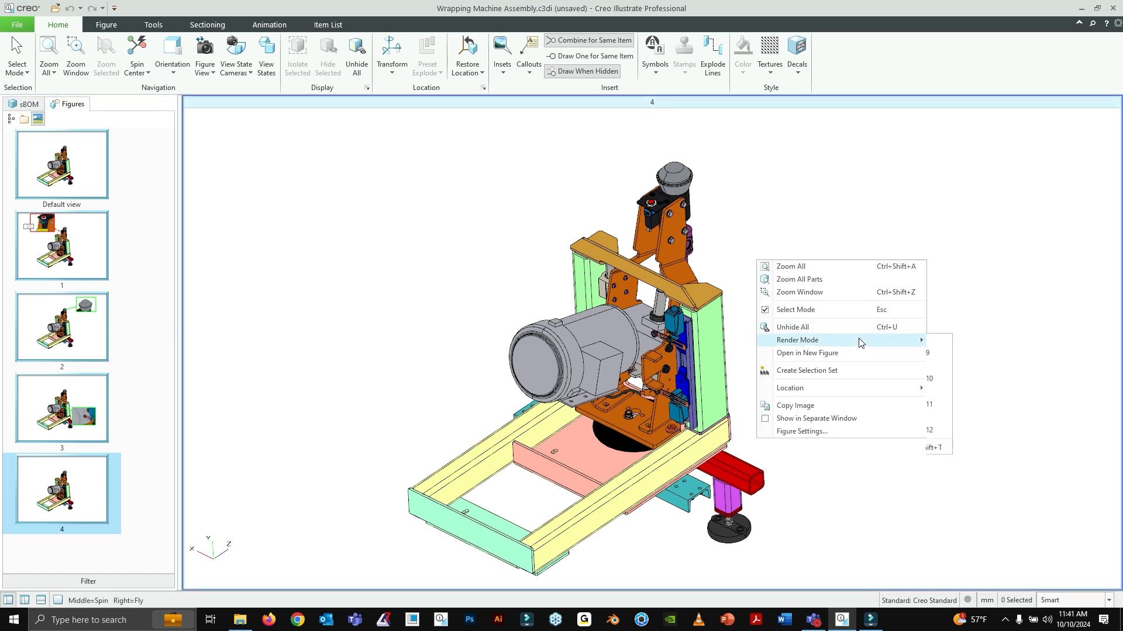
left_click(965, 391)
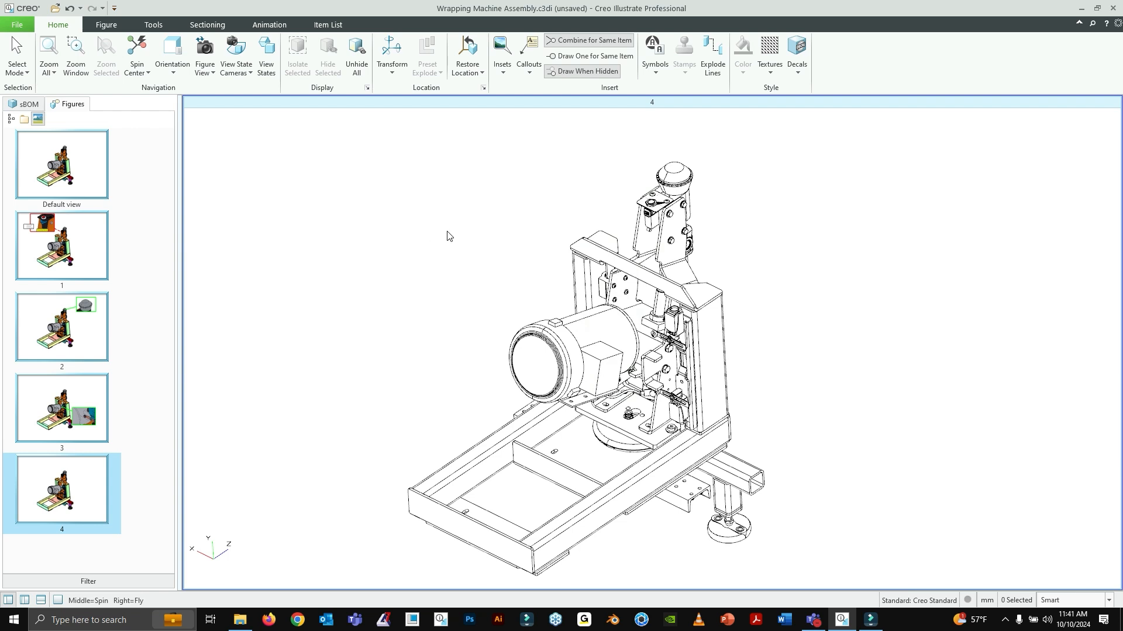
left_click(204, 65)
left_click(221, 101)
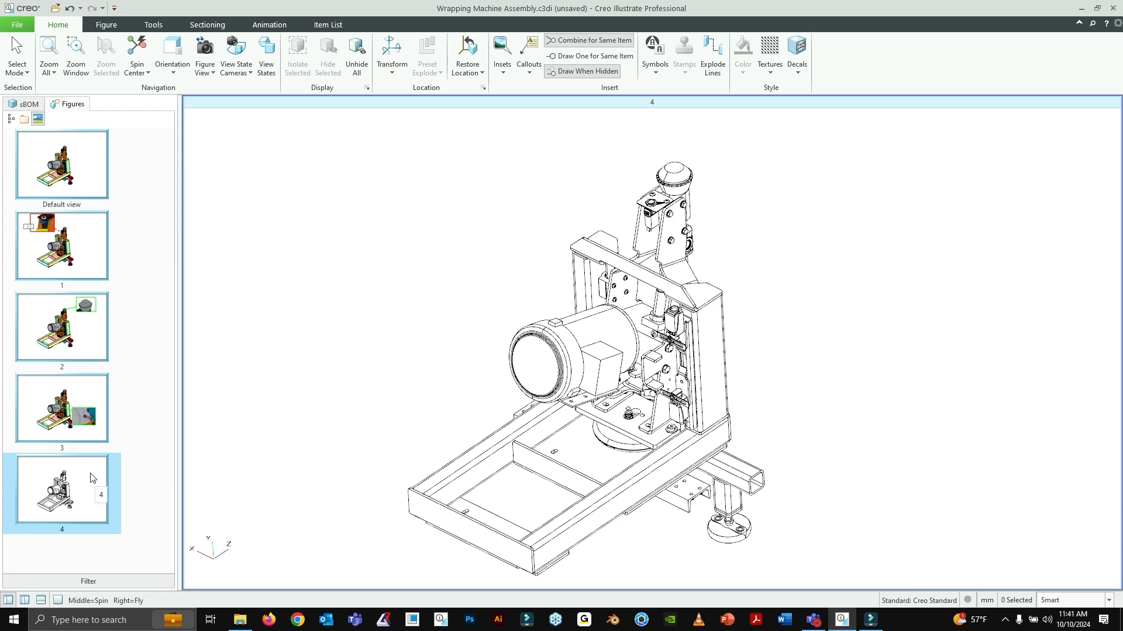
Step: Create a new 2D figure from the current view of figure 4
right_click(148, 548)
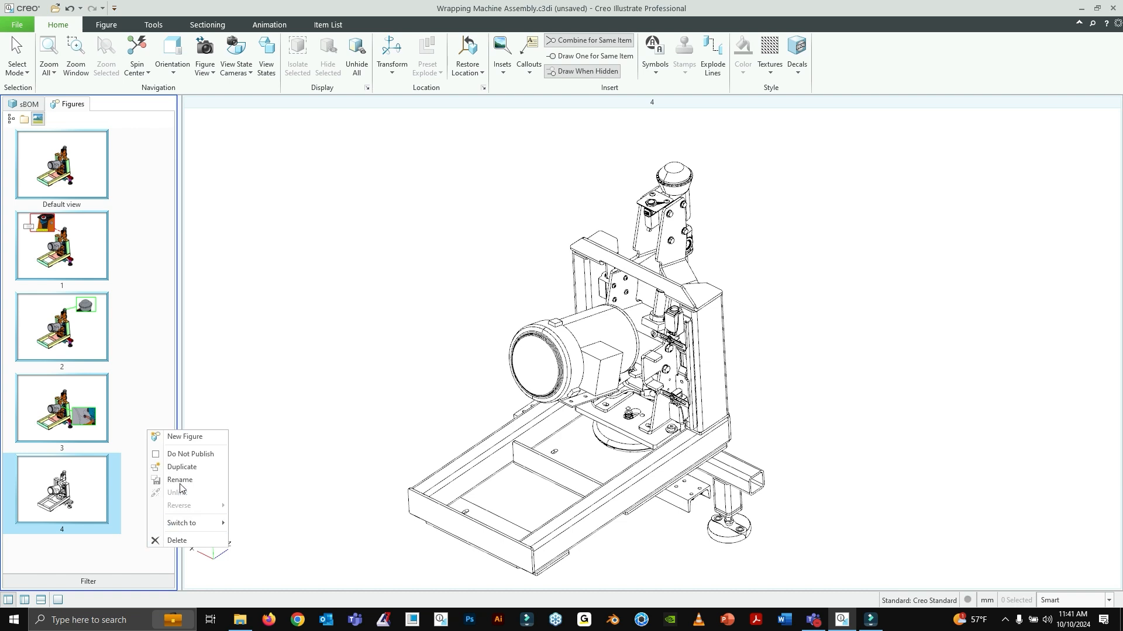
left_click(151, 352)
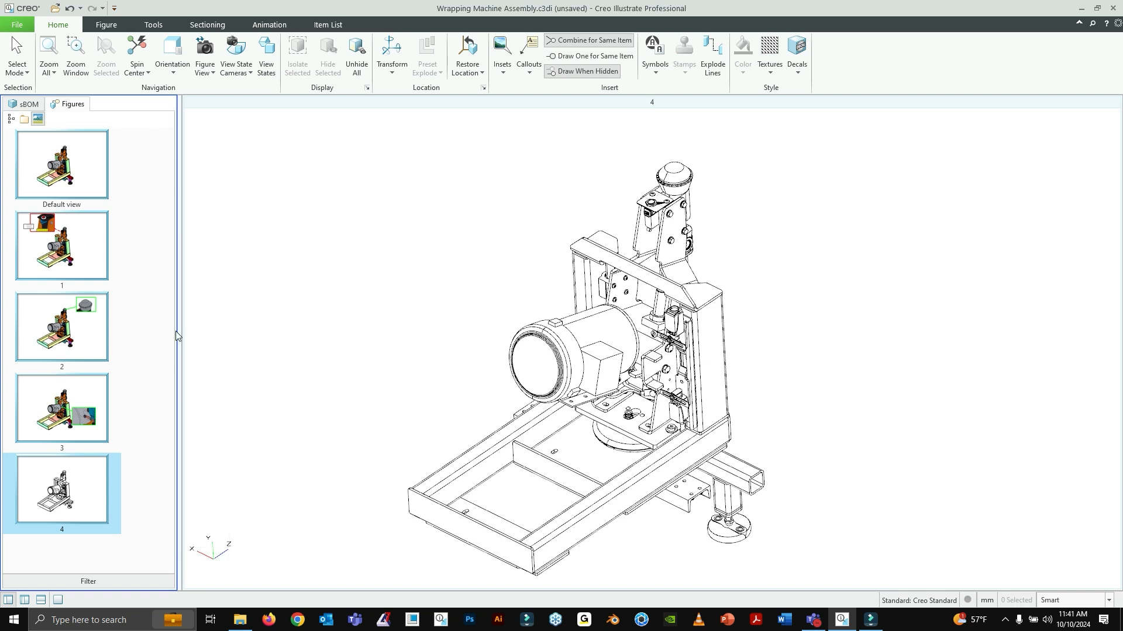
right_click(74, 506)
left_click(138, 537)
right_click(73, 505)
left_click(136, 527)
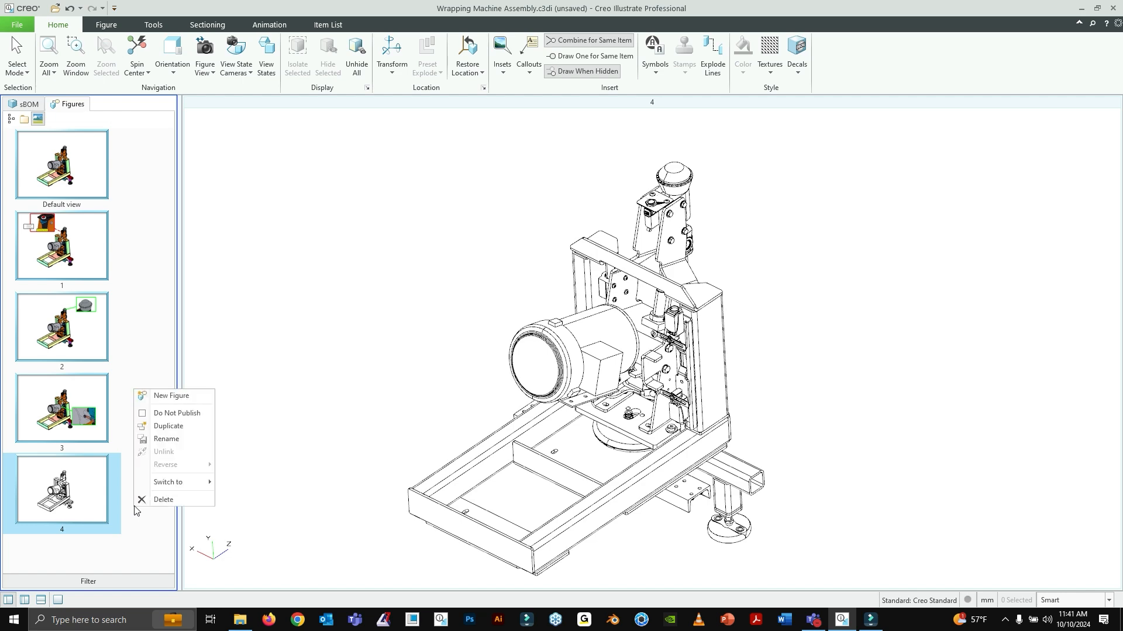
left_click(144, 395)
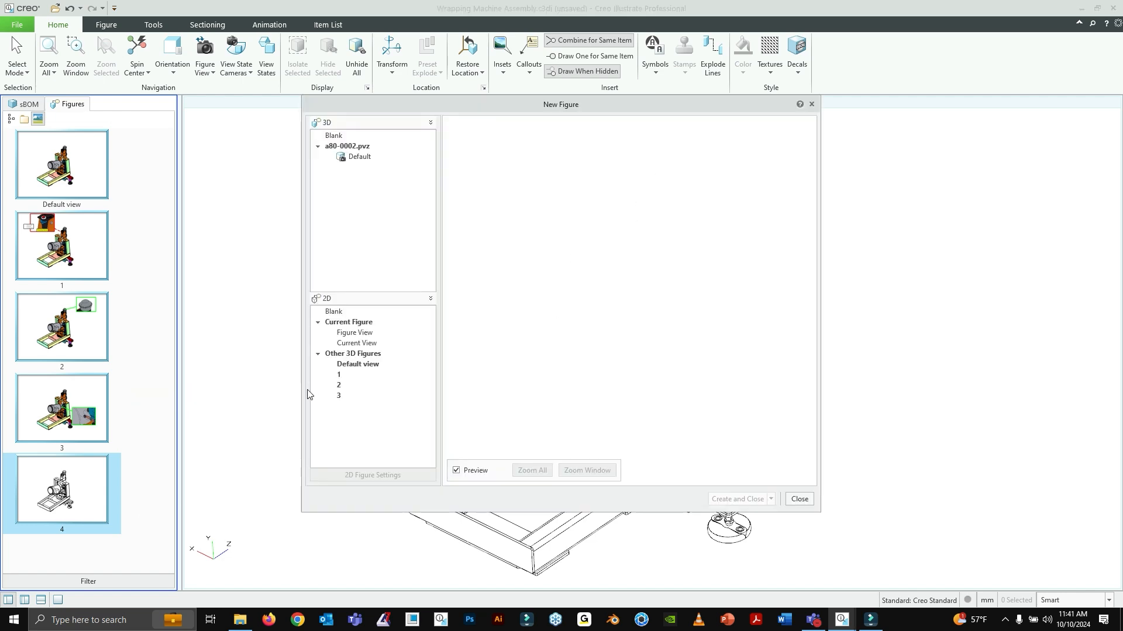
left_click(367, 344)
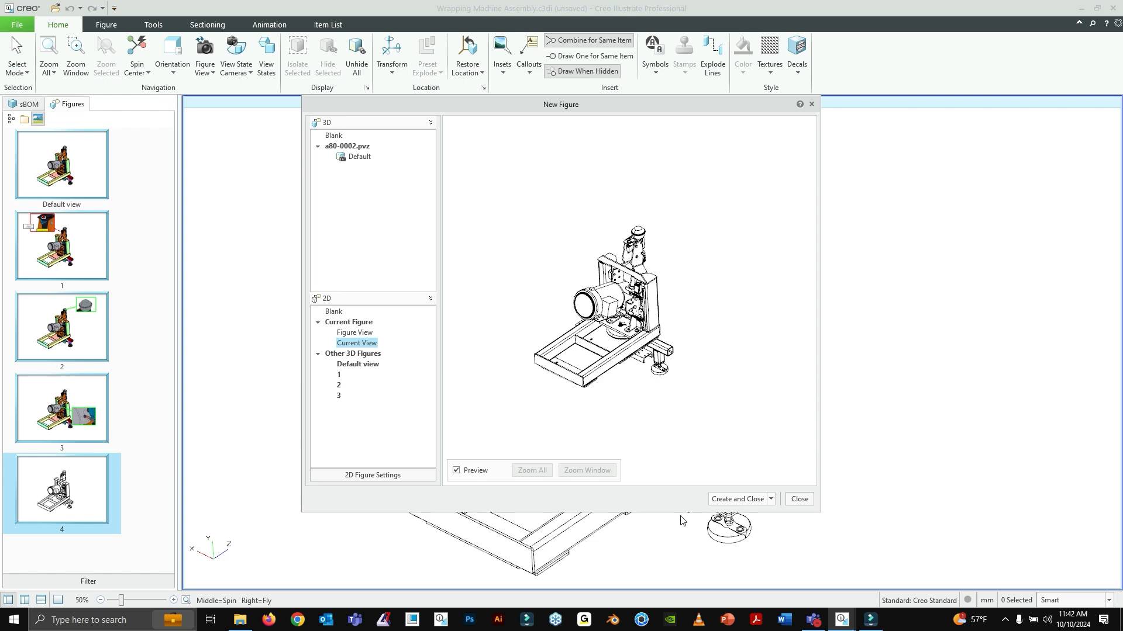
Step: Examine the 2D line work of Figure 1 up close, around the motor and the sensor mount
scroll(680, 342, "up", 2)
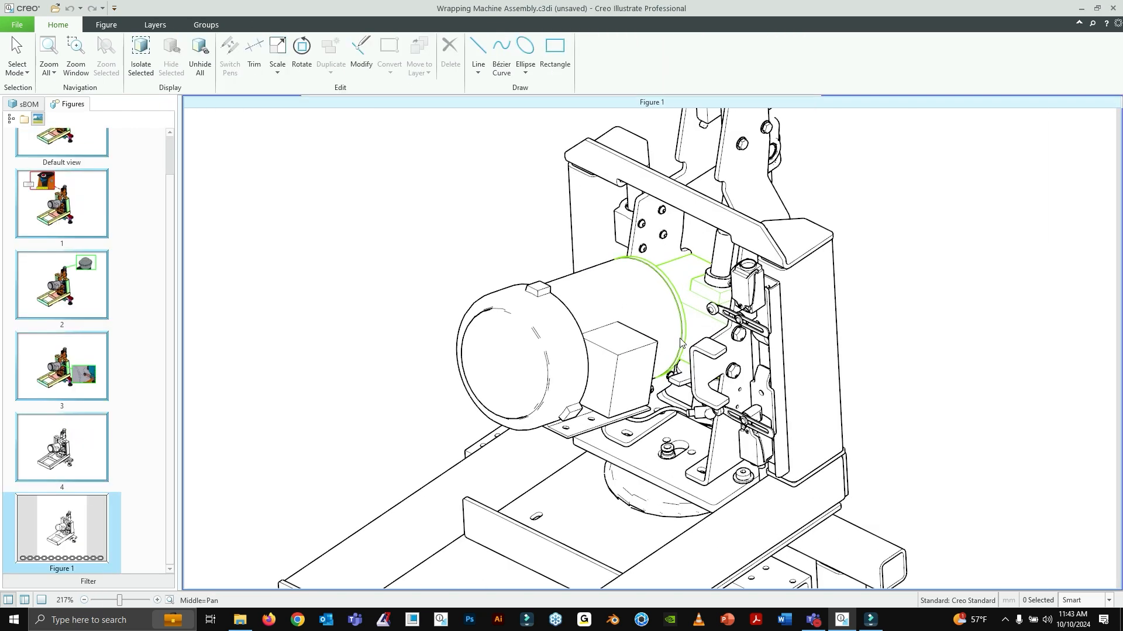
scroll(680, 342, "down", 3)
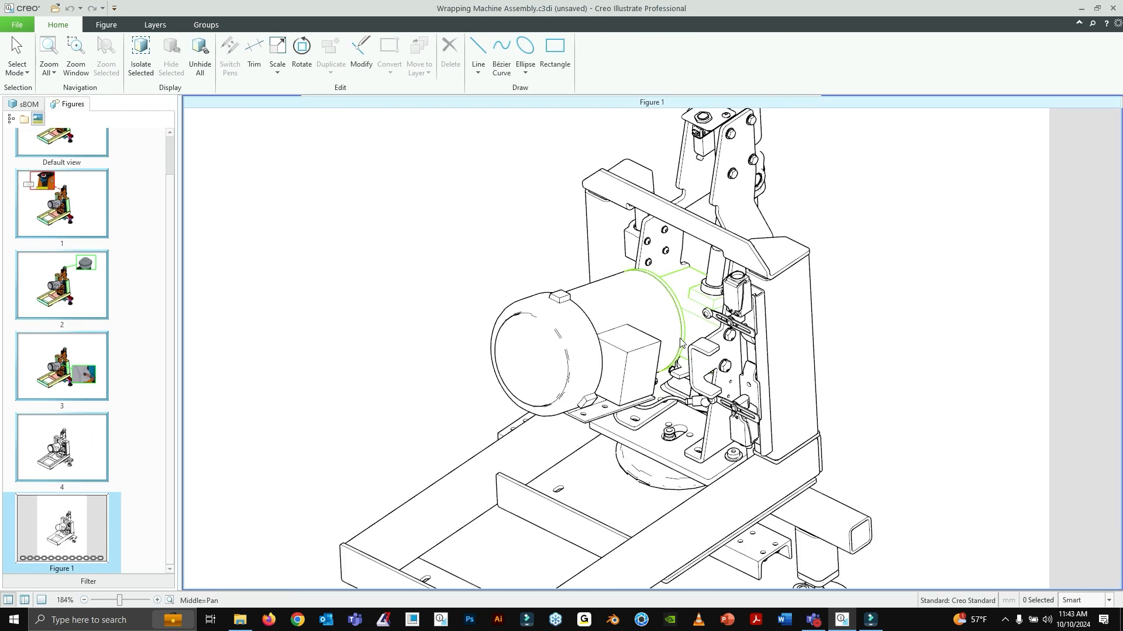
scroll(628, 368, "up", 2)
scroll(643, 367, "down", 3)
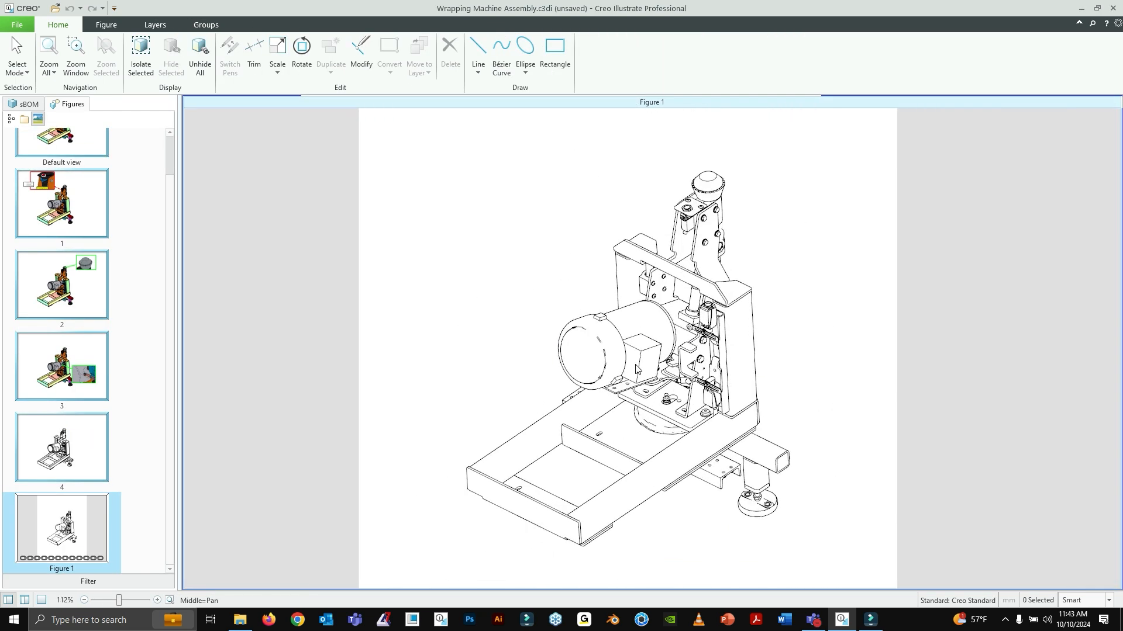
scroll(663, 365, "up", 1)
scroll(747, 225, "up", 1)
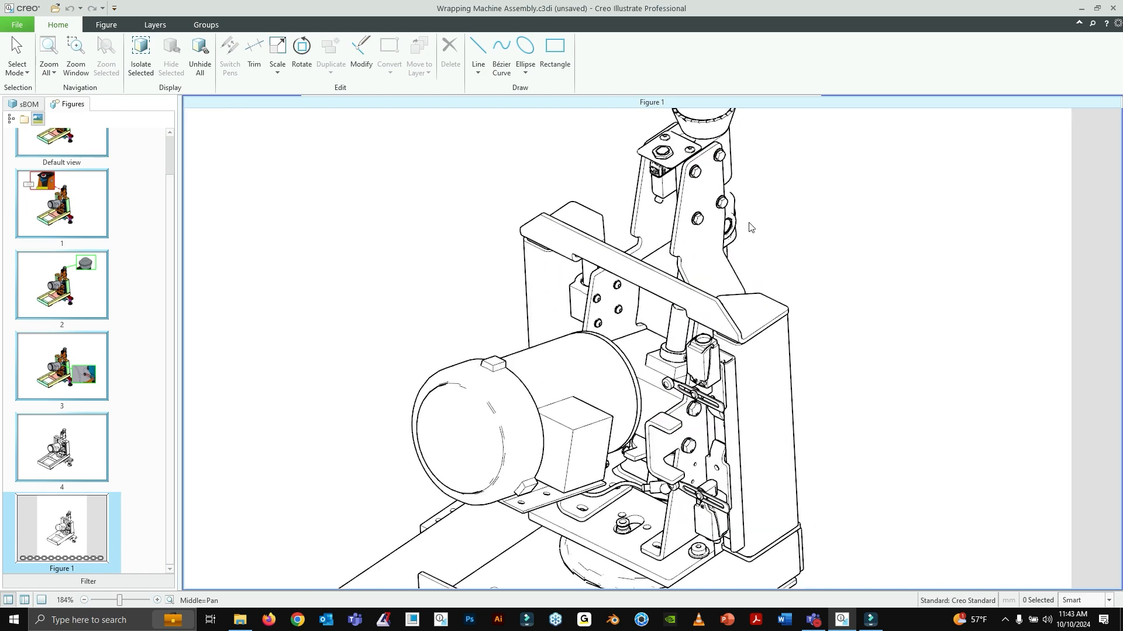
scroll(750, 228, "down", 2)
scroll(750, 227, "down", 1)
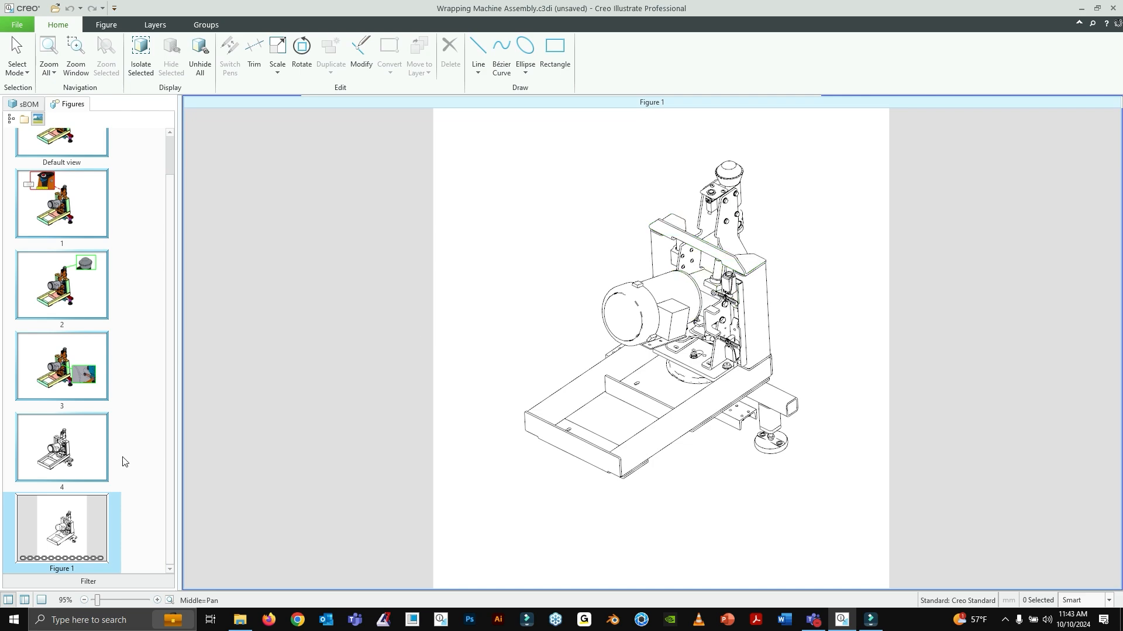
Step: From figure 4, preview a blank 2D page for a new figure, close without creating it, and return to Figure 1
left_click(66, 445)
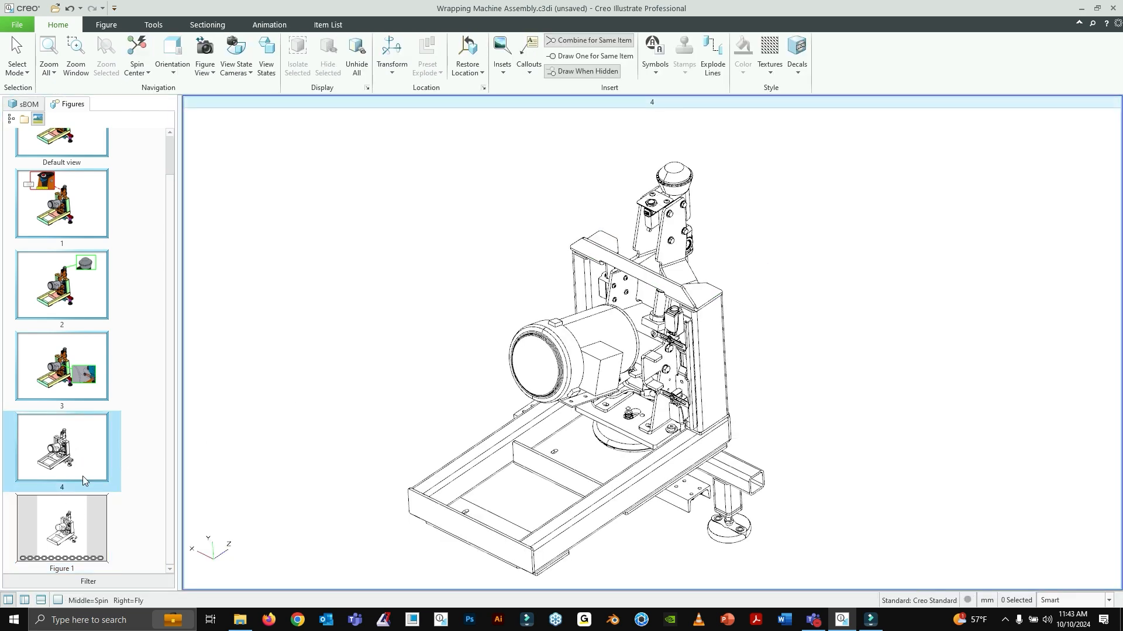
right_click(135, 451)
left_click(159, 452)
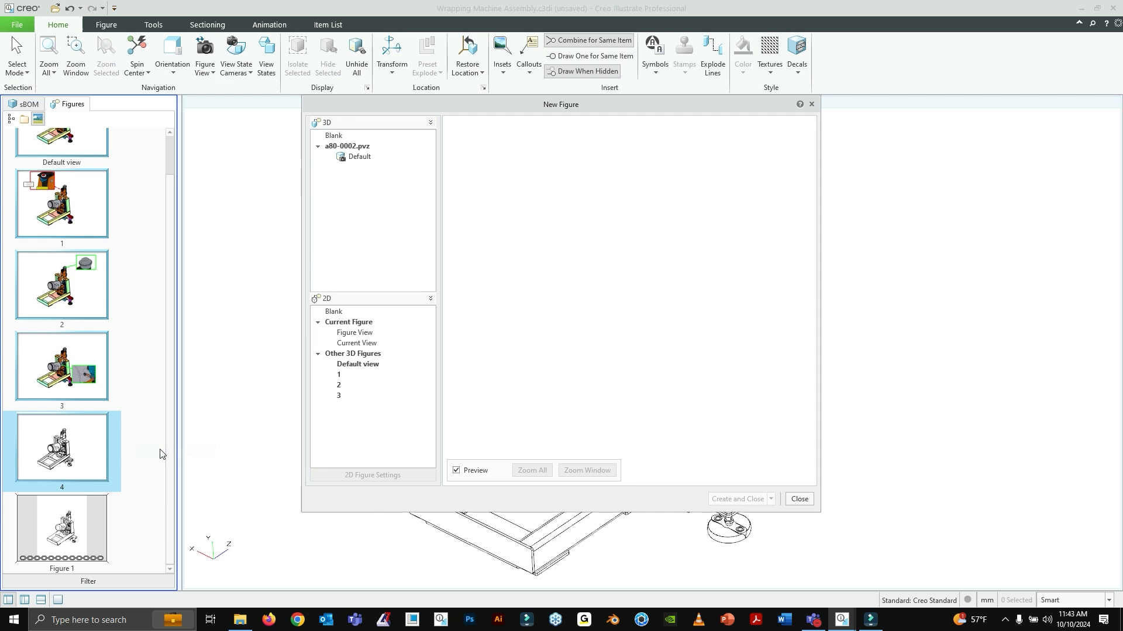
left_click(335, 312)
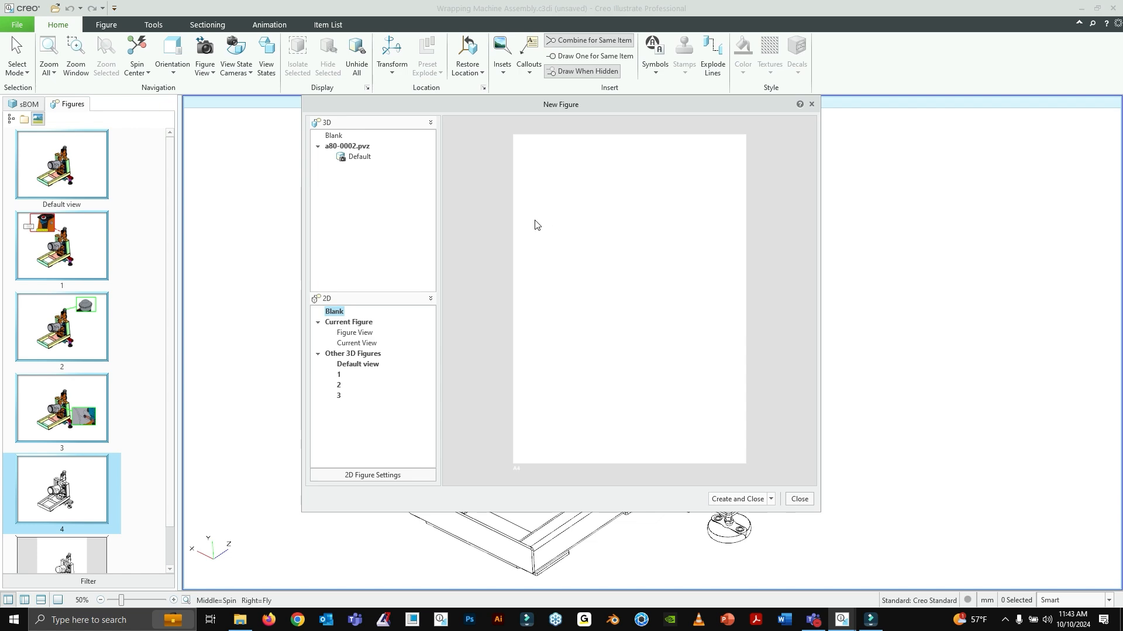
left_click(800, 500)
left_click(78, 561)
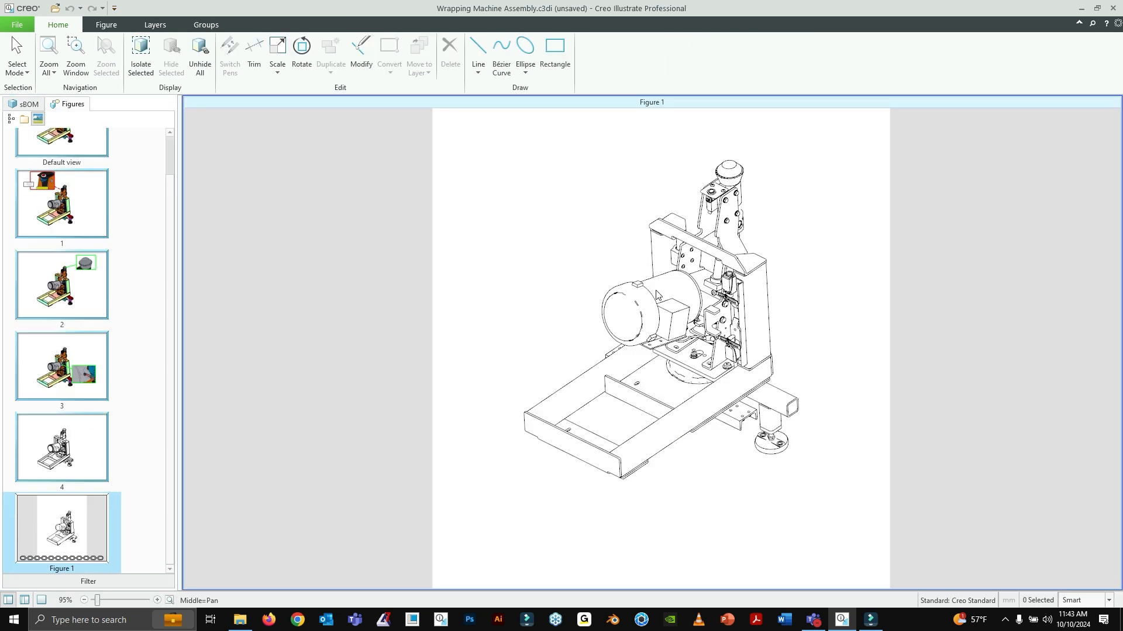
Step: Show Figure 1's layers and list the part and assembly groups in the Standard layer
left_click(24, 600)
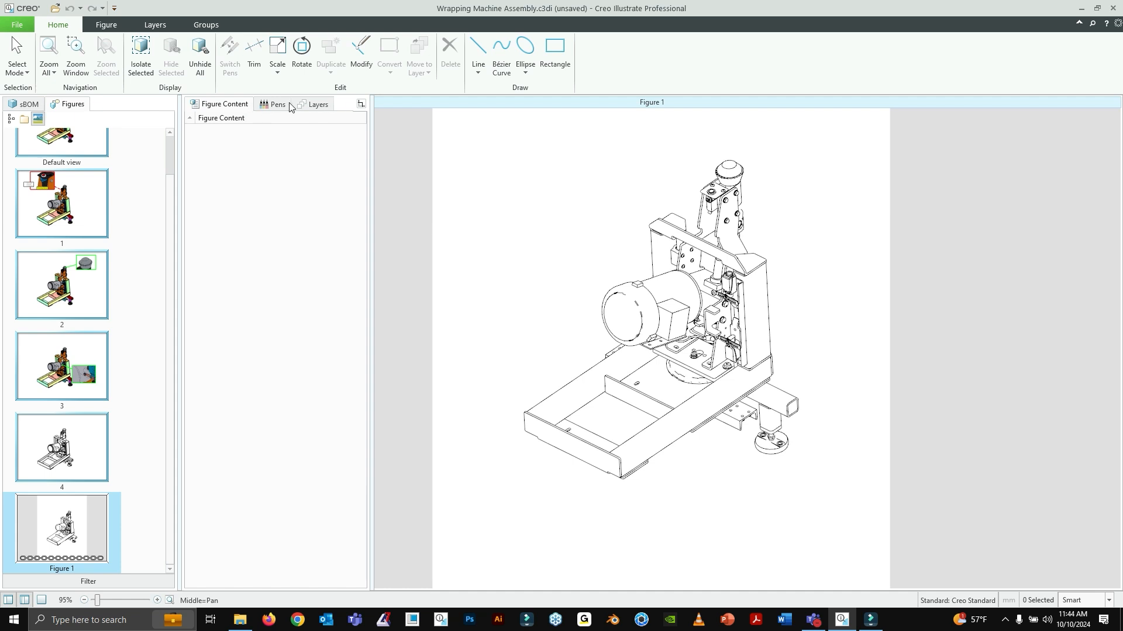
left_click(310, 105)
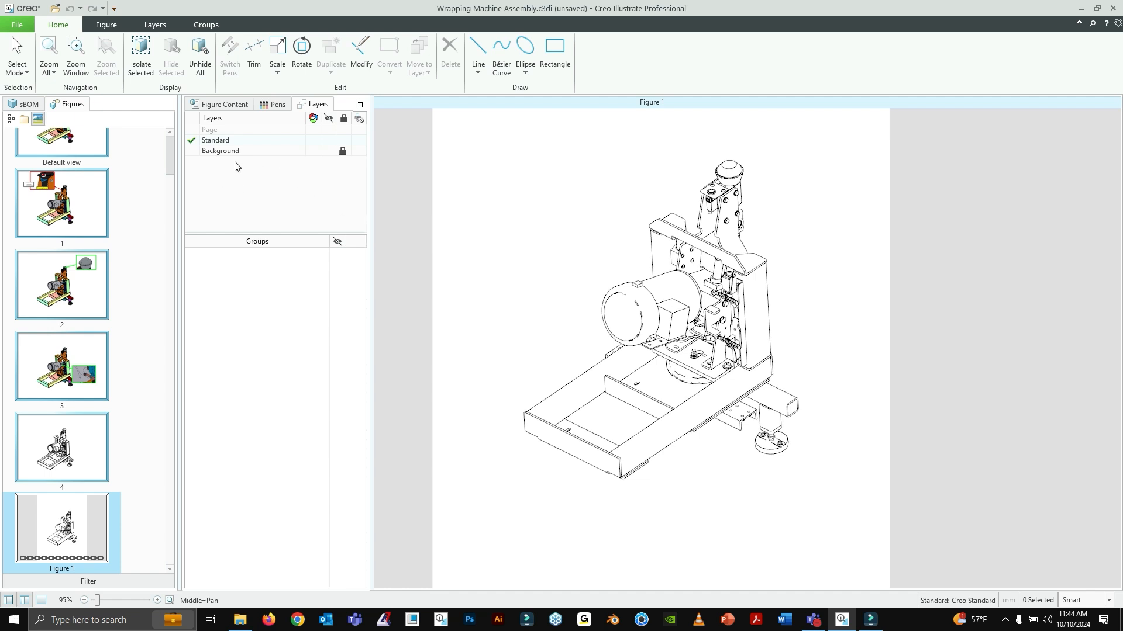
left_click(224, 141)
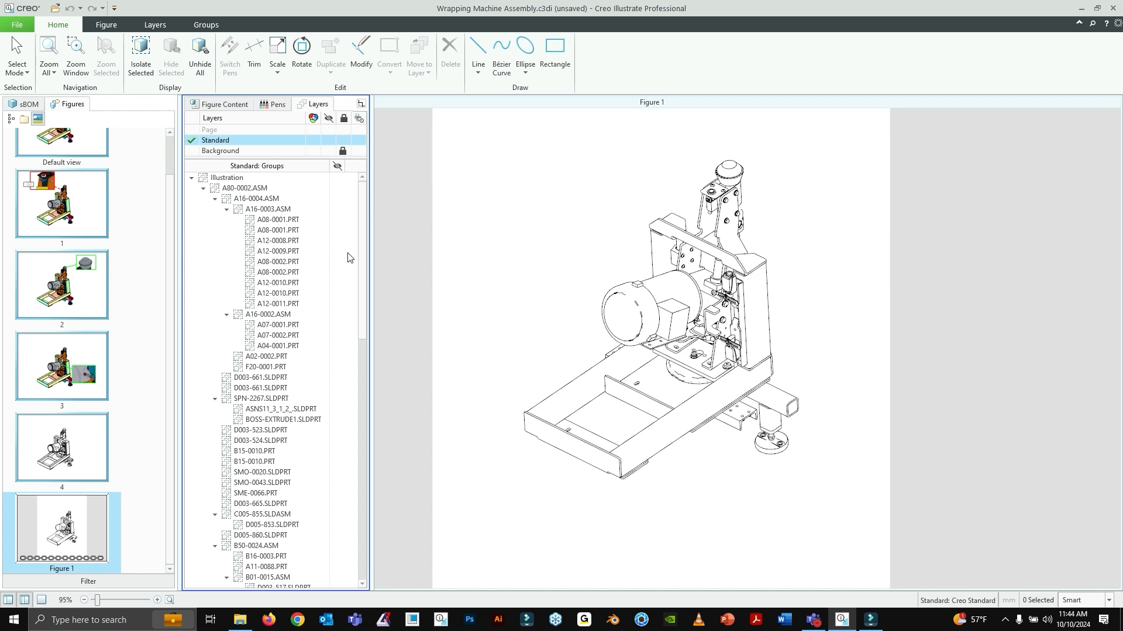
left_click_drag(362, 269, 368, 358)
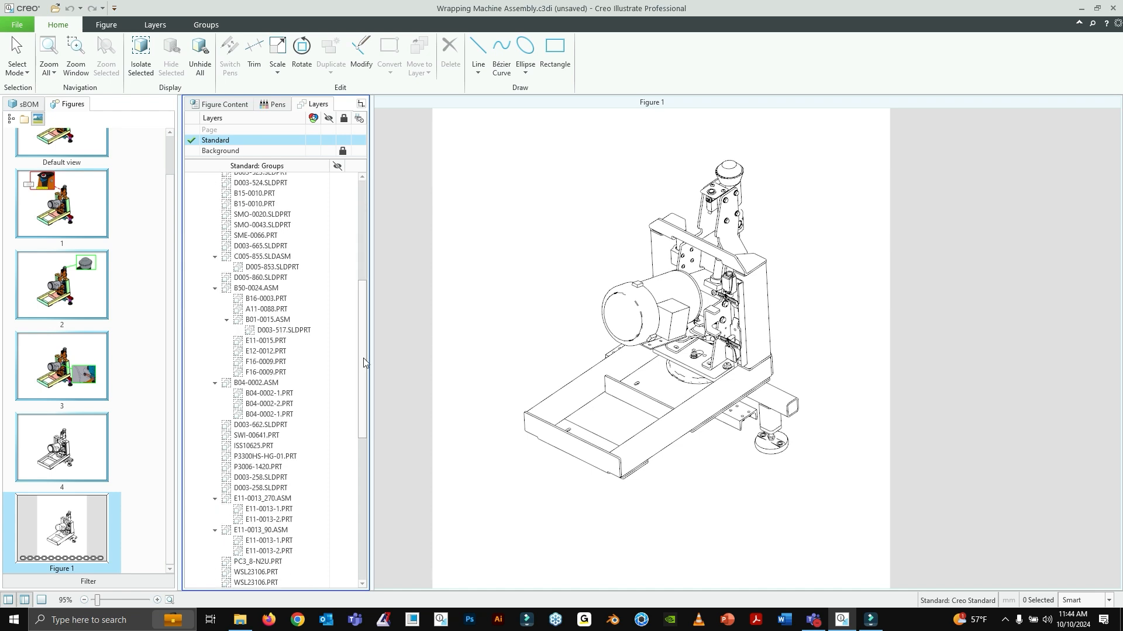
Step: Highlight the B04-0002.ASM, B01-0015.ASM, B16-0003.PRT, A11-0088.PRT and B50-0024.ASM groups to locate them in the drawing, leaving B50-0024.ASM selected
left_click(268, 384)
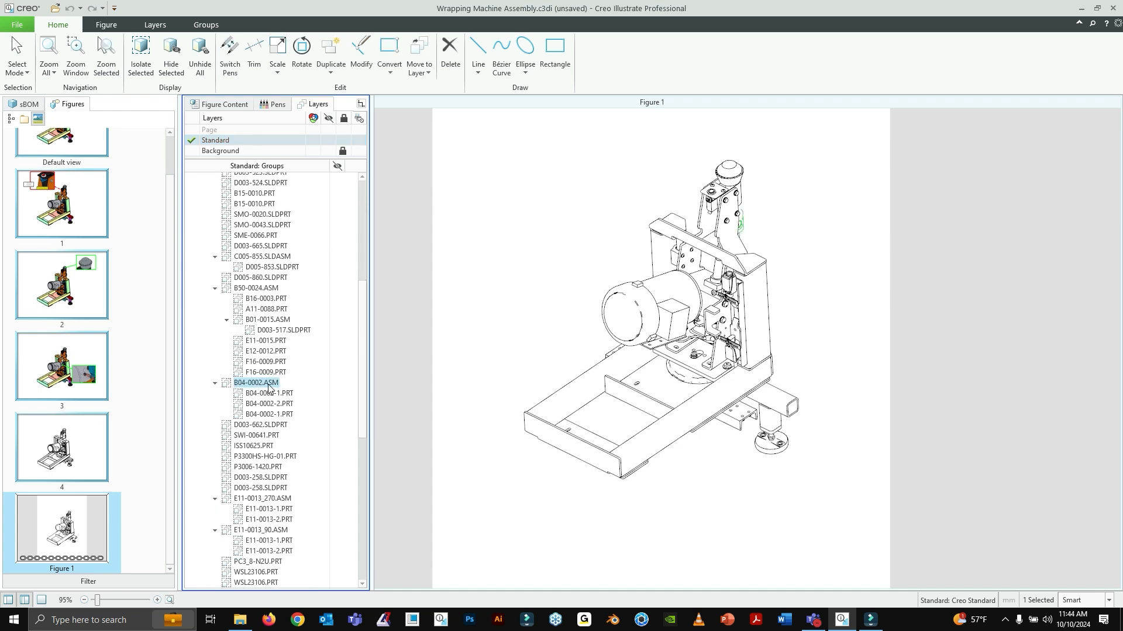
left_click(273, 320)
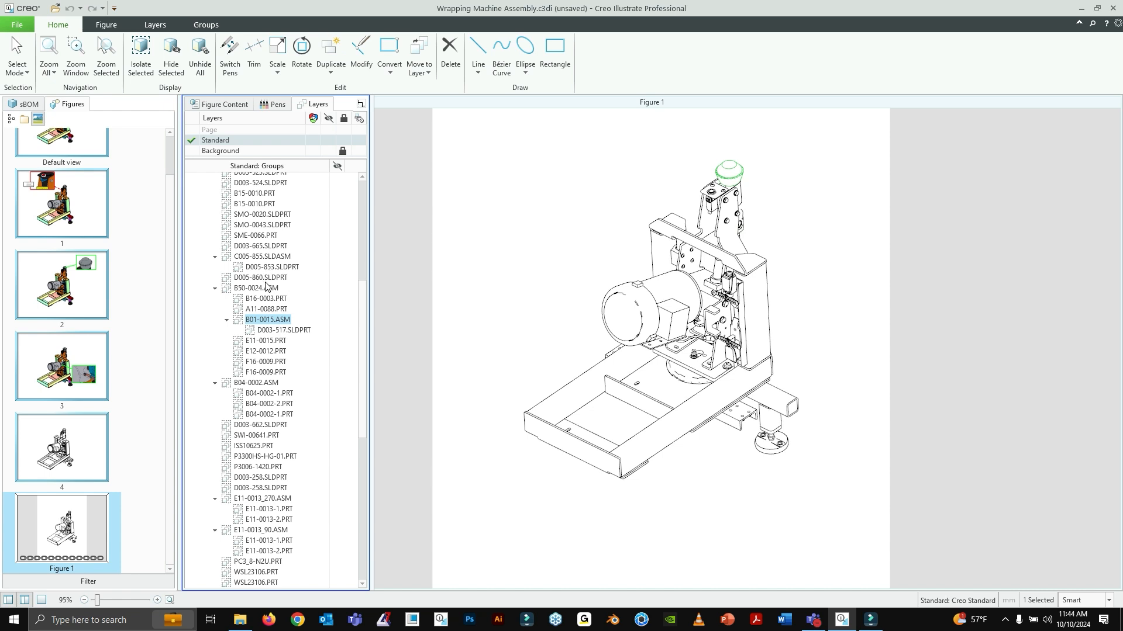
left_click(267, 289)
left_click(275, 299)
left_click(279, 310)
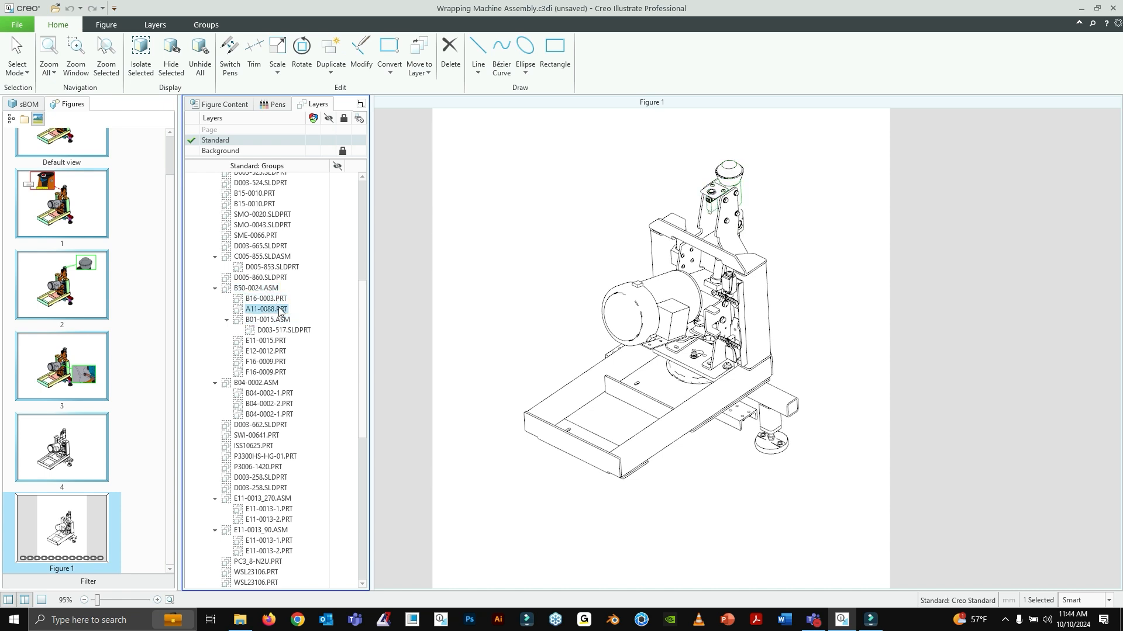
left_click(265, 288)
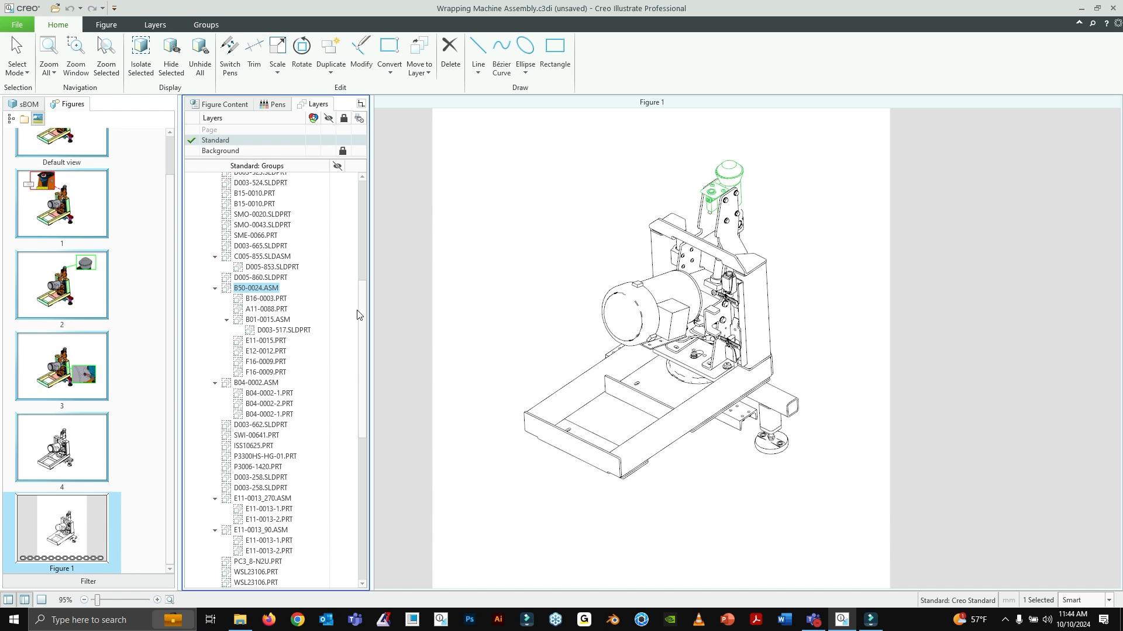
Step: Review the group operations available for B50-0024.ASM and dismiss them without applying any
scroll(364, 303, "up", 2)
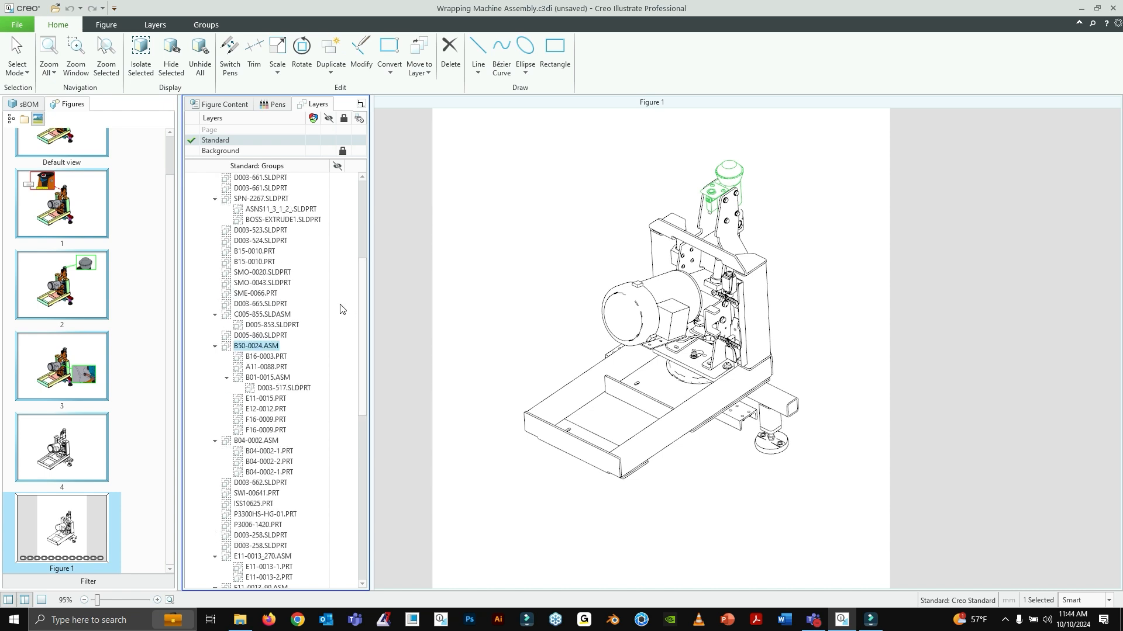
right_click(313, 346)
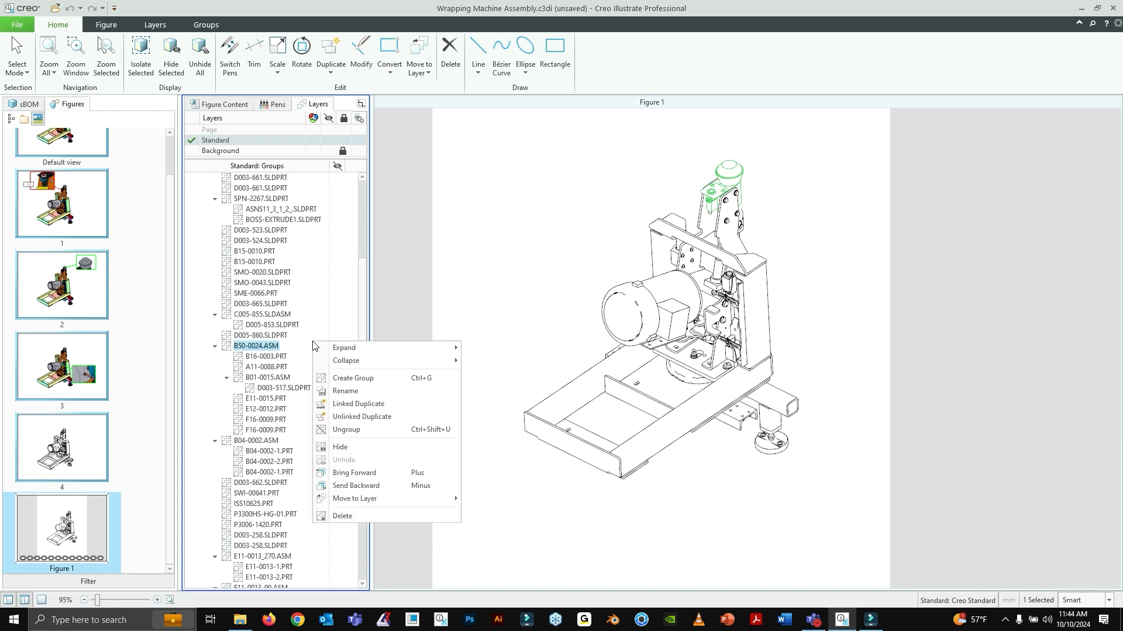
left_click(364, 282)
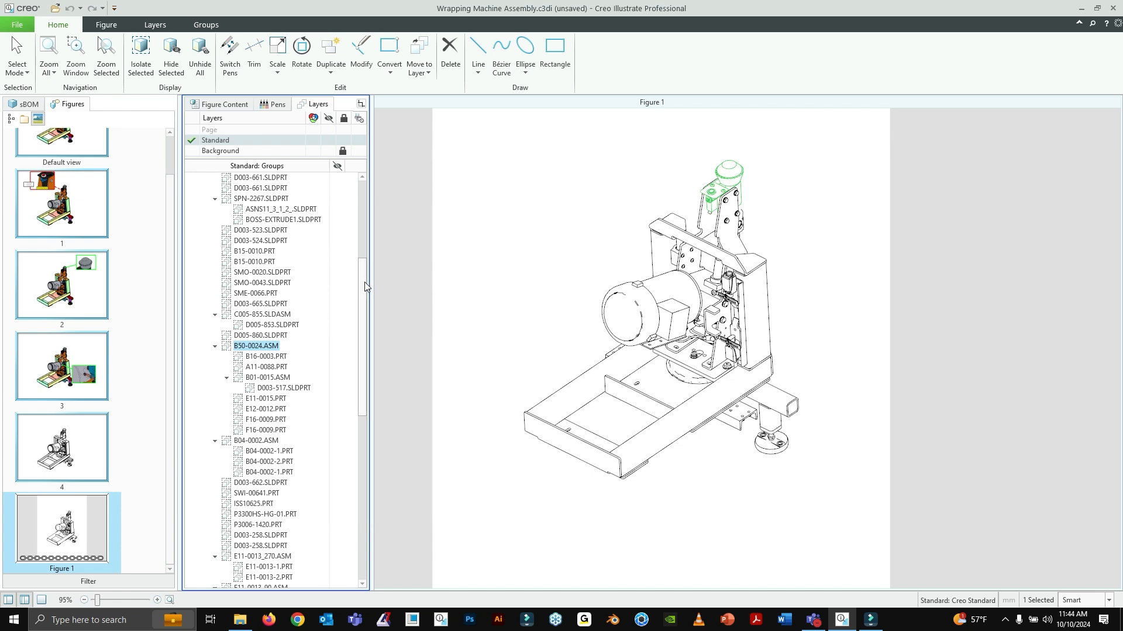
scroll(366, 221, "up", 3)
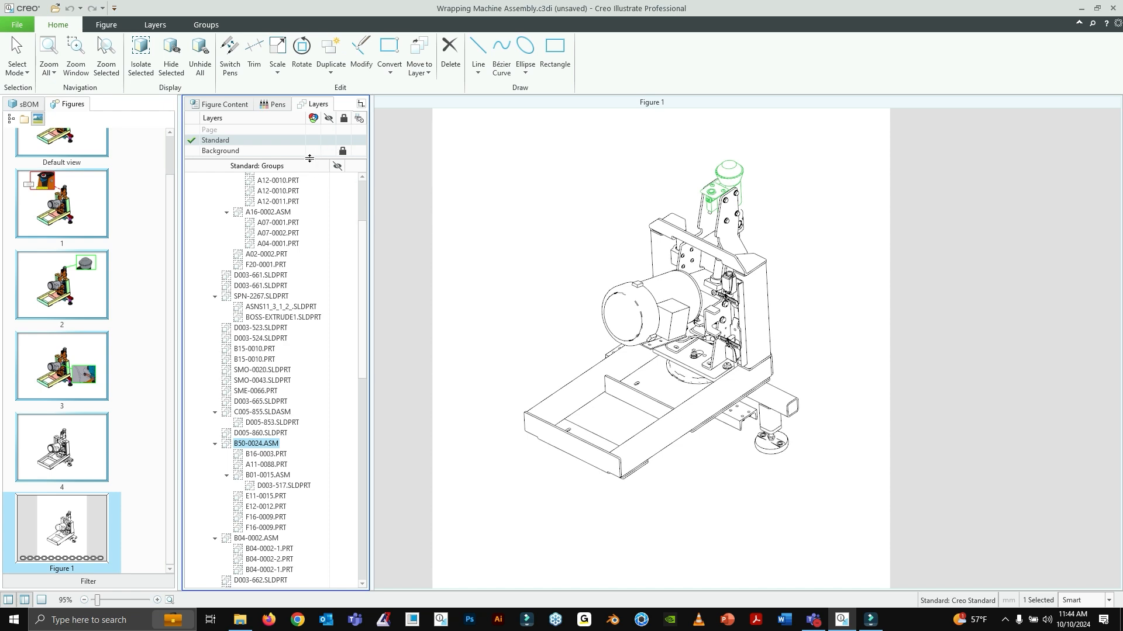
Step: Create a new layer named Drive Shaft Reel with the Color option enabled in black
left_click_drag(309, 158, 303, 196)
right_click(280, 174)
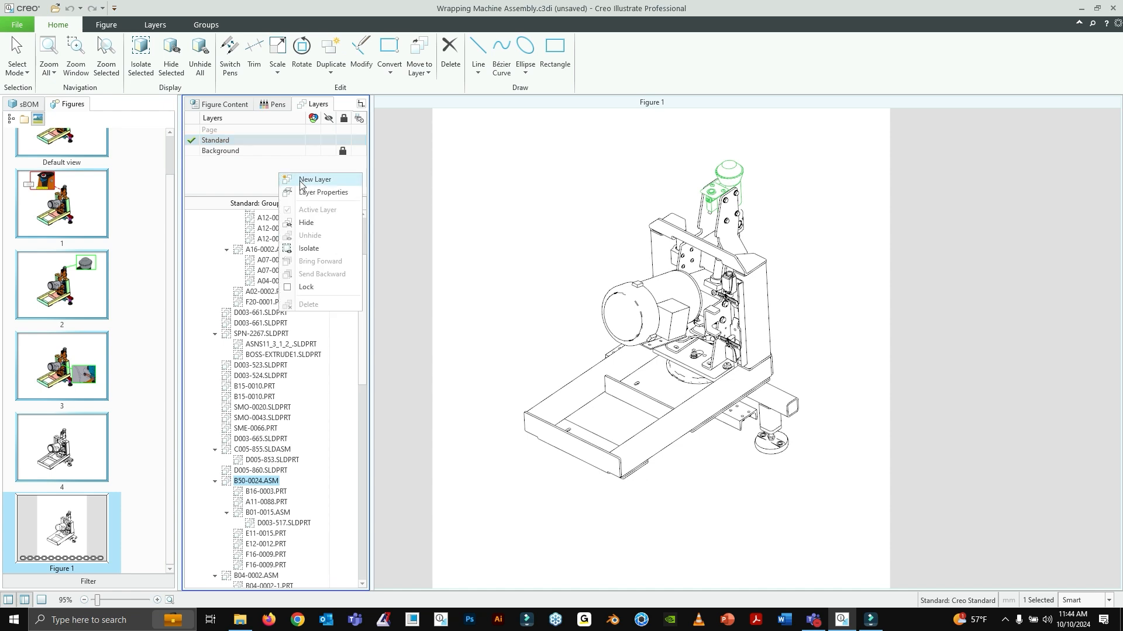
left_click(301, 181)
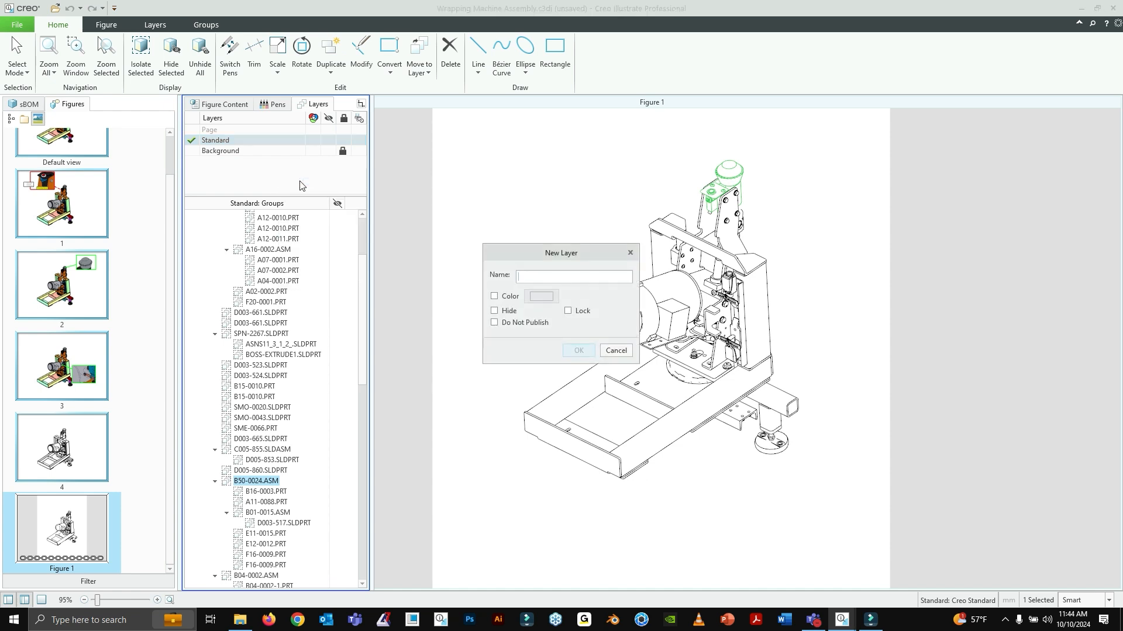
type("Drive Shaft Reel")
left_click(504, 299)
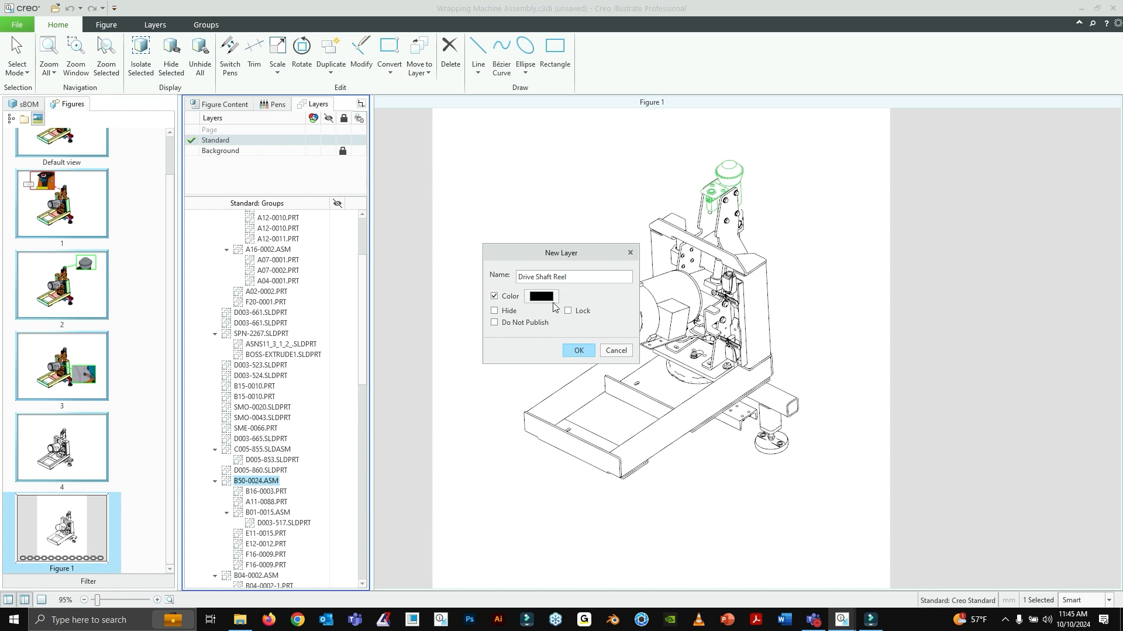
left_click(576, 351)
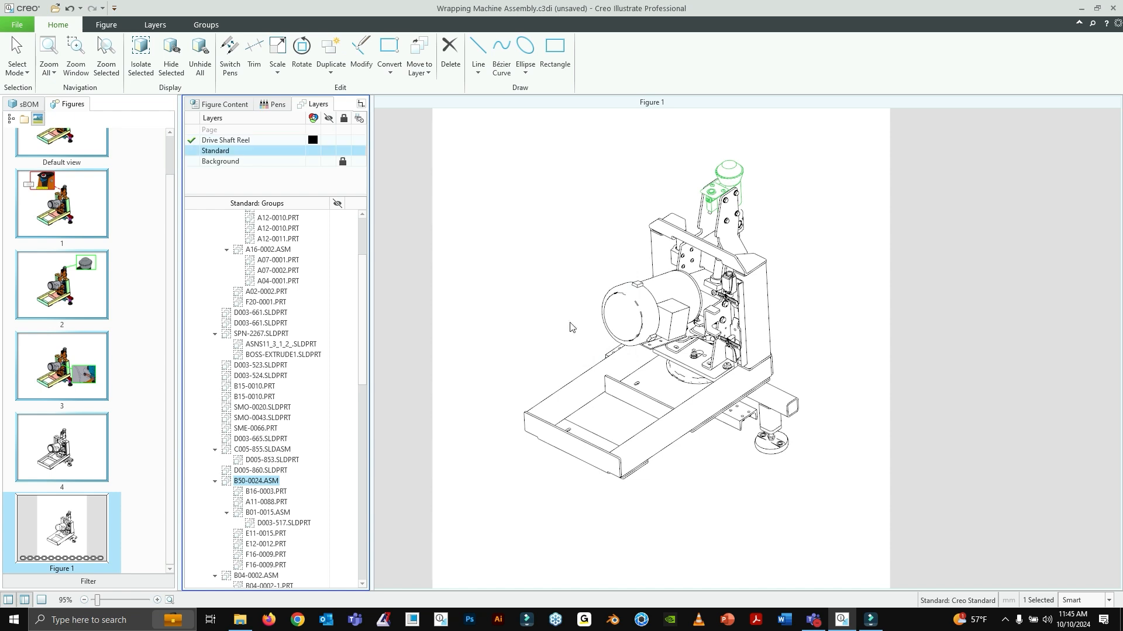
Step: Move the B50-0024.ASM group from the Standard layer to the Drive Shaft Reel layer and list that layer's groups
double_click(215, 153)
right_click(266, 483)
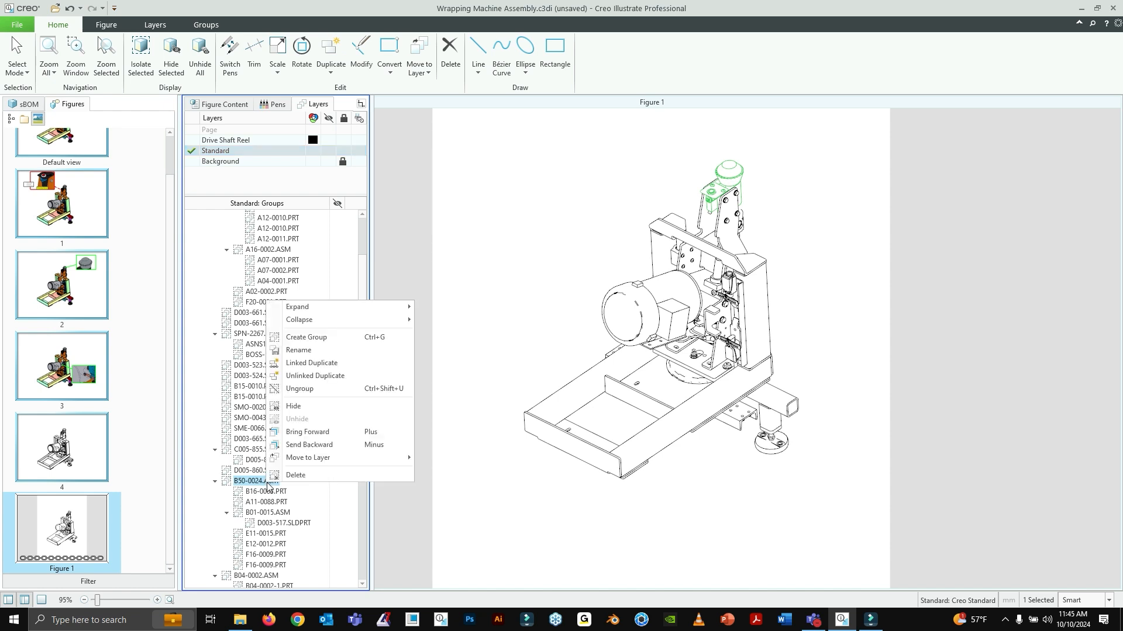
mouse_move(317, 459)
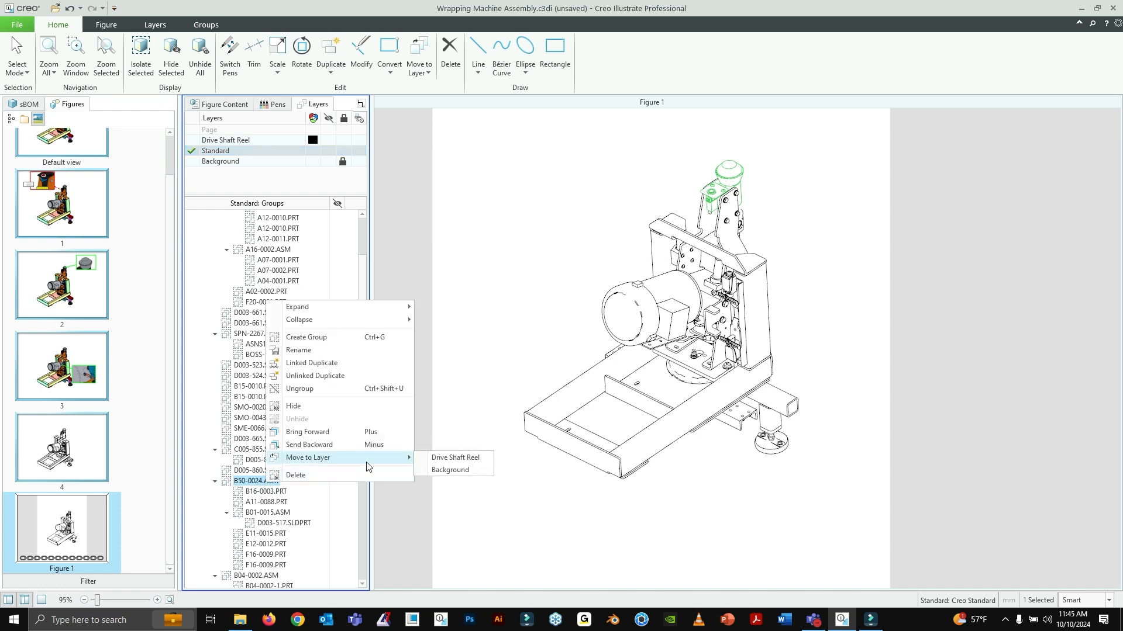
left_click(449, 469)
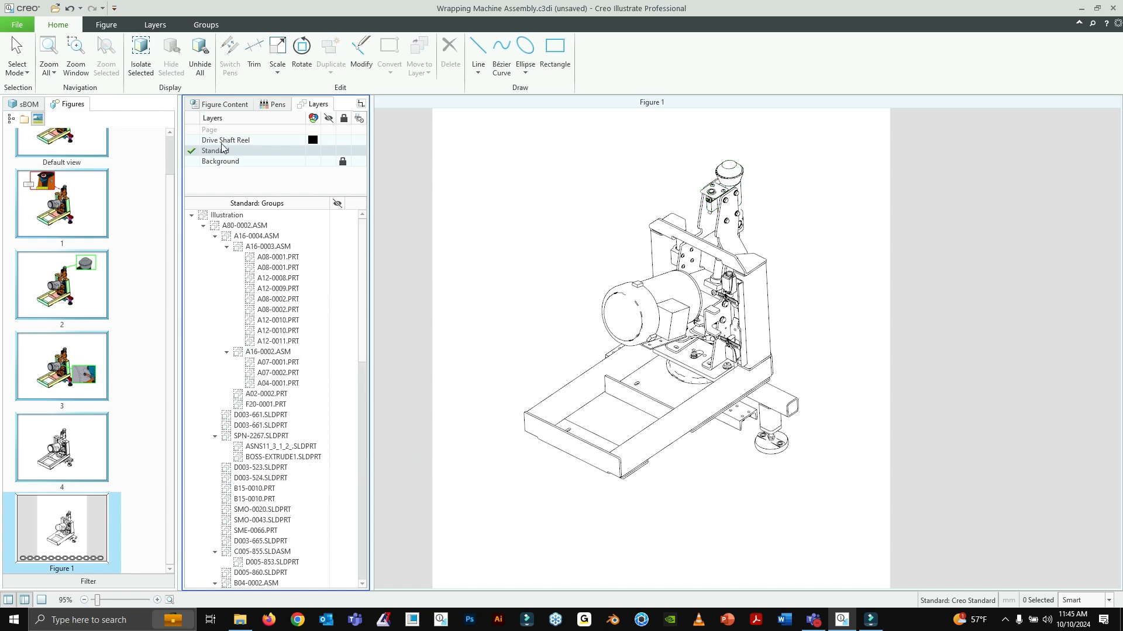
left_click(197, 148)
left_click(224, 141)
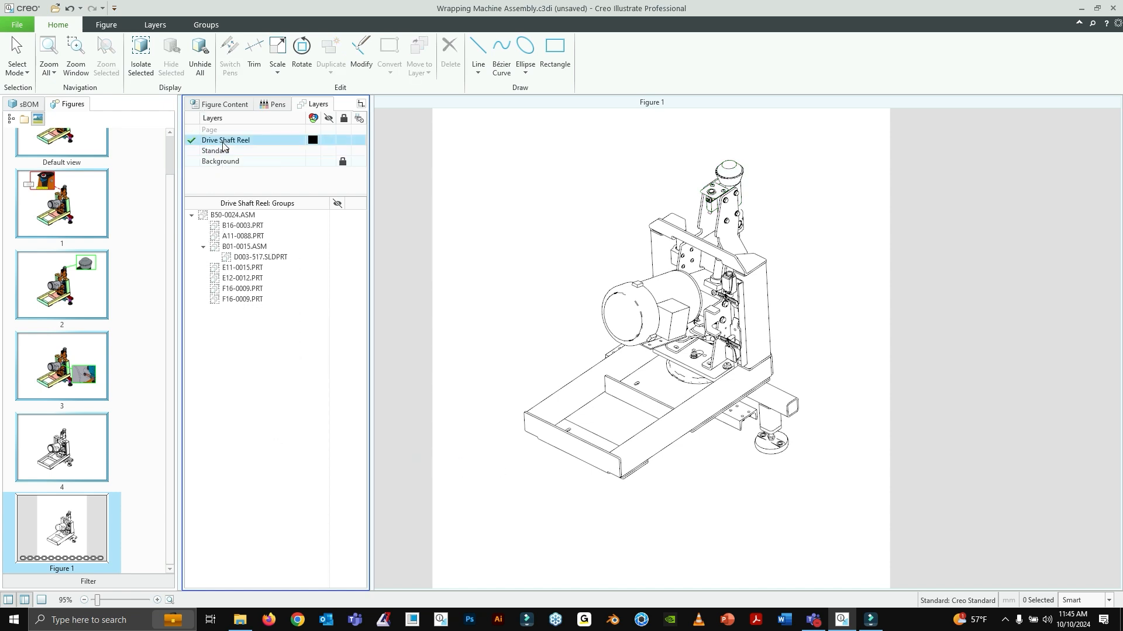
Step: Set the Drive Shaft Reel layer's color to the basic red (Red 255, Green 0, Blue 0)
double_click(298, 145)
left_click_drag(557, 258, 329, 157)
left_click(277, 197)
left_click(324, 198)
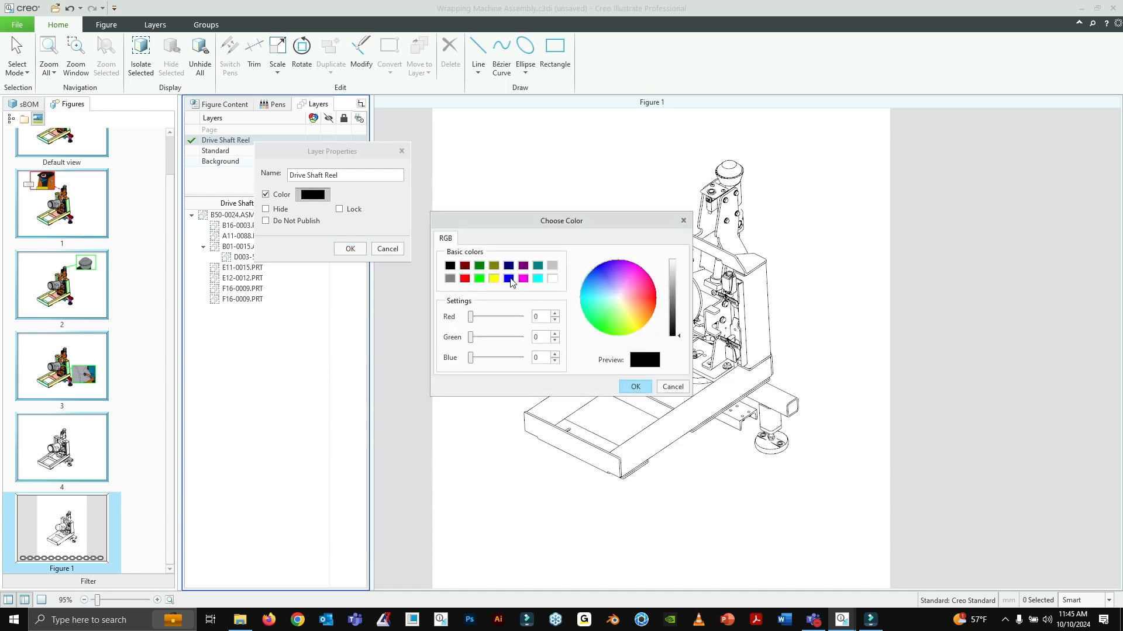
left_click(465, 279)
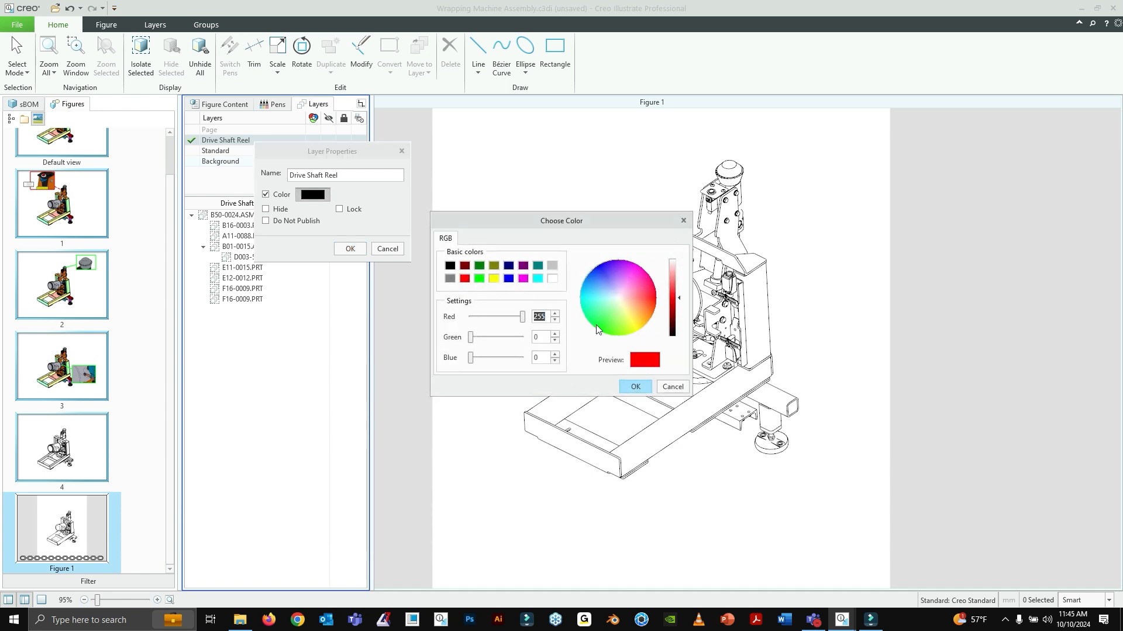
left_click(508, 279)
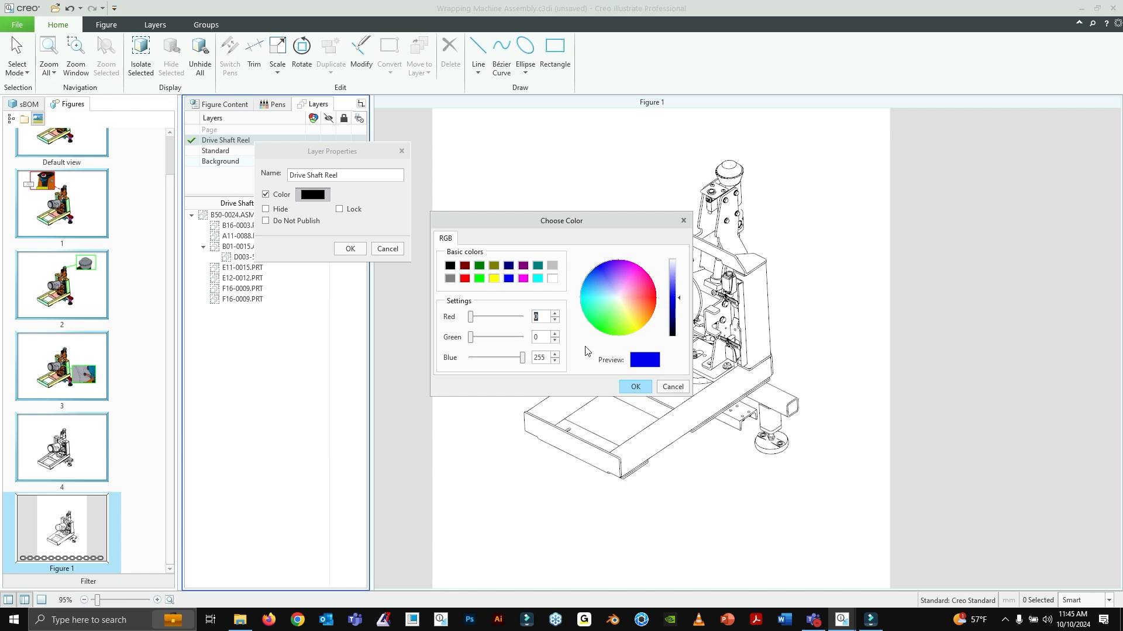
left_click(467, 278)
left_click(636, 387)
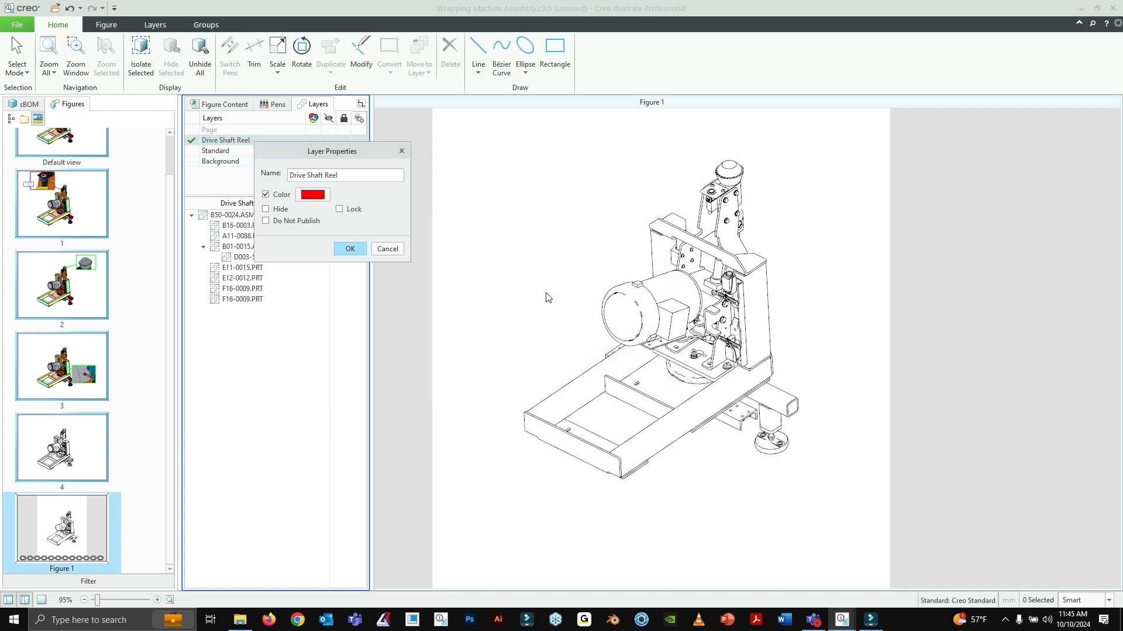
left_click(362, 253)
Step: Select the D003-517.SLDPRT cap at the top of the machine and open the Convert options for its elements
scroll(718, 201, "up", 4)
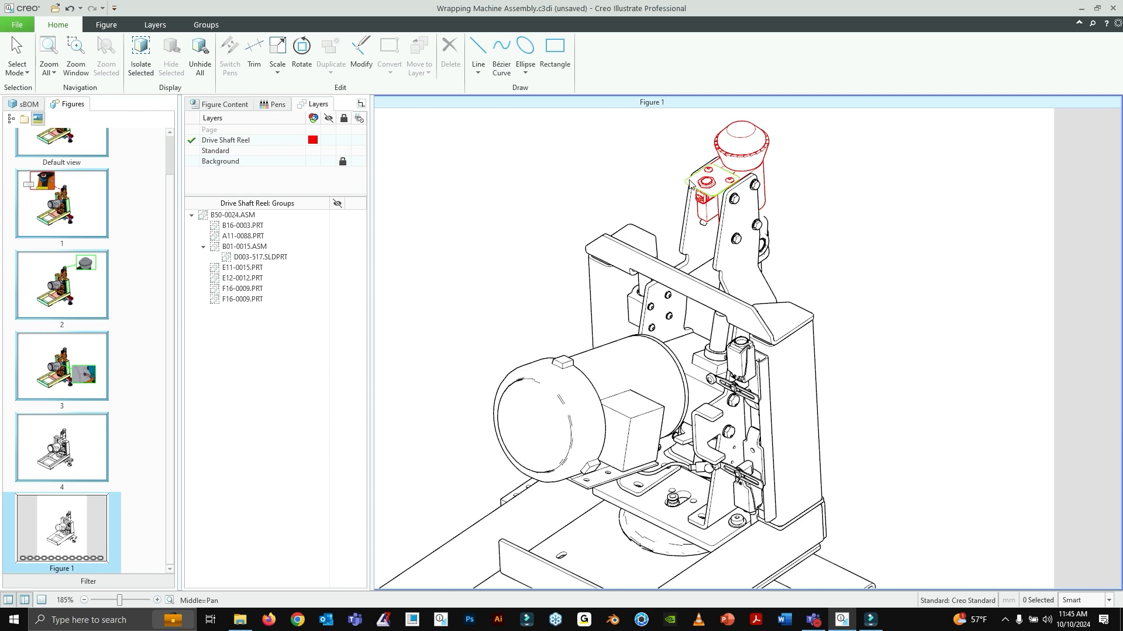
scroll(677, 237, "down", 2)
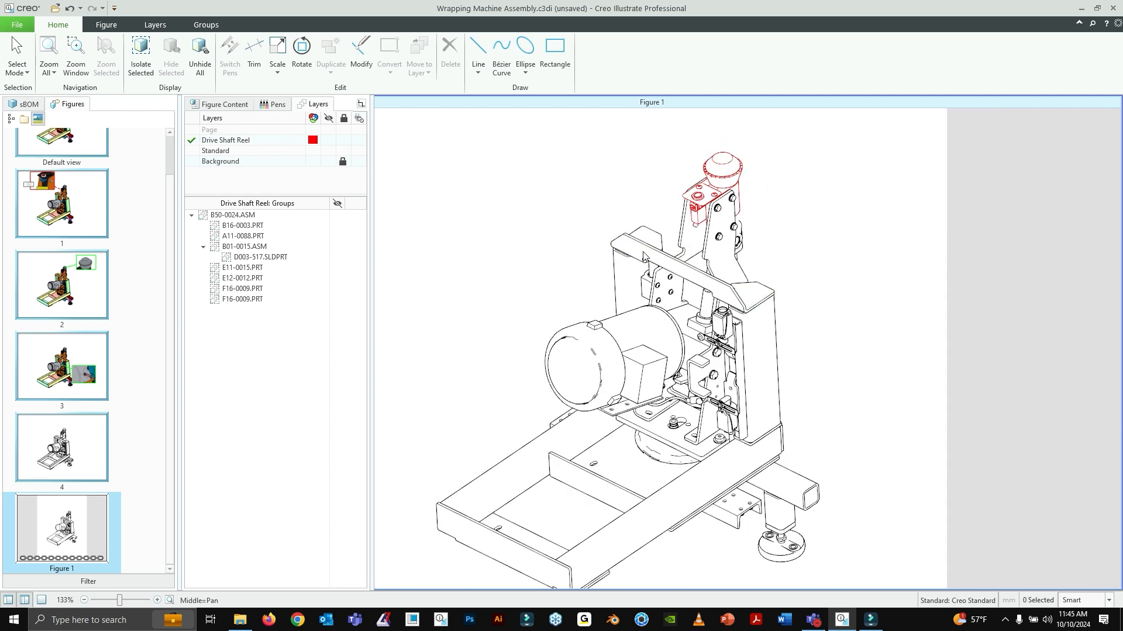
scroll(670, 266, "down", 1)
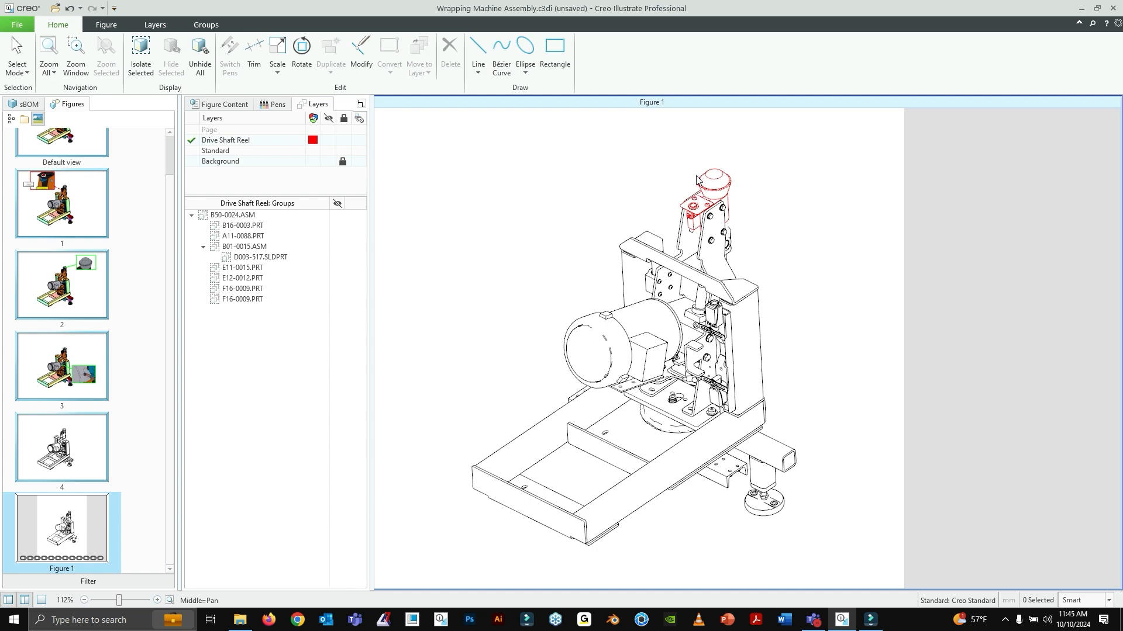
scroll(696, 179, "up", 6)
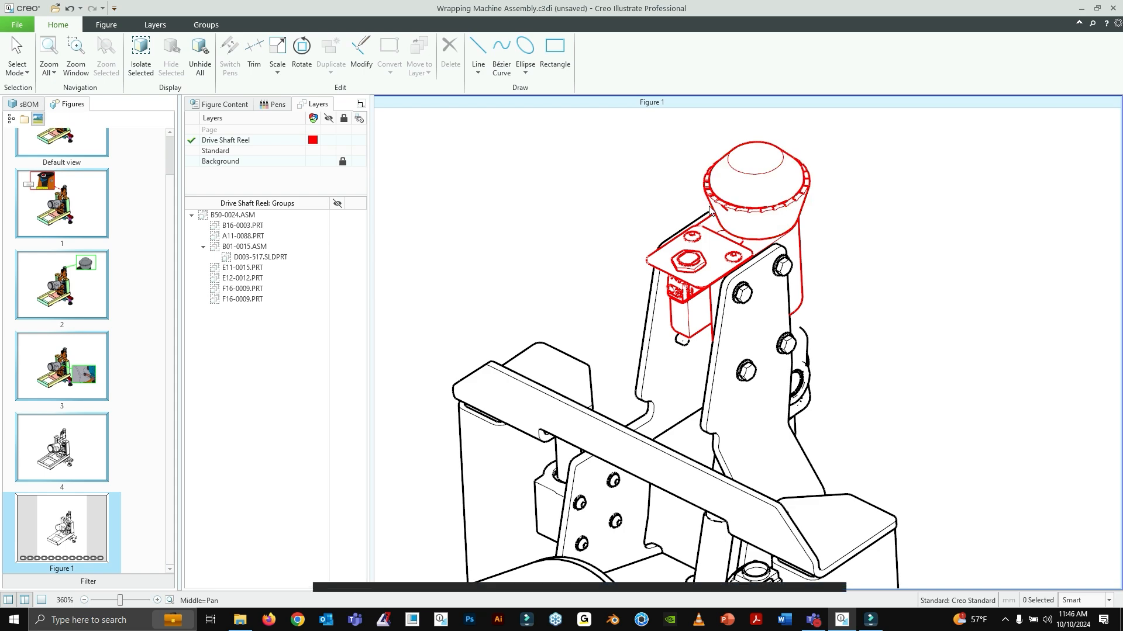
scroll(711, 212, "up", 2)
scroll(717, 217, "down", 1)
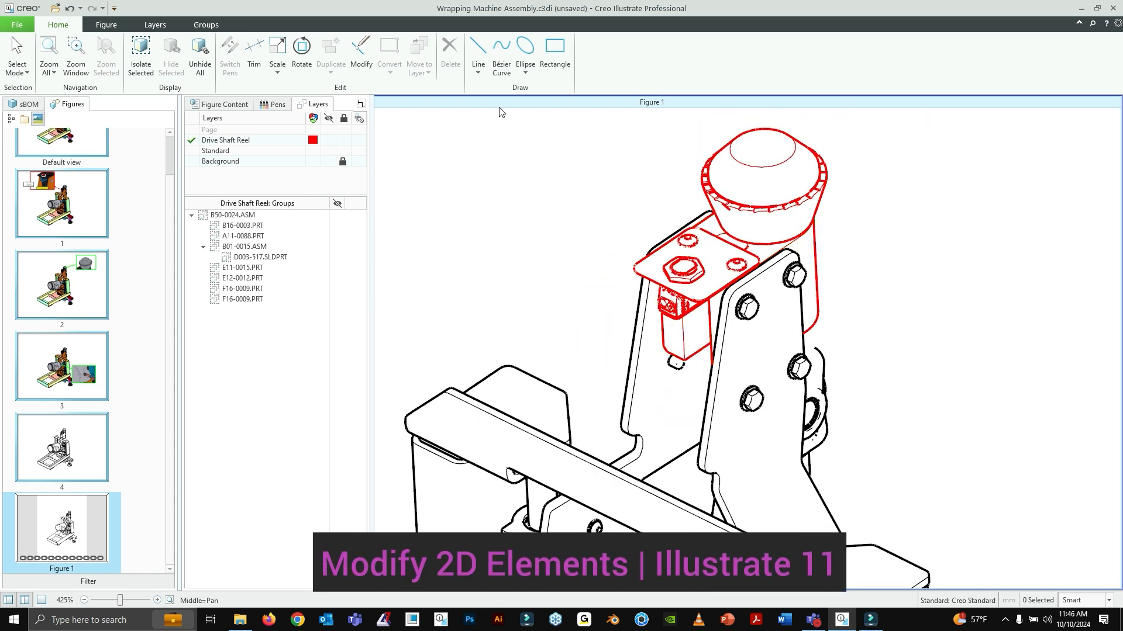
left_click(713, 159)
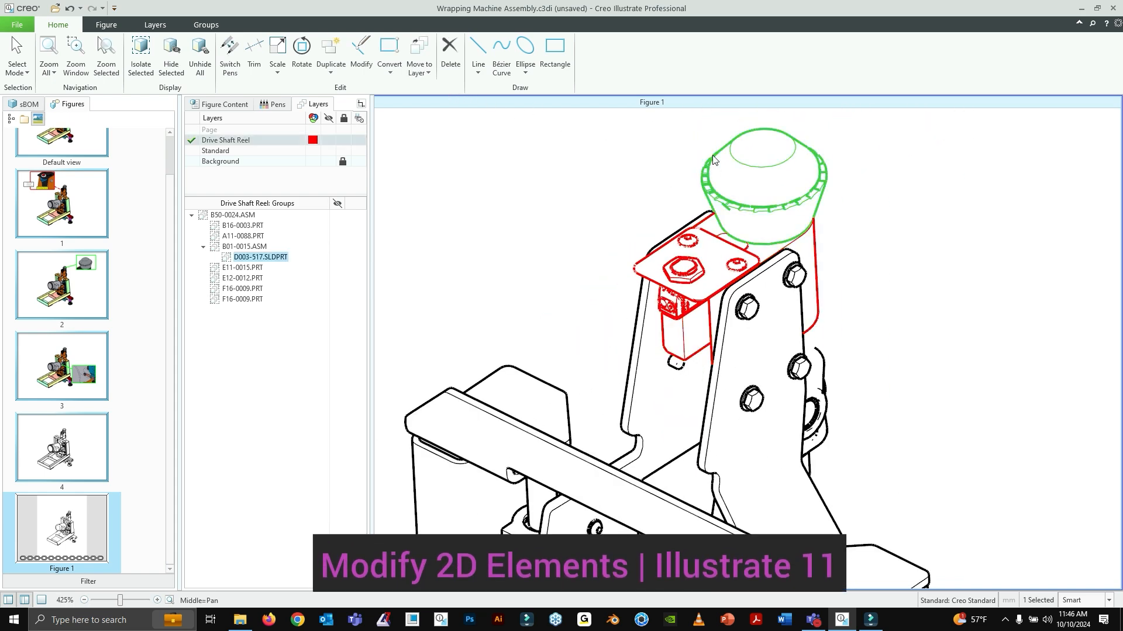
left_click(390, 69)
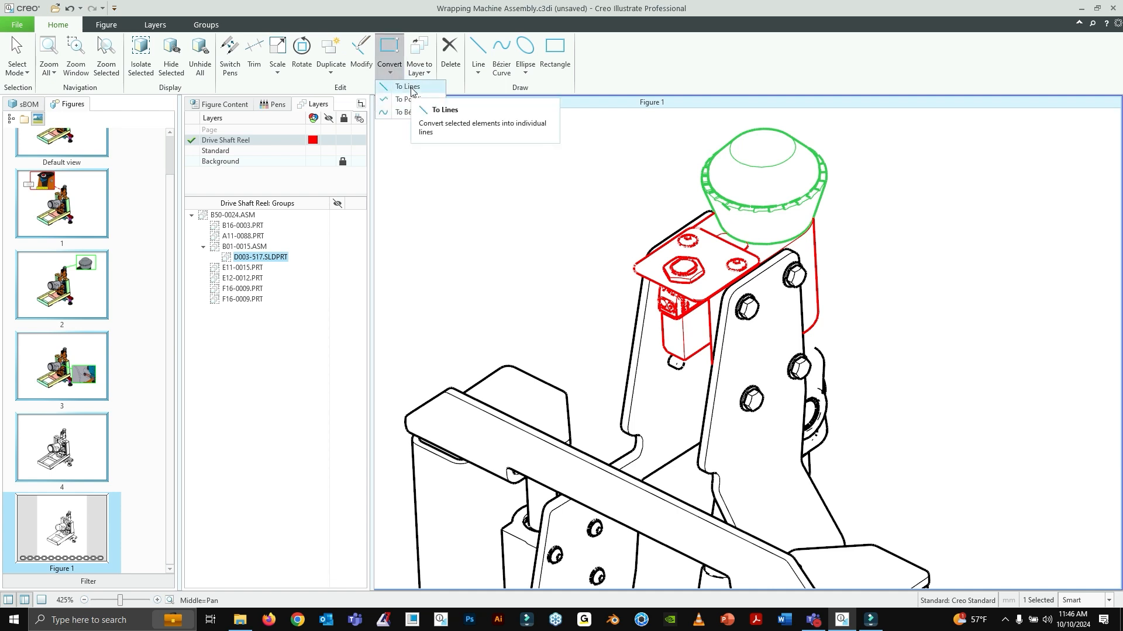
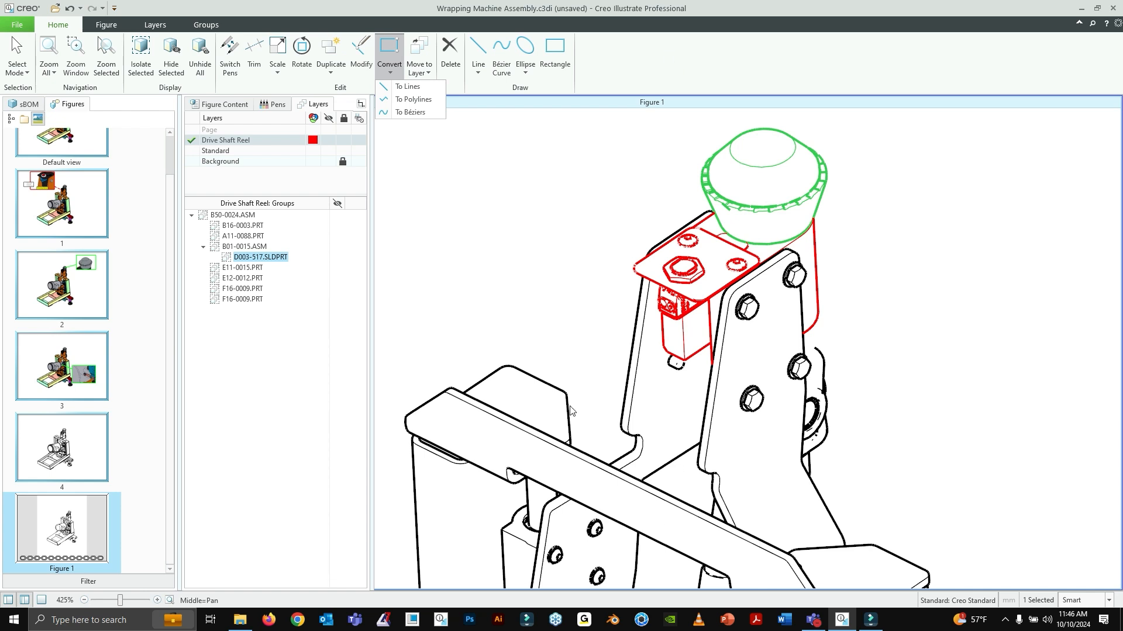
Step: Scale the short sloped edge line of part A12-0011.PRT so it extends to the tall rear plate
left_click(550, 391)
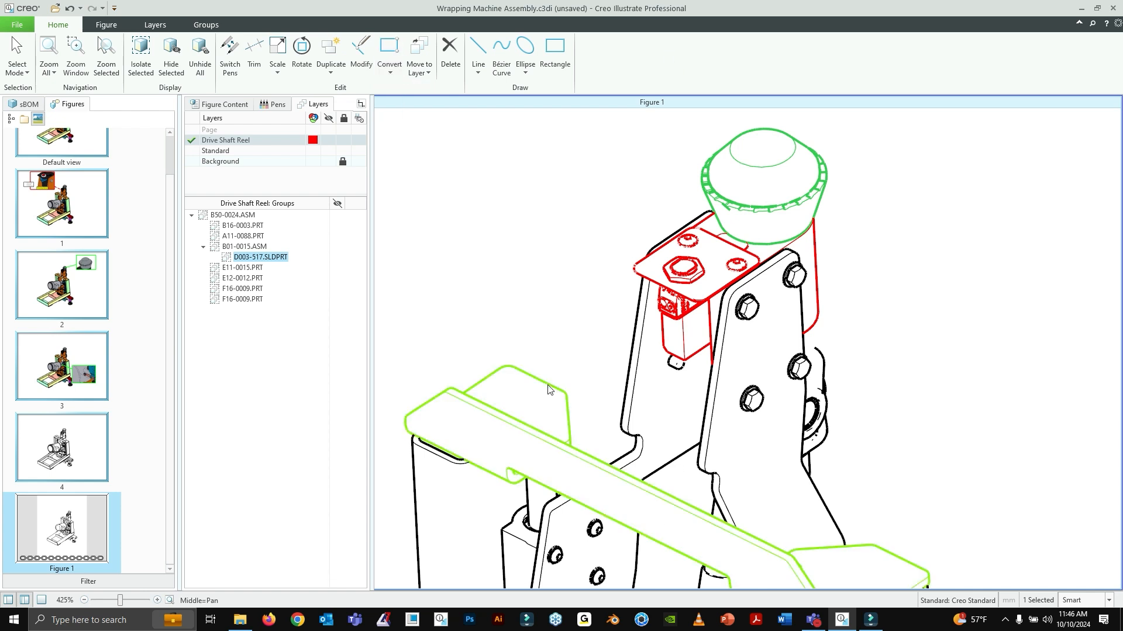
left_click(225, 152)
left_click(533, 379)
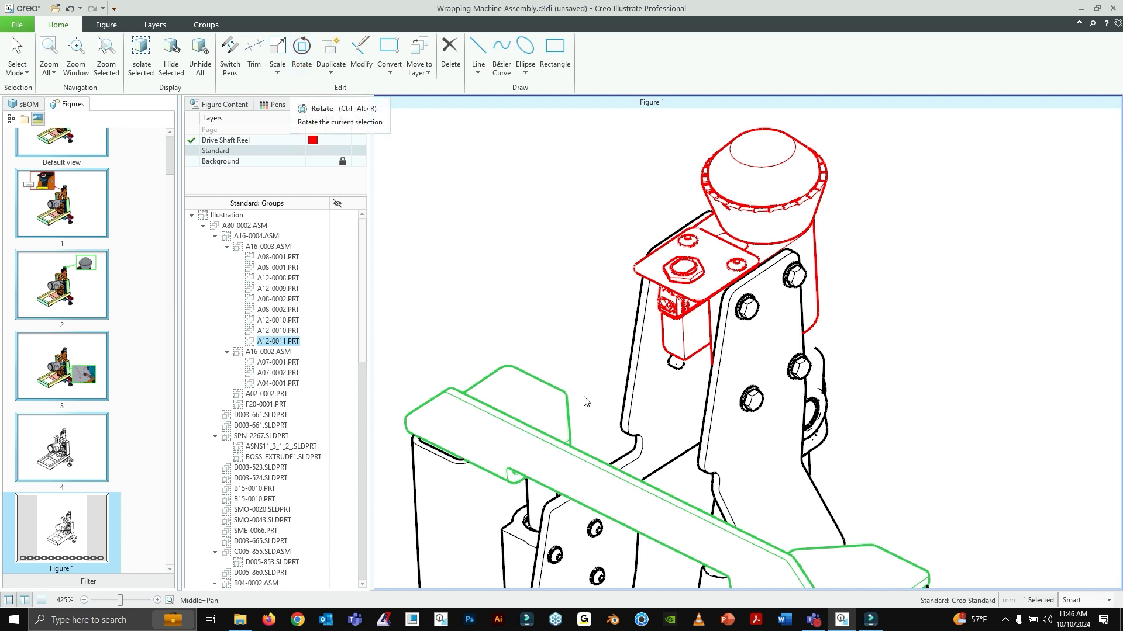
left_click(547, 388)
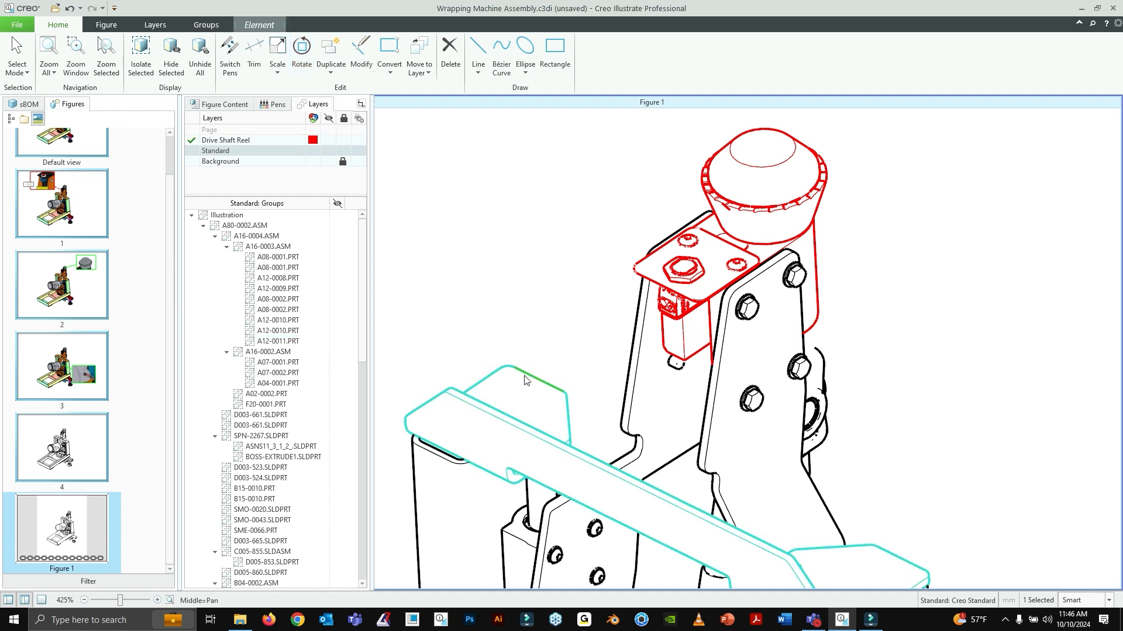
left_click(278, 73)
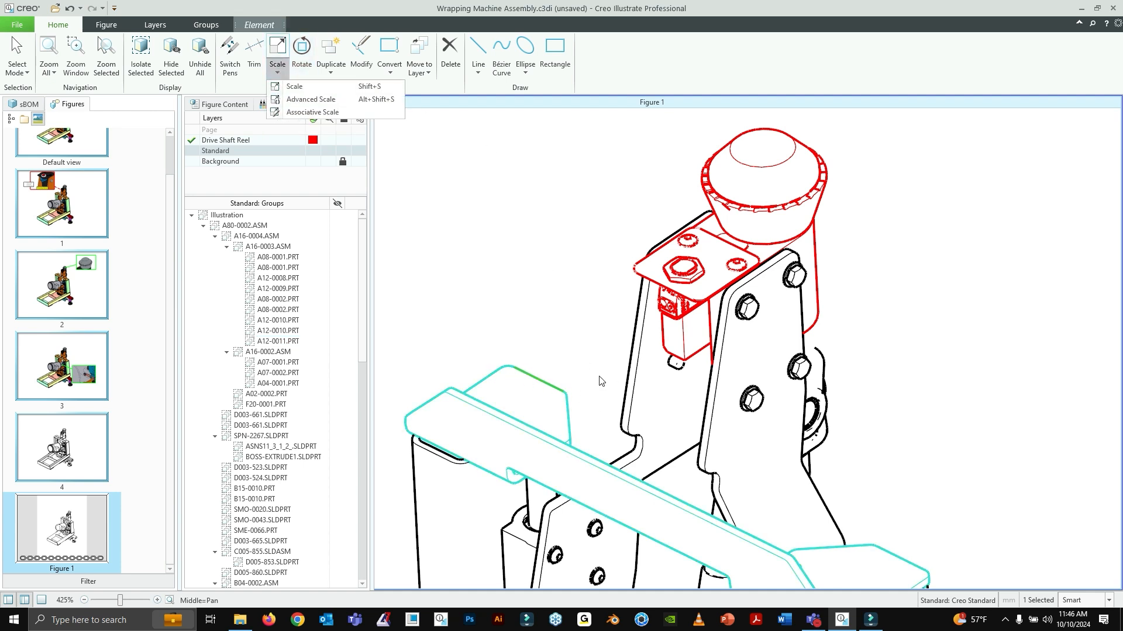
left_click(294, 86)
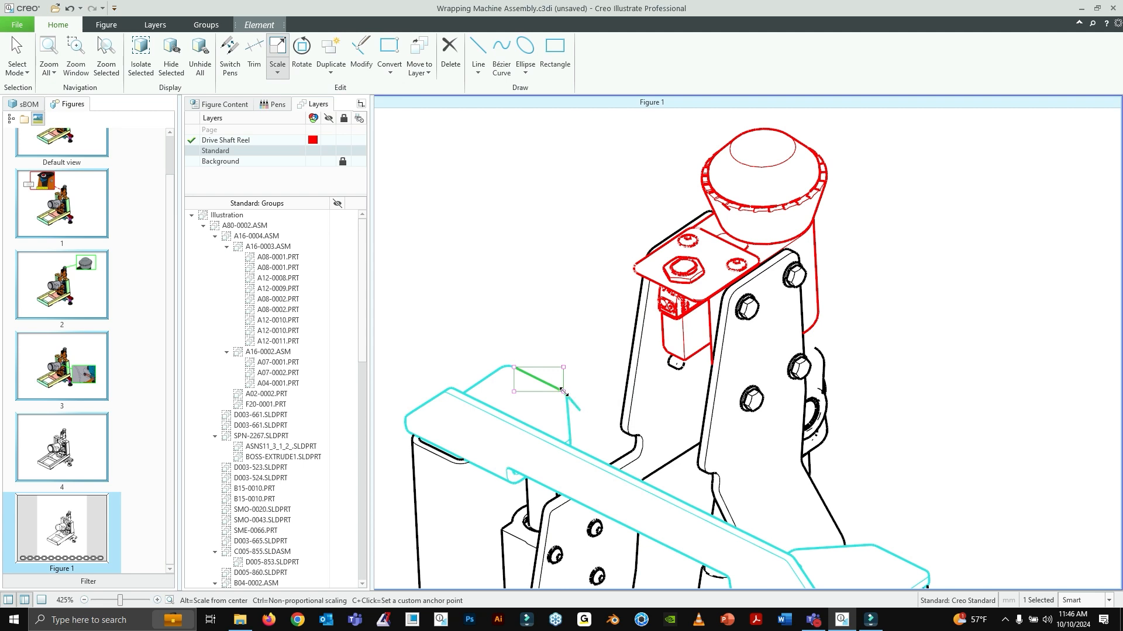
left_click_drag(563, 391, 623, 421)
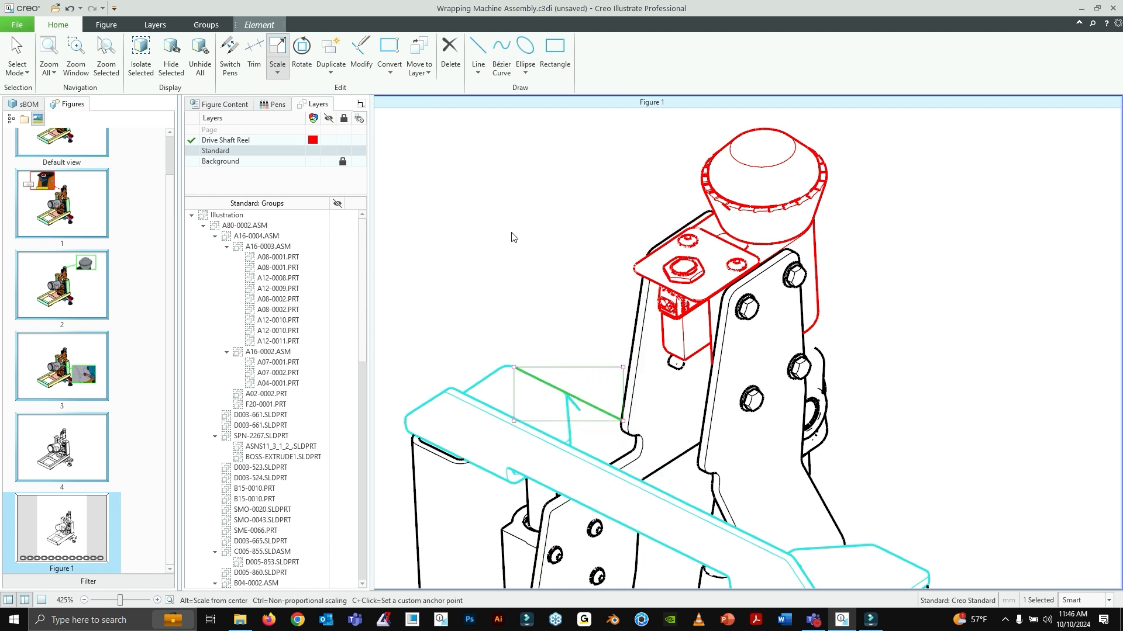
key("ctrl+z")
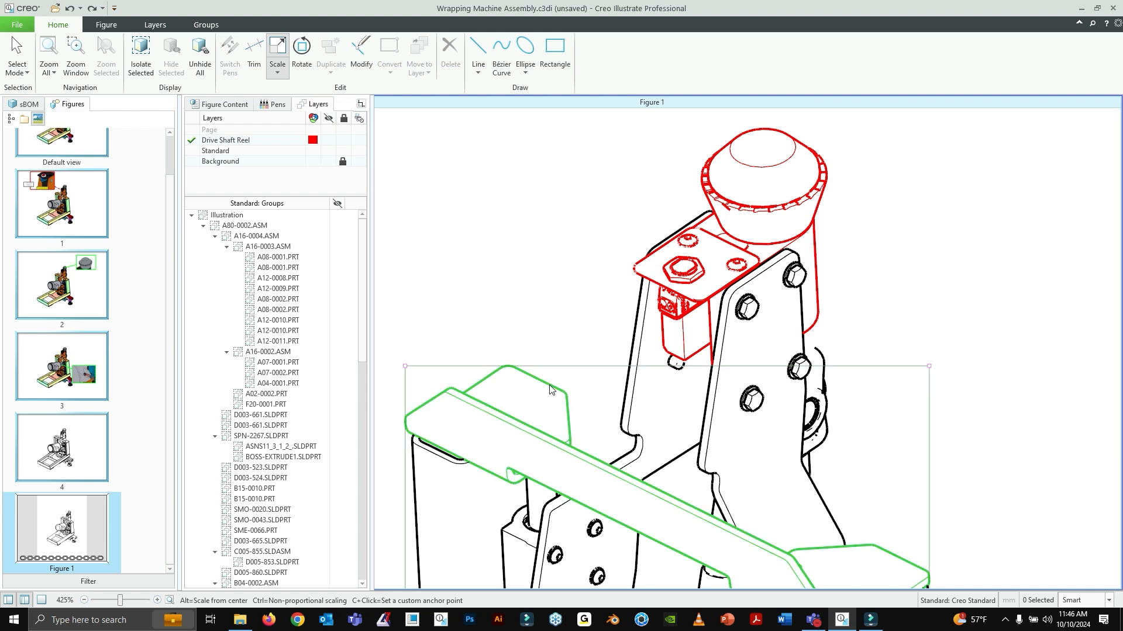
left_click(551, 390)
left_click(553, 390)
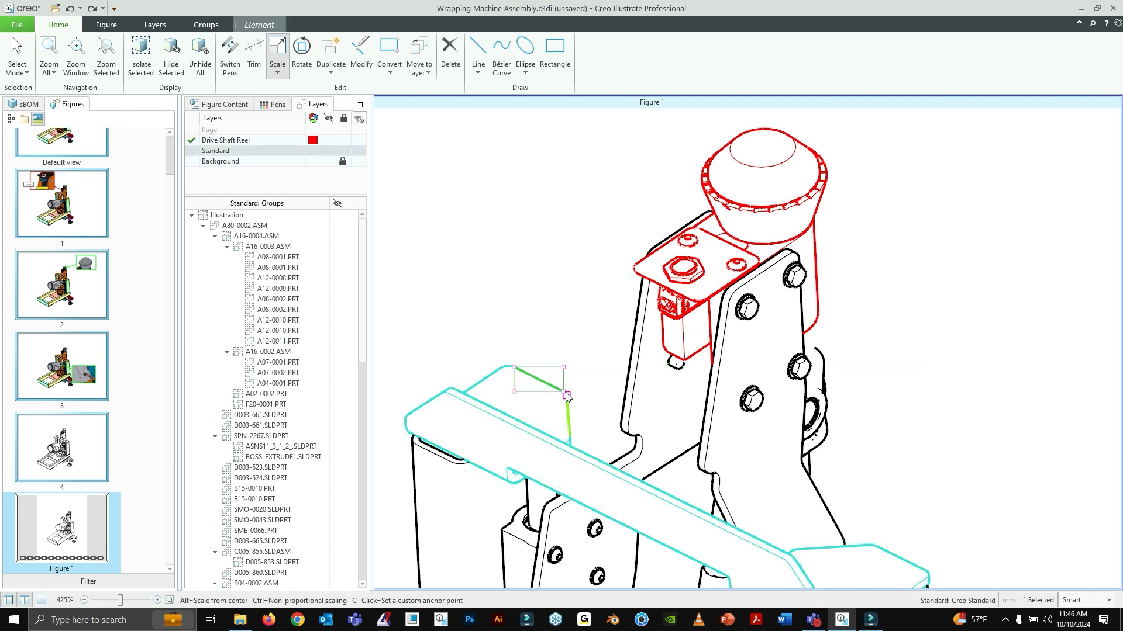
left_click_drag(562, 390, 624, 437)
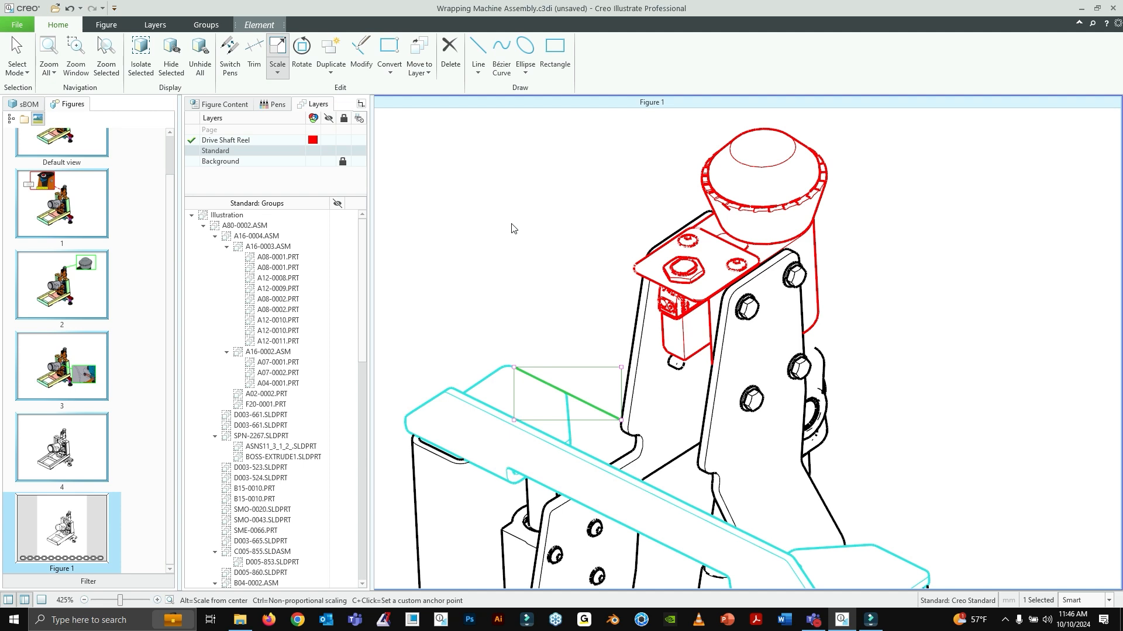
left_click(546, 287)
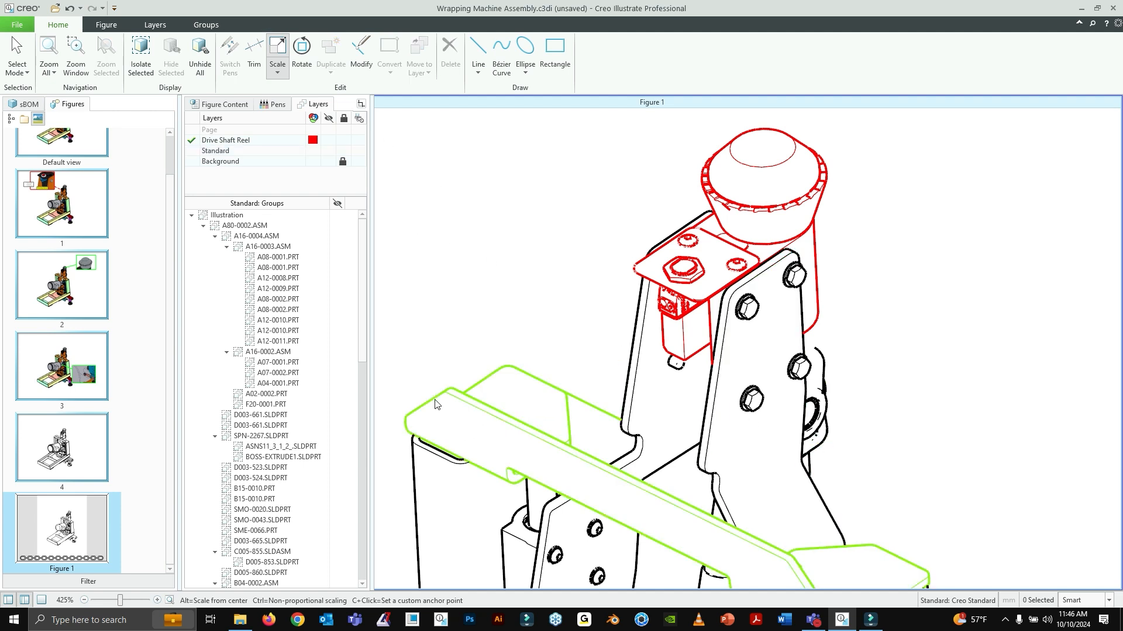
Step: Rotate the uppermost hex bolt on the front side plate clockwise about its centre
left_click(796, 276)
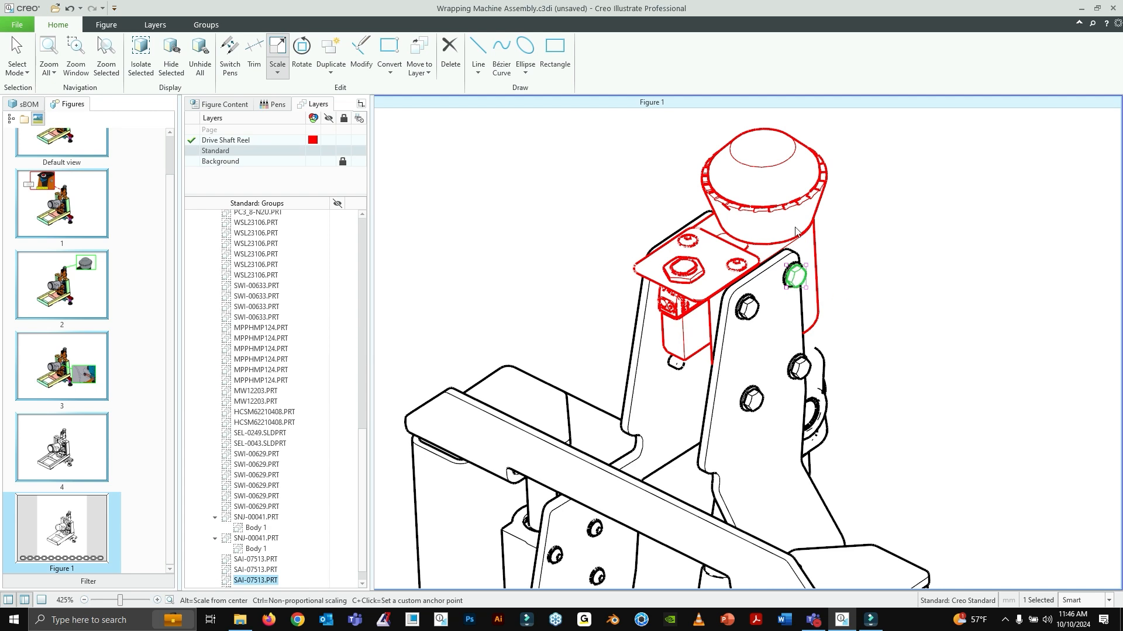
left_click(300, 56)
left_click_drag(813, 273, 808, 302)
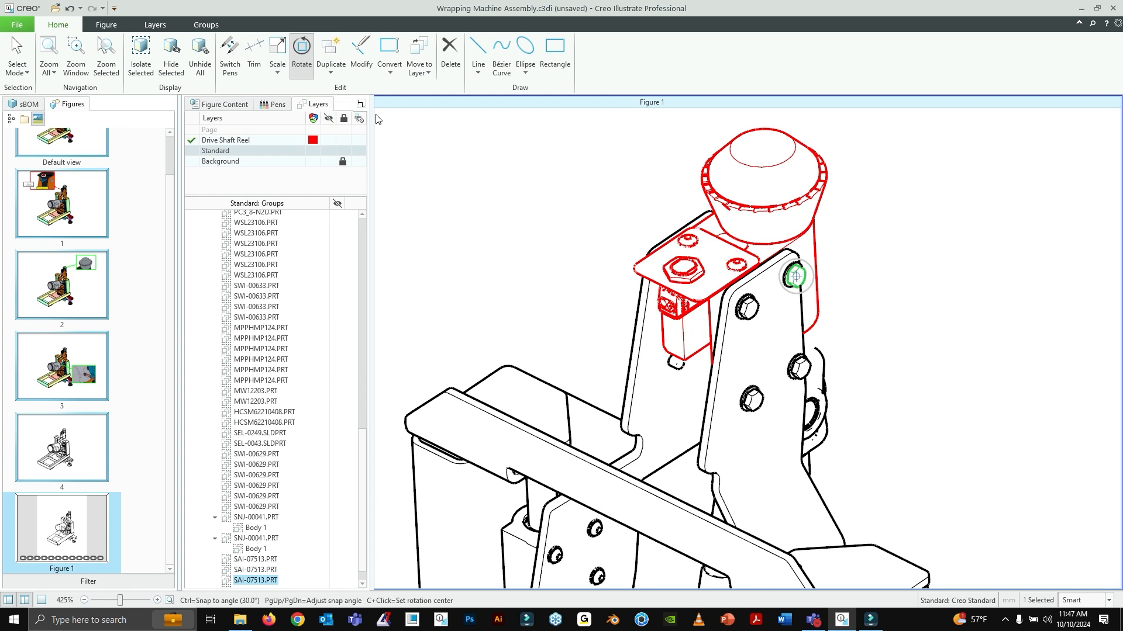
left_click(556, 224)
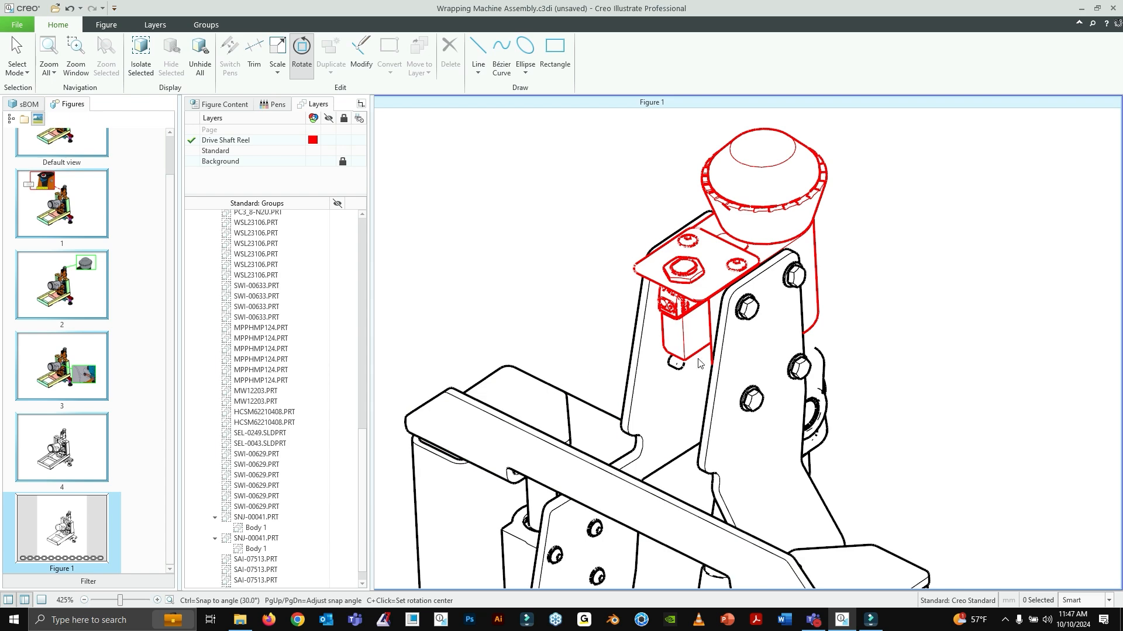
Step: Draw a straight line from the open end of the black curve to the side plate's edge
scroll(700, 360, "up", 3)
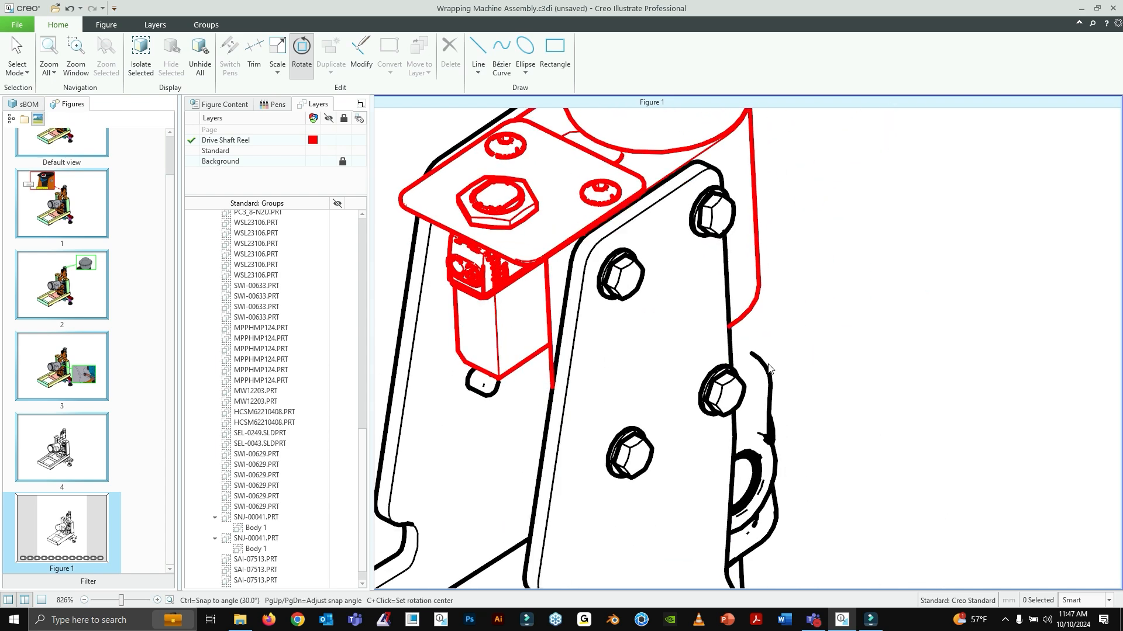
scroll(731, 358, "up", 3)
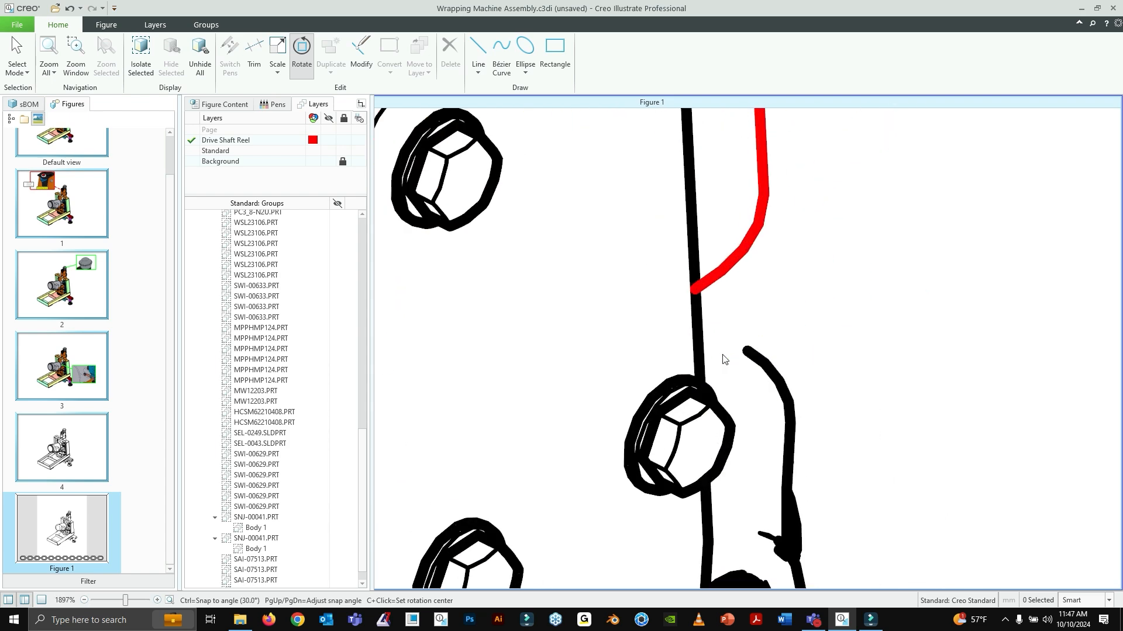
left_click(478, 53)
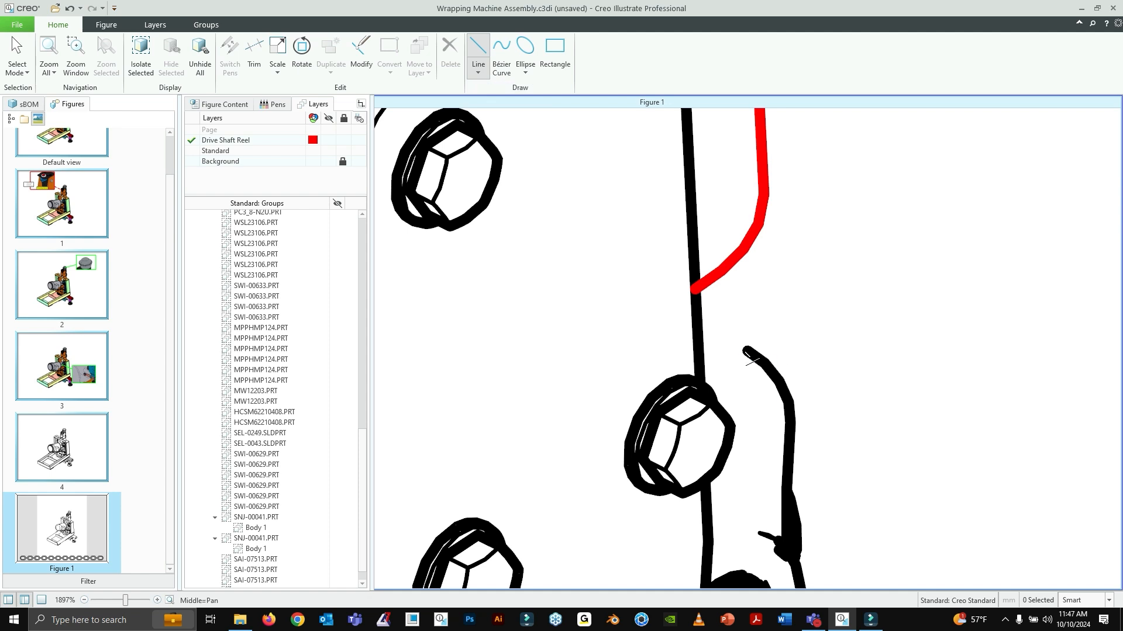
left_click_drag(745, 350, 700, 331)
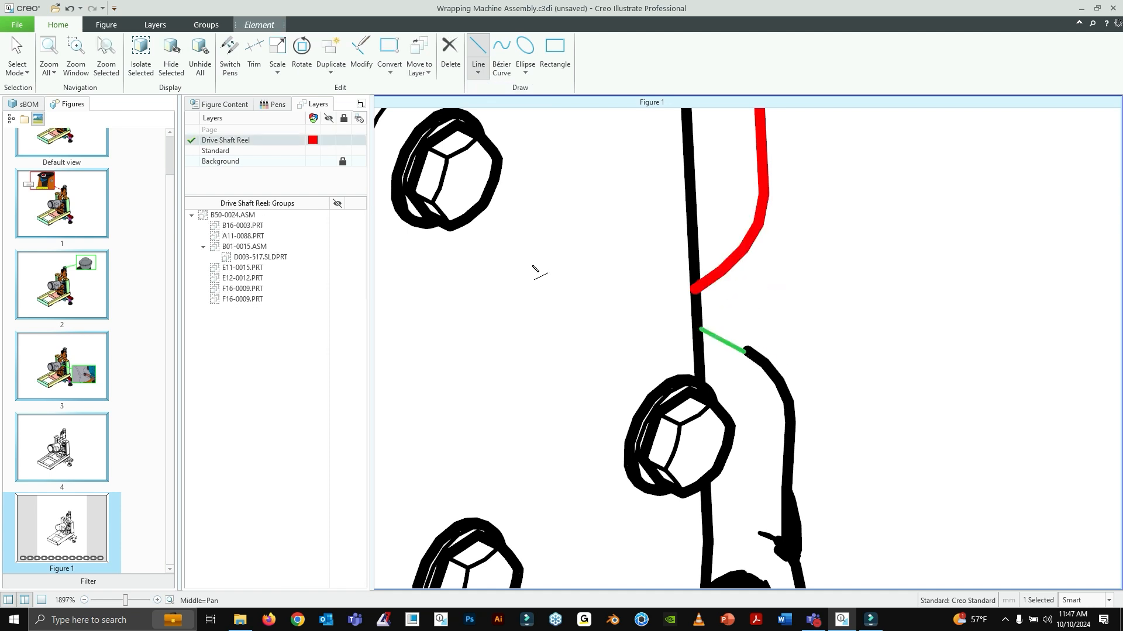
scroll(731, 355, "up", 2)
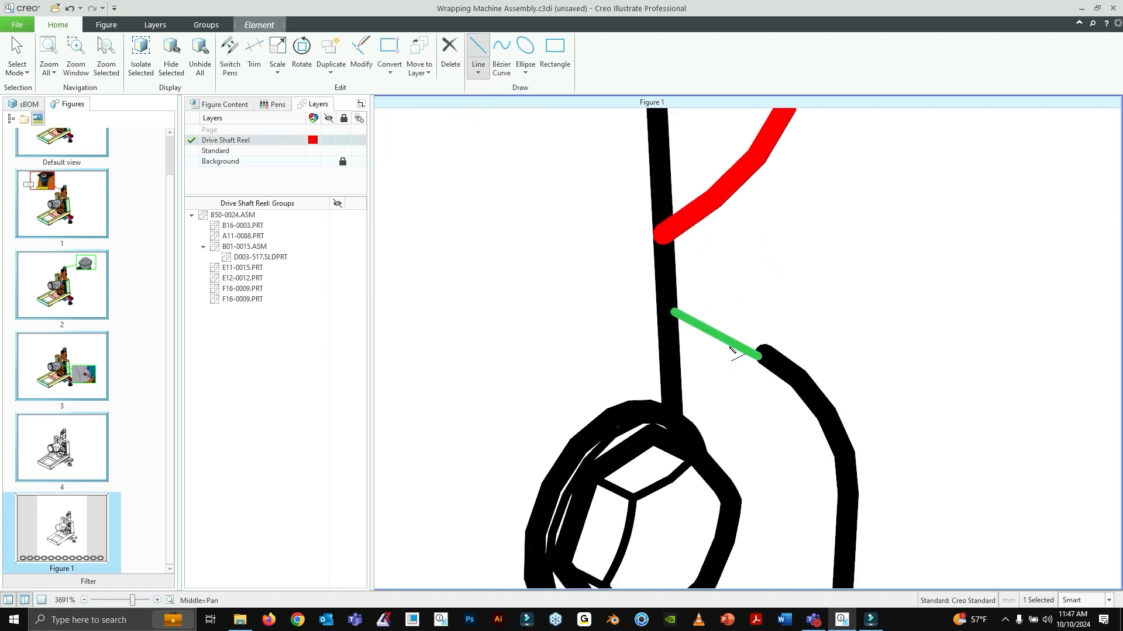
scroll(832, 313, "down", 4)
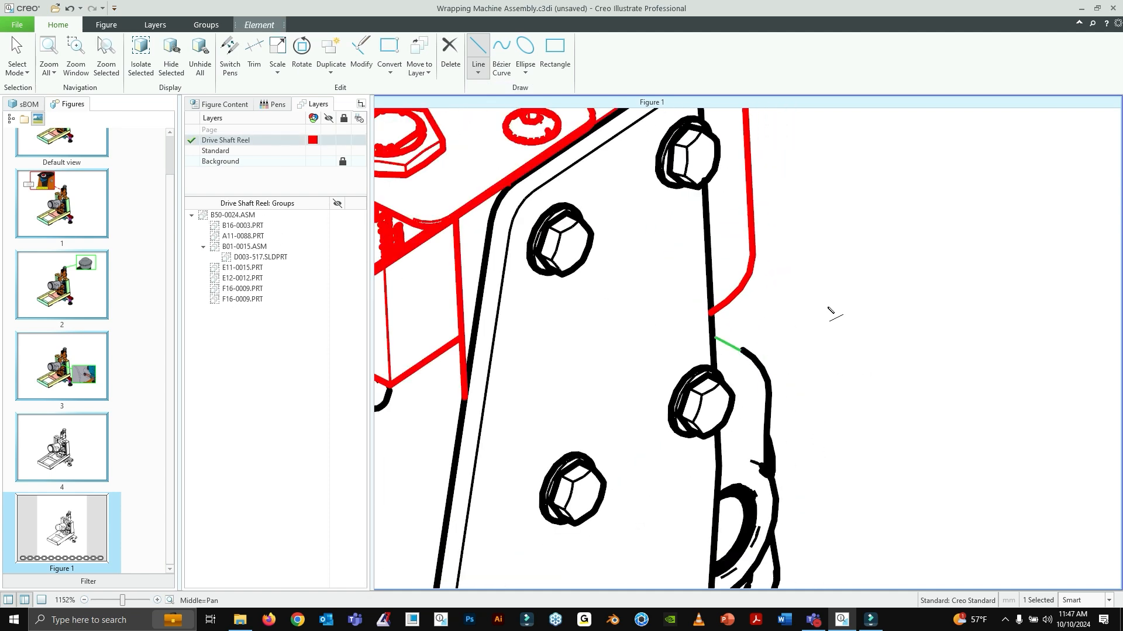
Step: Delete the line just drawn between the open curve and the side plate
left_click(17, 51)
left_click(746, 356)
left_click(730, 345)
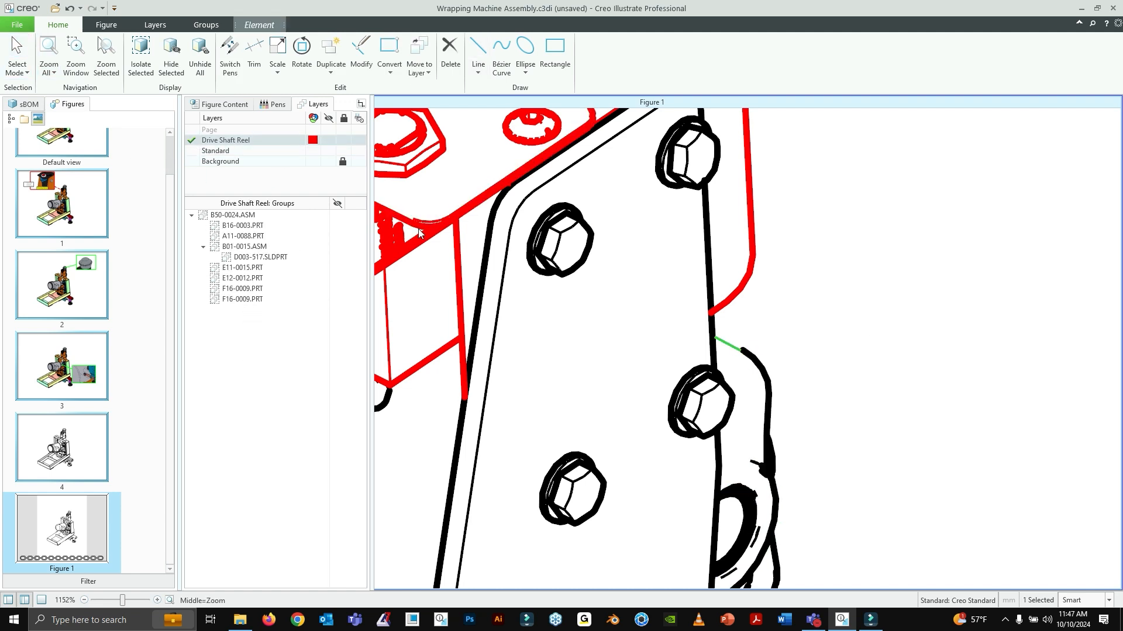
key("Delete")
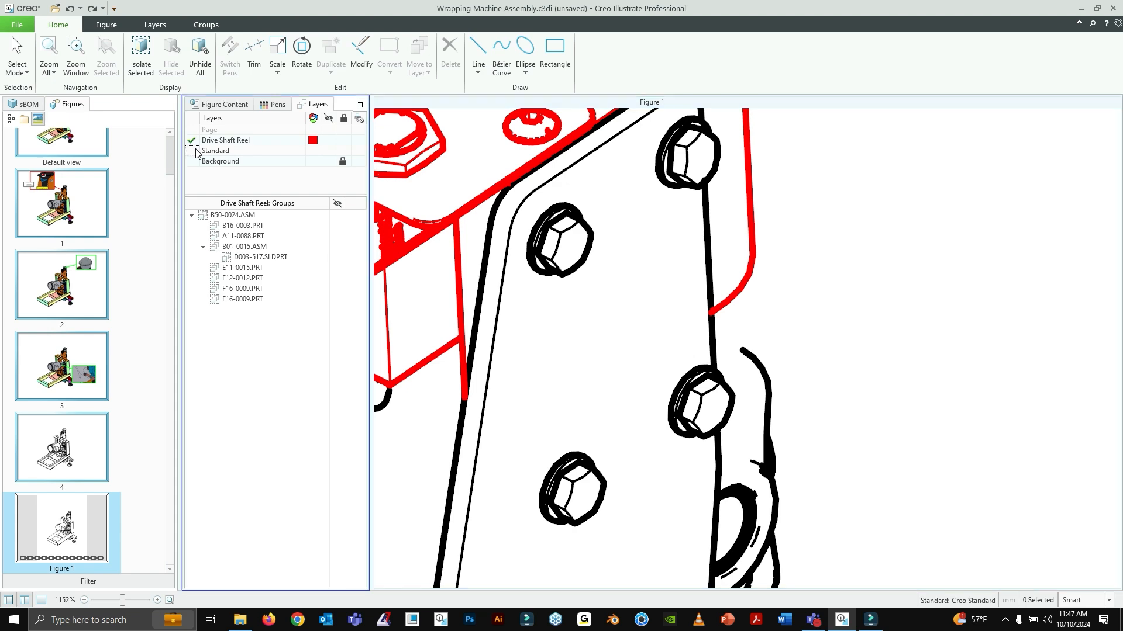
Step: Make Standard the active layer and close the gap between the open black curve and the side plate's edge
left_click(238, 152)
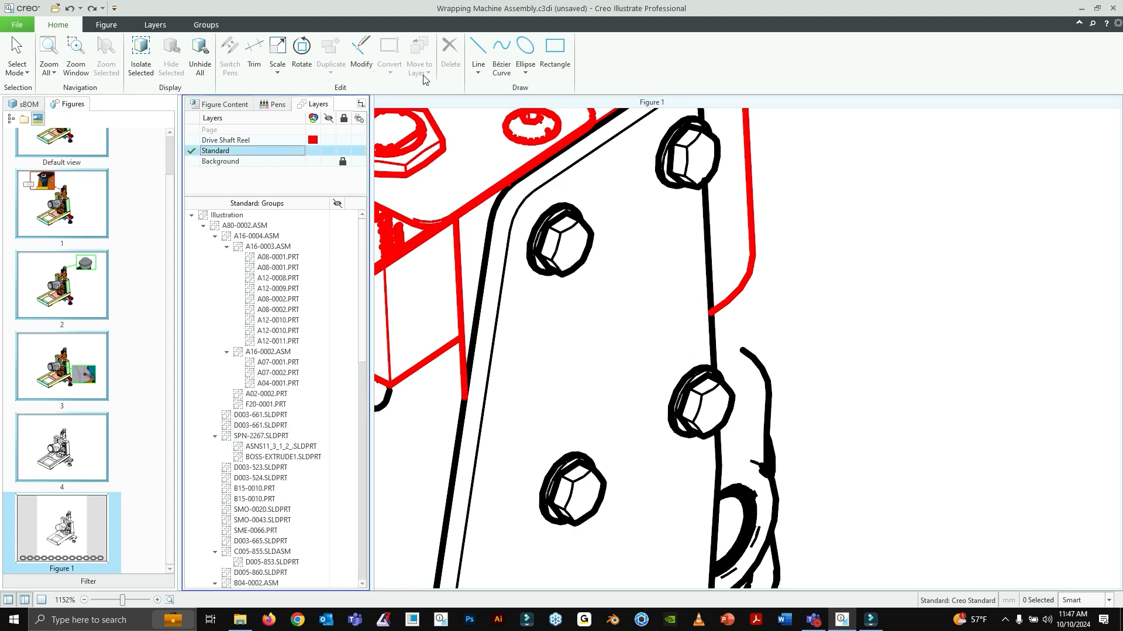
key("ctrl+z")
scroll(784, 374, "down", 5)
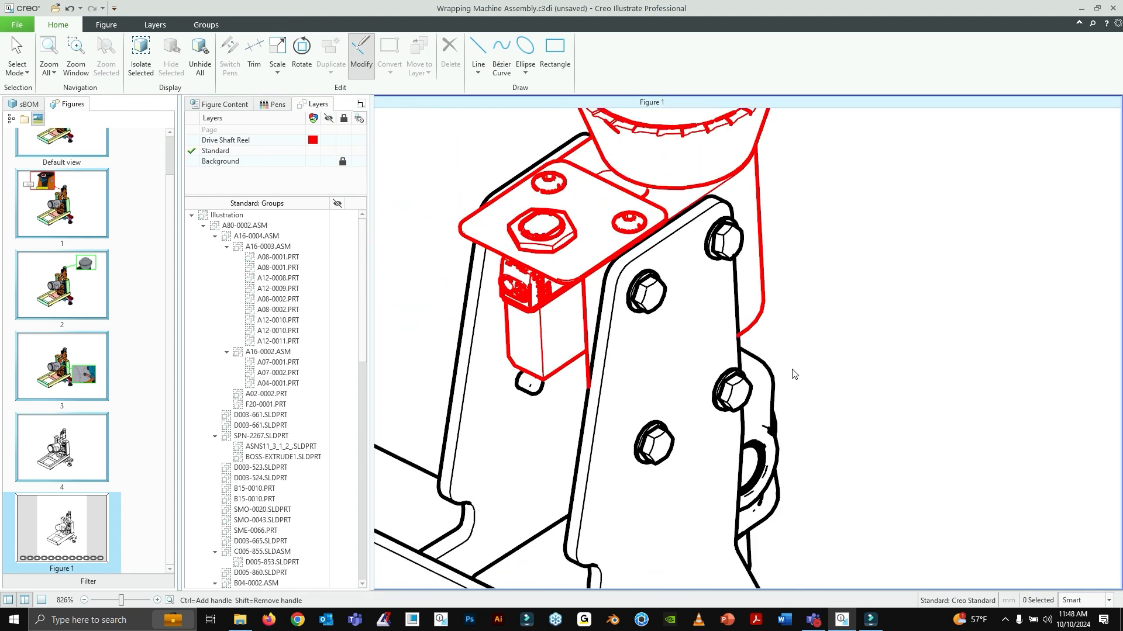
scroll(709, 314, "up", 2)
scroll(709, 314, "up", 3)
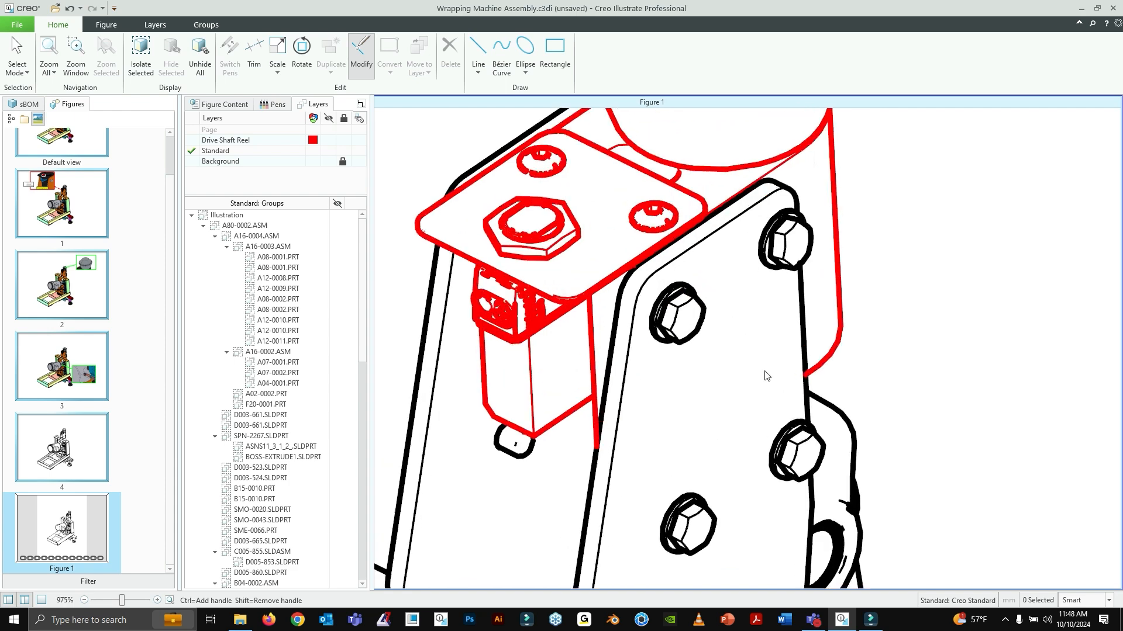
scroll(760, 376, "down", 2)
scroll(760, 377, "up", 1)
scroll(760, 377, "down", 1)
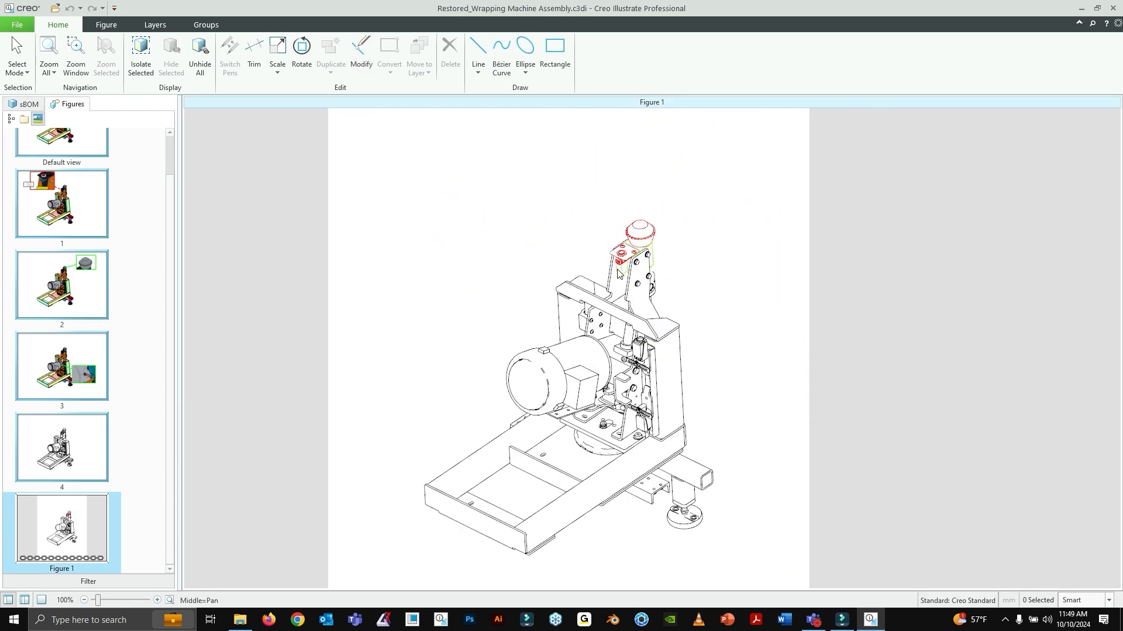
scroll(617, 272, "up", 1)
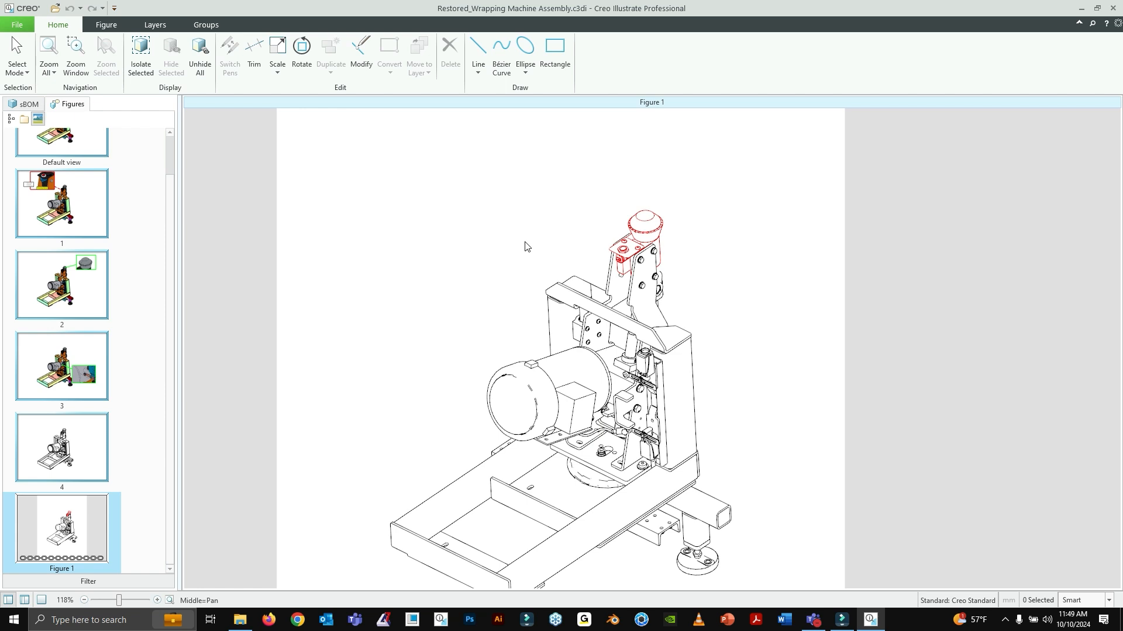
middle_click_drag(542, 355, 553, 284)
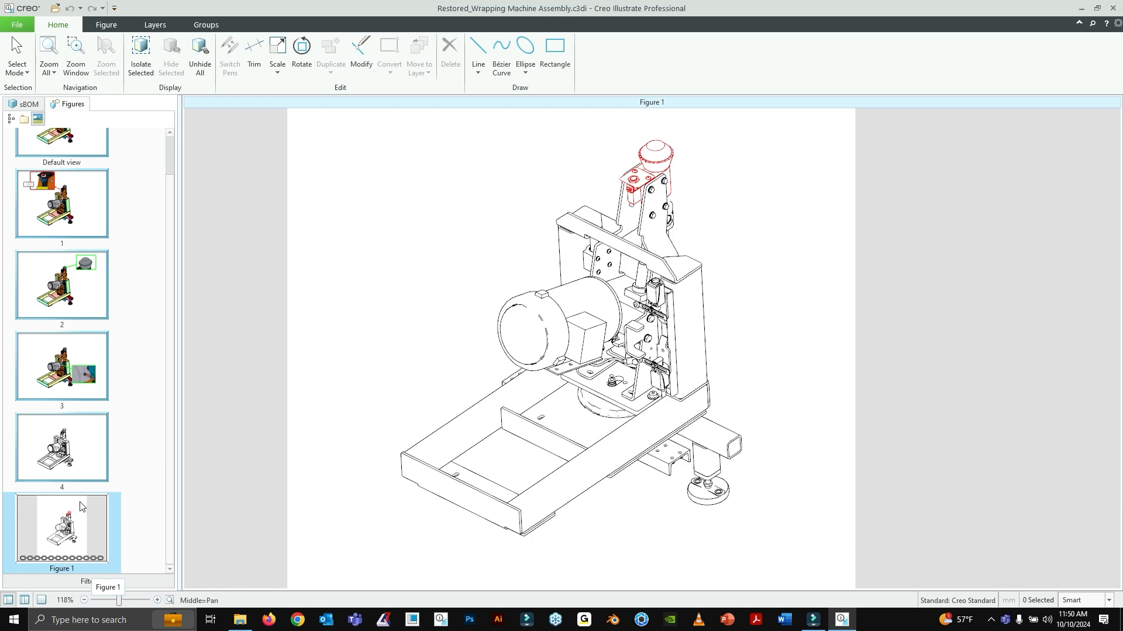
Step: Open figure 4 and move the motor about 262 mm along its axis away from the mounting flange
left_click(69, 454)
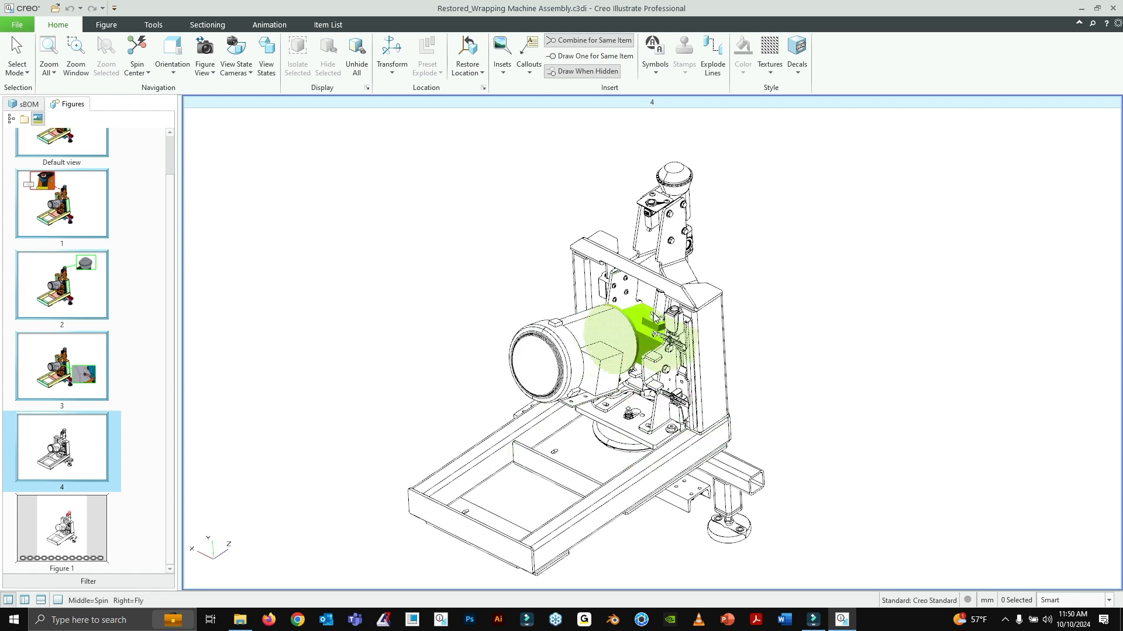
left_click(579, 349)
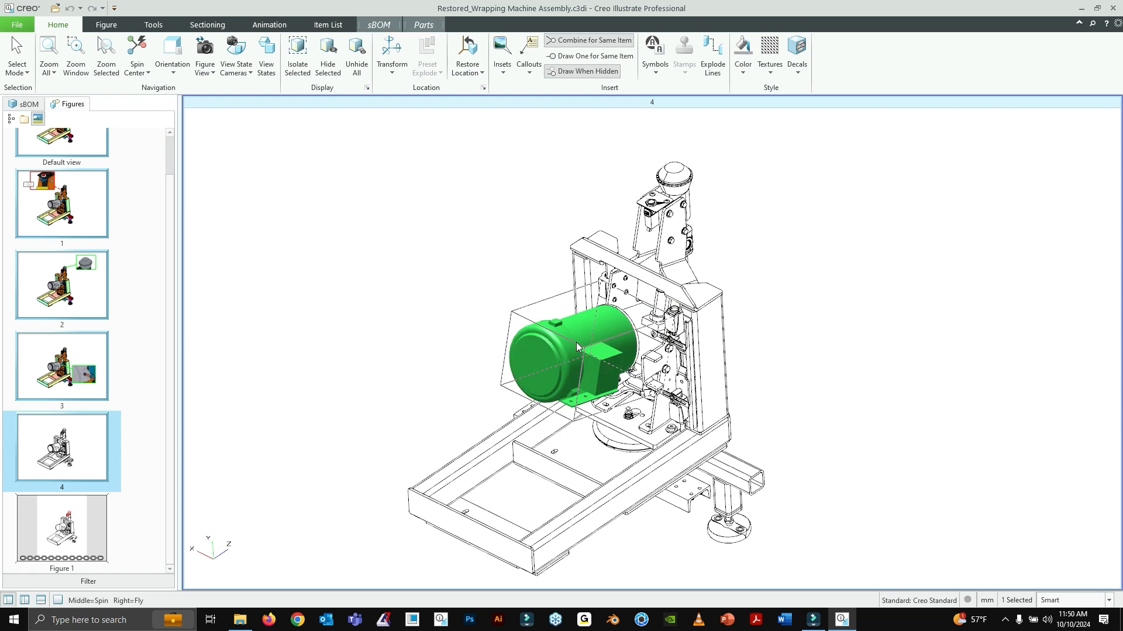
left_click(395, 72)
left_click(404, 87)
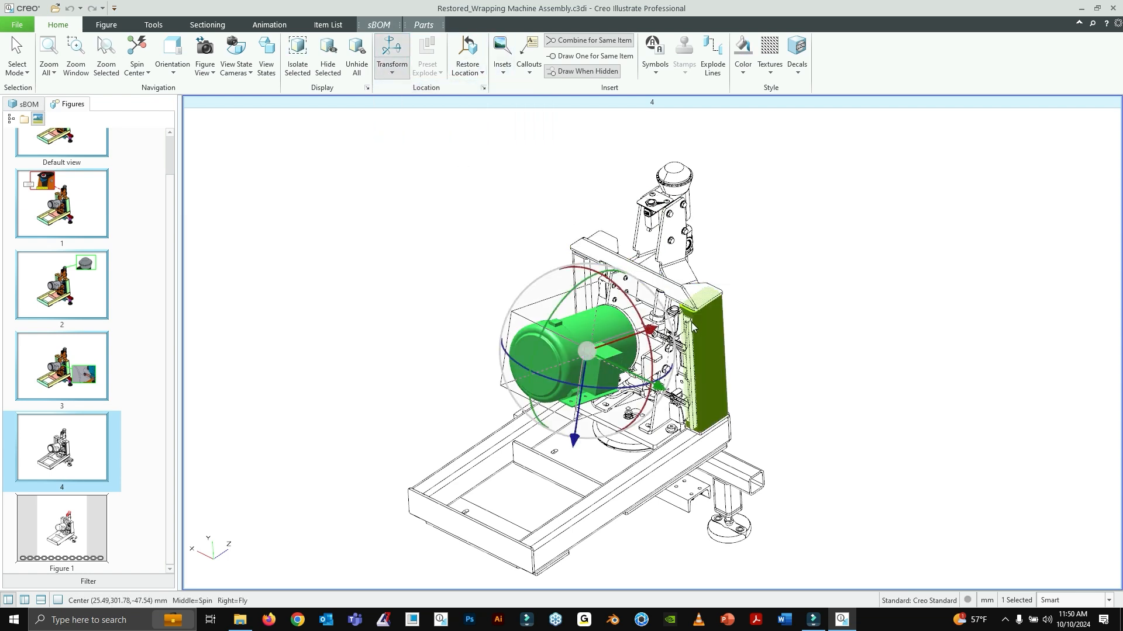
left_click_drag(650, 331, 579, 355)
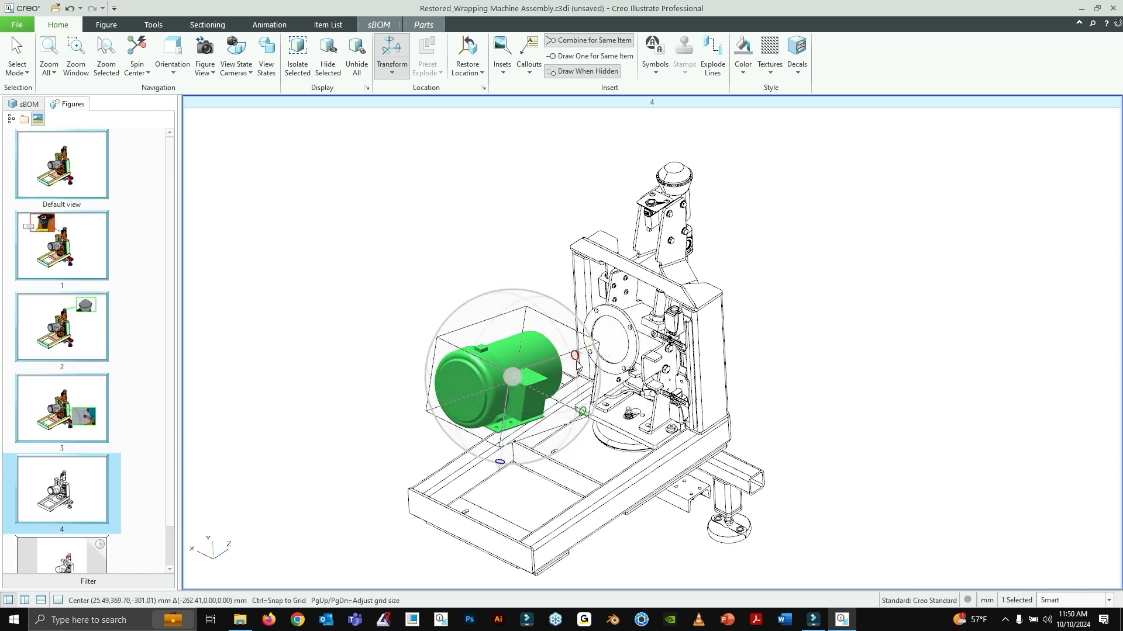
left_click(545, 225)
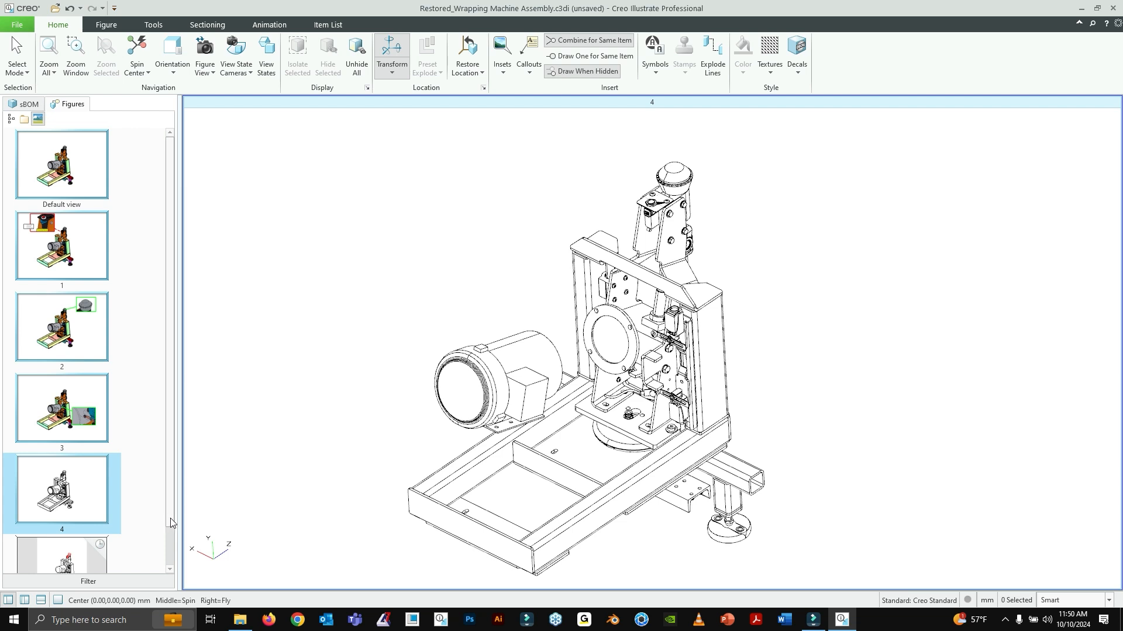
Step: Open the linked illustration Figure 1 and update it from the changed figure 4
scroll(170, 522, "down", 2)
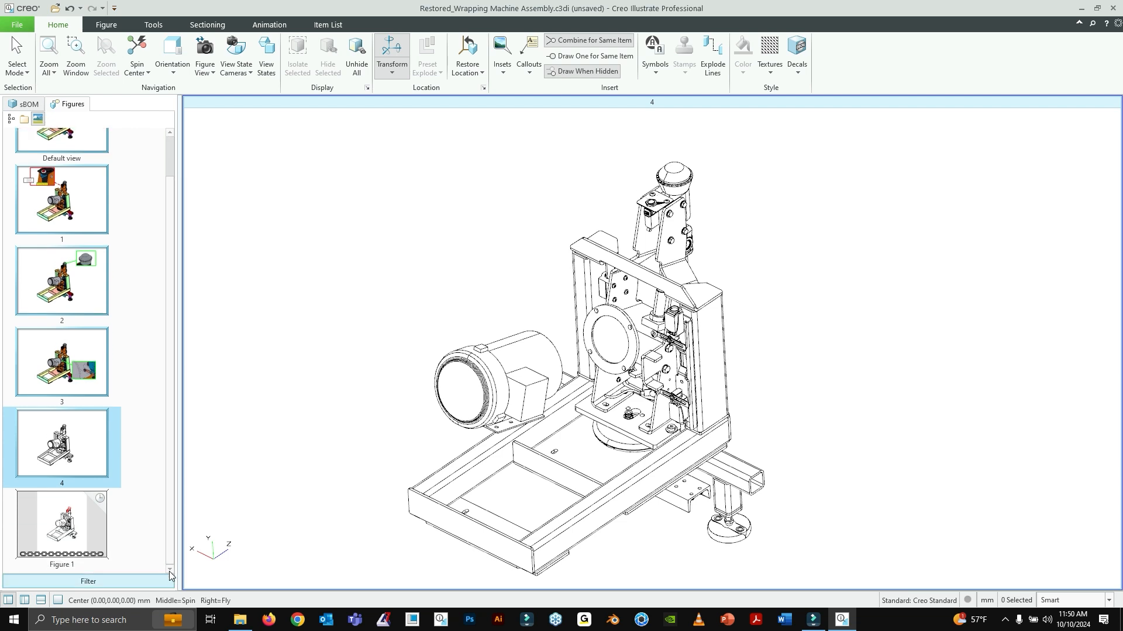
left_click(73, 529)
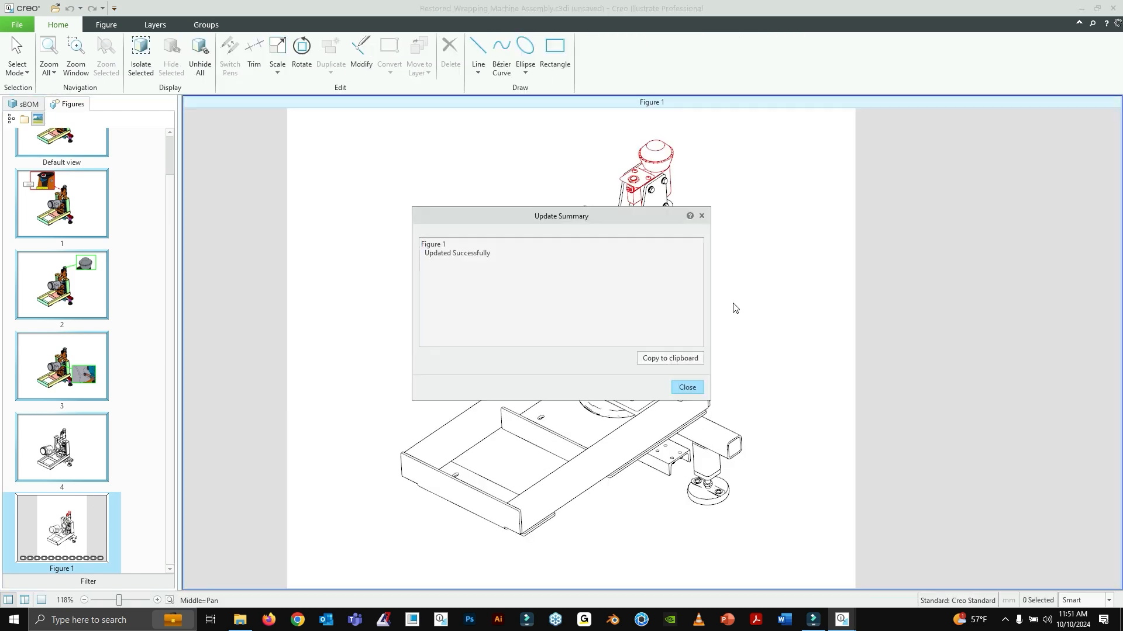
Step: Close the update summary for Figure 1
left_click(685, 388)
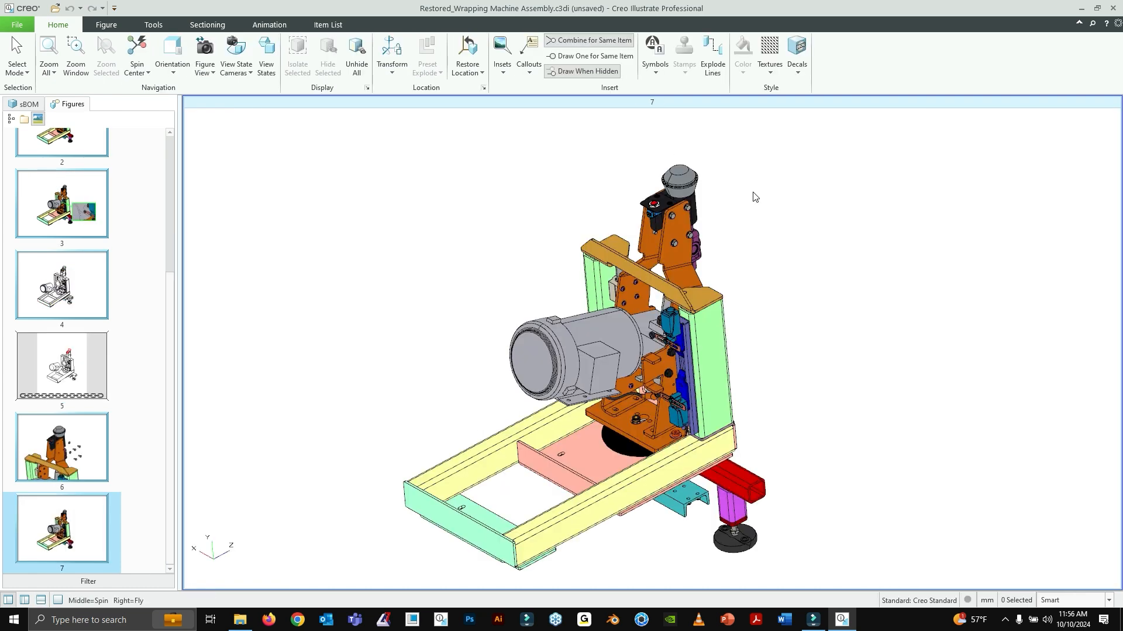
Step: Make the front orange side plate below the grey dome 69% transparent in figure 7
right_click(758, 227)
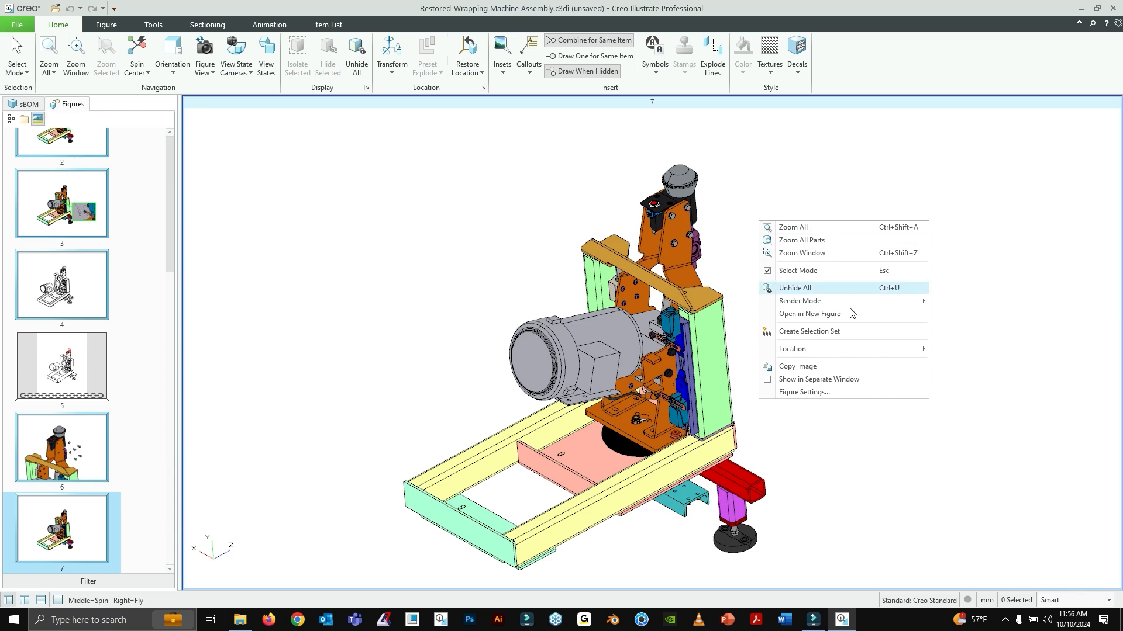
left_click(786, 130)
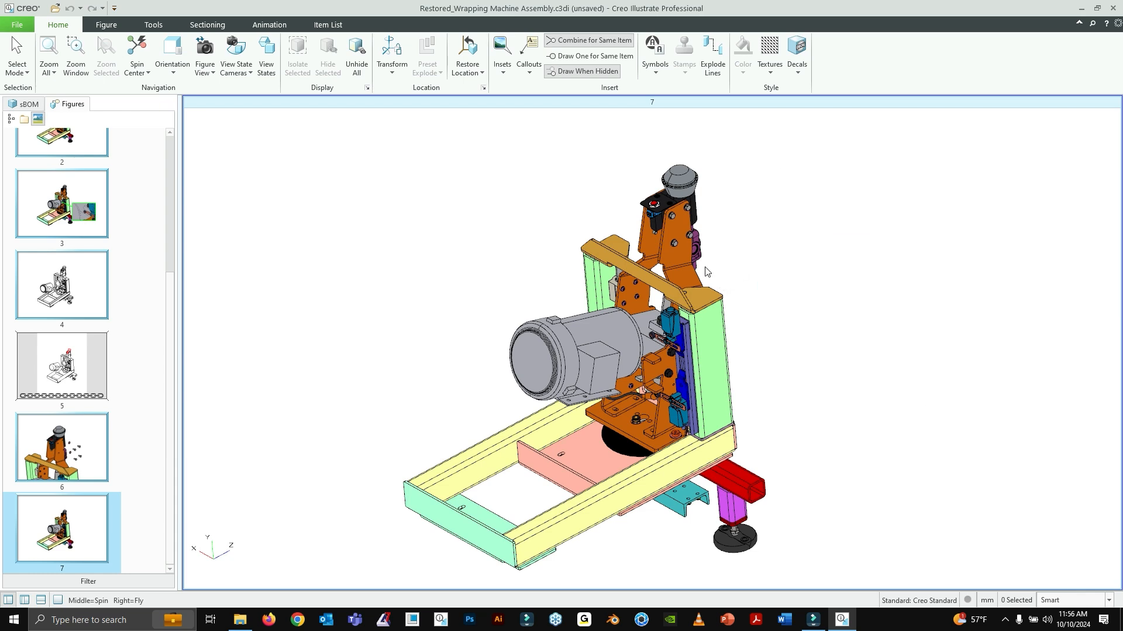
scroll(708, 273, "up", 4)
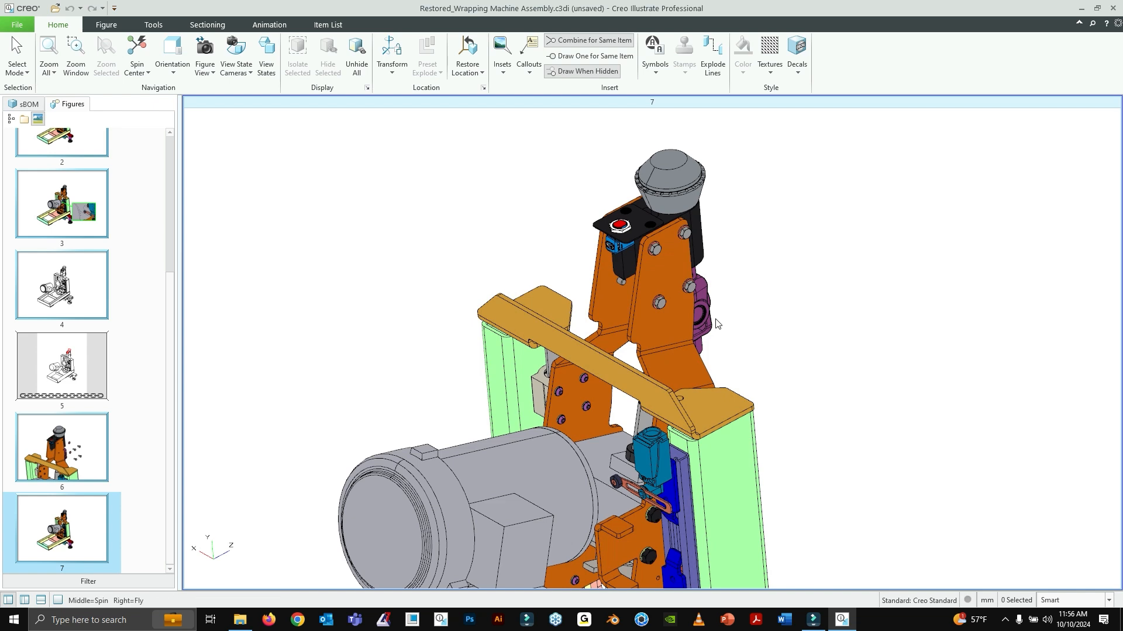
left_click(673, 186)
left_click(734, 270)
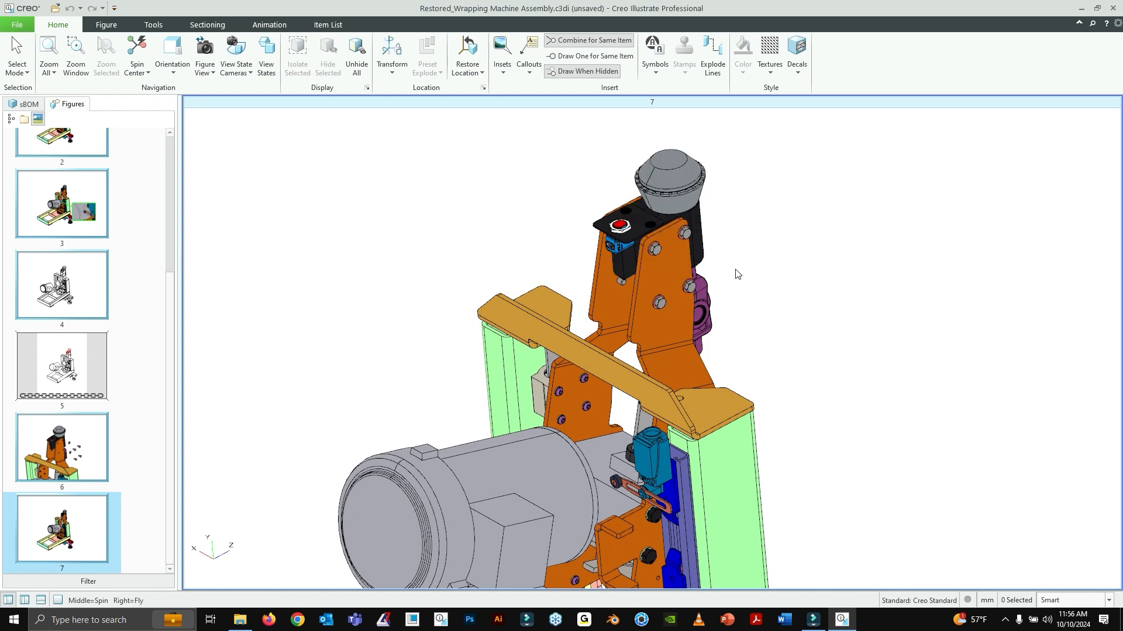
left_click(662, 270)
left_click(423, 25)
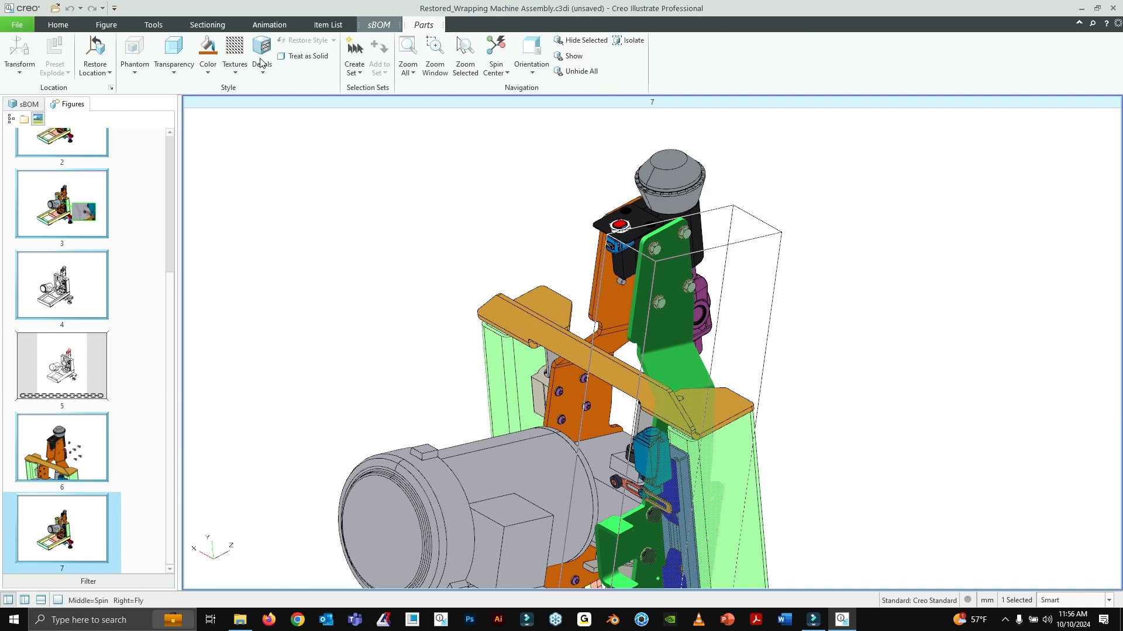
left_click(176, 73)
left_click(198, 86)
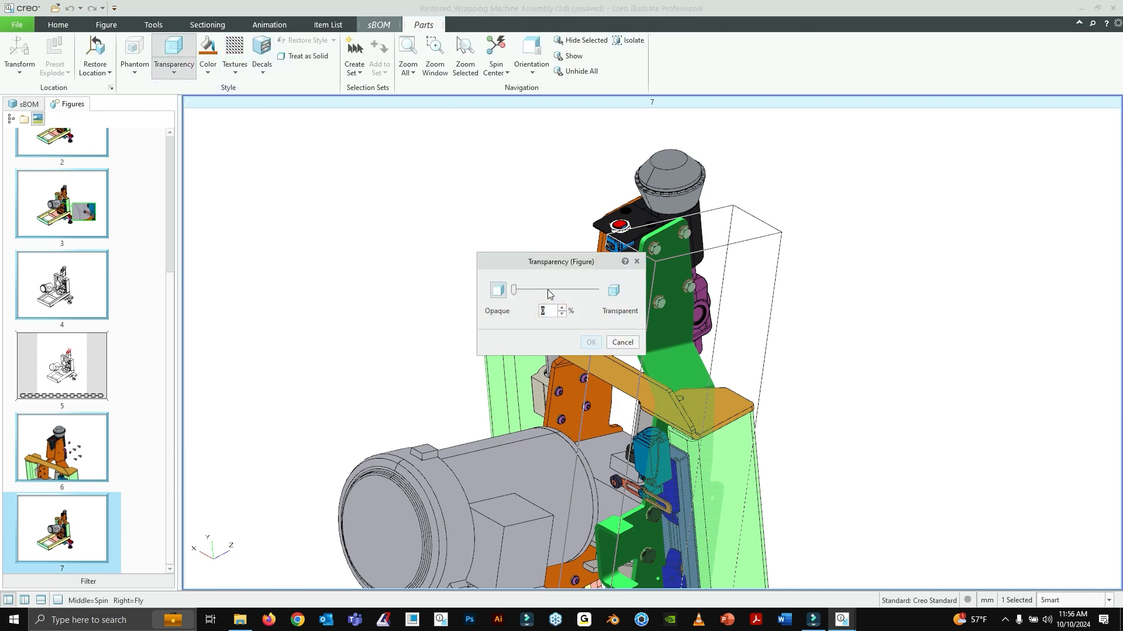
left_click_drag(551, 290, 573, 303)
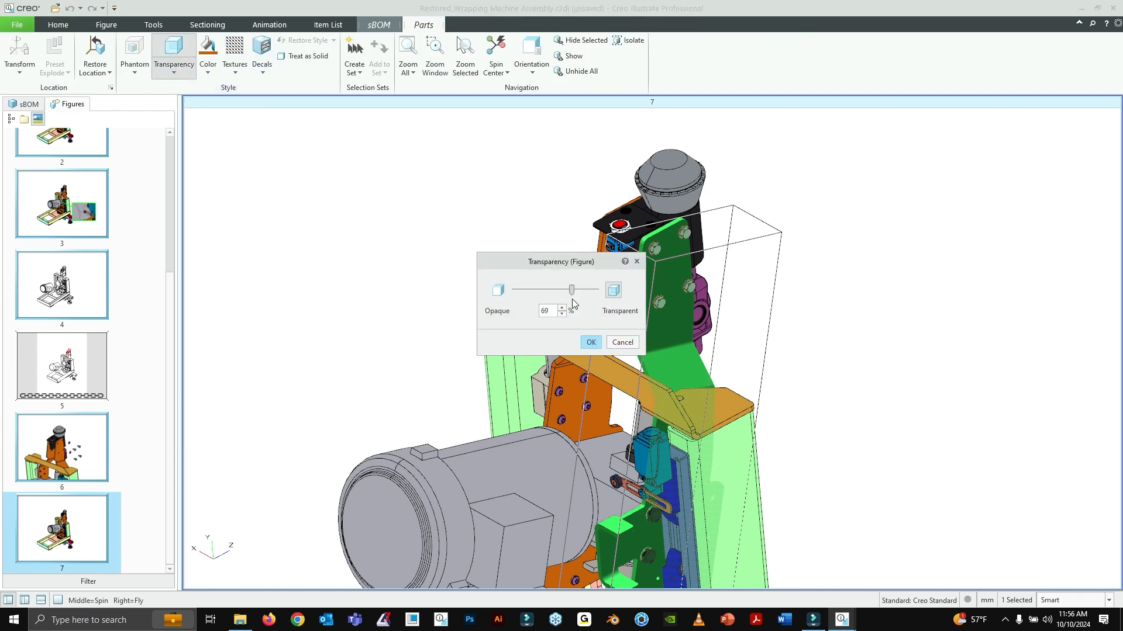
left_click(591, 342)
left_click(877, 218)
Step: Frame the upper part of the machine and save this view as figure 7's figure view
scroll(786, 256, "up", 5)
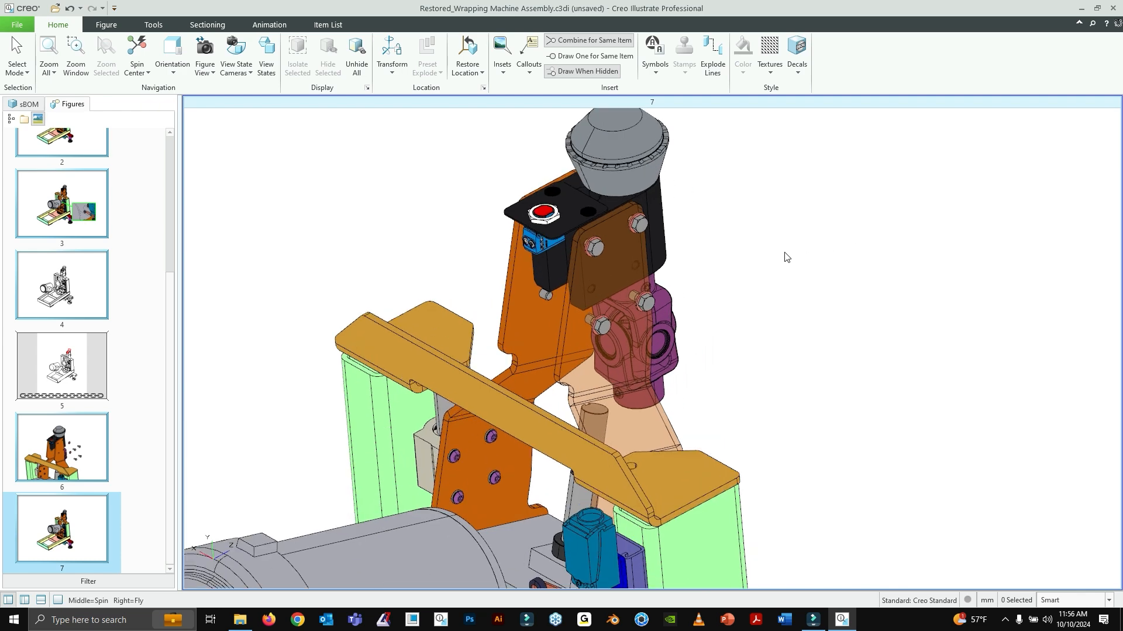
scroll(786, 256, "down", 3)
scroll(786, 256, "up", 1)
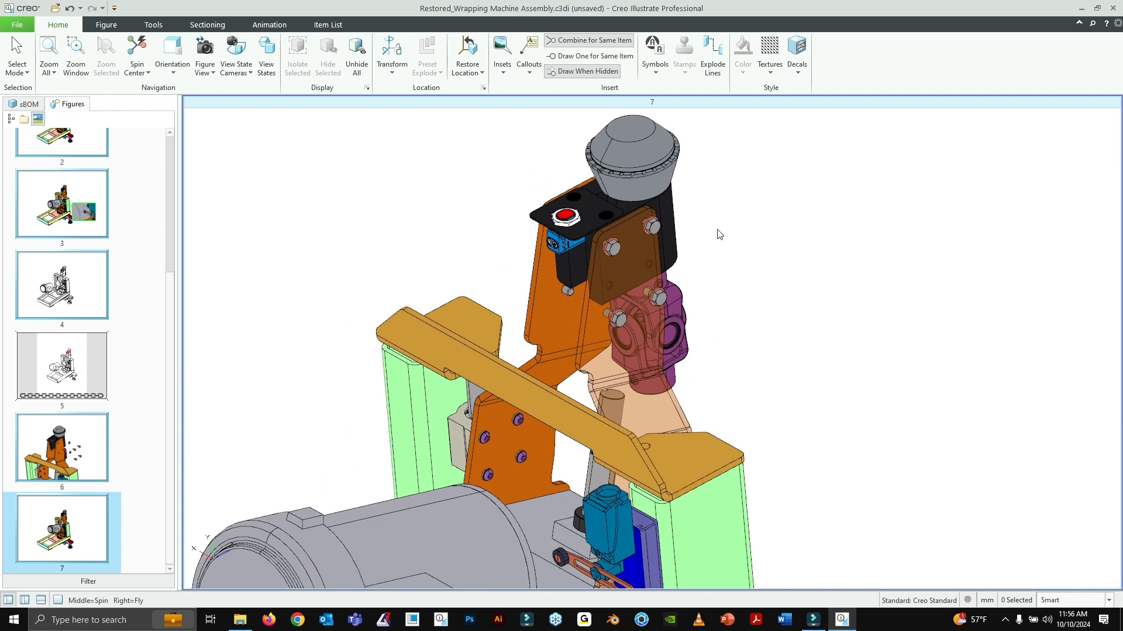
left_click(204, 67)
left_click(239, 100)
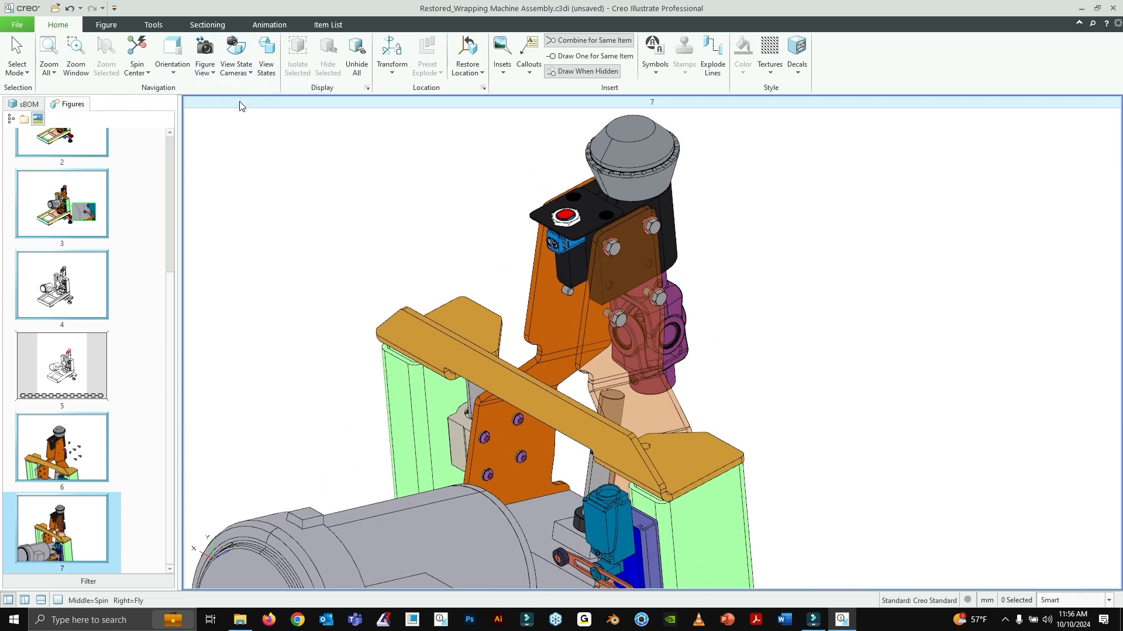
Step: Create a 2D figure from figure 7's current view with all transparent parts treated as opaque
right_click(89, 519)
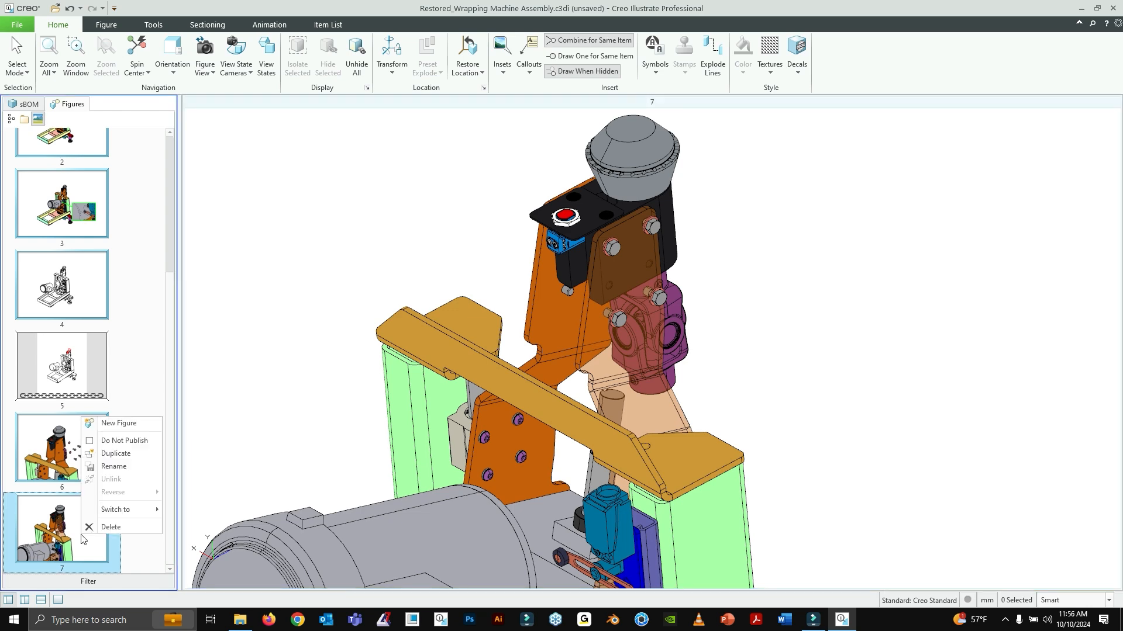
left_click(114, 423)
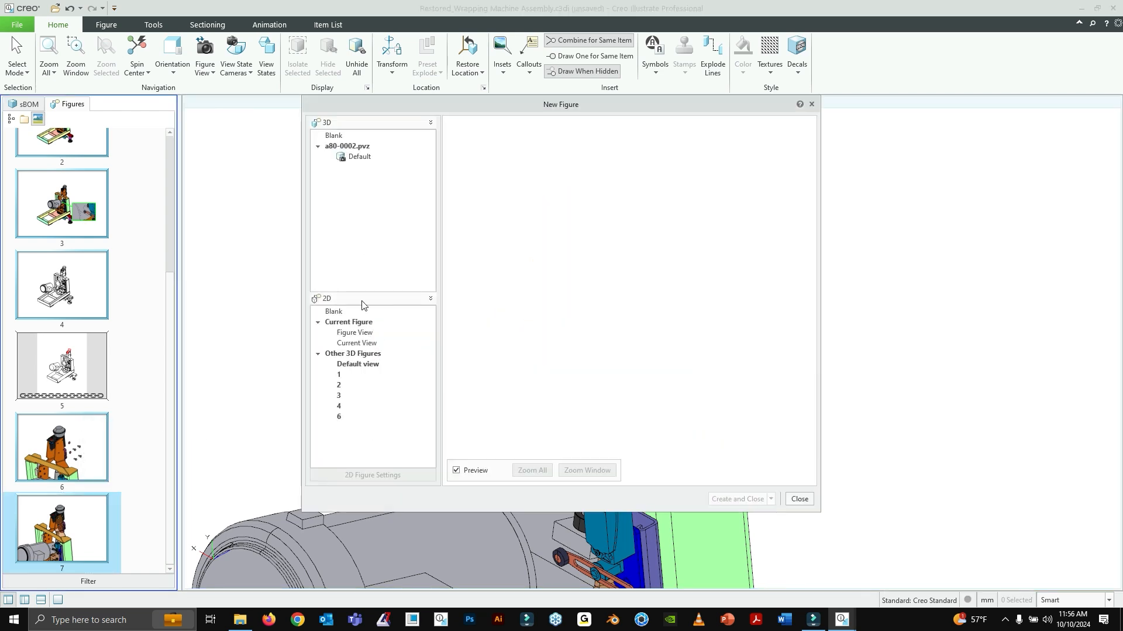
left_click(367, 344)
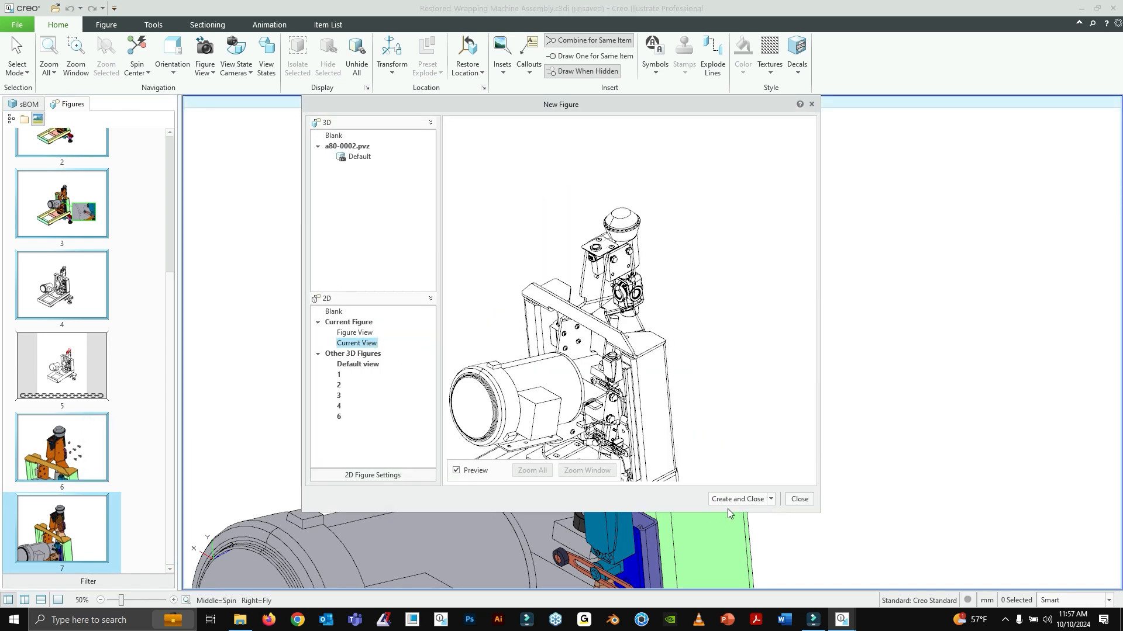
left_click(737, 500)
left_click(356, 476)
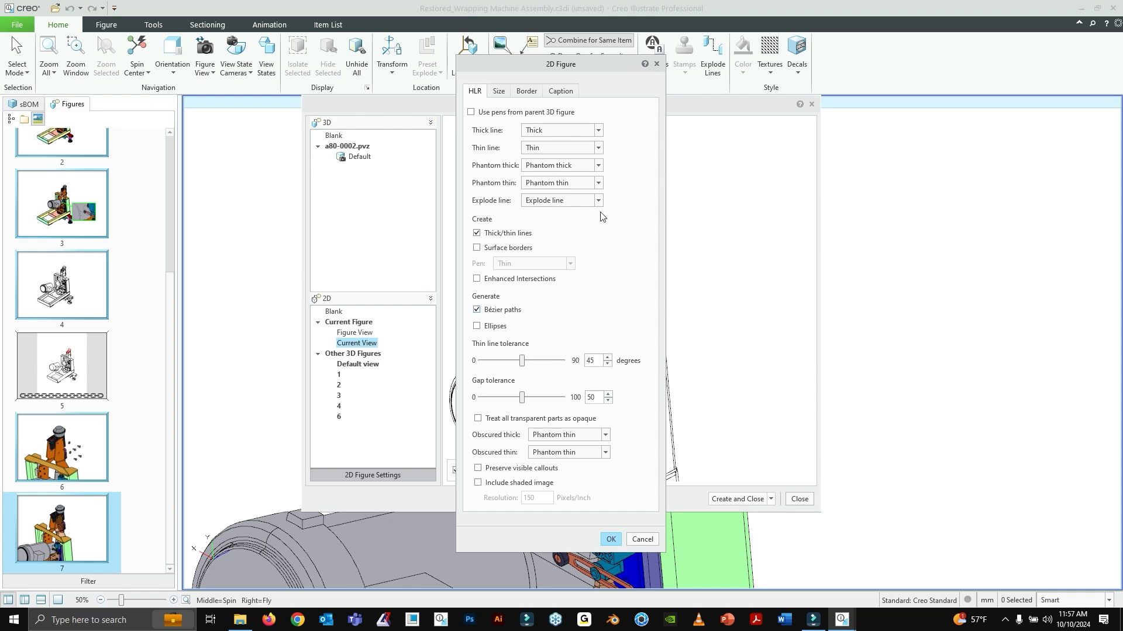
left_click(478, 419)
left_click(611, 540)
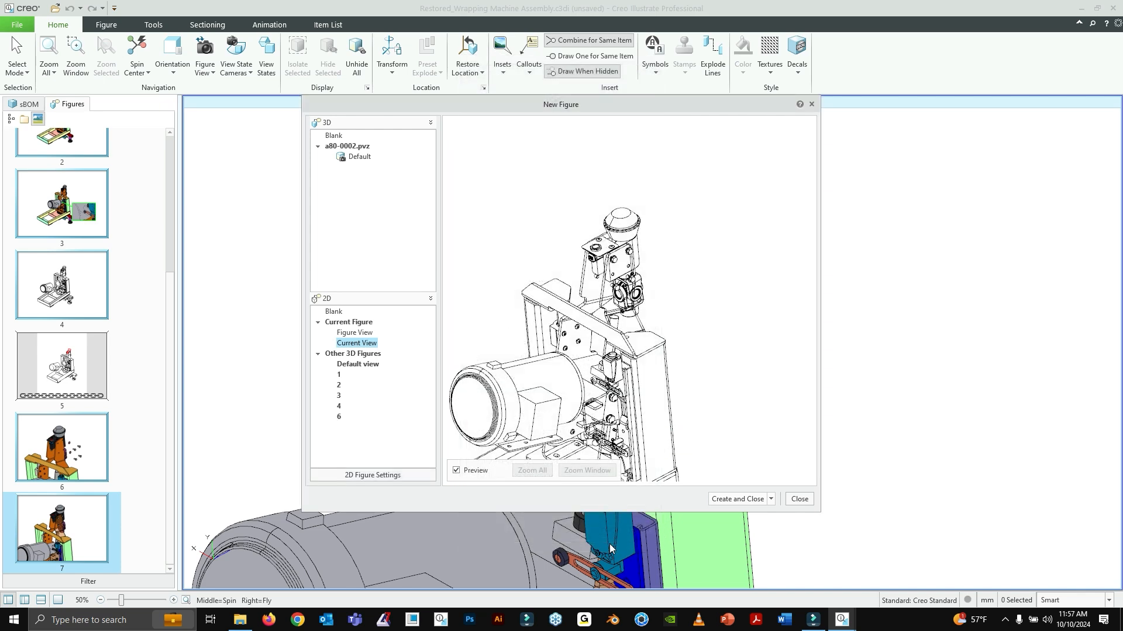
left_click(711, 496)
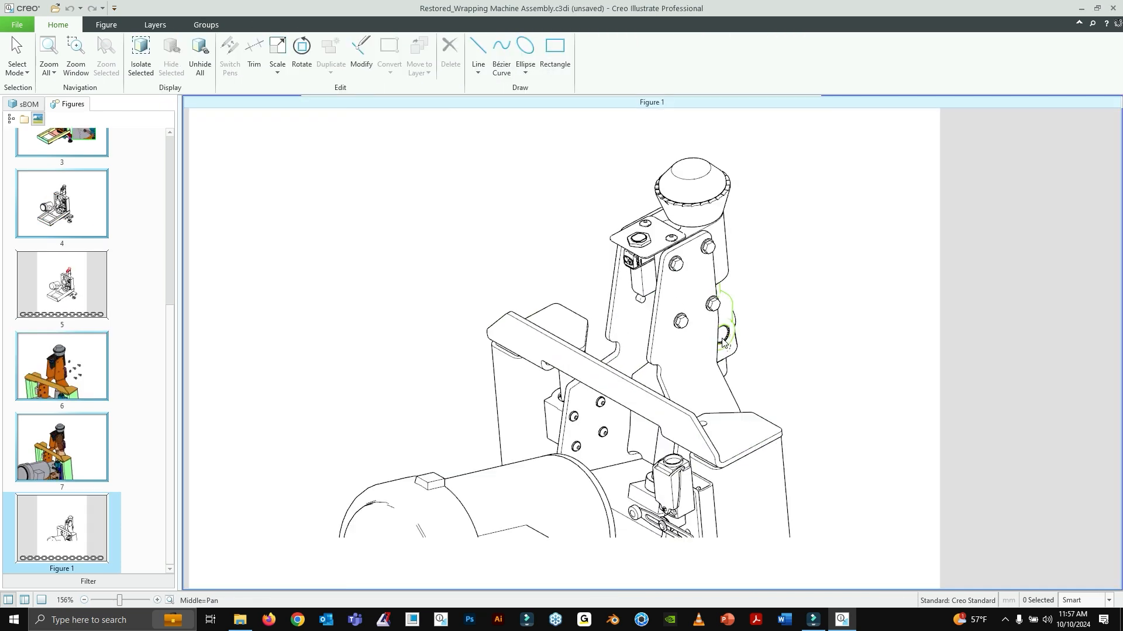
Step: Examine how the side plate is drawn in the new 2D figure and compare it with 3D figure 7
scroll(640, 264, "up", 2)
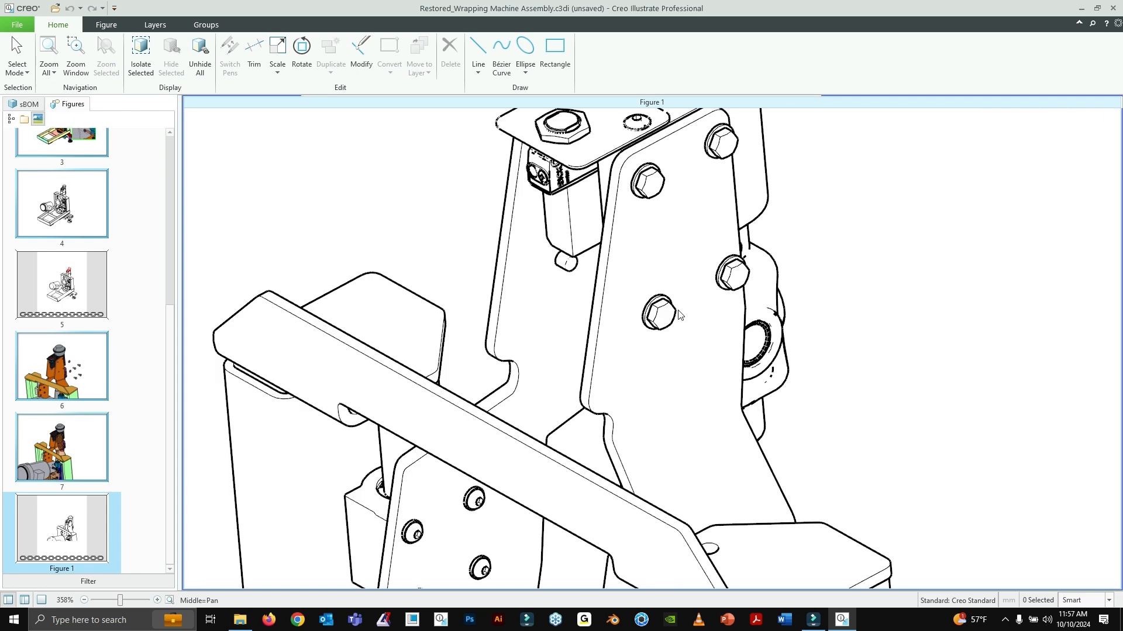
scroll(683, 318, "down", 2)
scroll(696, 380, "down", 1)
scroll(696, 380, "up", 2)
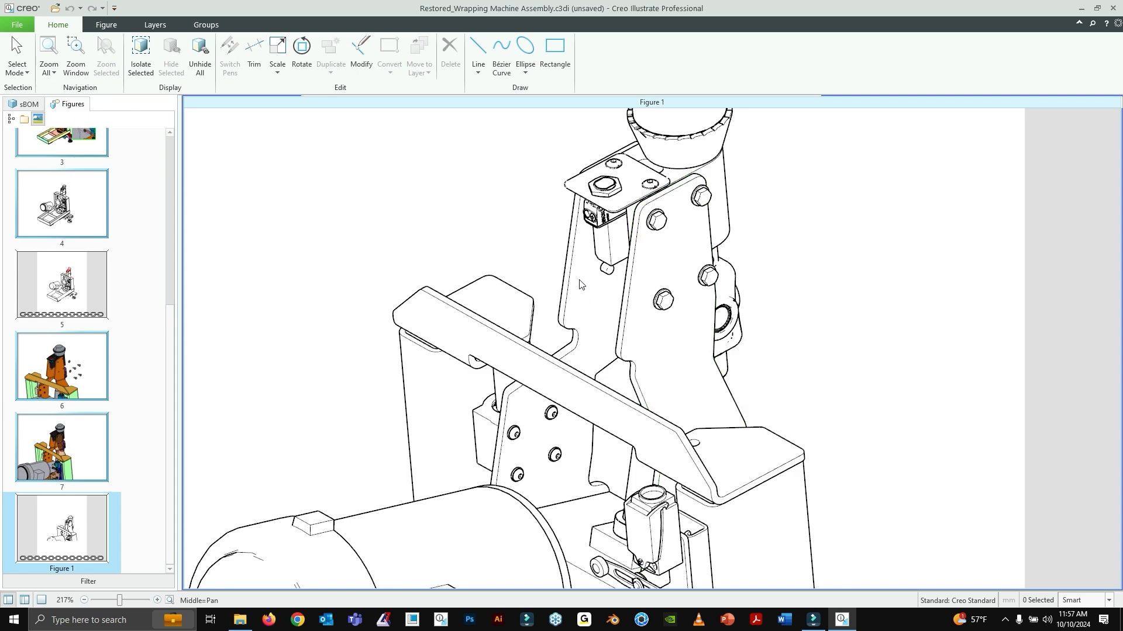
left_click(55, 448)
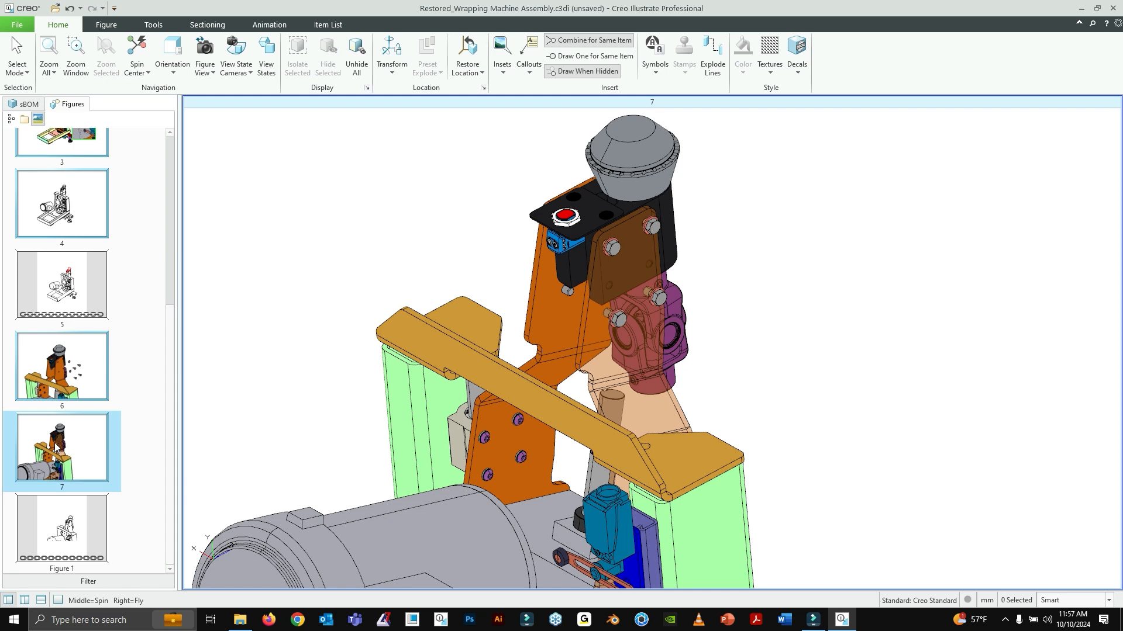
left_click(83, 515)
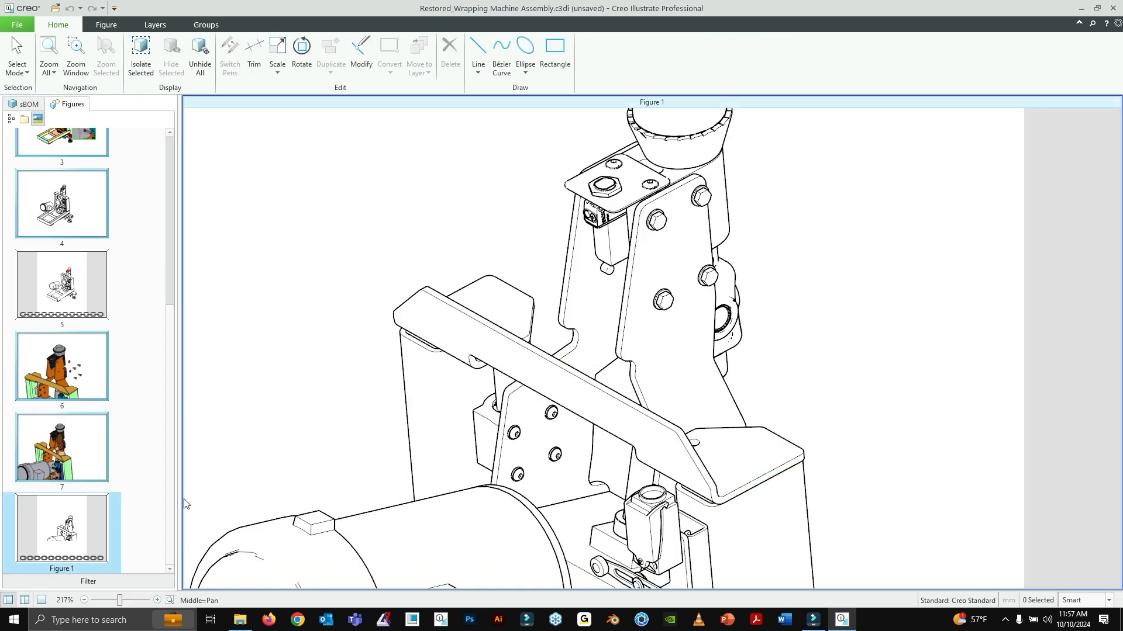
right_click(87, 515)
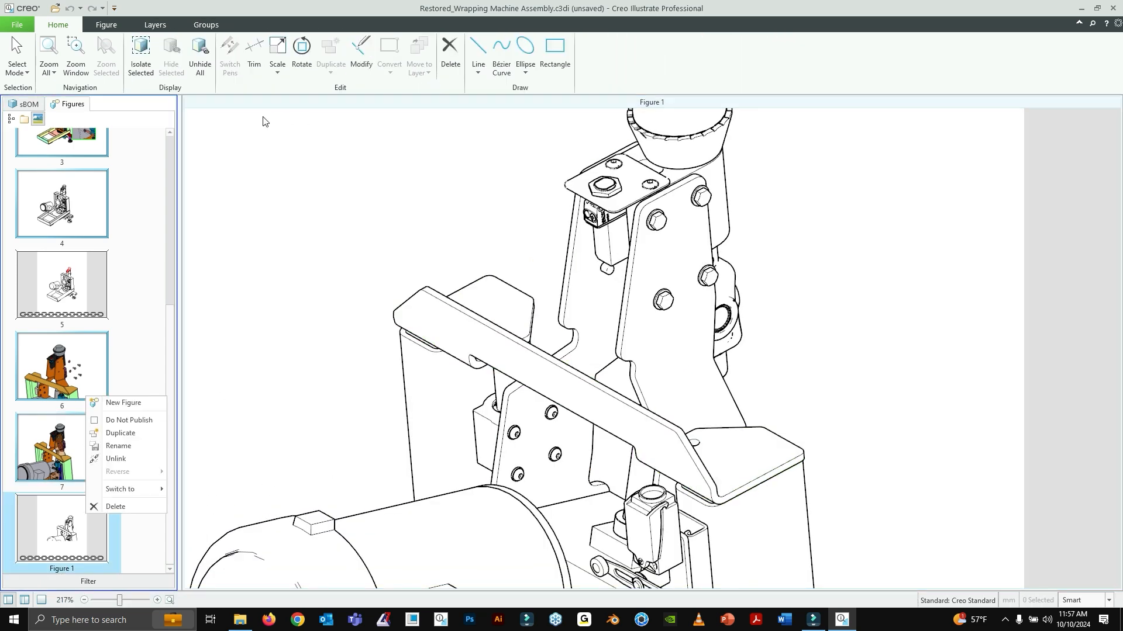
left_click(767, 10)
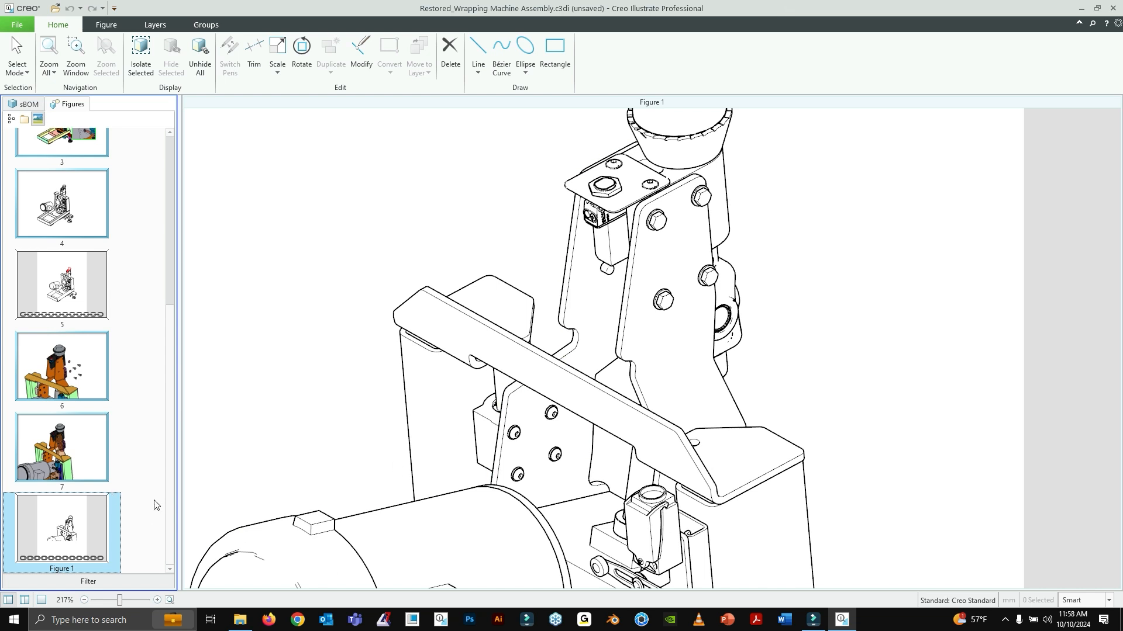
Step: Delete the 2D figure just created from figure 7
right_click(64, 516)
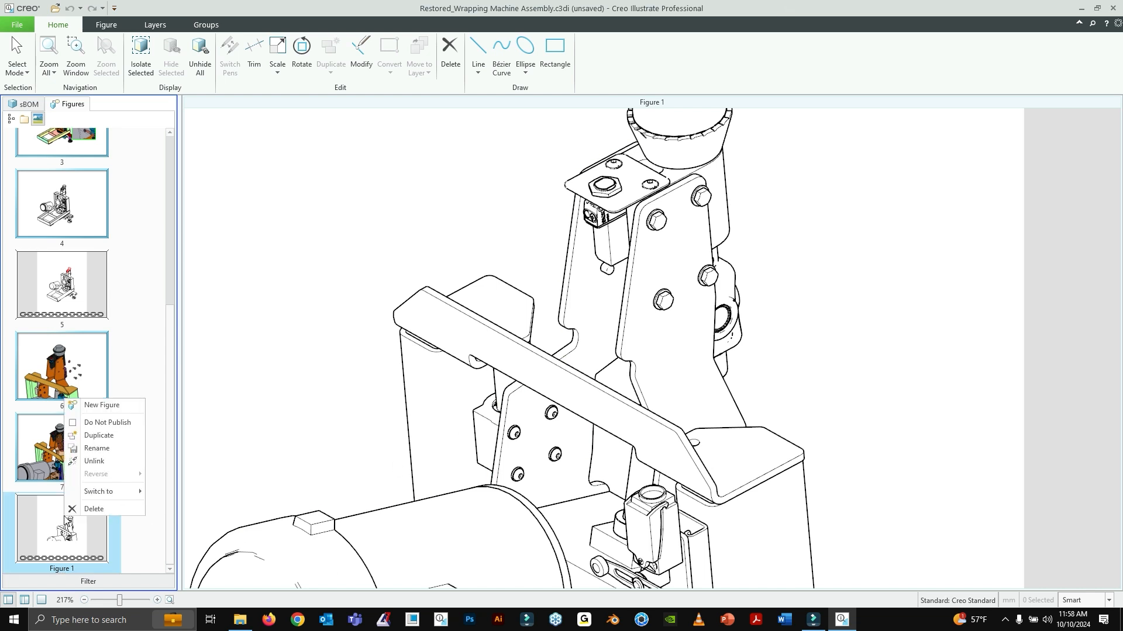
left_click(107, 509)
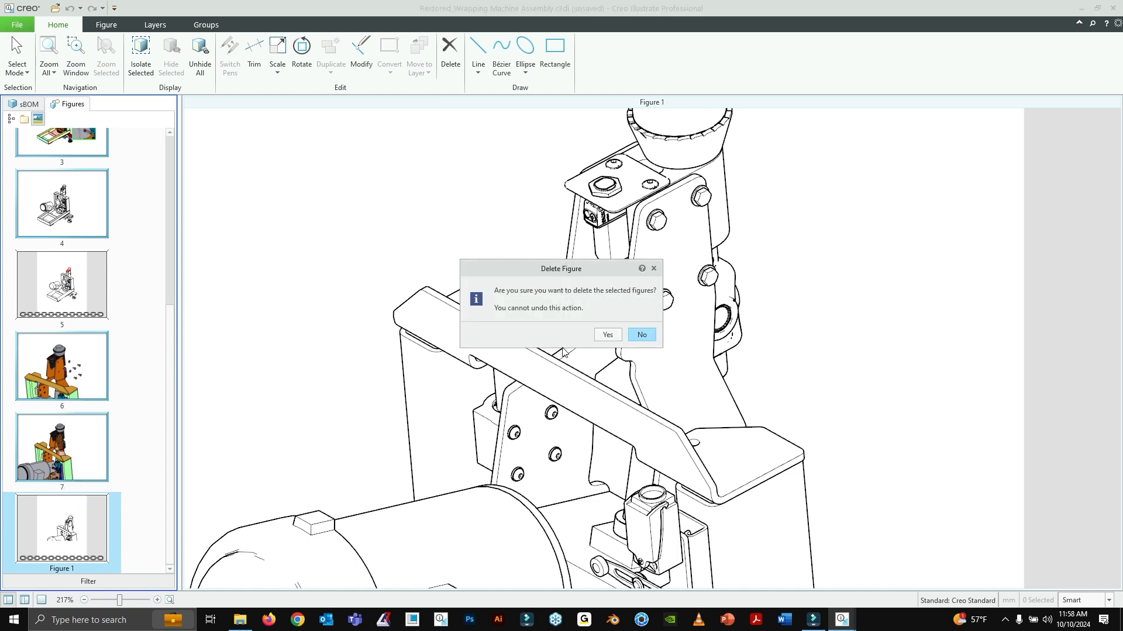
left_click(598, 334)
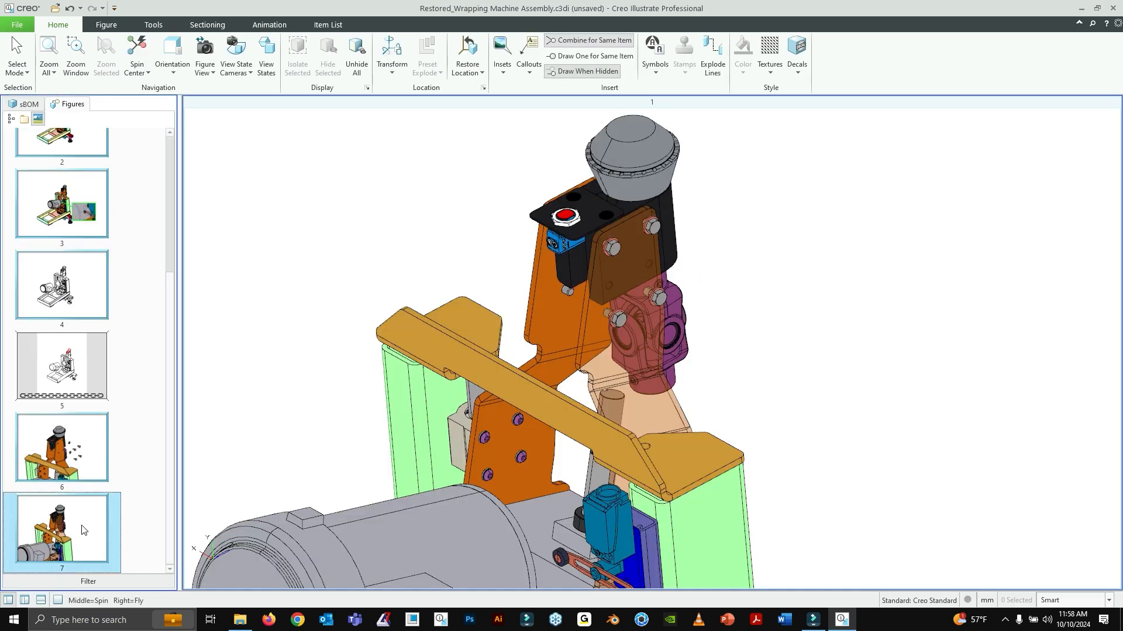
Step: Start a new 2D figure from figure 7's current view and open its 2D figure settings beside the preview
right_click(82, 529)
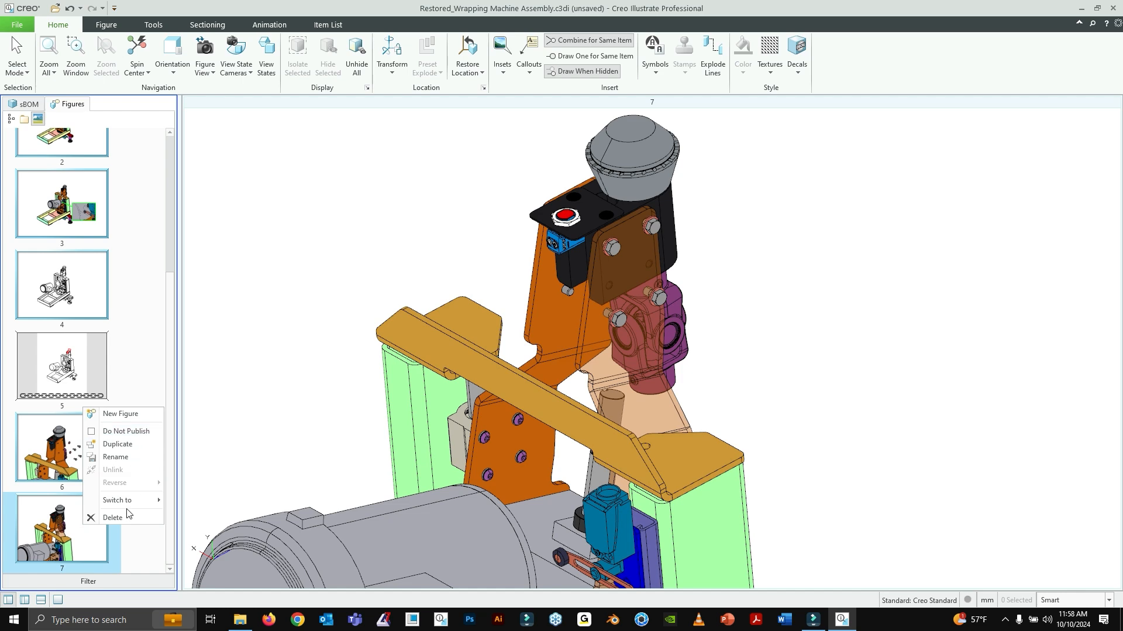
left_click(121, 414)
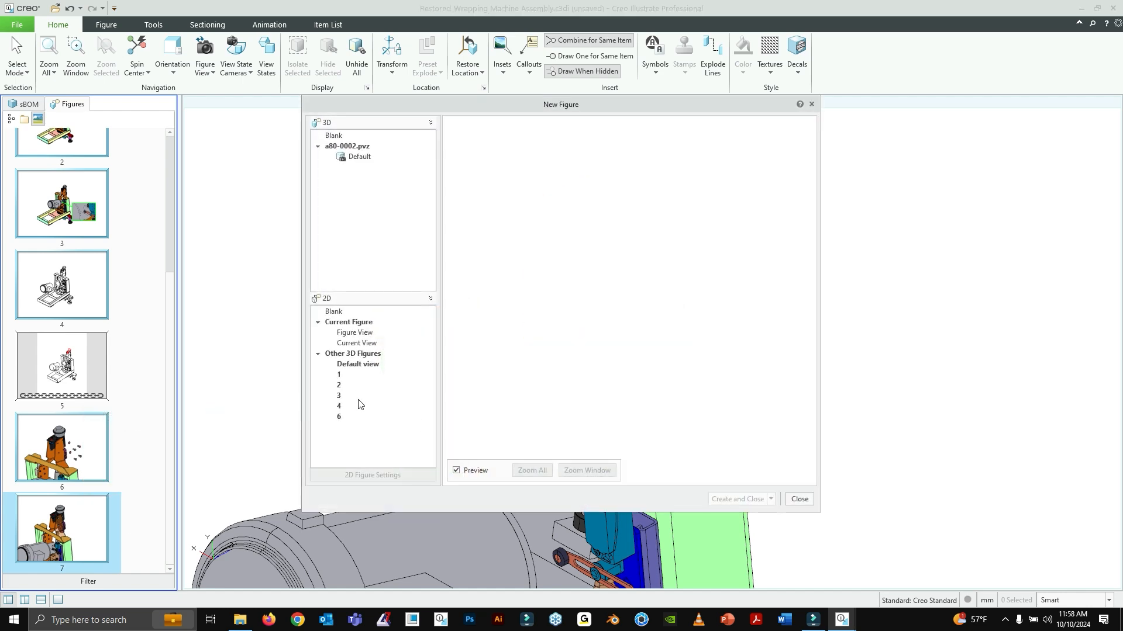
left_click(358, 345)
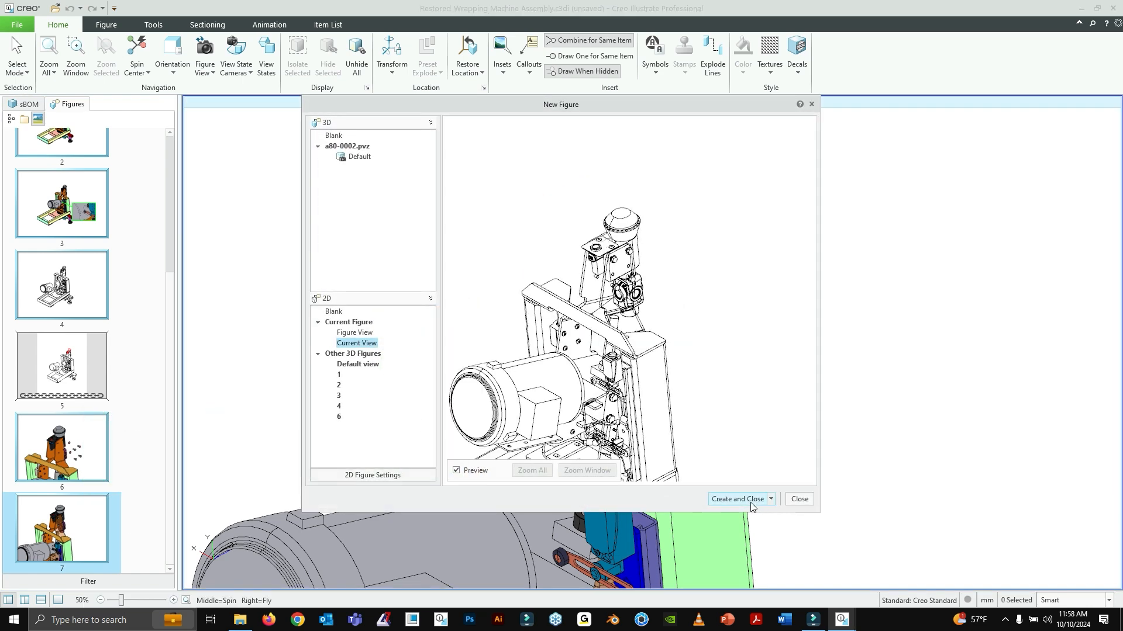
left_click(354, 477)
left_click_drag(547, 66, 259, 64)
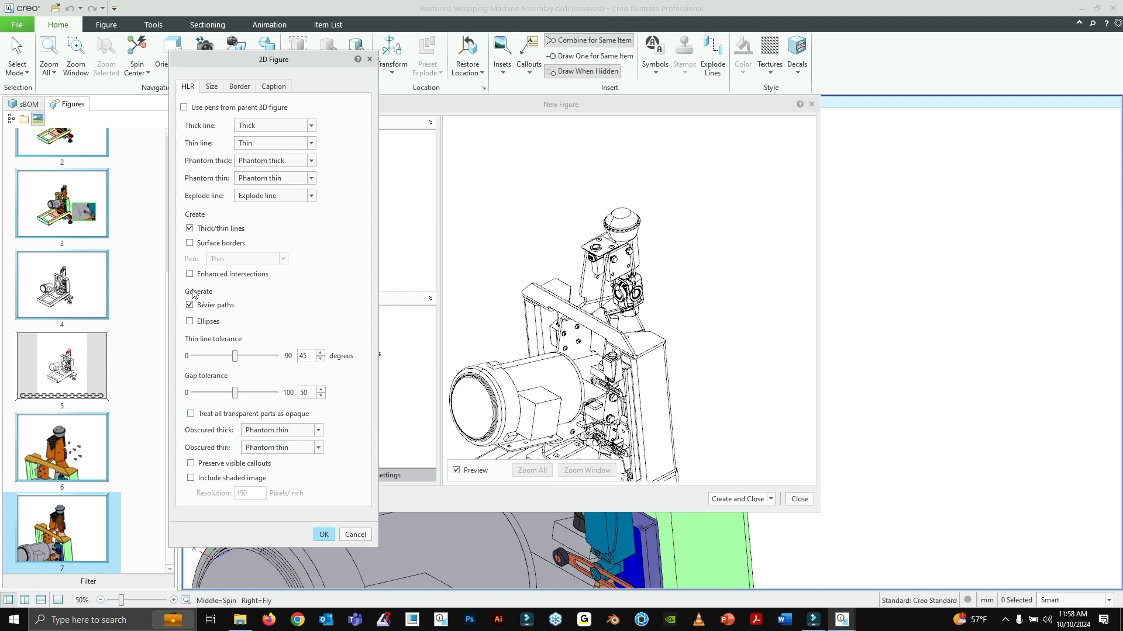
Step: Create the 2D figure using pens from the parent 3D figure and Thin for both obscured thick and obscured thin lines
left_click(316, 431)
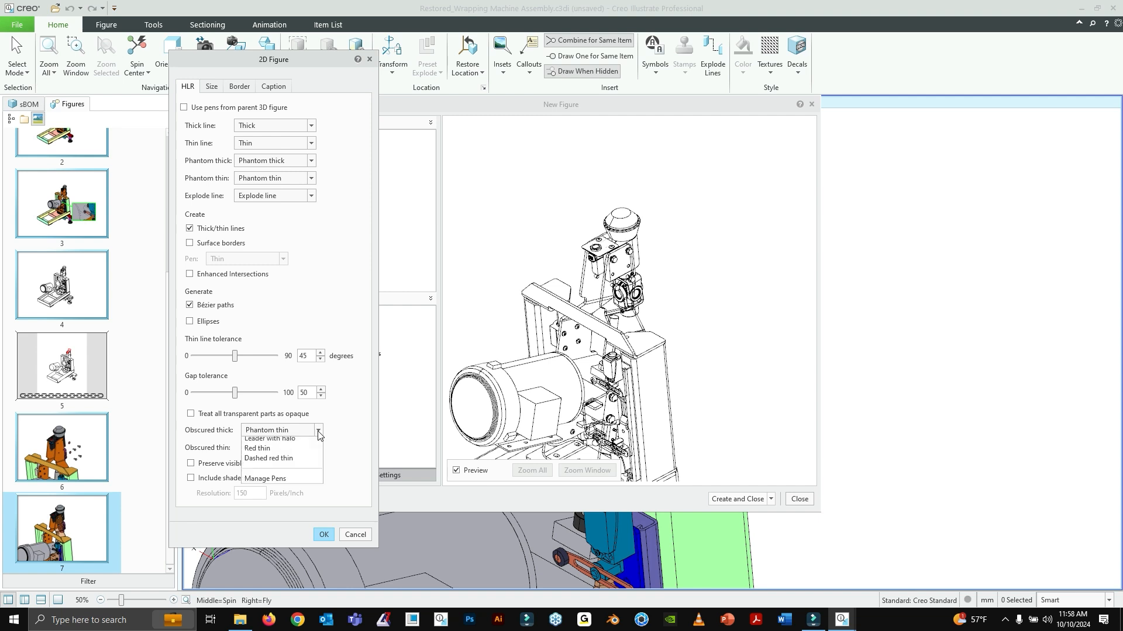
left_click(269, 390)
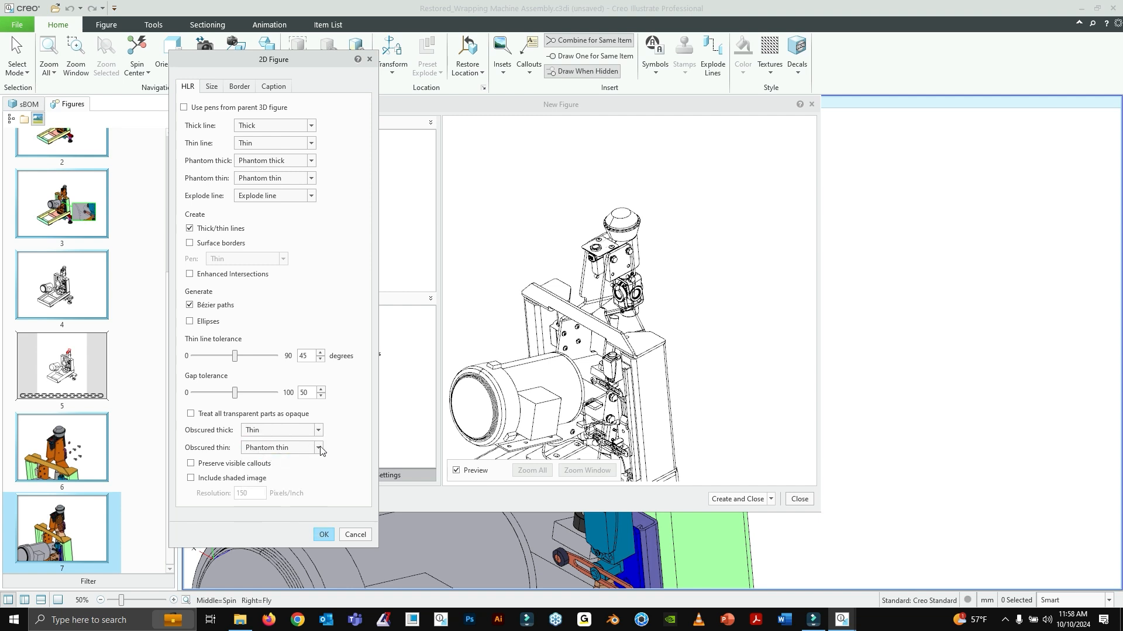
left_click(319, 431)
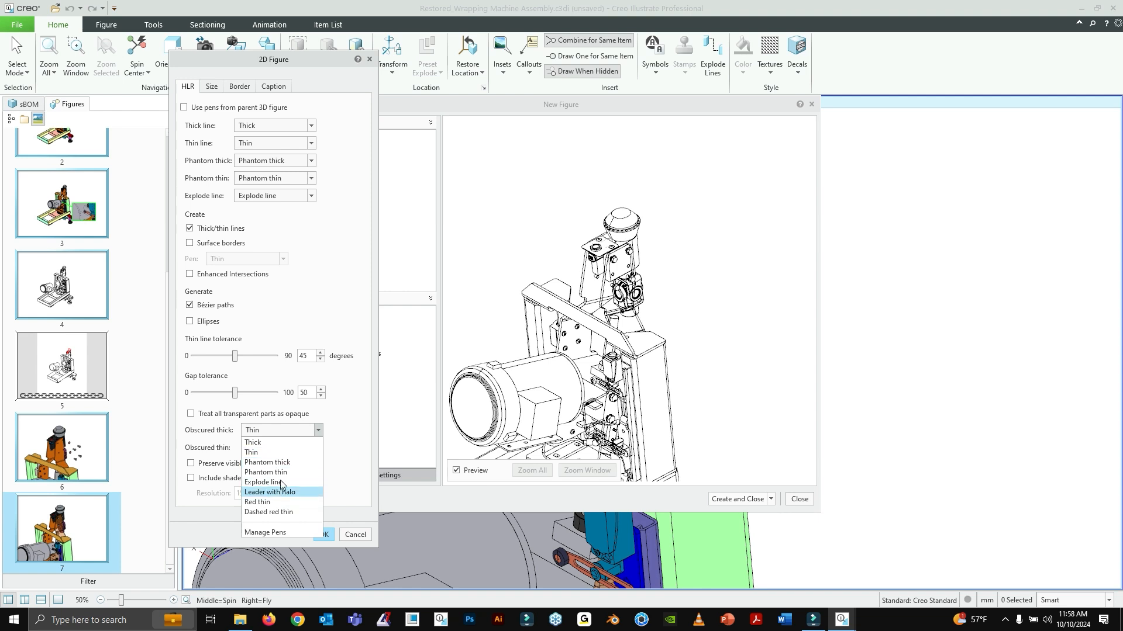
left_click(318, 452)
left_click(318, 447)
left_click(300, 474)
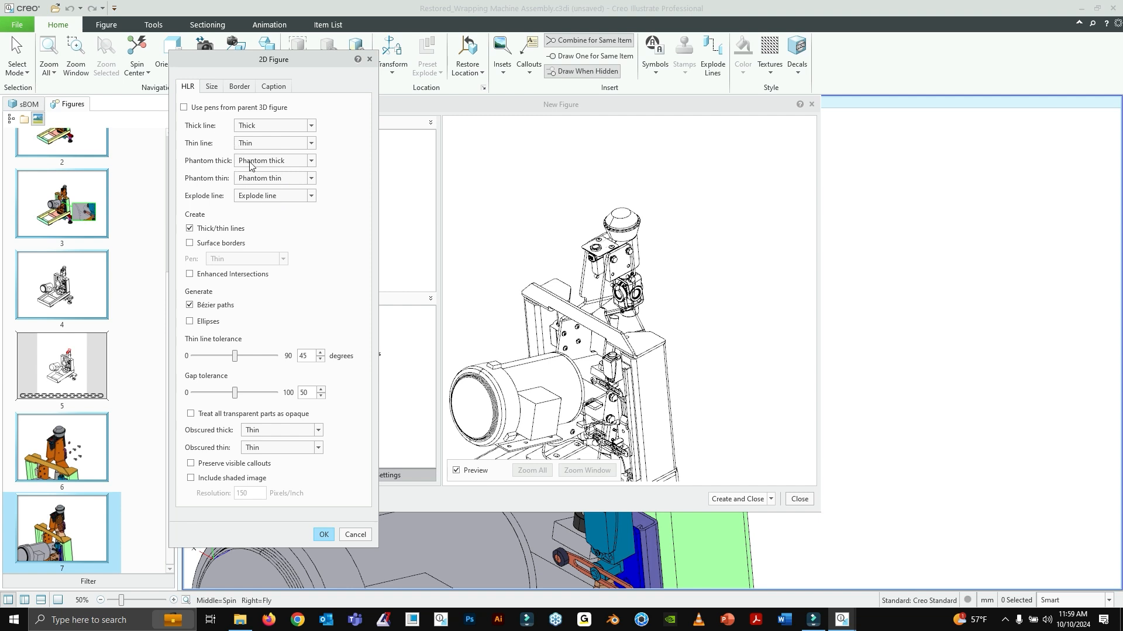
left_click(195, 110)
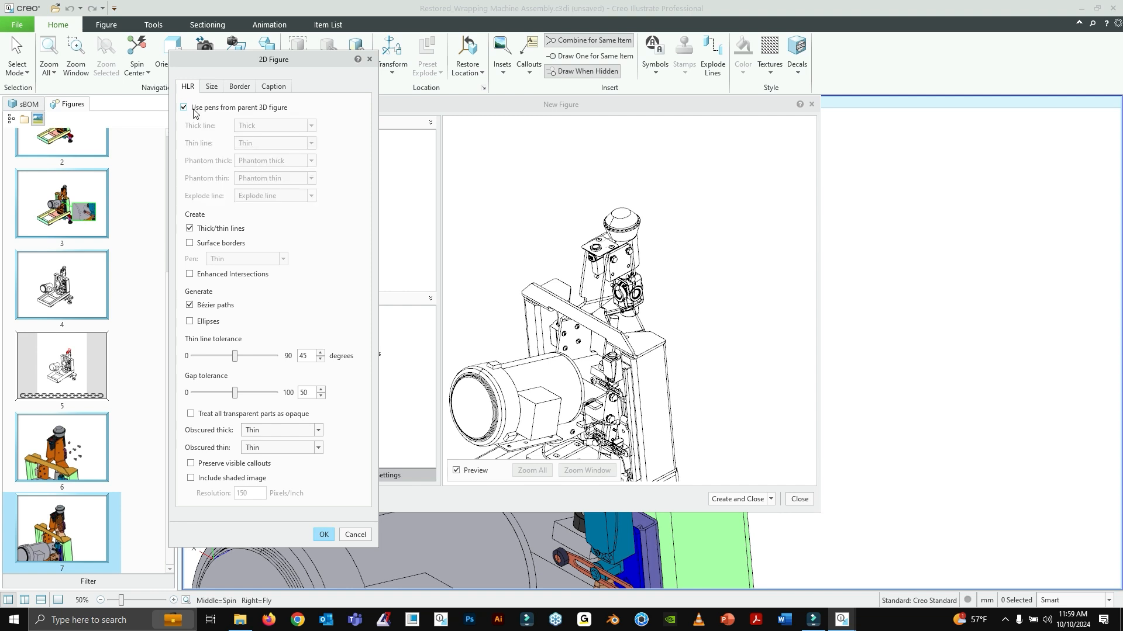
left_click(323, 535)
Step: Examine how the lines behind the transparent side plate are drawn around the upper bracket of the new 2D figure
scroll(815, 412, "down", 5)
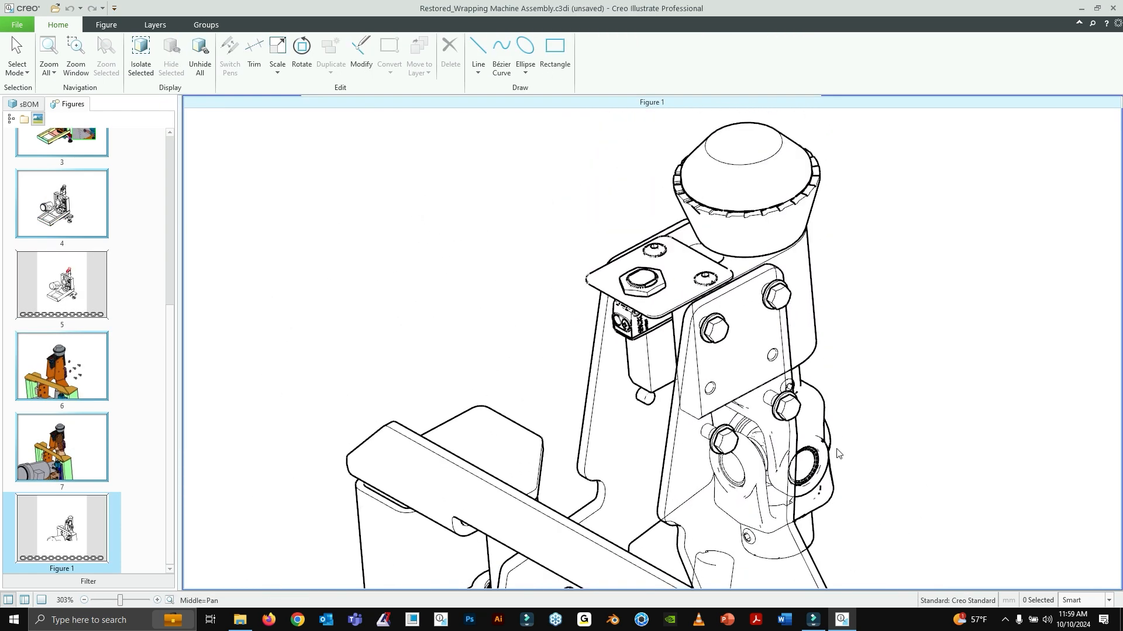
scroll(816, 413, "up", 5)
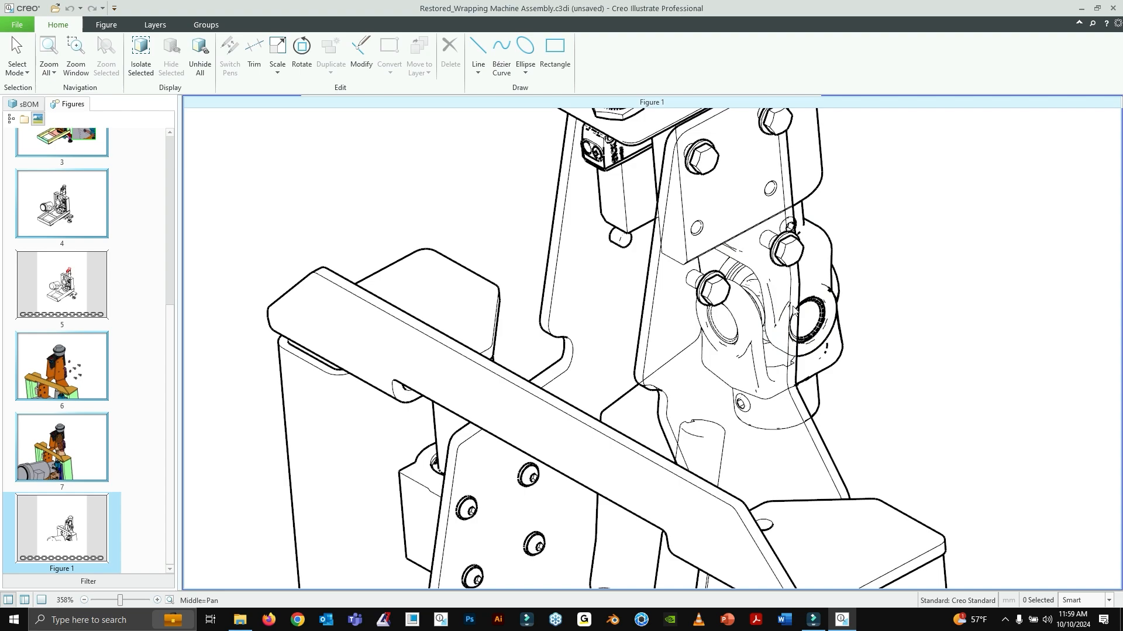
scroll(905, 362, "down", 5)
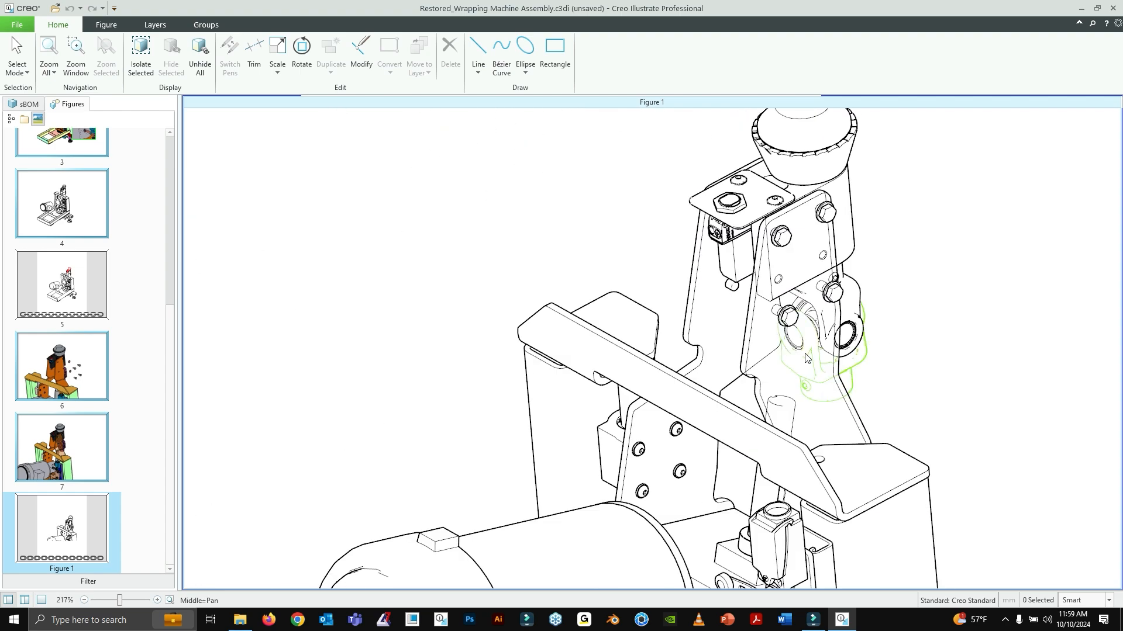
scroll(778, 296, "up", 8)
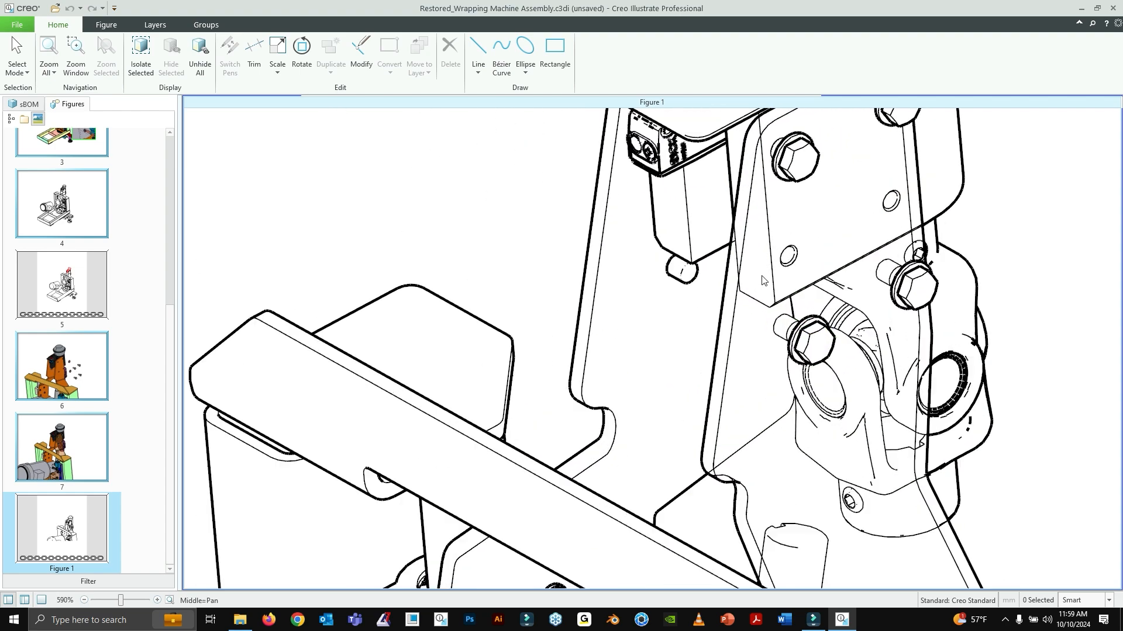
scroll(817, 367, "down", 5)
middle_click_drag(817, 367, 702, 306)
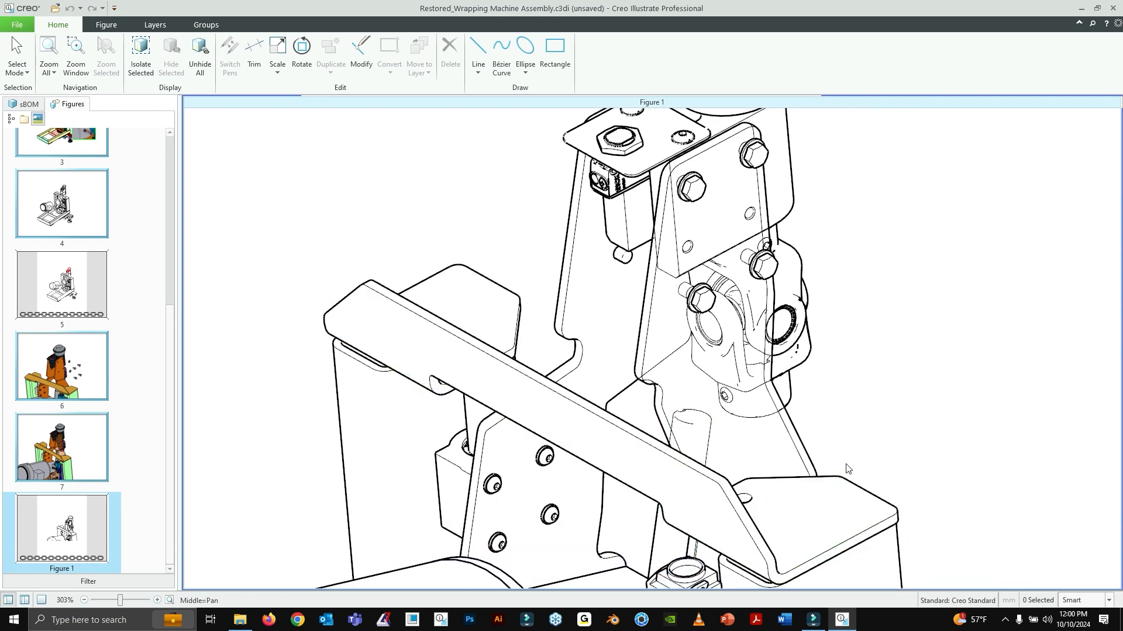
scroll(797, 373, "up", 1)
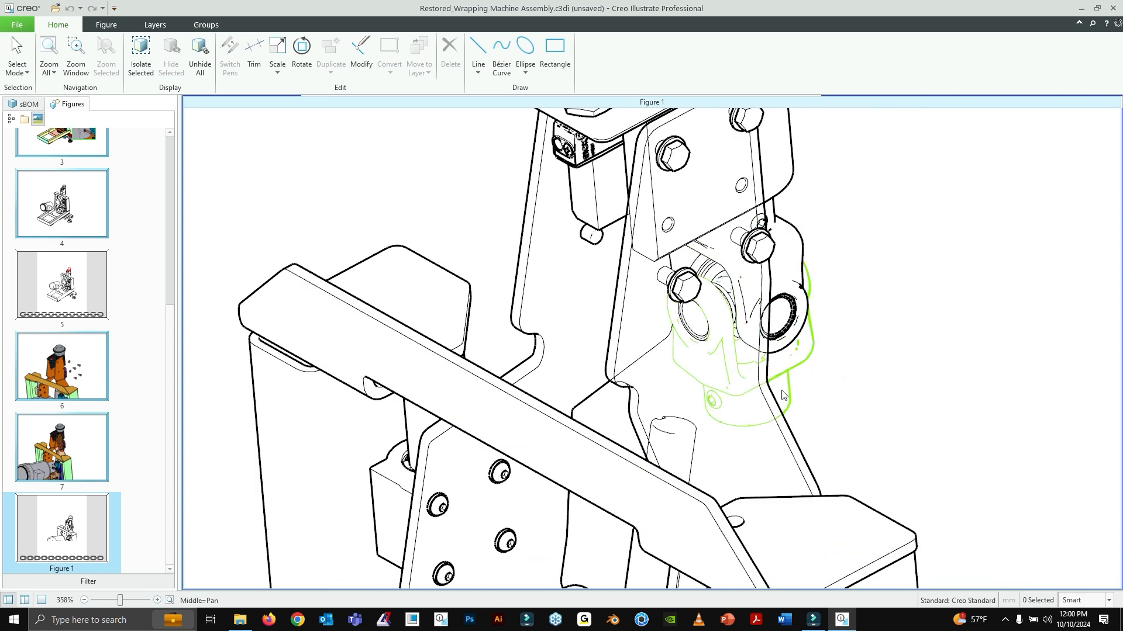
scroll(781, 402, "down", 3)
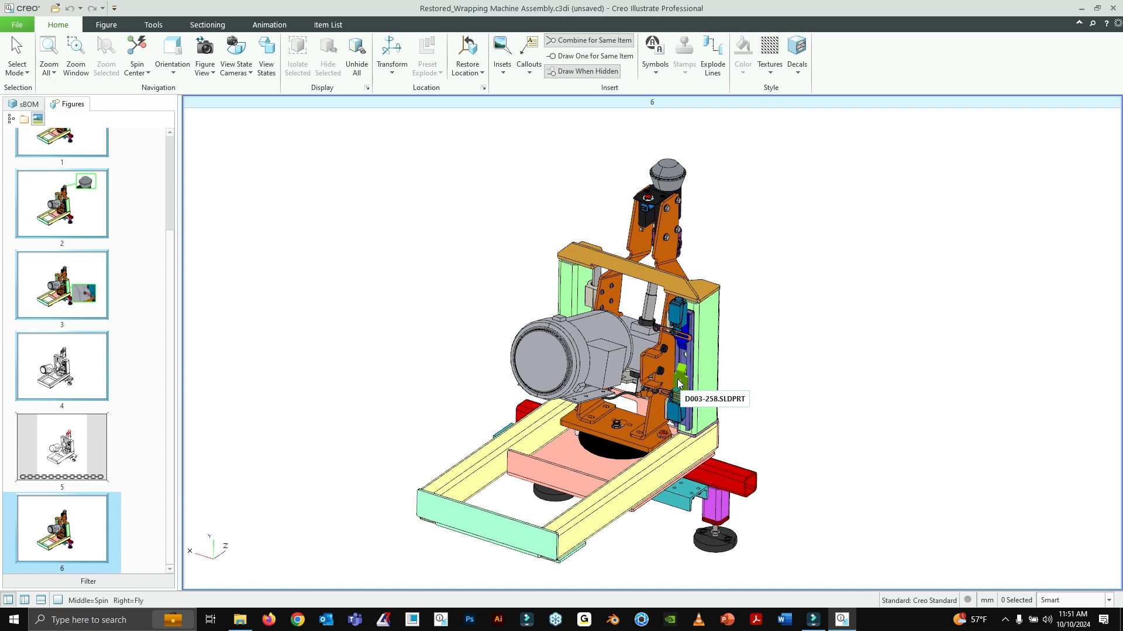
Step: In figure 6, move the lower-left hex bolt straight out of the orange side plate to a center of about (-198, 532, 169) mm
scroll(647, 239, "up", 5)
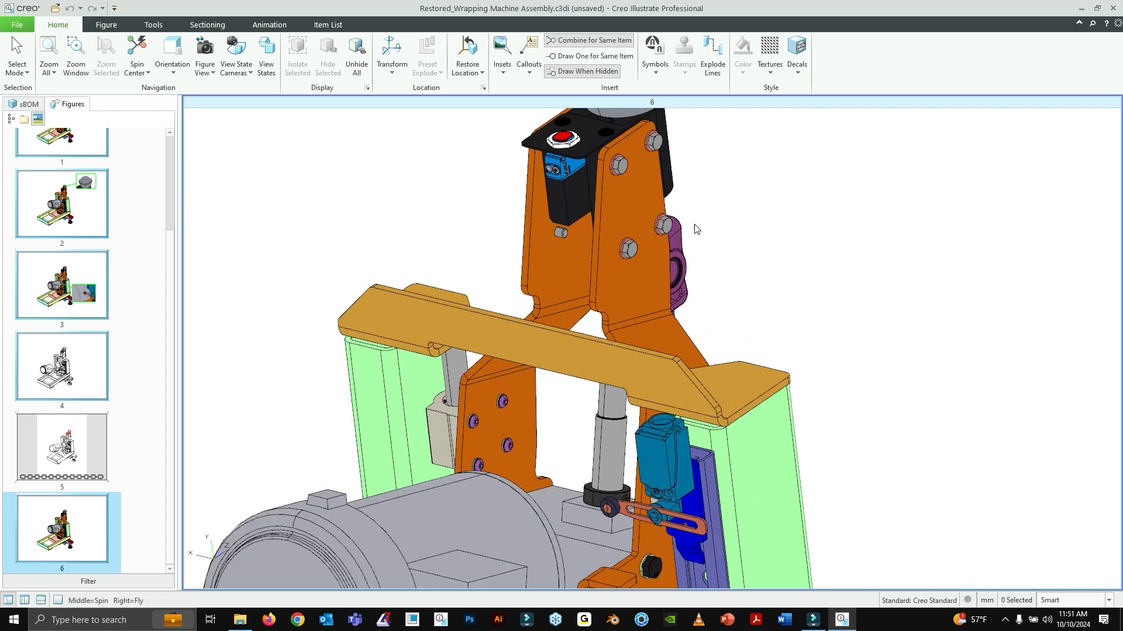
scroll(695, 229, "down", 5)
middle_click_drag(733, 227, 672, 361, "shift")
mouse_move(704, 293)
middle_mouse_down()
mouse_move(732, 283)
mouse_move(710, 295)
middle_mouse_up()
scroll(691, 299, "up", 2)
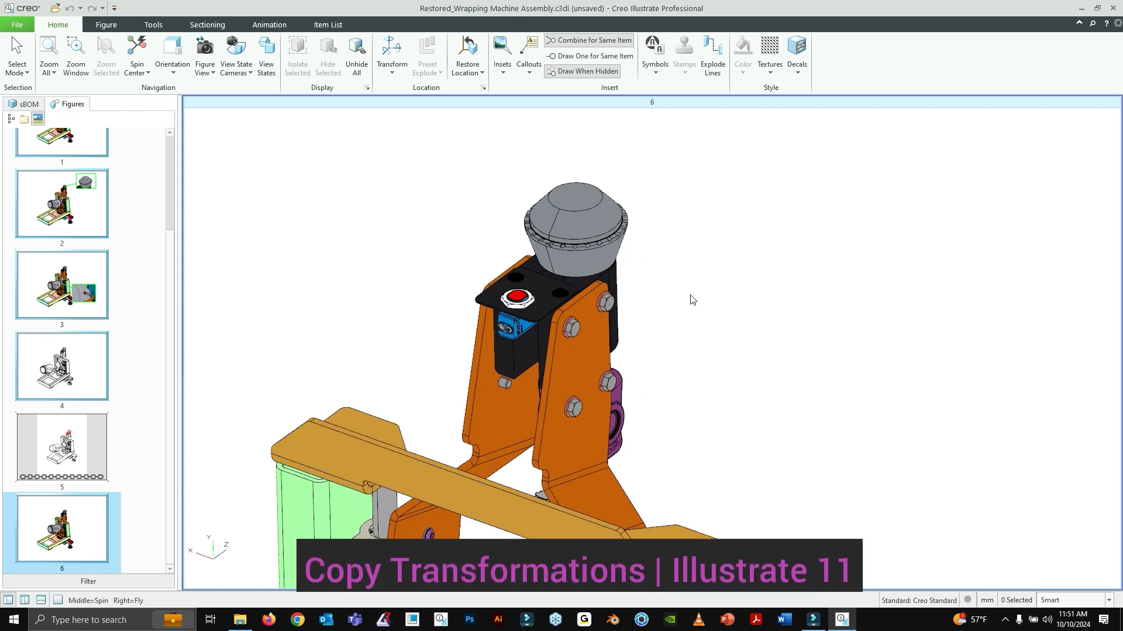
scroll(691, 299, "down", 1)
scroll(582, 328, "up", 3)
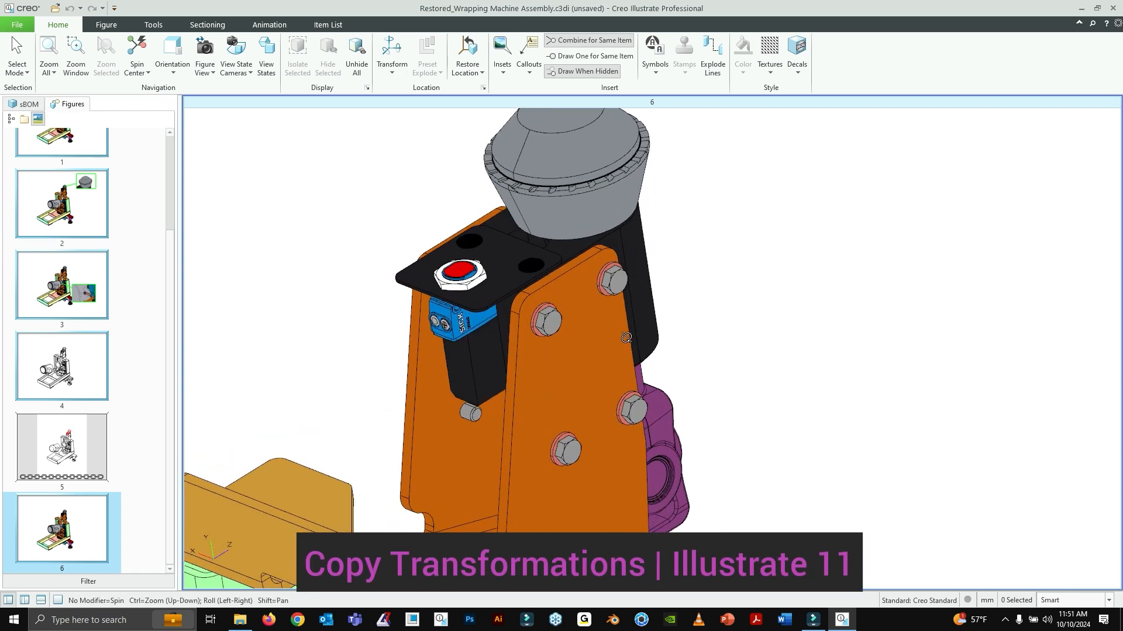
scroll(665, 340, "down", 2)
middle_click_drag(655, 304, 621, 417)
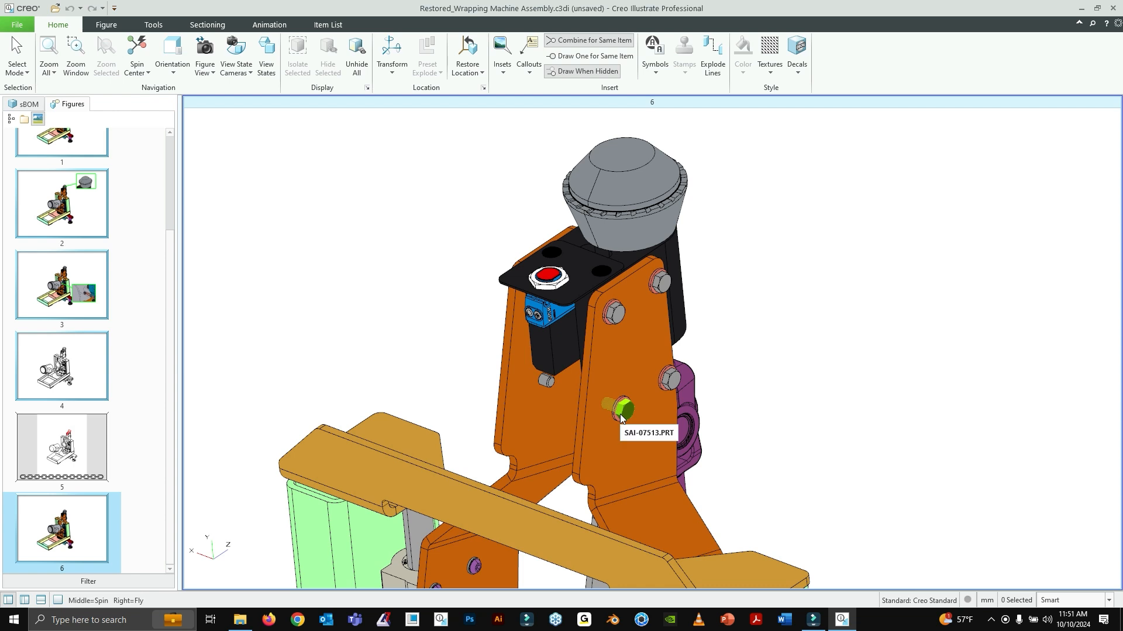
left_click(624, 417)
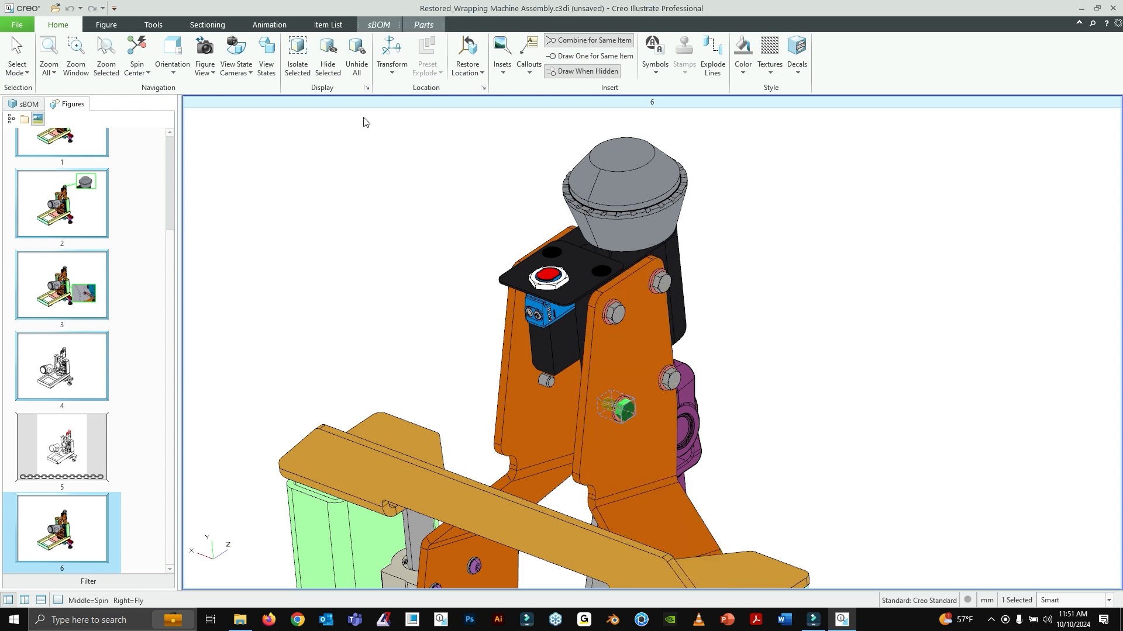
left_click(393, 74)
left_click(392, 51)
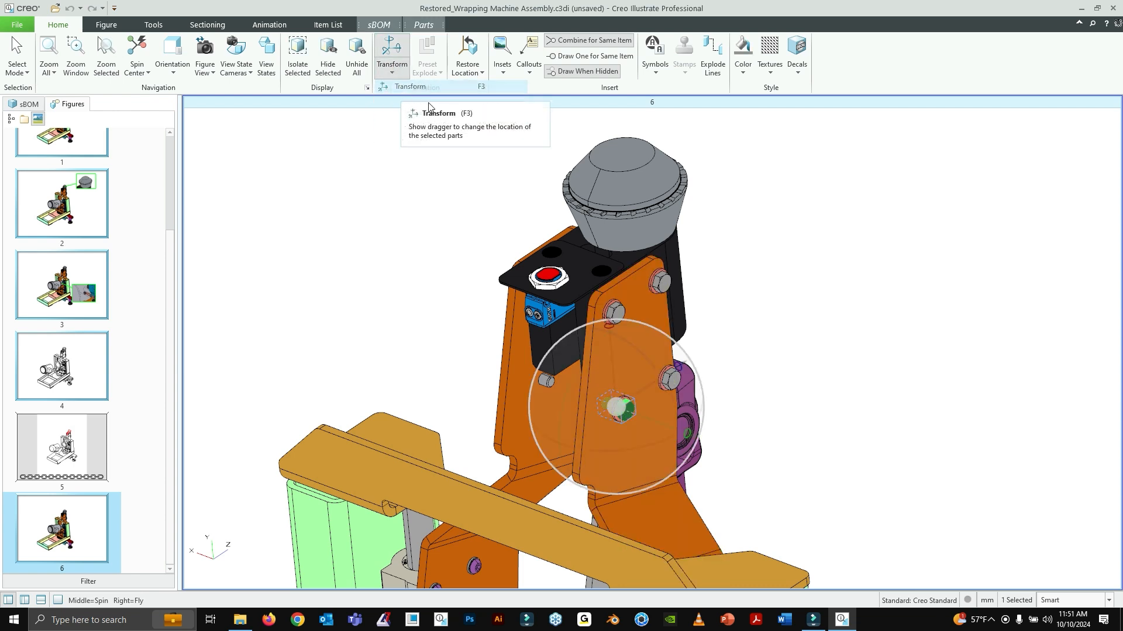
left_click_drag(692, 437, 858, 506)
left_click(895, 371)
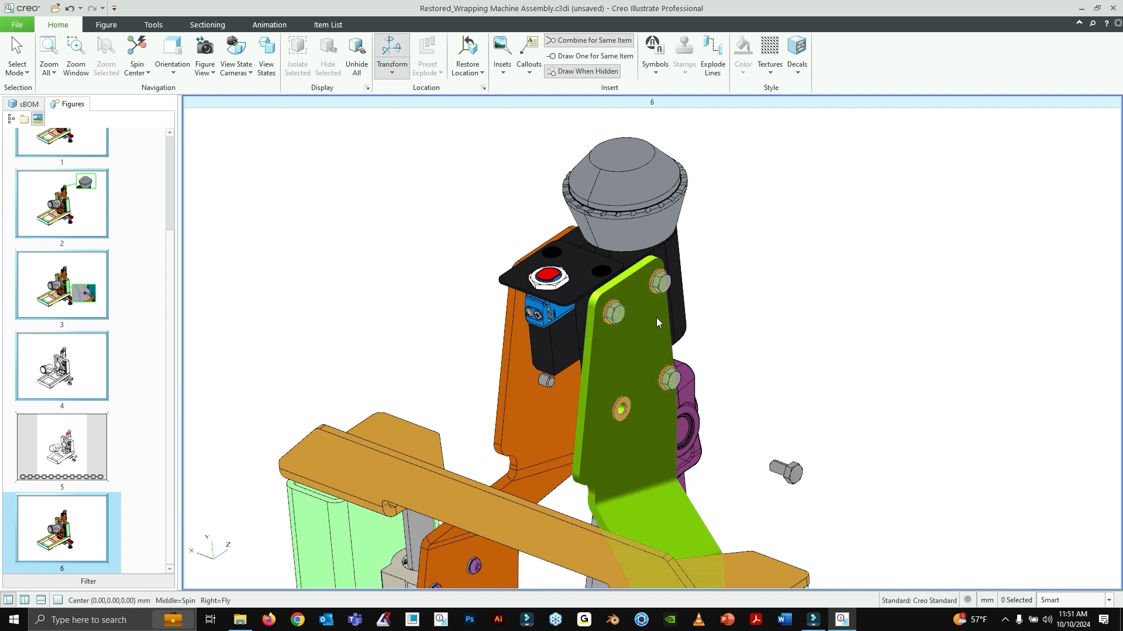
Step: Copy all transforms from the moved hex bolt to the other three bolts on the orange side plate
left_click(795, 478)
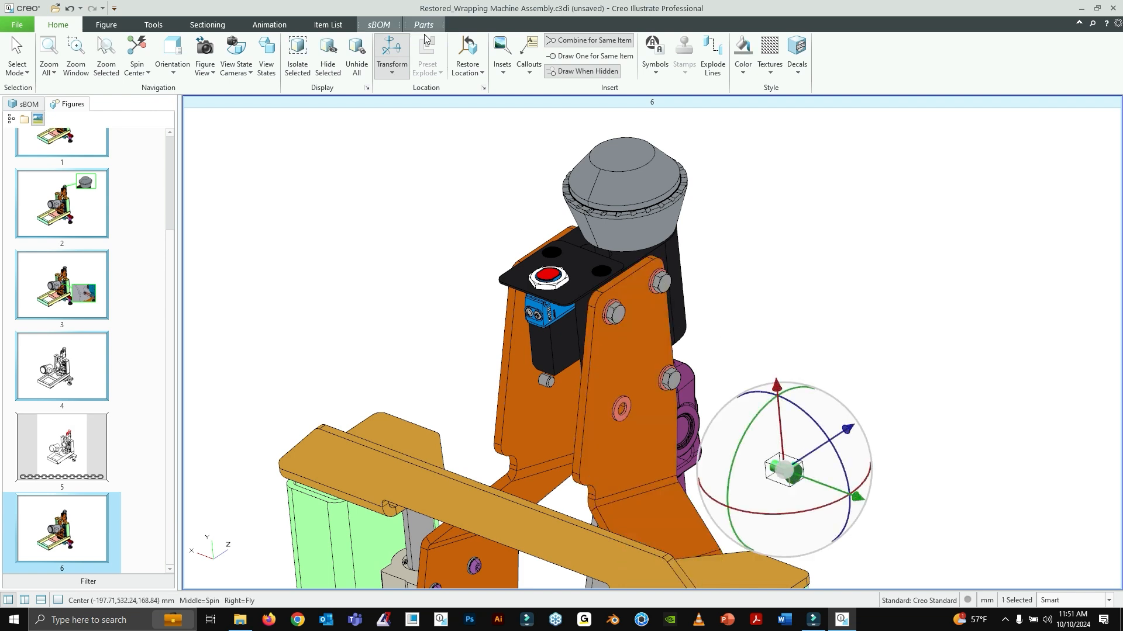
left_click(392, 73)
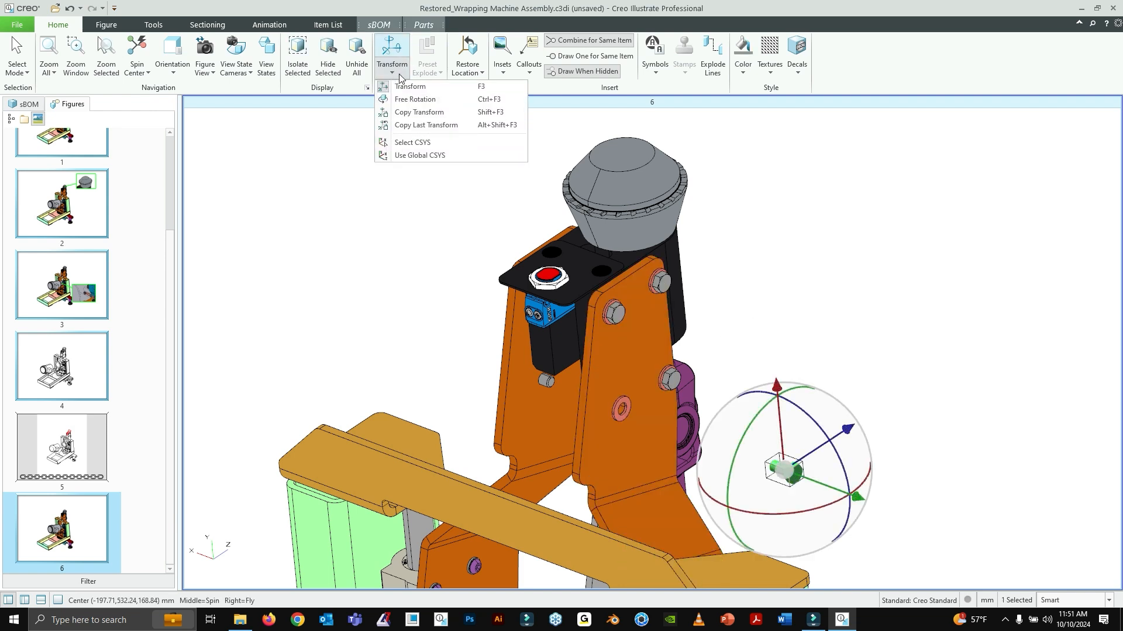
left_click(416, 116)
left_click_drag(555, 245, 436, 230)
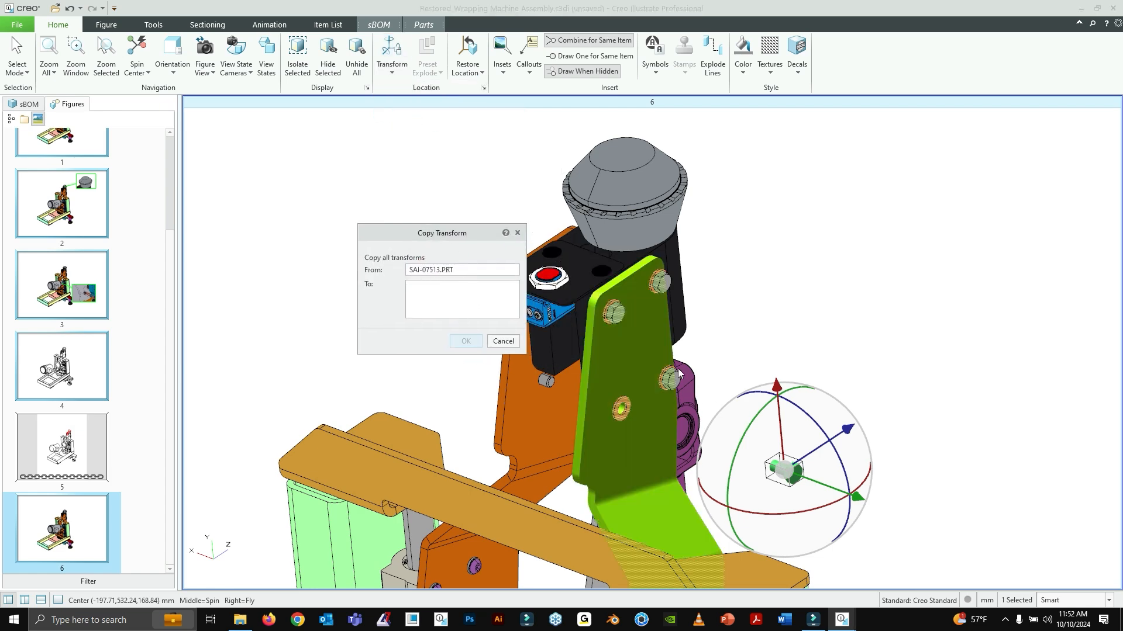
left_click(620, 314)
left_click(665, 287, "ctrl")
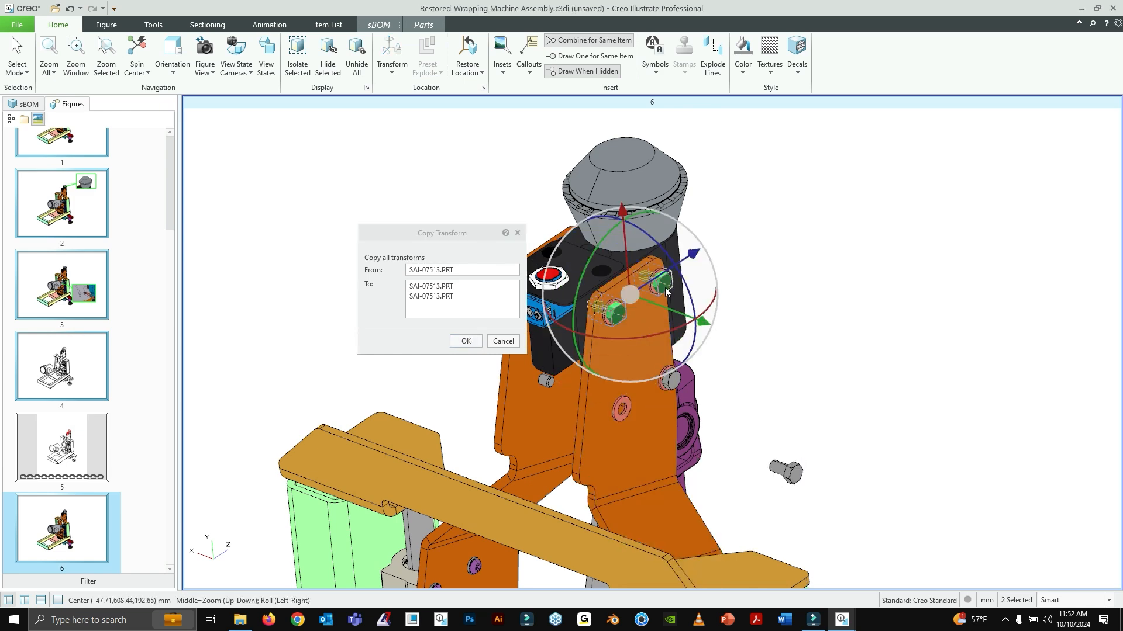
left_click(672, 379, "ctrl")
left_click(465, 341)
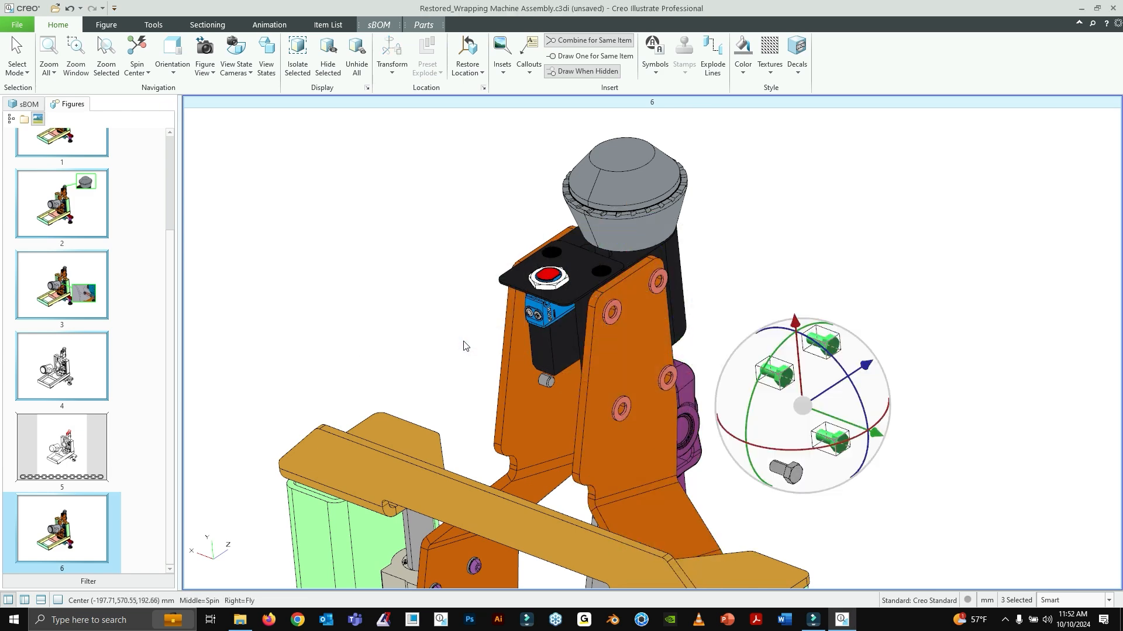
left_click(841, 233)
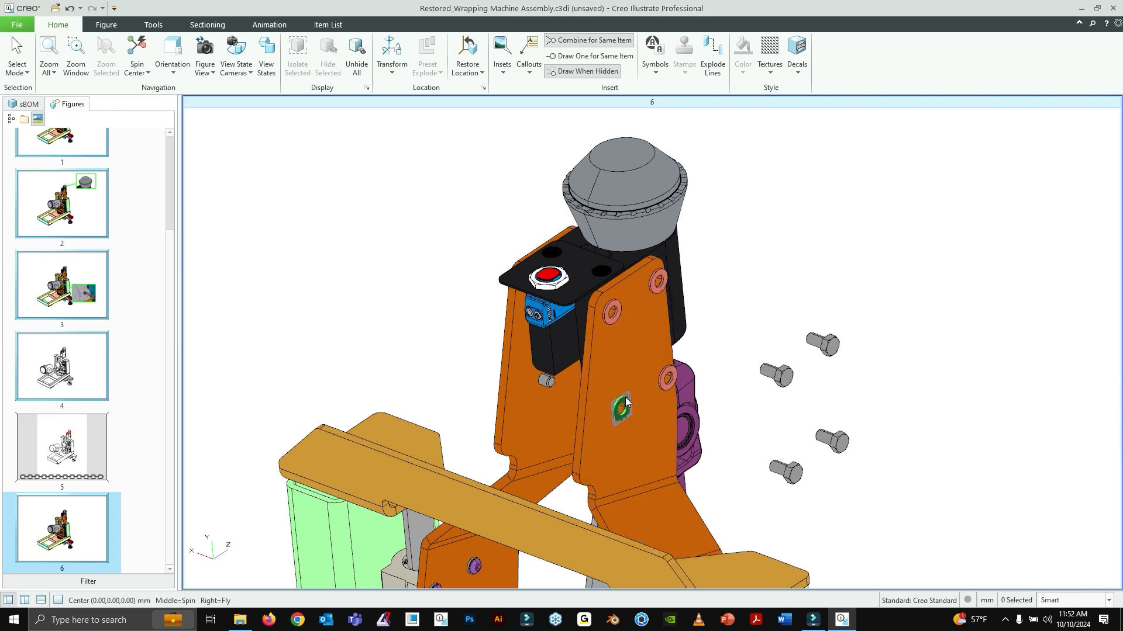
Step: Move the lower-left washer out of the orange side plate along the bolt axis to a center of about (-112, 532, 169) mm
left_click(637, 415)
left_click_drag(557, 383, 610, 419)
left_click(791, 251)
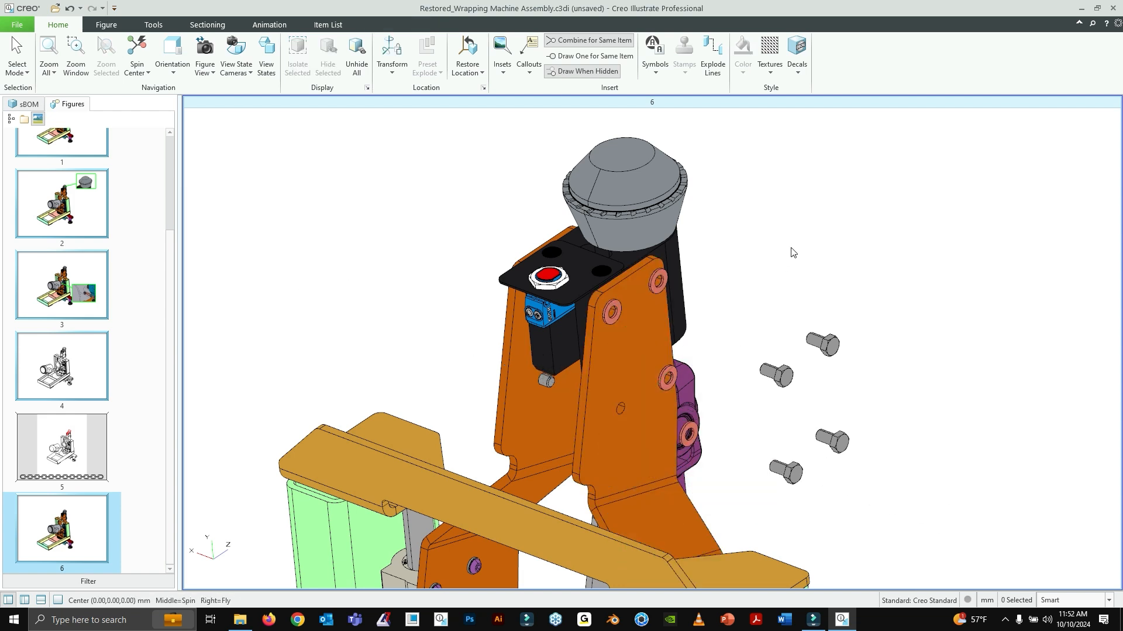
Step: Copy all transforms from the moved washer to the other three side plate washers and store the current view in figure 6
left_click(672, 377)
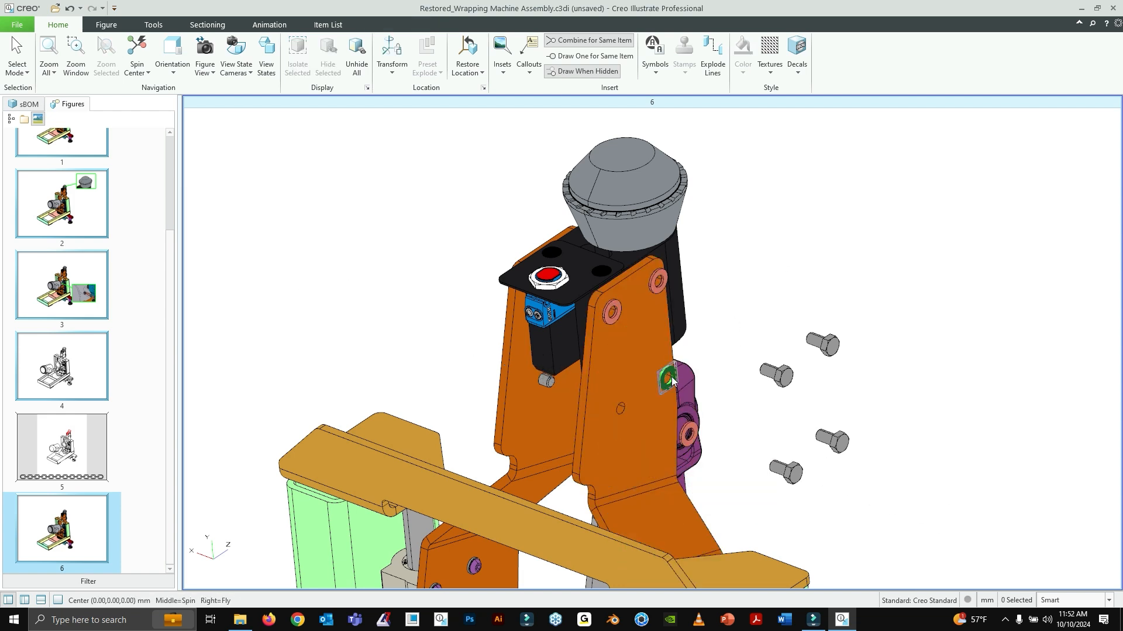
left_click(771, 202)
left_click(697, 433)
left_click(392, 64)
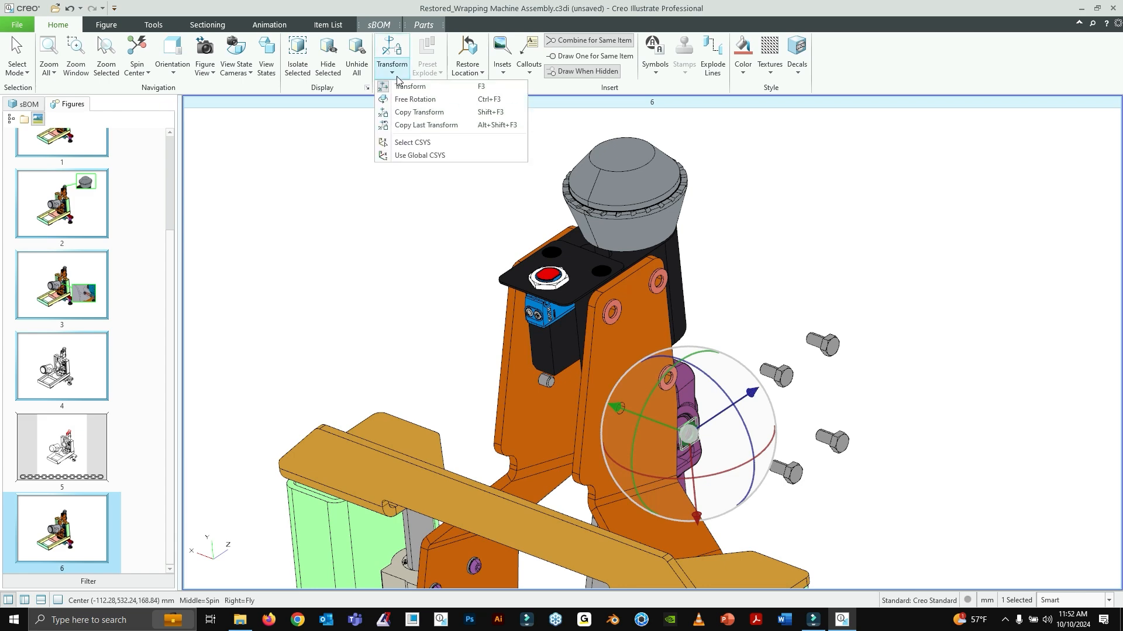
left_click(418, 111)
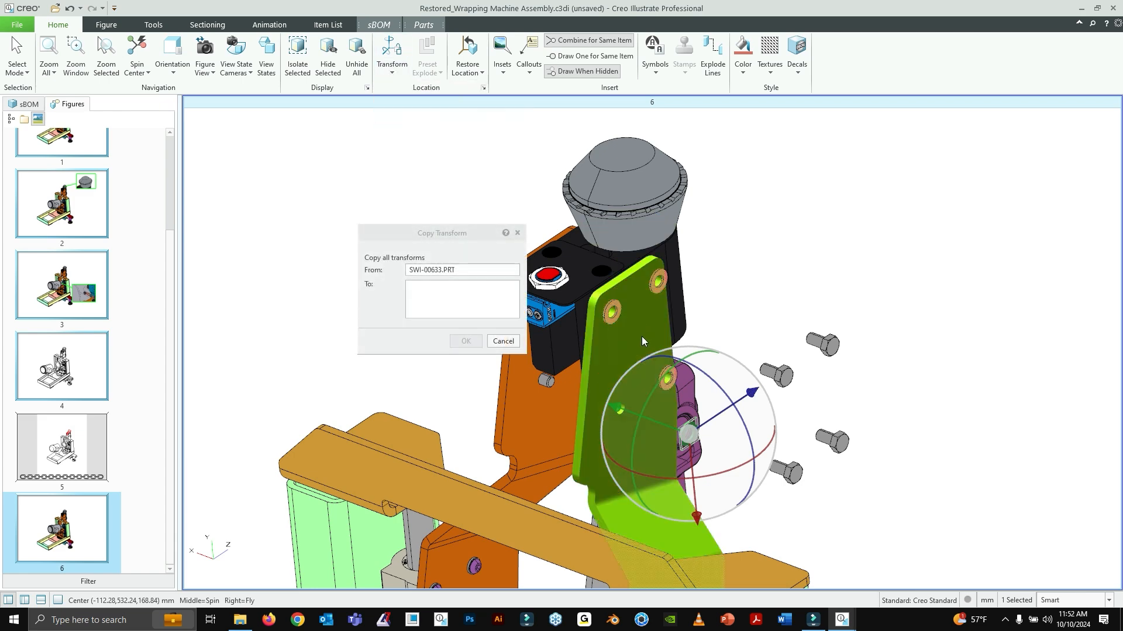
left_click(617, 313)
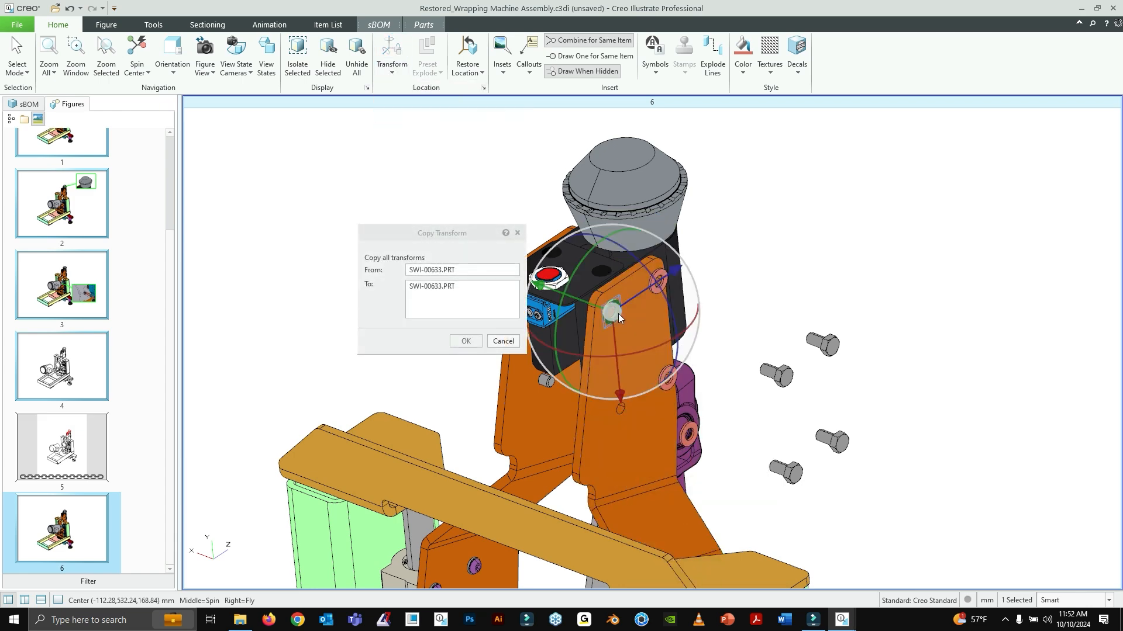
left_click(663, 283, "ctrl")
left_click(675, 375, "ctrl")
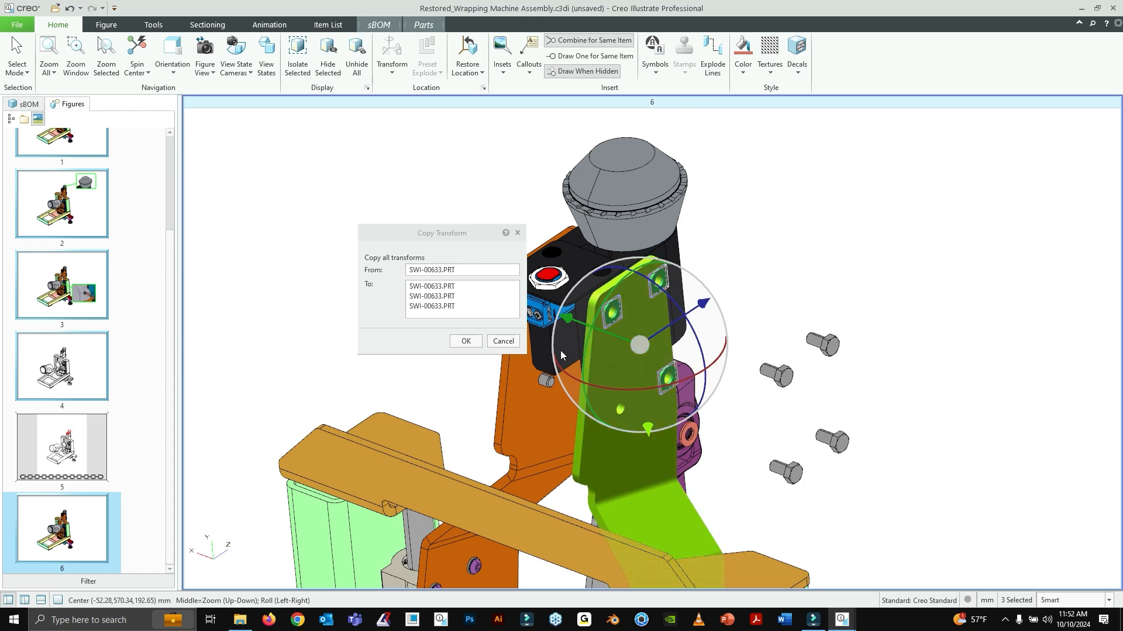
left_click(465, 341)
left_click(871, 265)
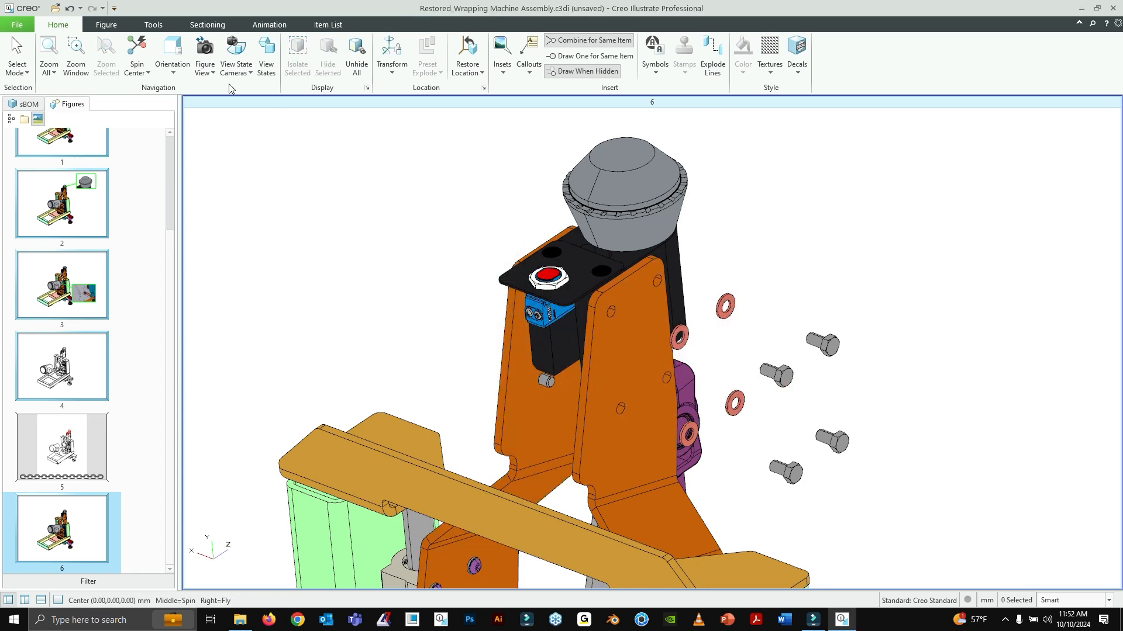
left_click(206, 70)
left_click(233, 101)
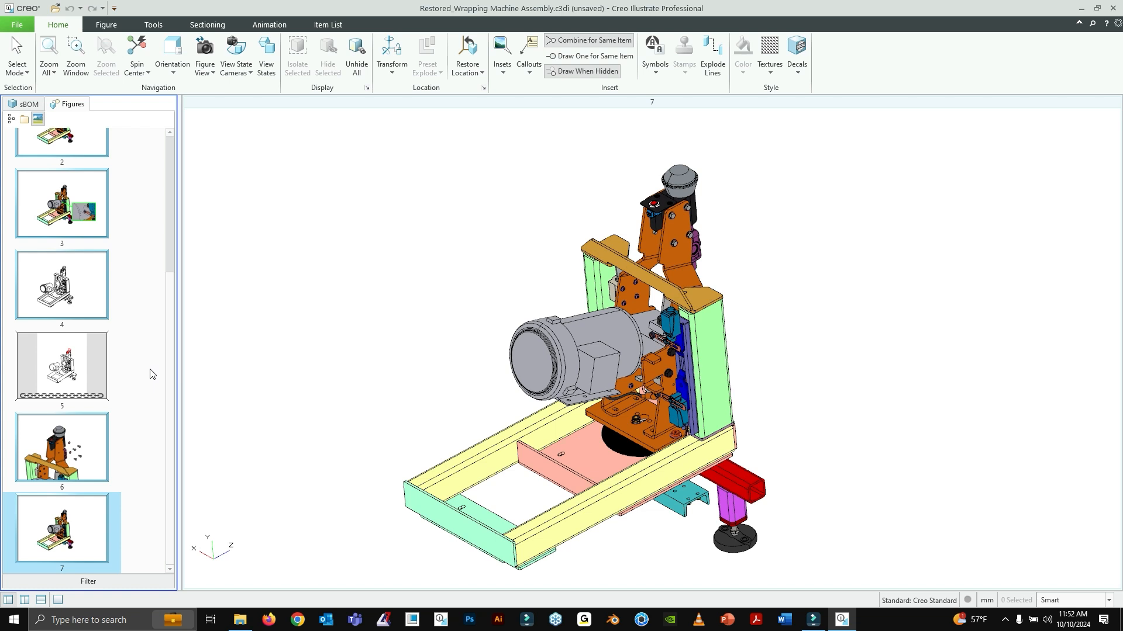
Step: Set the illustration's general default font to Calibri in the options and apply the change
left_click(18, 28)
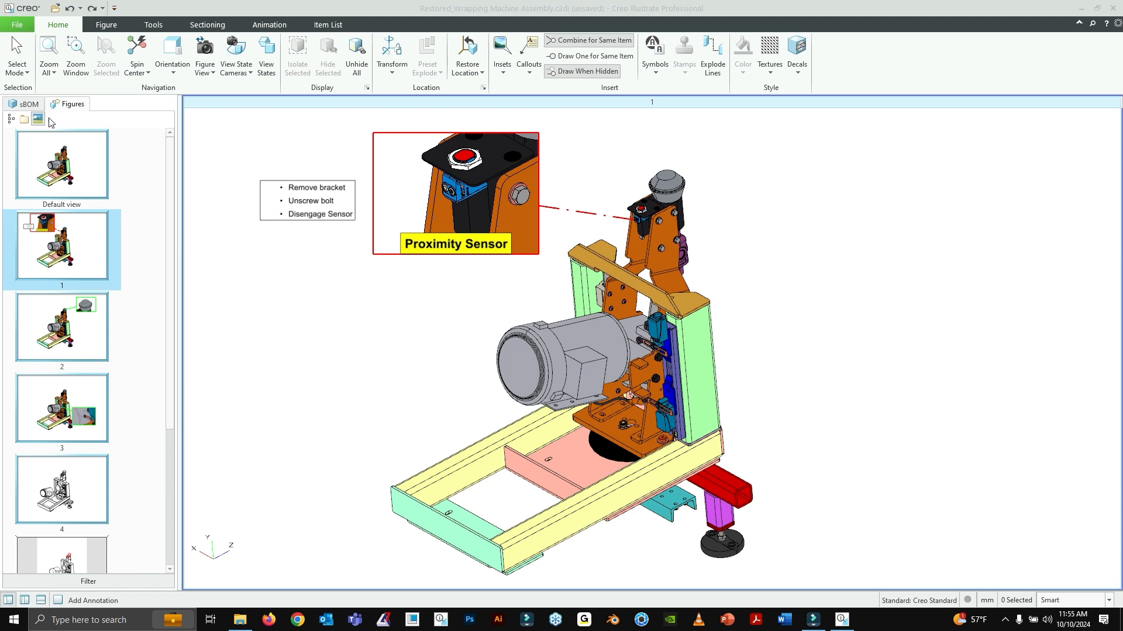
left_click(15, 28)
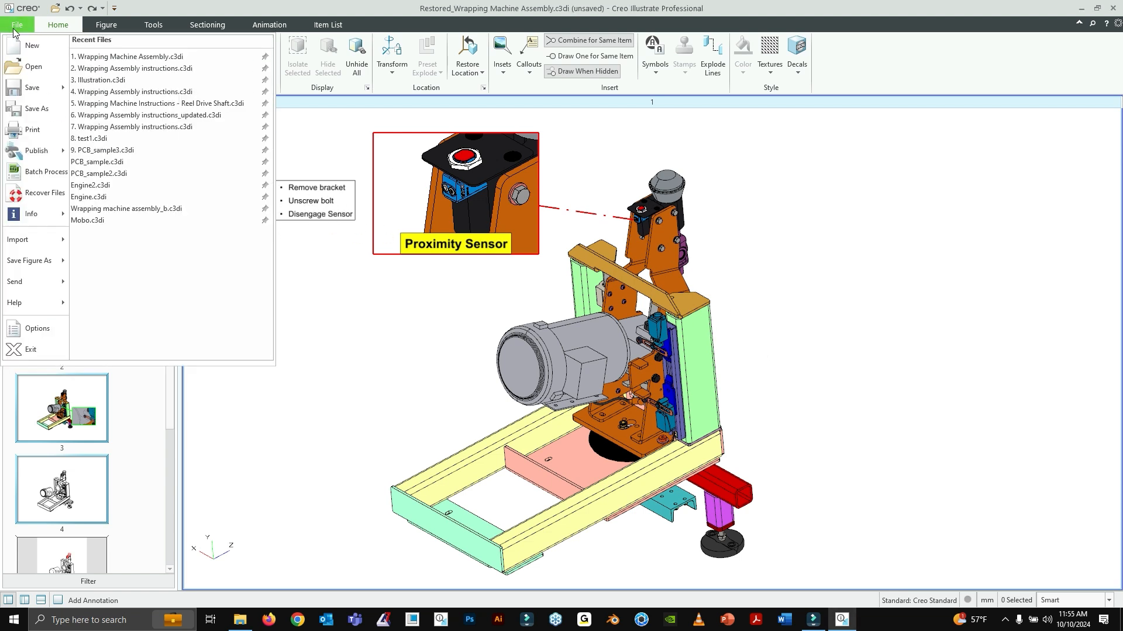
left_click(37, 331)
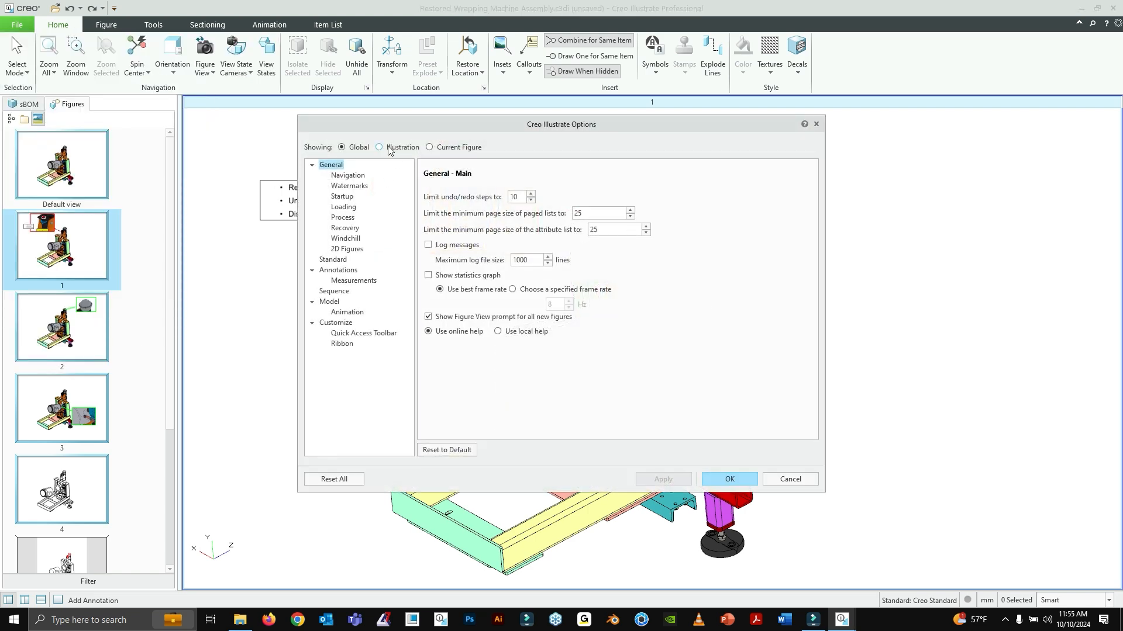
left_click(385, 149)
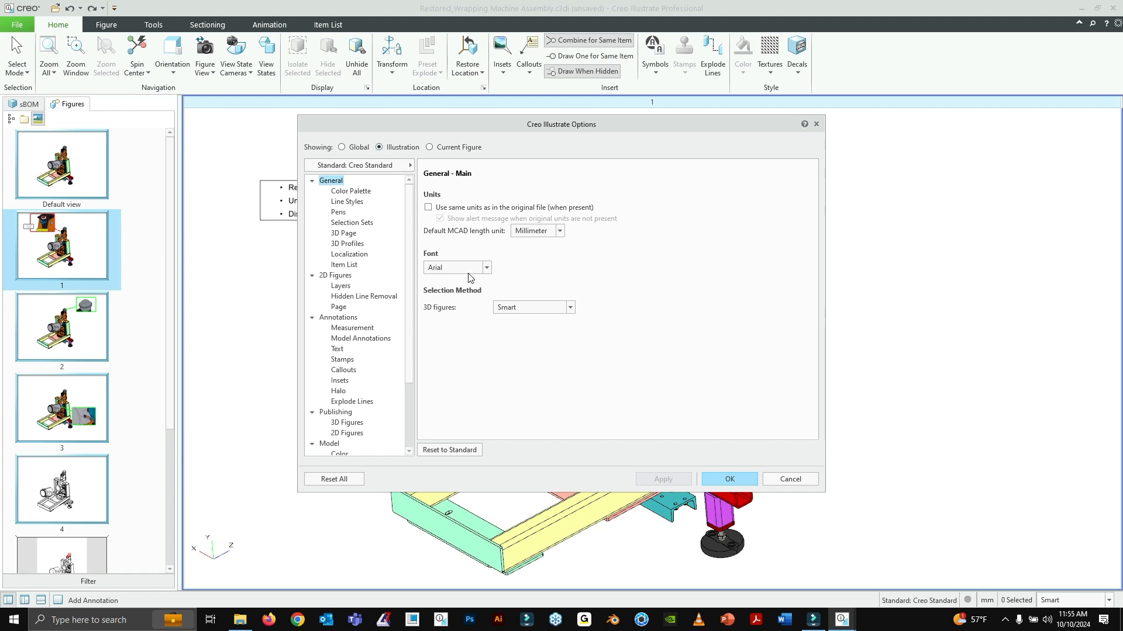
left_click(485, 269)
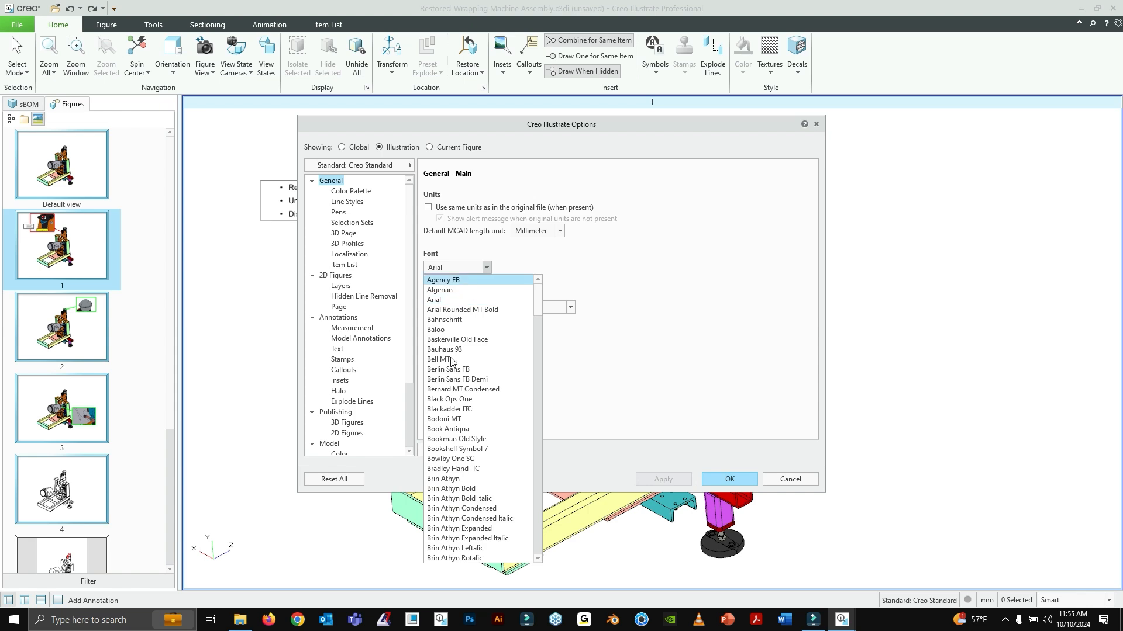
scroll(464, 388, "down", 5)
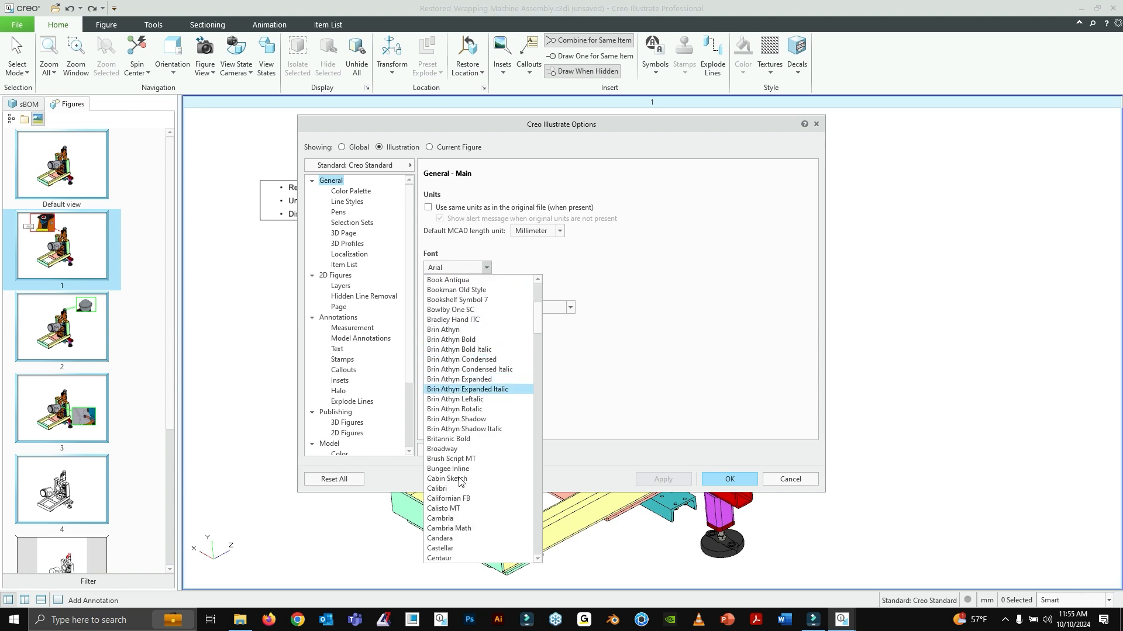
left_click(449, 493)
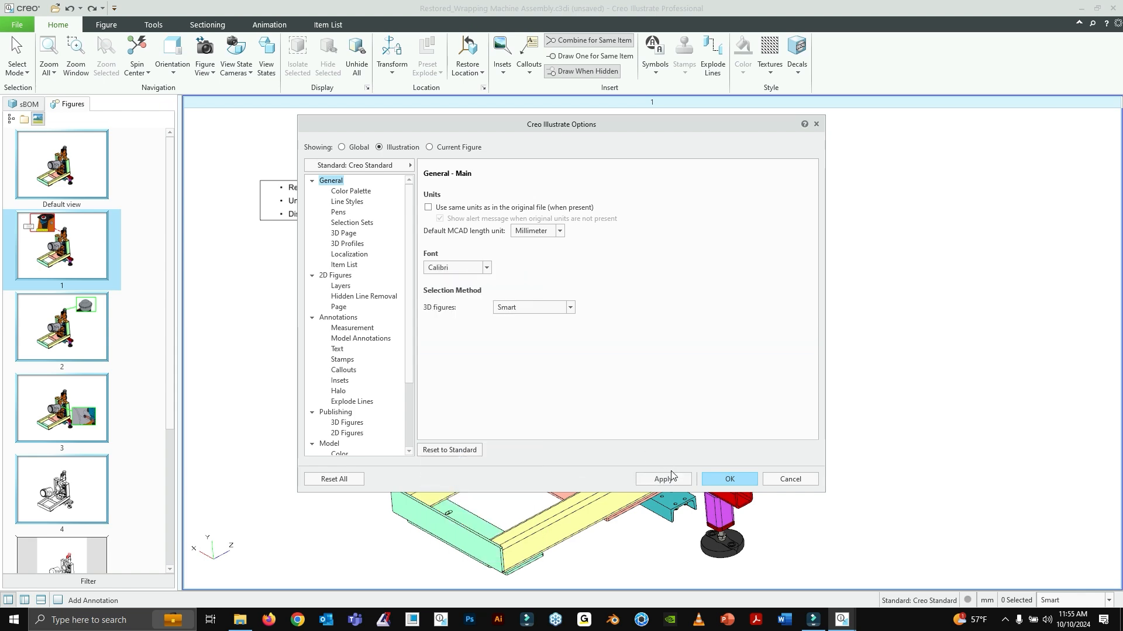
left_click(672, 478)
left_click(729, 479)
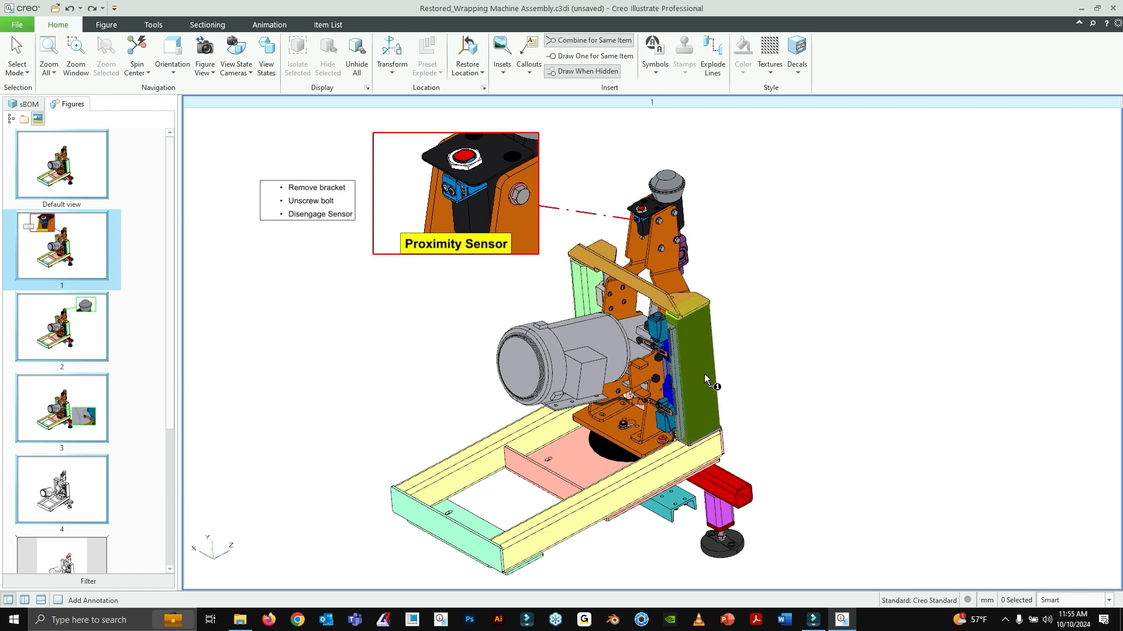
Step: Add a Note with Leader callout to the light green upright in figure 1, placing its note above and beside the upright
left_click(524, 75)
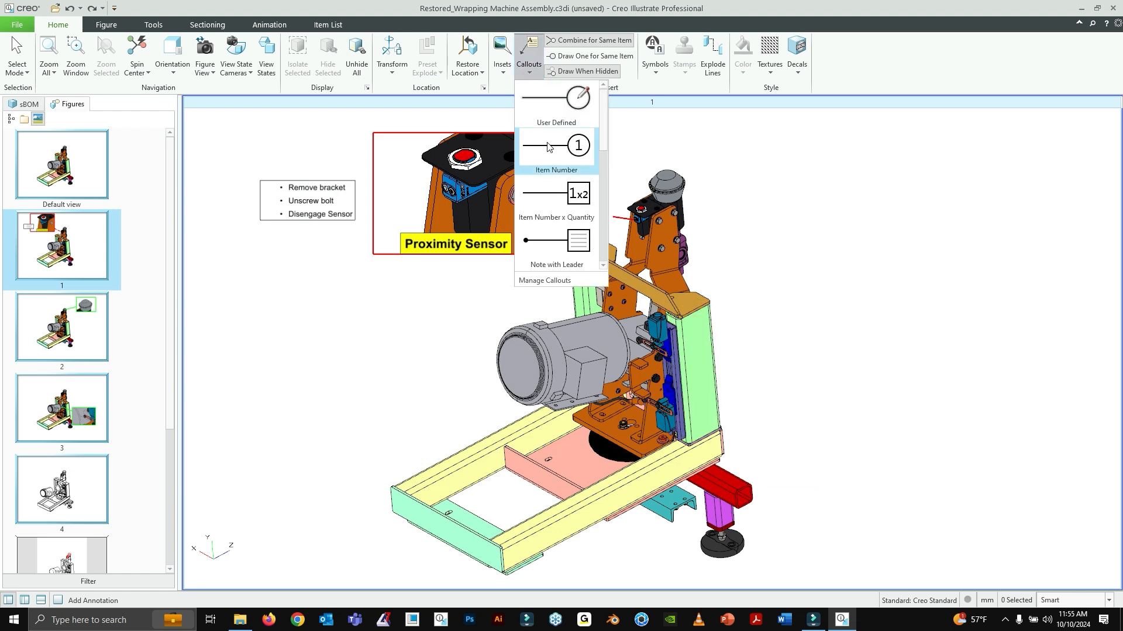
left_click(563, 258)
left_click(704, 357)
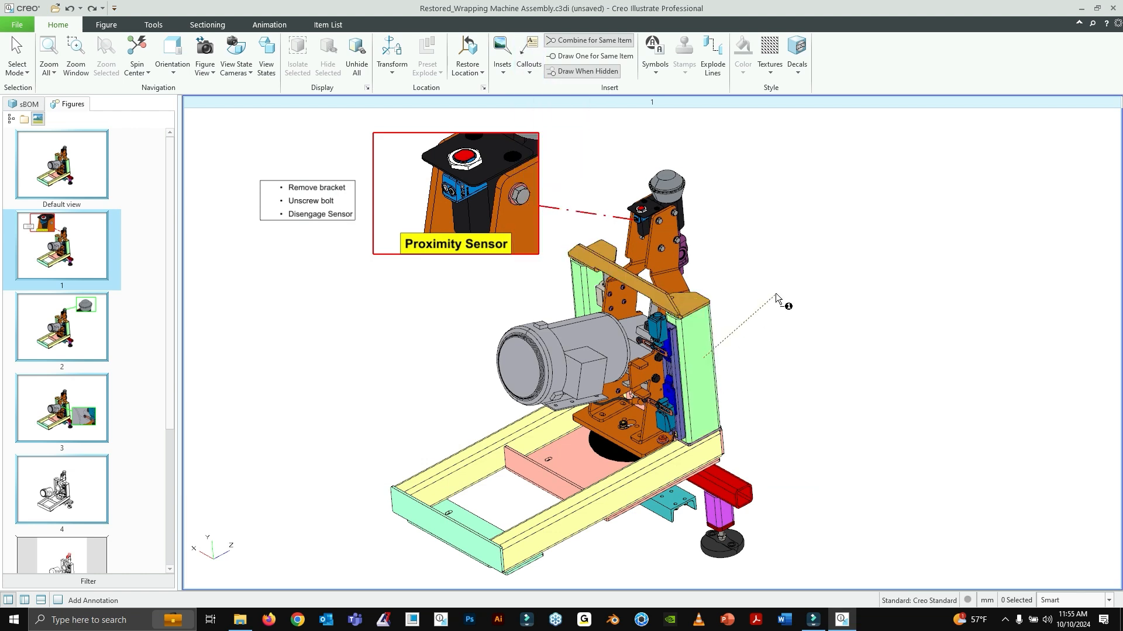
left_click(775, 297)
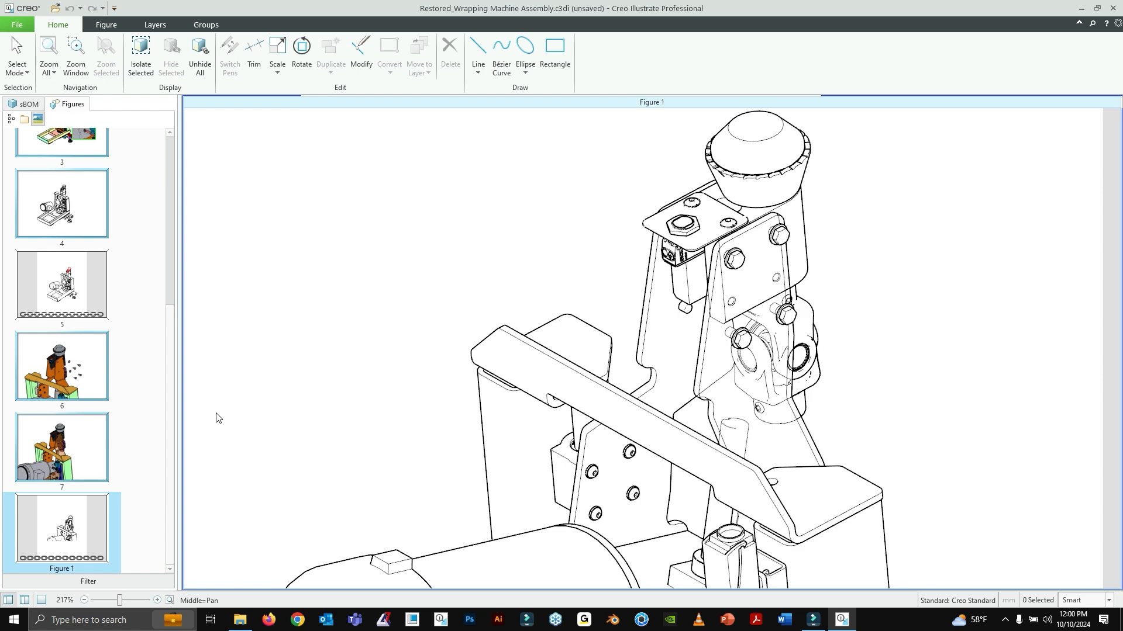
Step: Show figure 7 and open the 3D figure publish options for editing from the publish settings
left_click(70, 440)
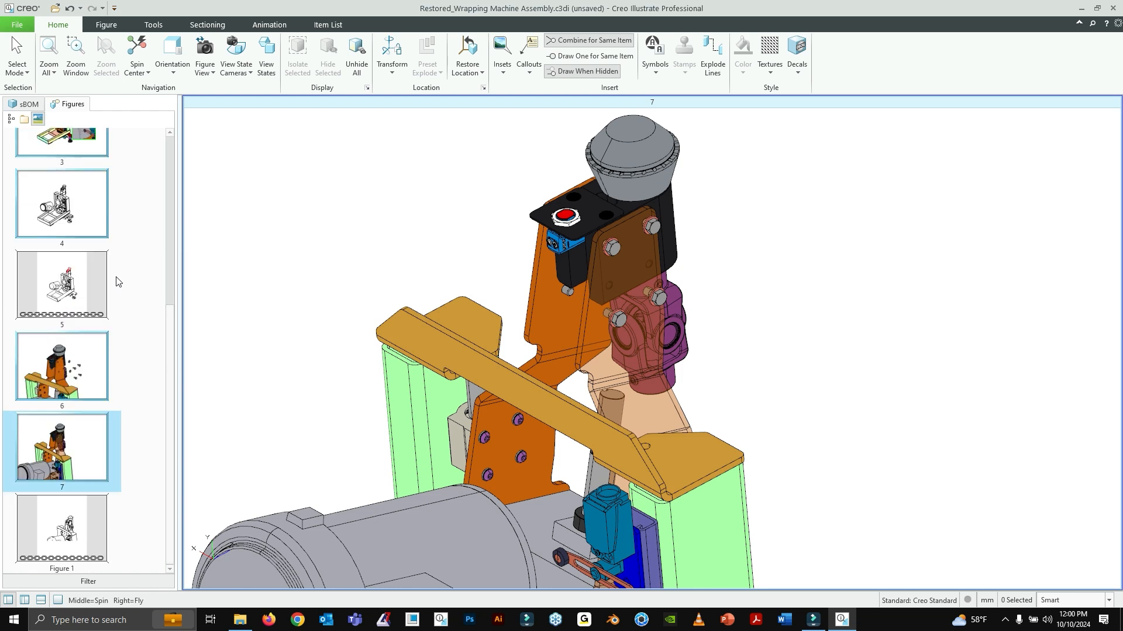
scroll(119, 280, "up", 5)
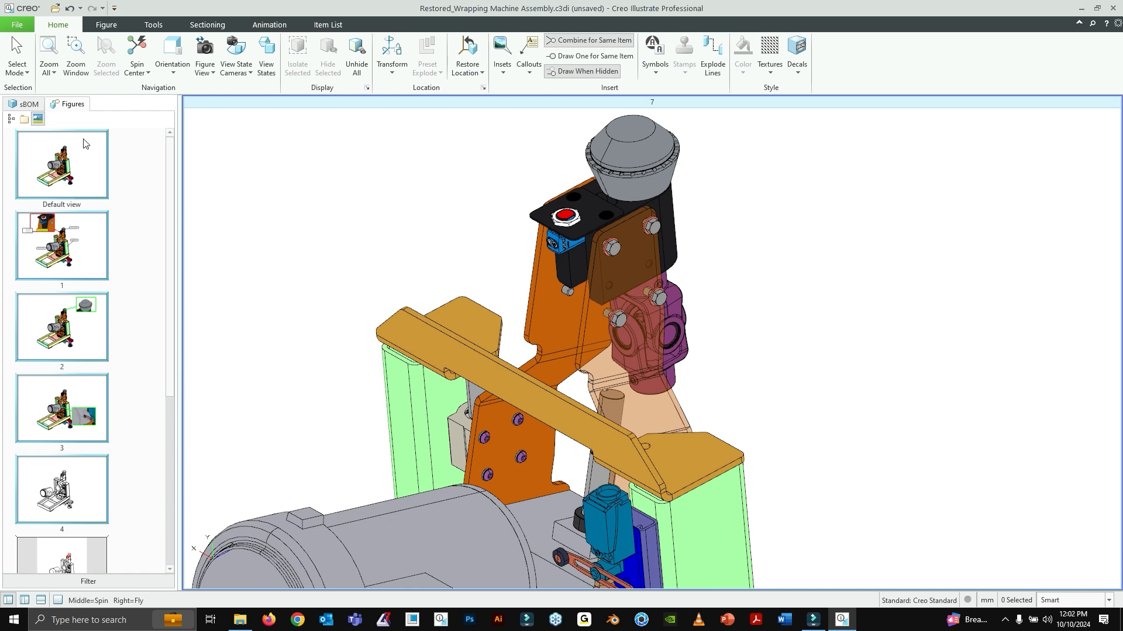
left_click(17, 26)
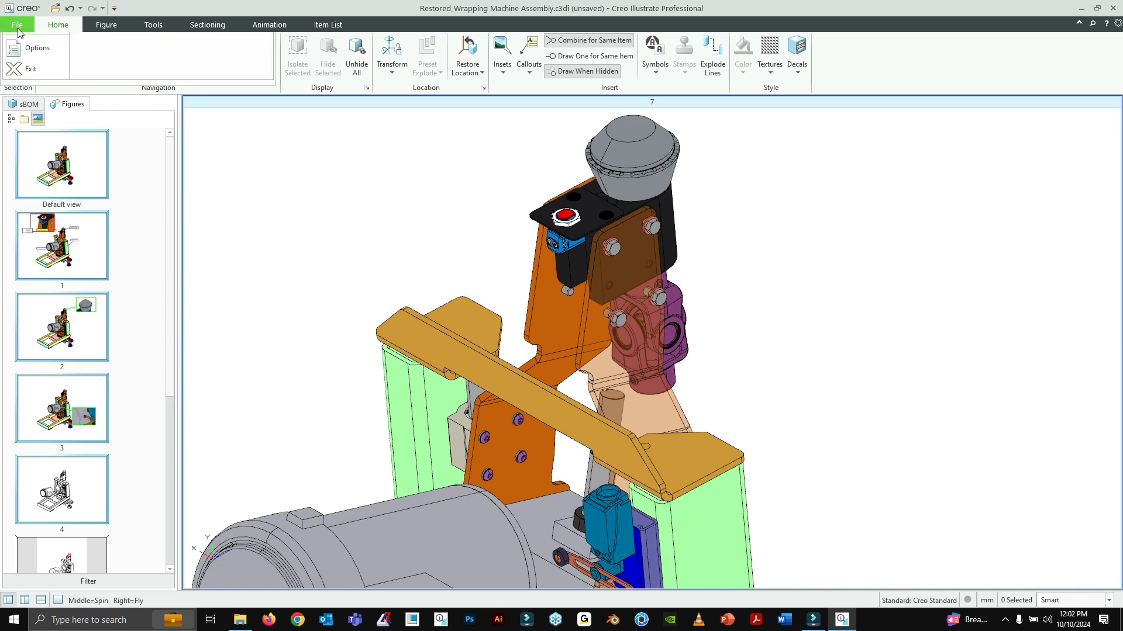
mouse_move(37, 150)
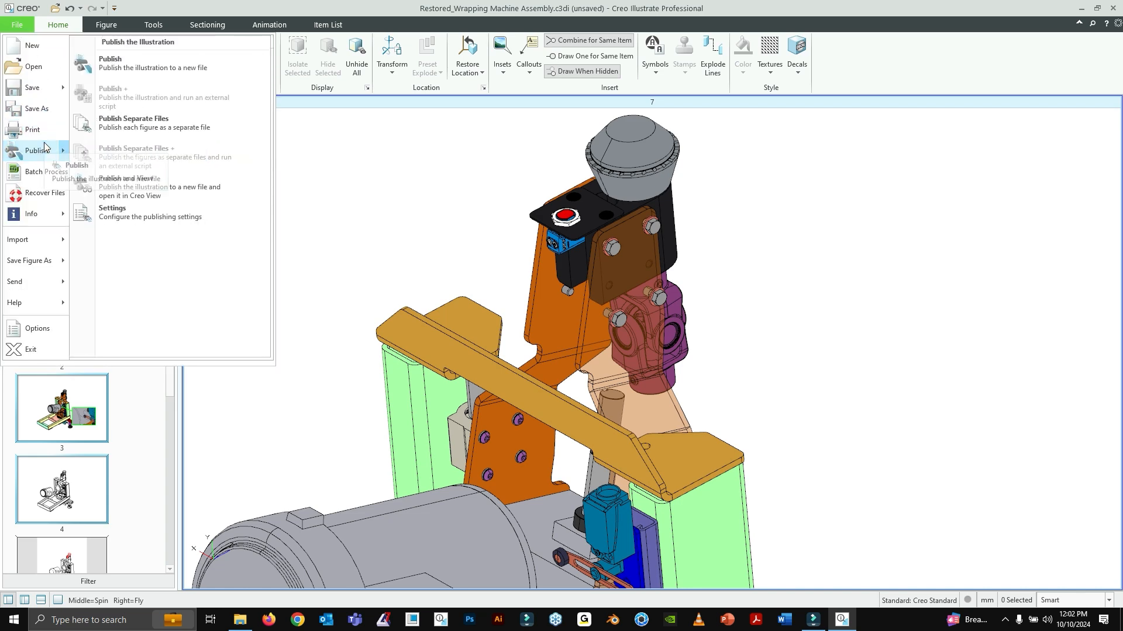
left_click(159, 209)
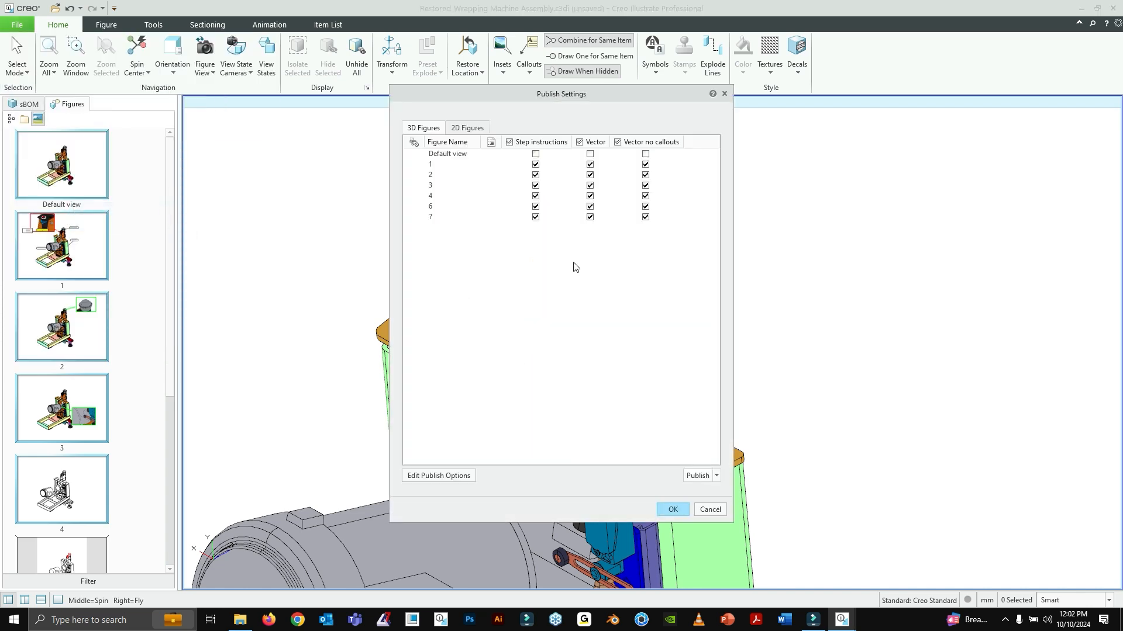
left_click(440, 476)
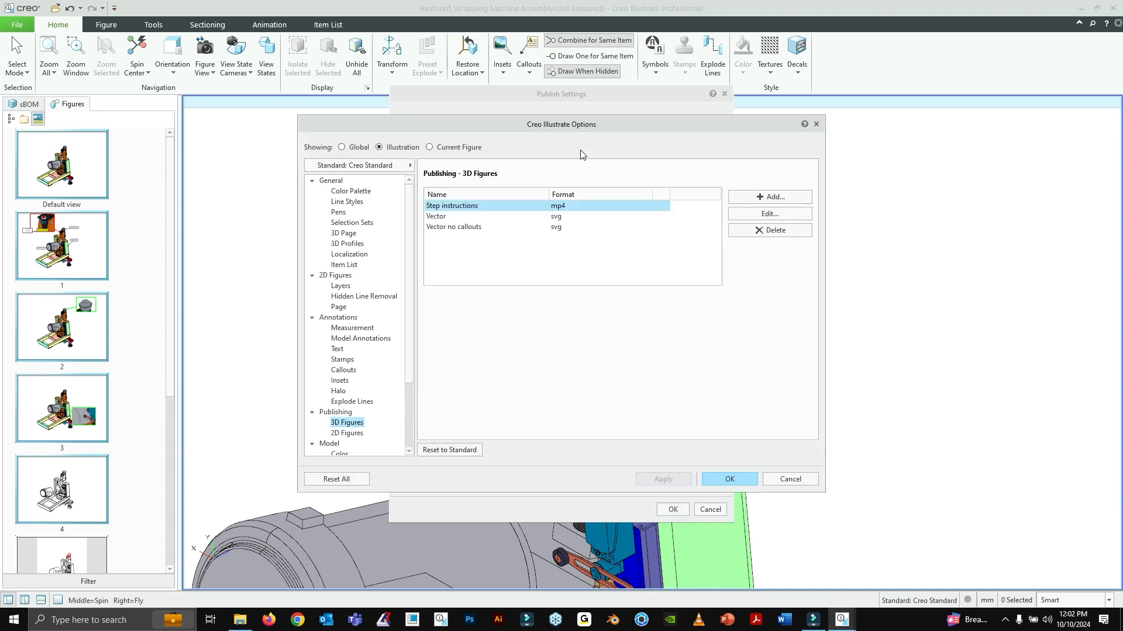
left_click_drag(470, 125, 437, 125)
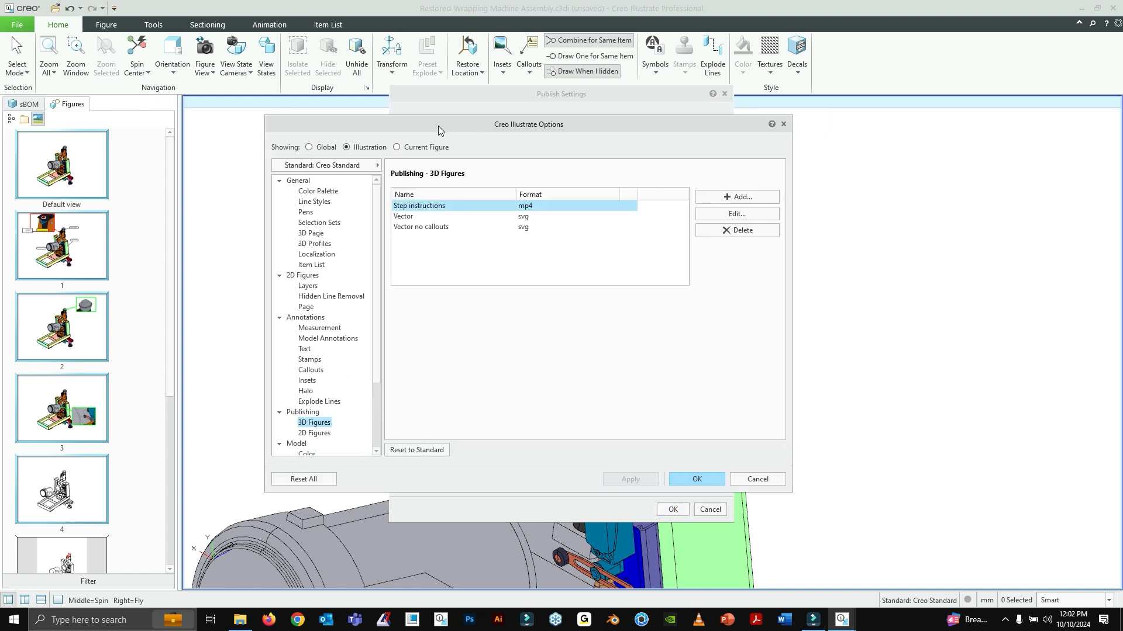
Step: Start a new publish option for 3D figures of type Image, named "no background"
left_click(724, 199)
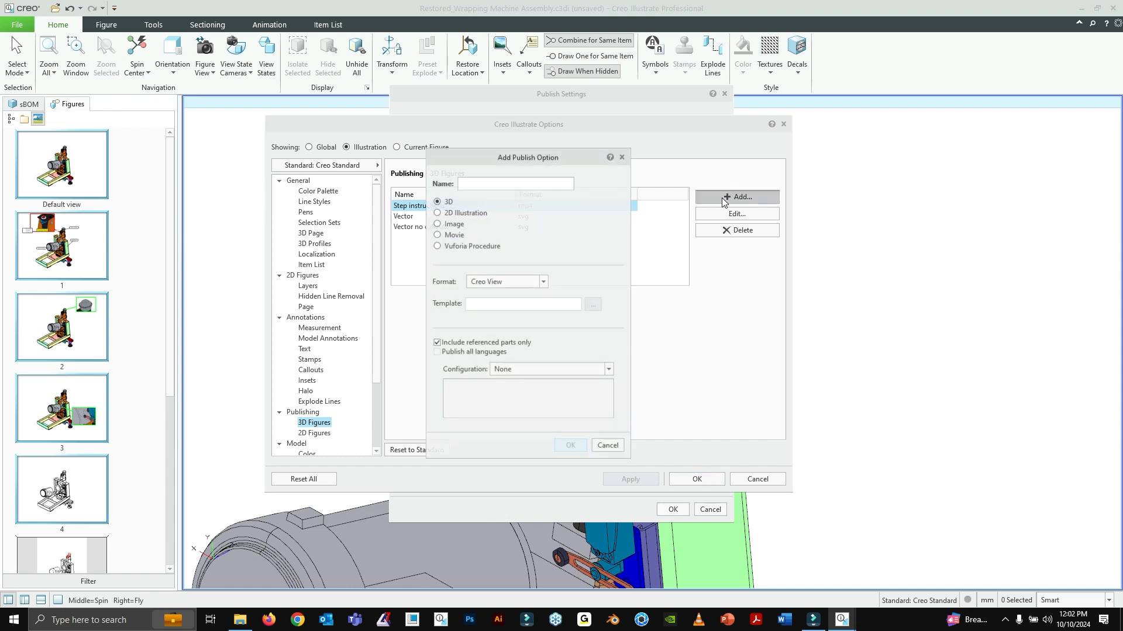
left_click_drag(515, 151, 472, 149)
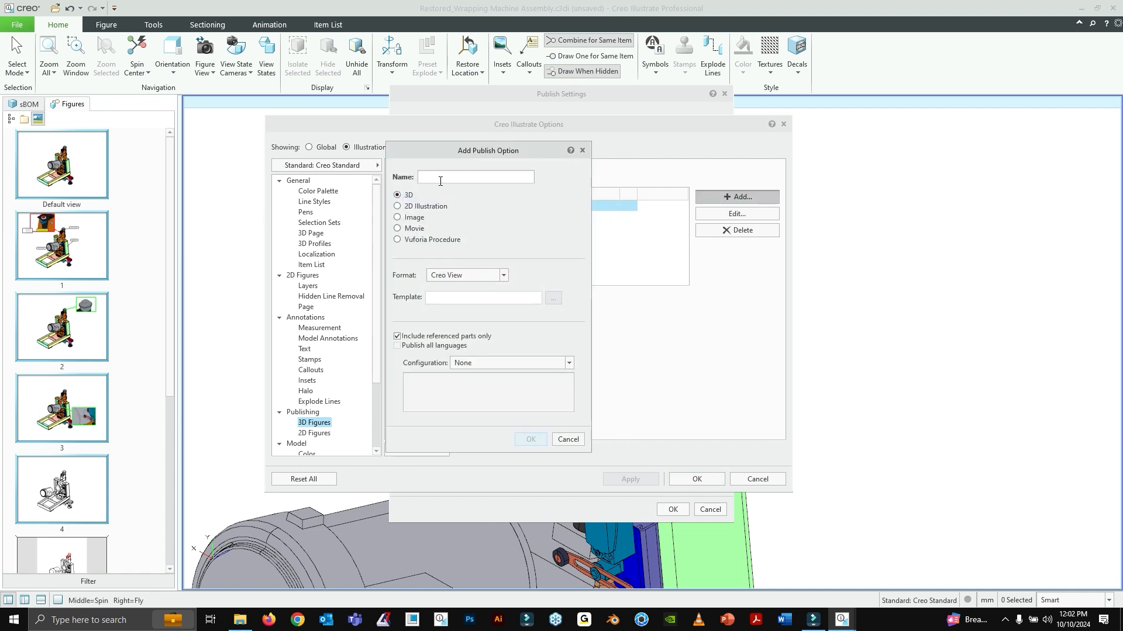
left_click(412, 217)
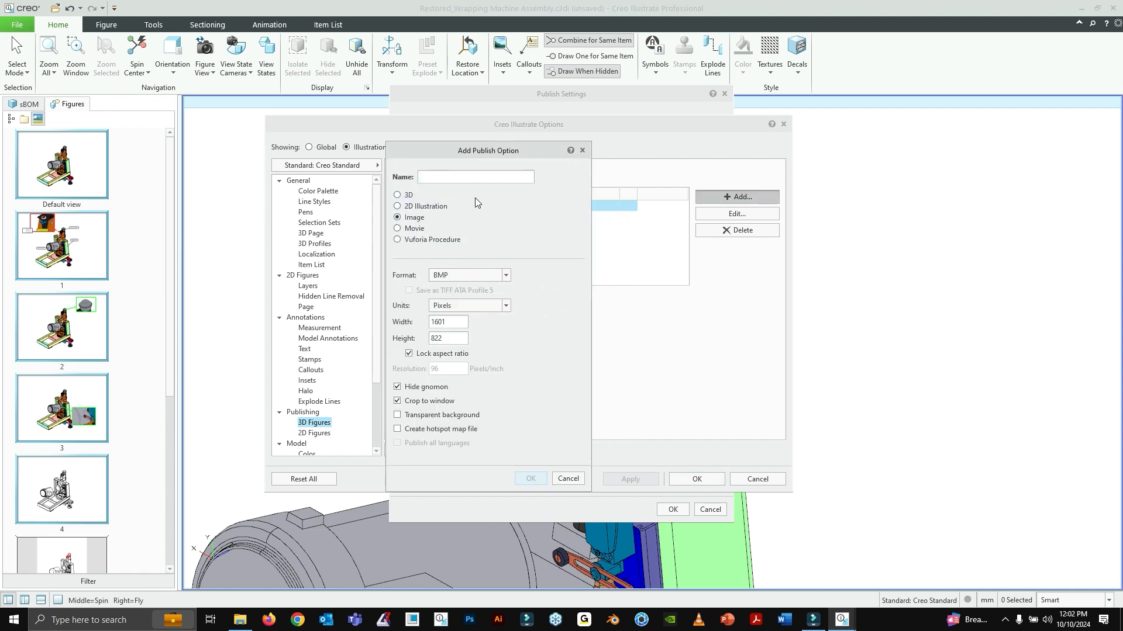
left_click_drag(450, 163, 421, 165)
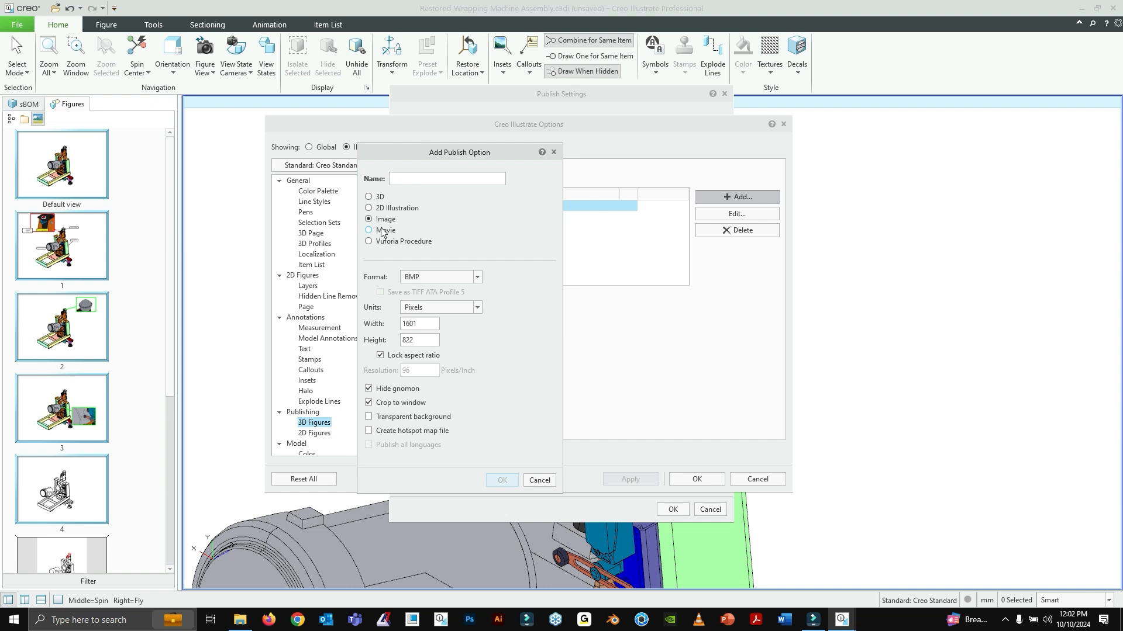
left_click(419, 180)
type("no background")
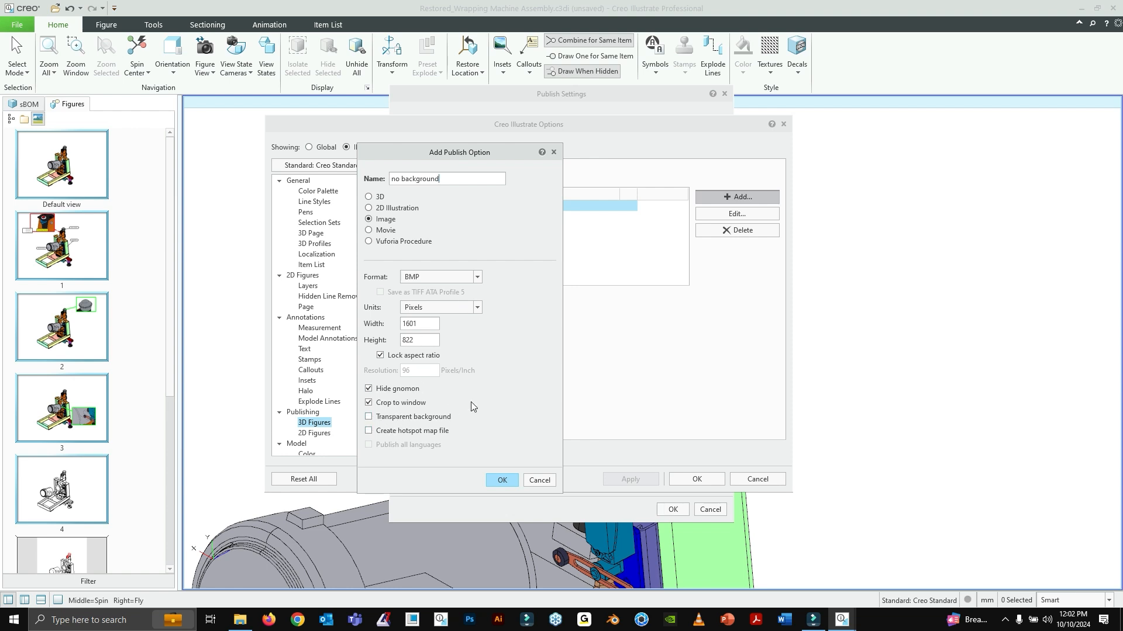
Step: Set the "no background" publish option to PNG format with a transparent background, and save it to the 3D figure options
left_click(477, 277)
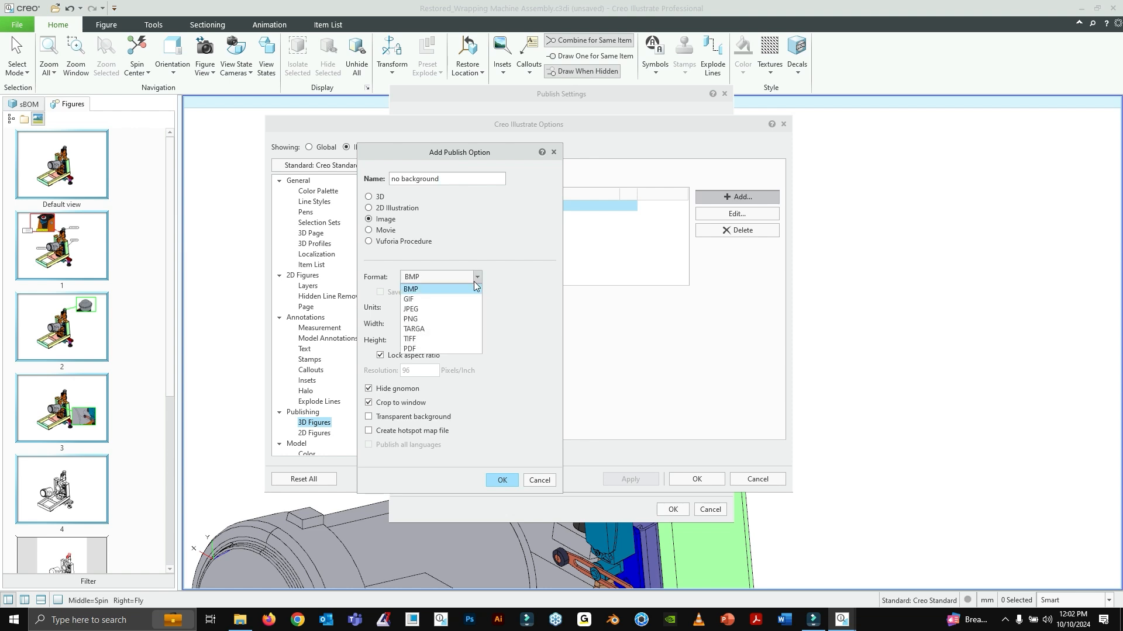
left_click(437, 318)
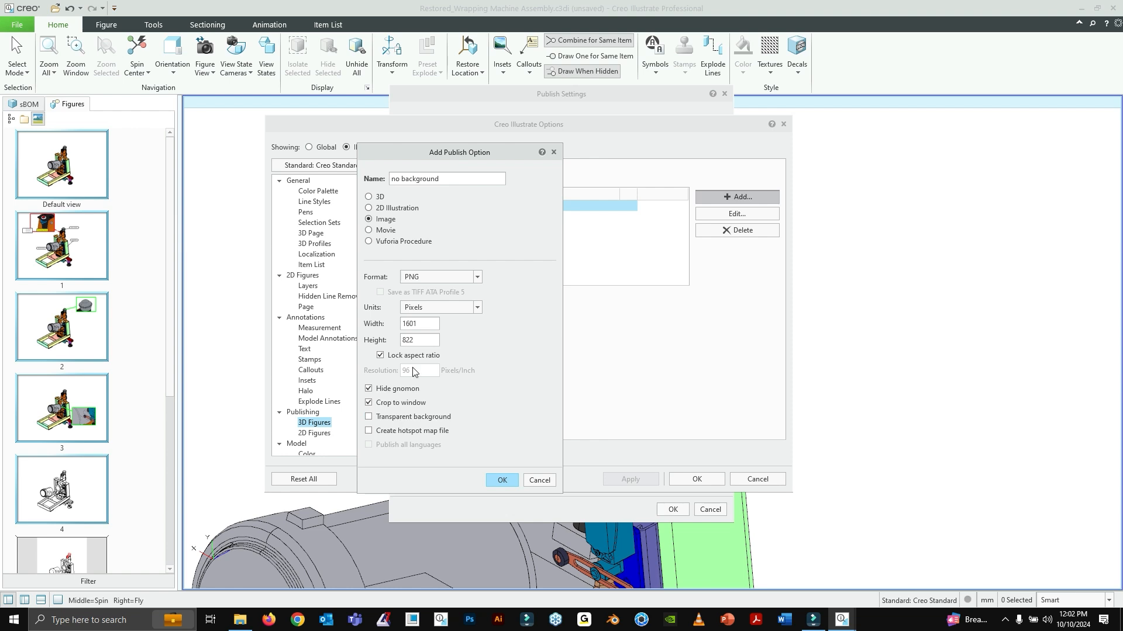
left_click(477, 277)
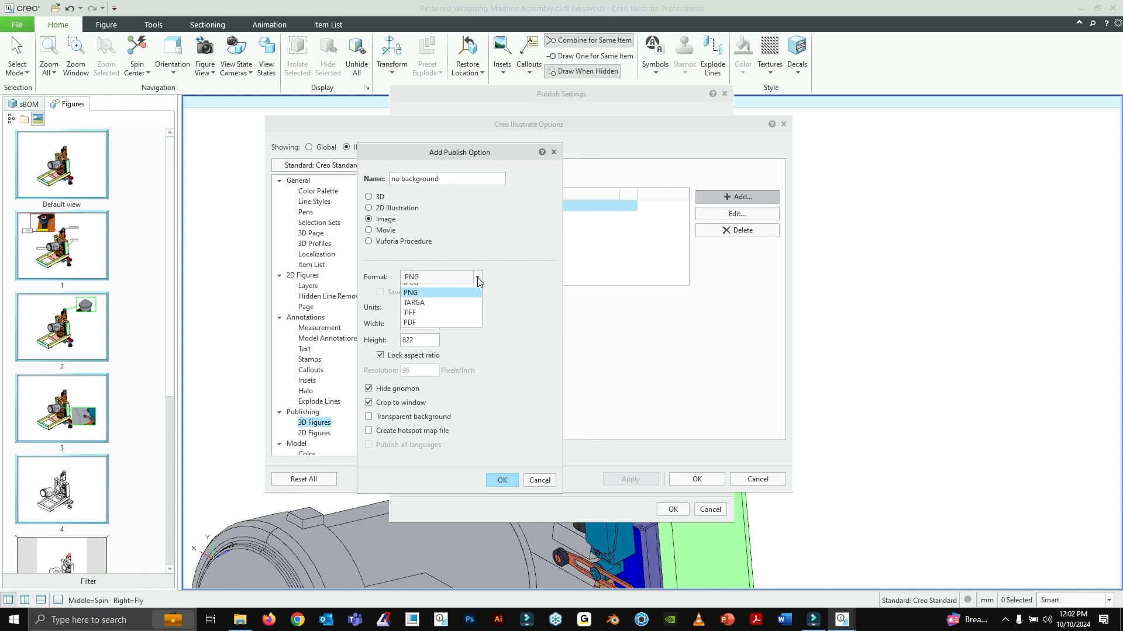
left_click(420, 319)
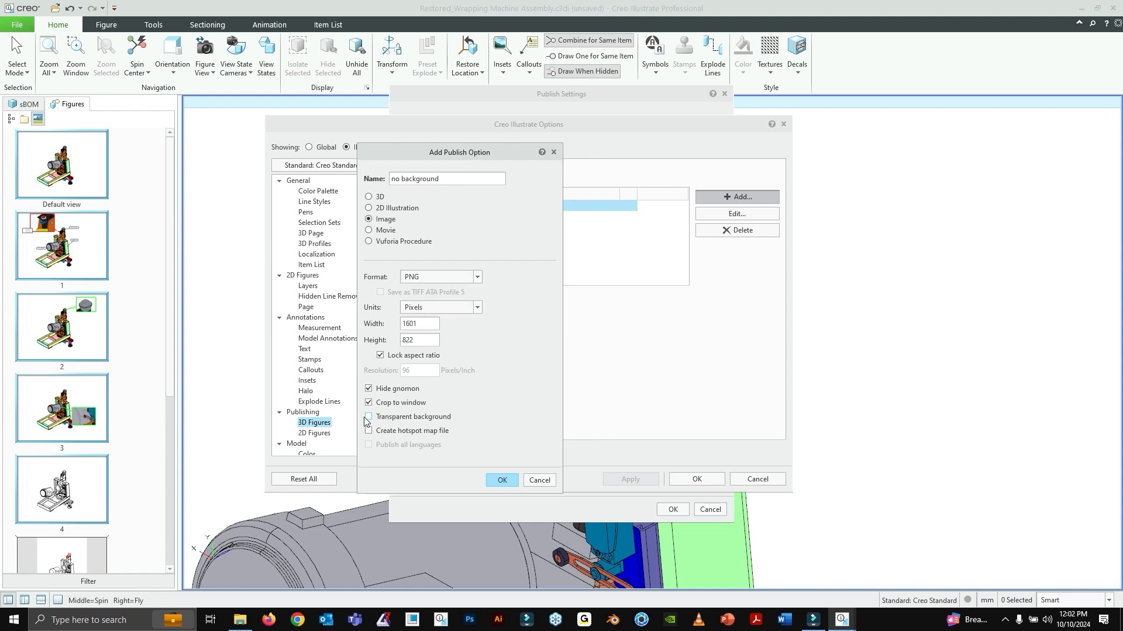
left_click(368, 417)
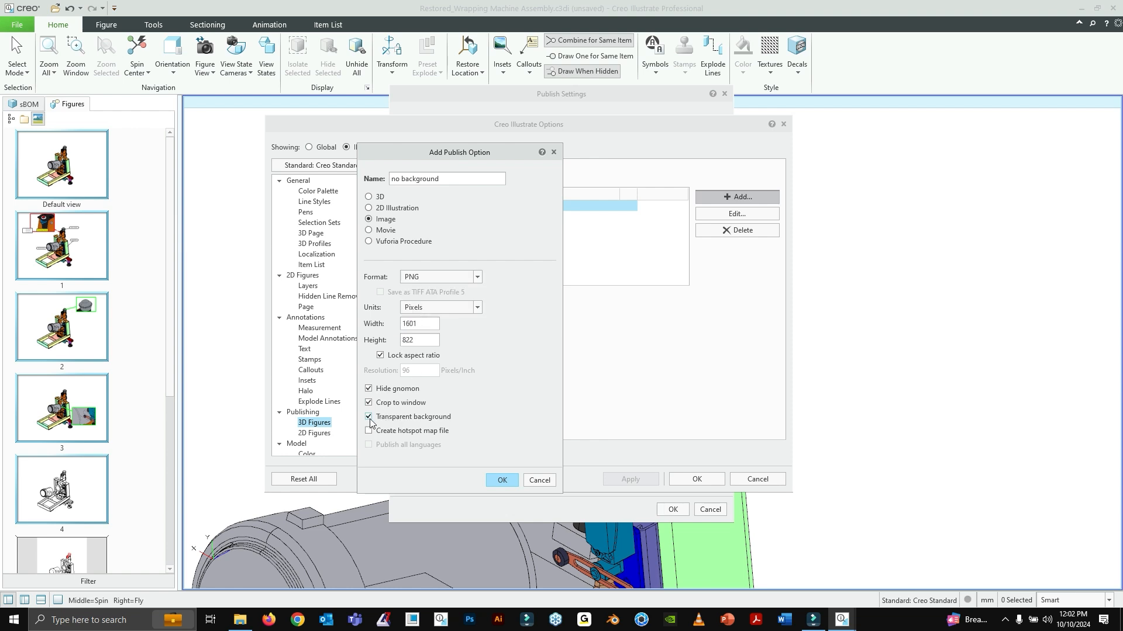
left_click(497, 480)
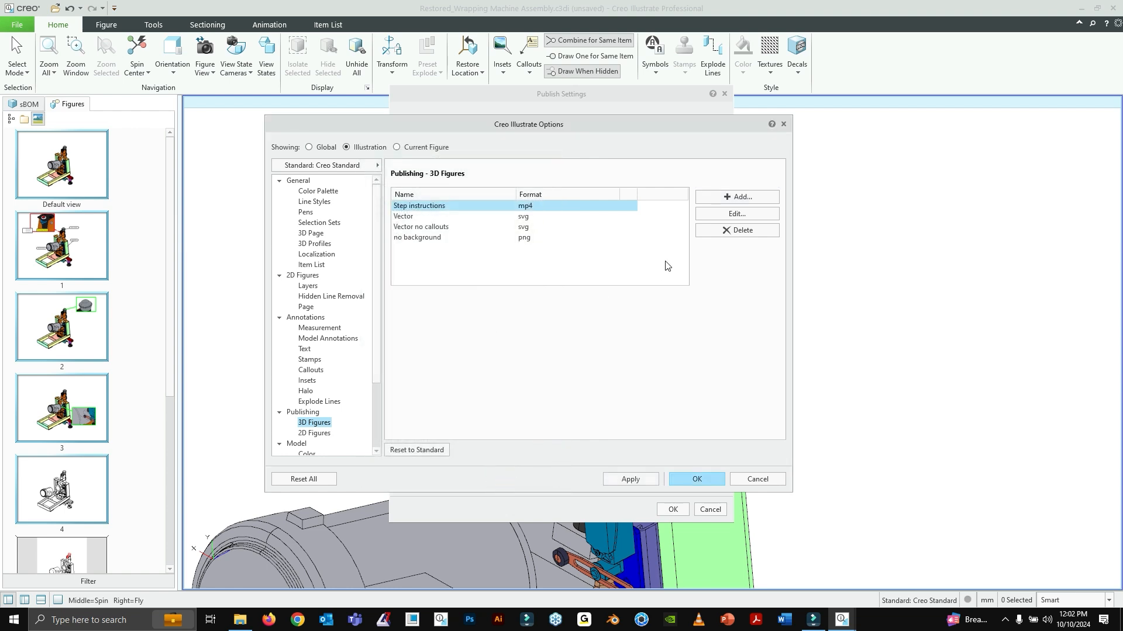
left_click(687, 478)
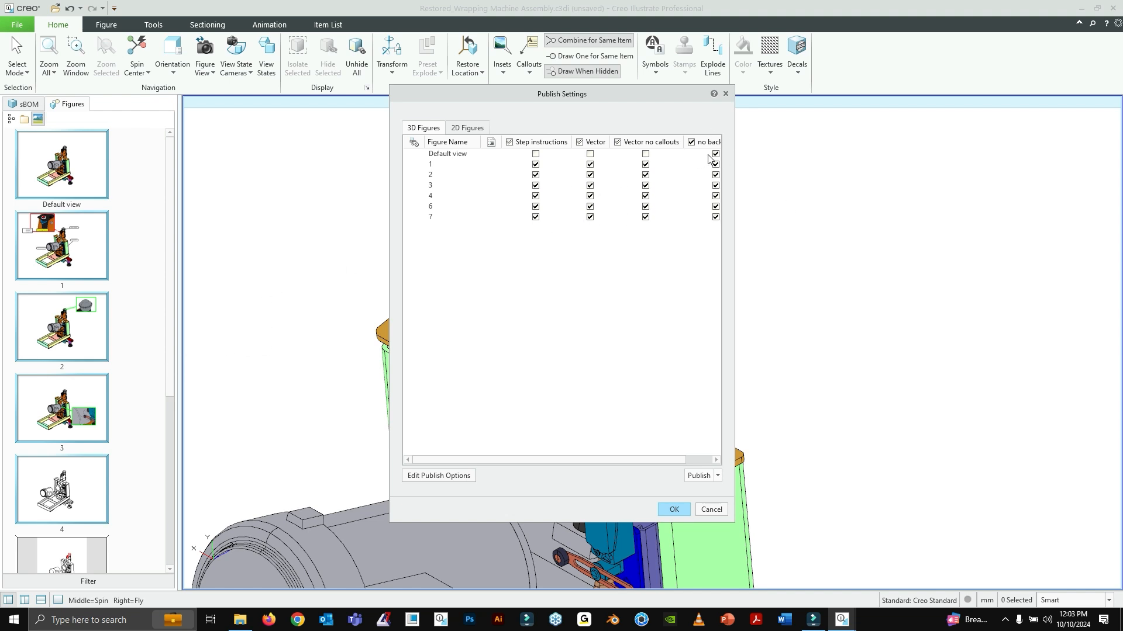
Step: Examine which 3D figures are marked for each publish option, and cancel the publish settings without publishing
left_click_drag(636, 90, 608, 92)
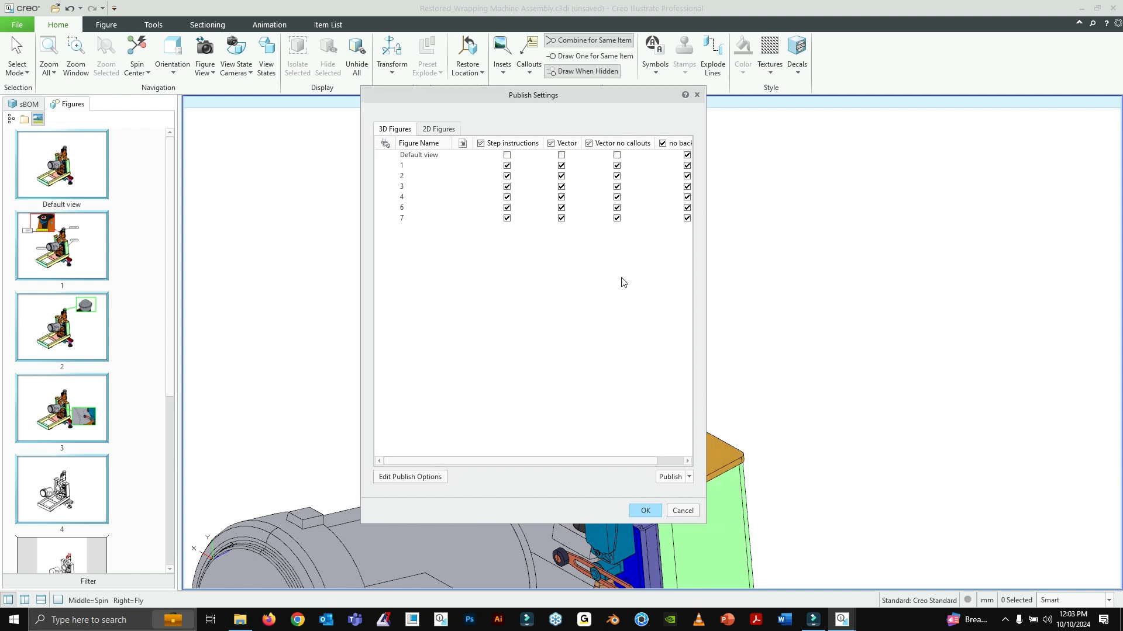
left_click_drag(573, 92, 538, 101)
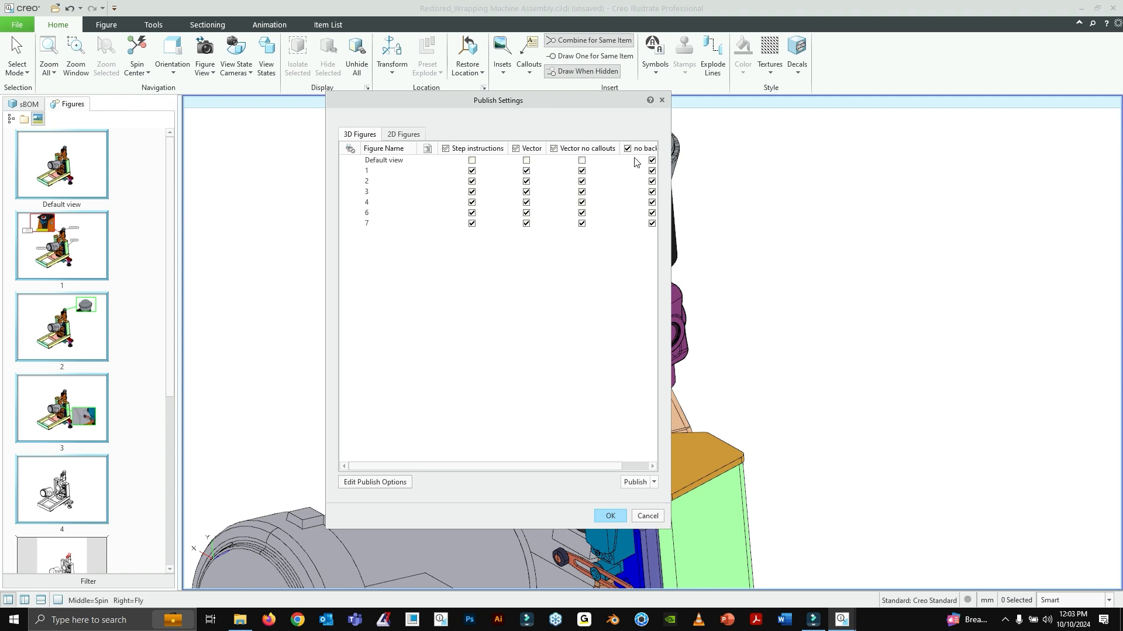
left_click_drag(534, 103, 412, 103)
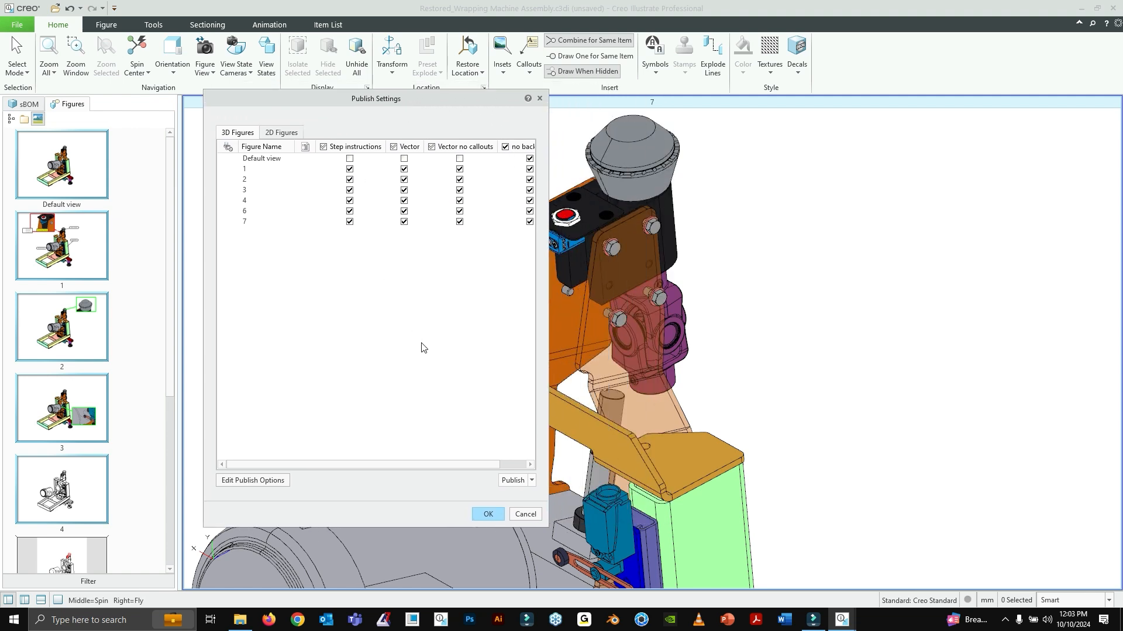
left_click(525, 514)
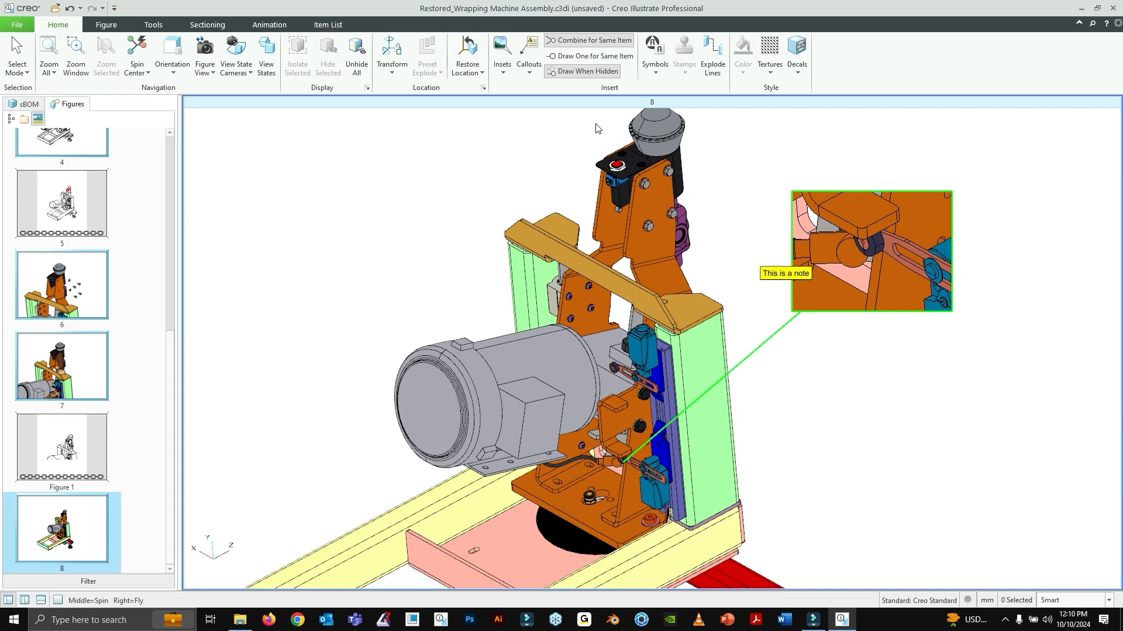
Step: Move the "This is a note" callout off the inset into the empty space beside it, cancelling the callout's content edit
left_click(771, 275)
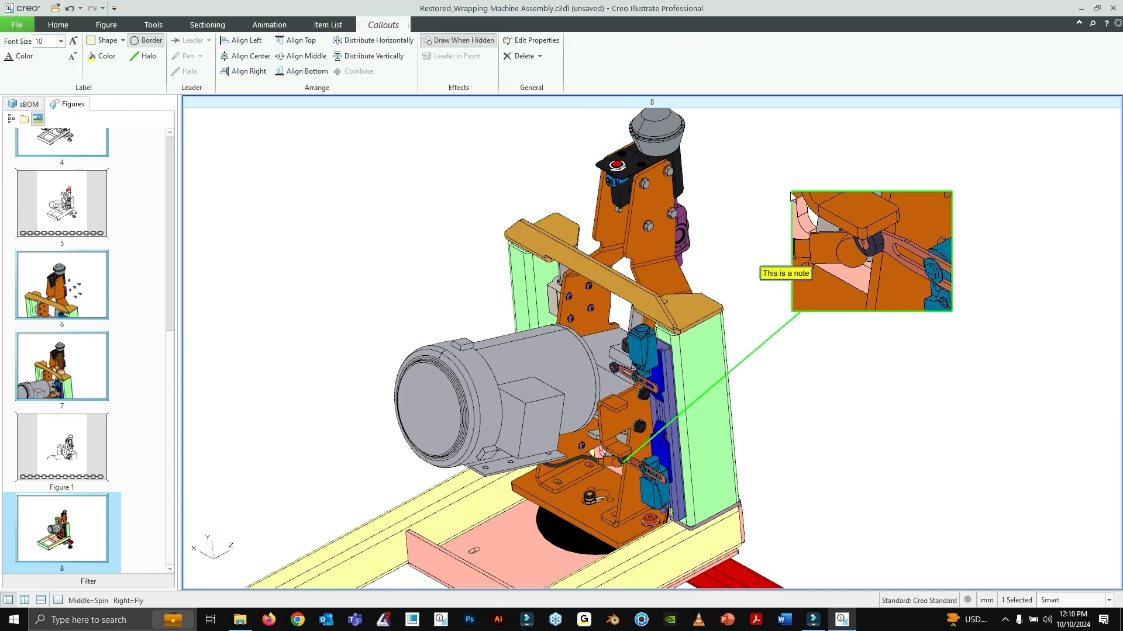
left_click_drag(805, 270, 770, 226)
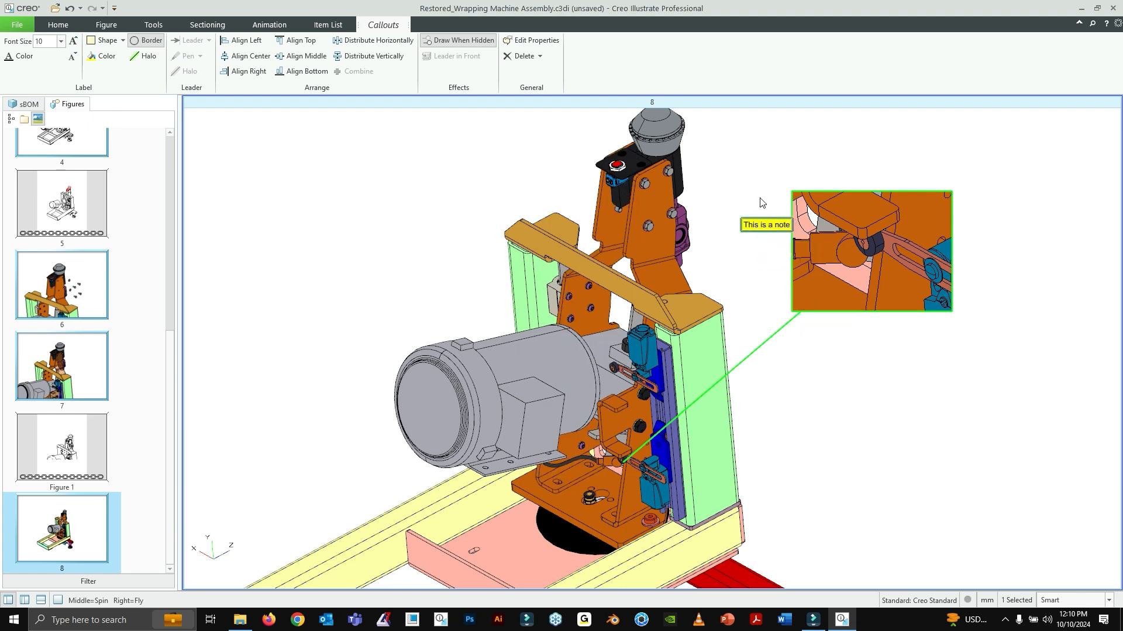
left_click(762, 202)
double_click(771, 226)
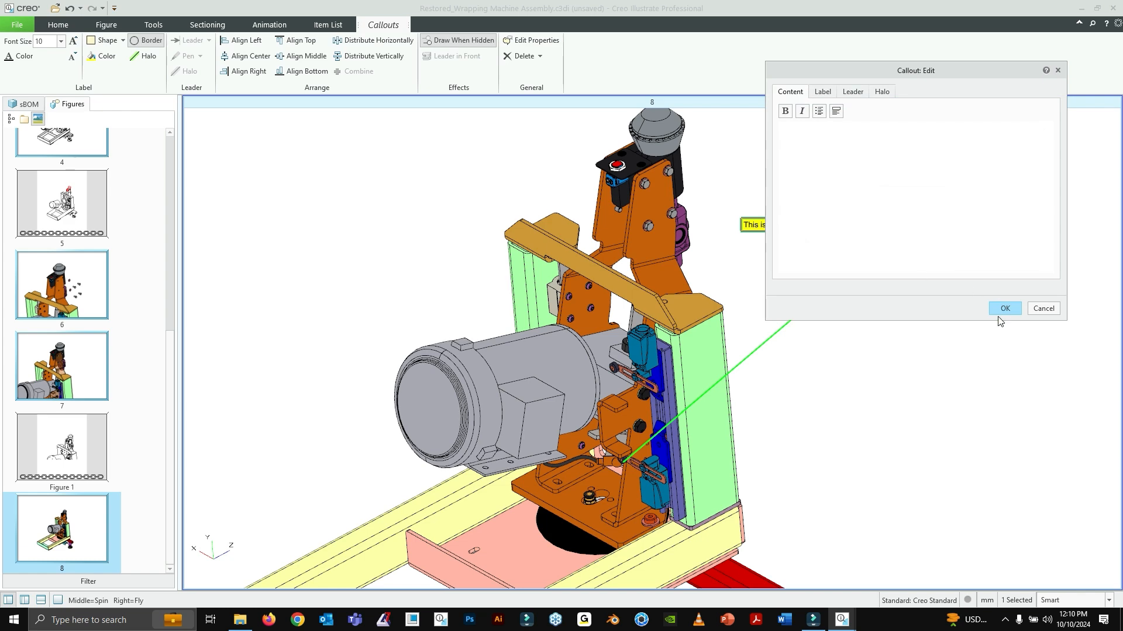
left_click(1043, 308)
left_click_drag(784, 228, 744, 214)
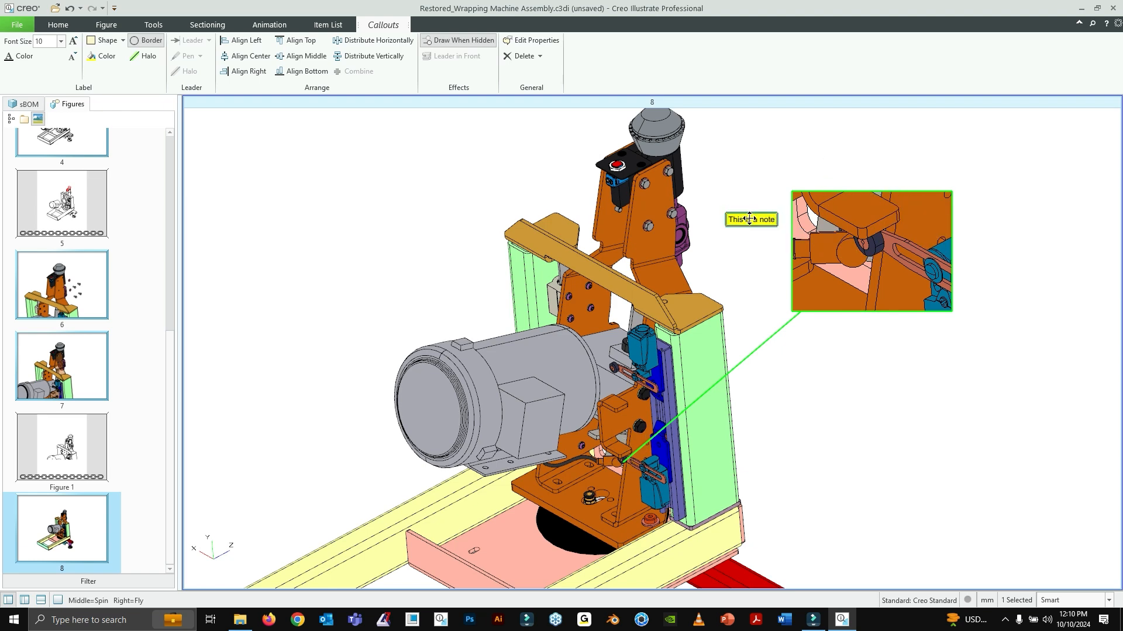
left_click(817, 168)
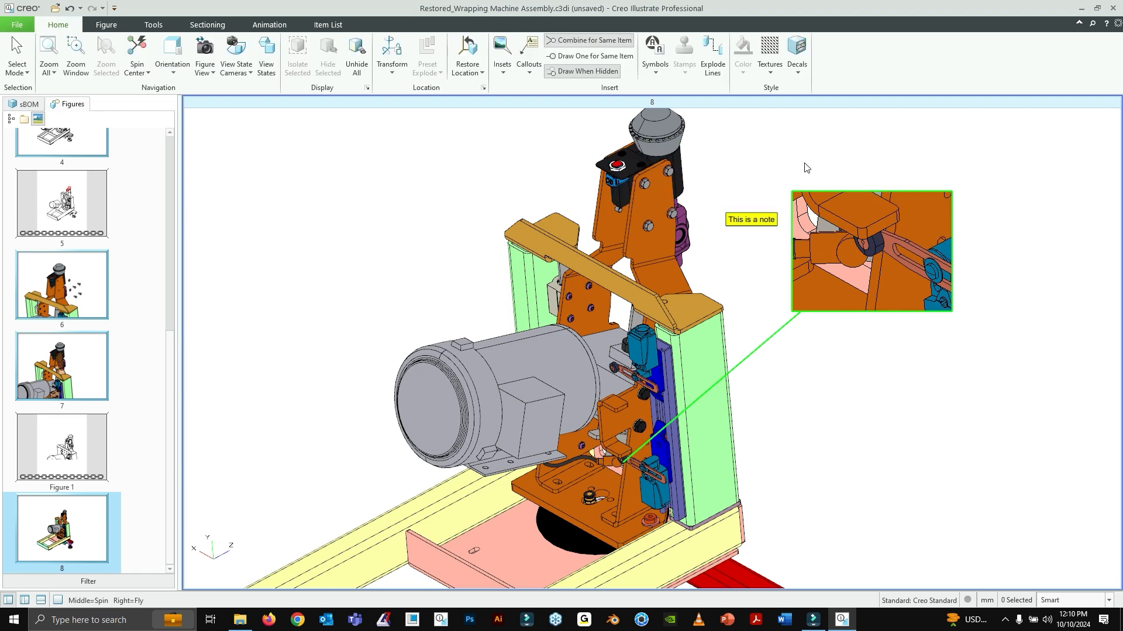
Step: Set the illustration's inset annotation options to not show model annotations and apply them
left_click(16, 25)
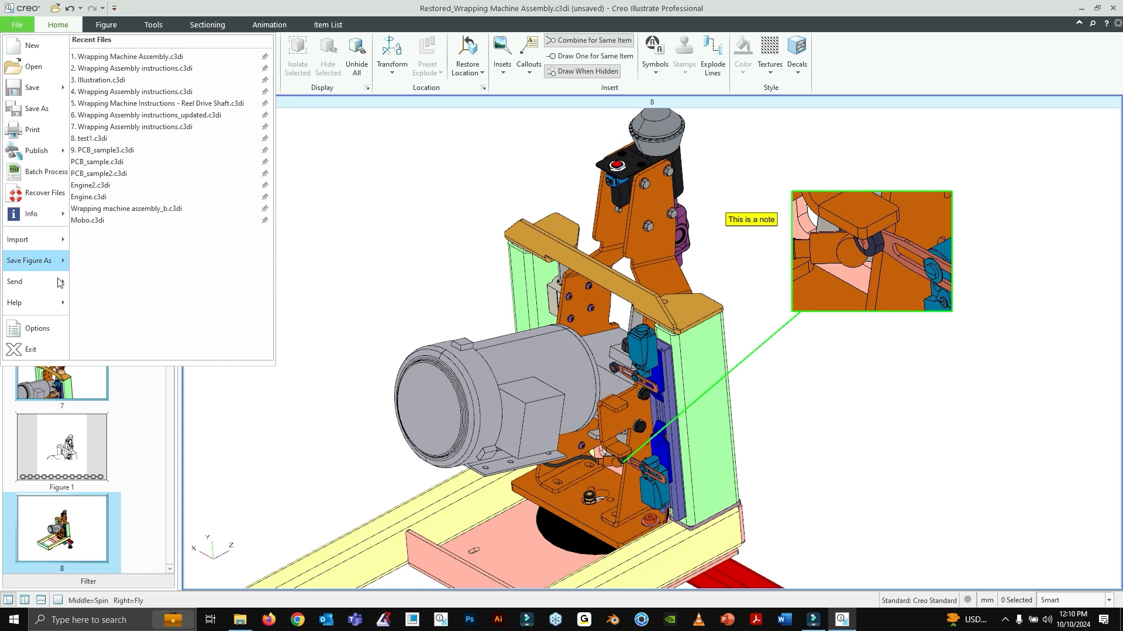
left_click(35, 334)
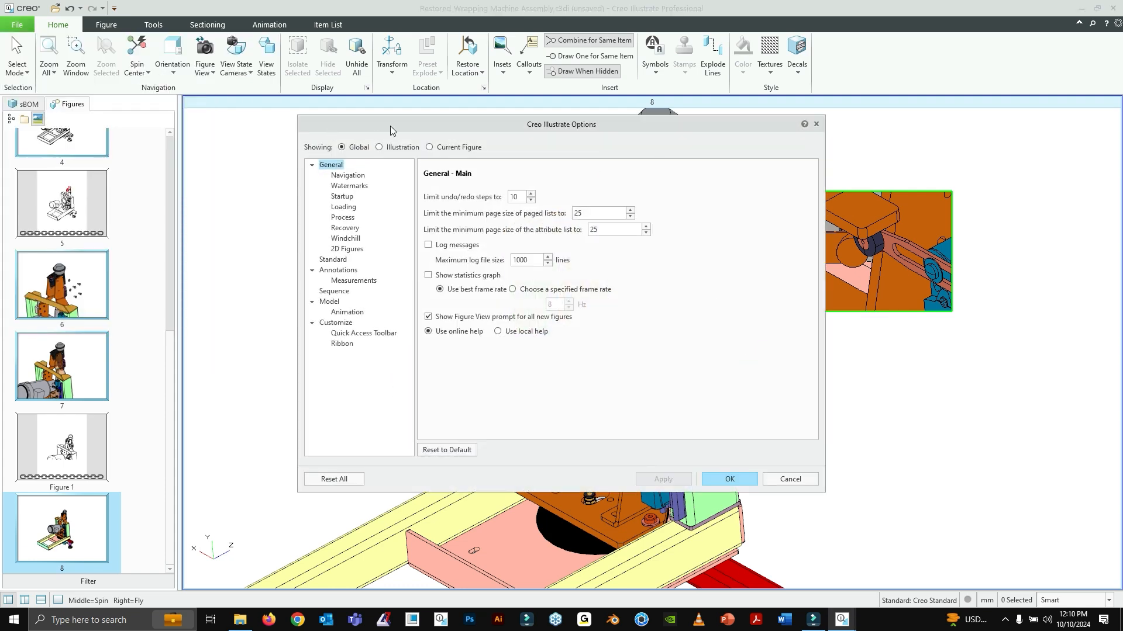
left_click_drag(390, 125, 161, 111)
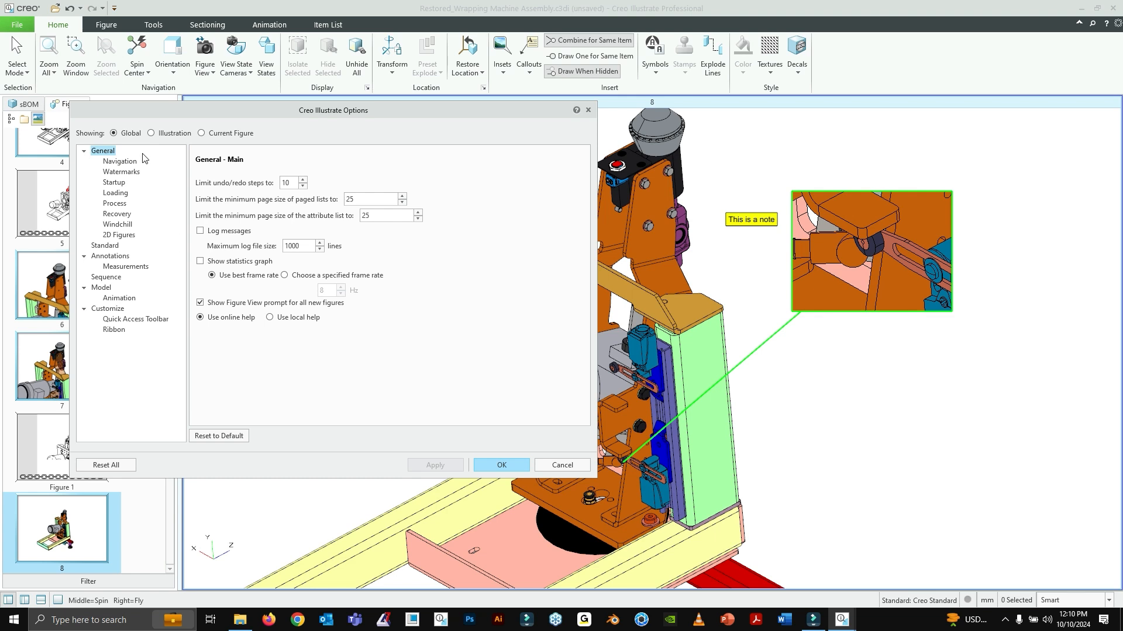
left_click(152, 133)
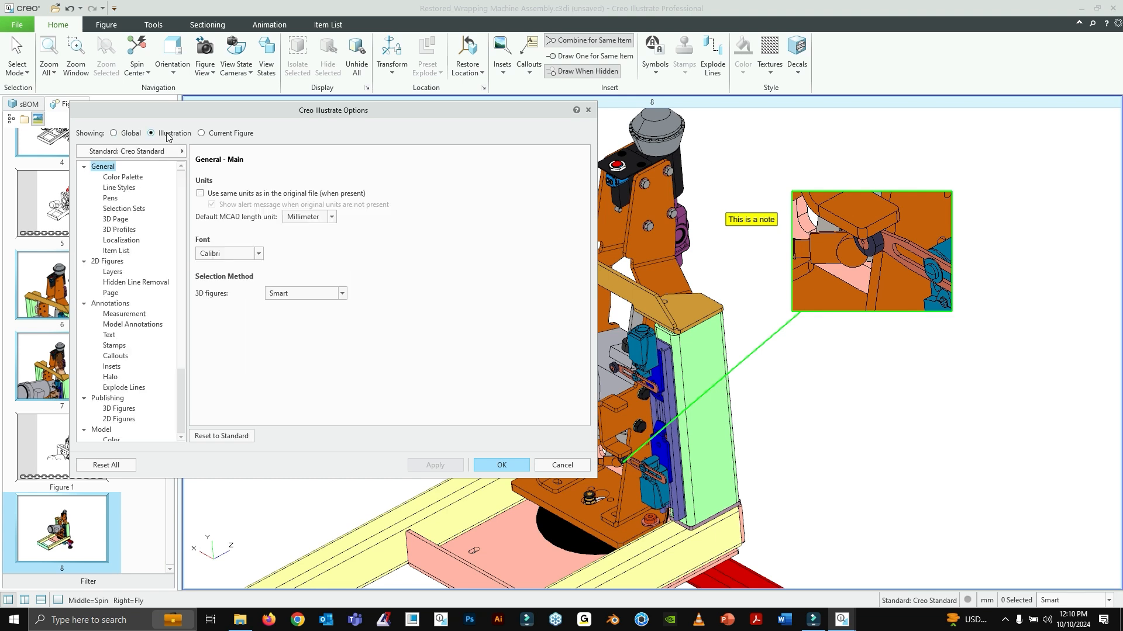
left_click(119, 368)
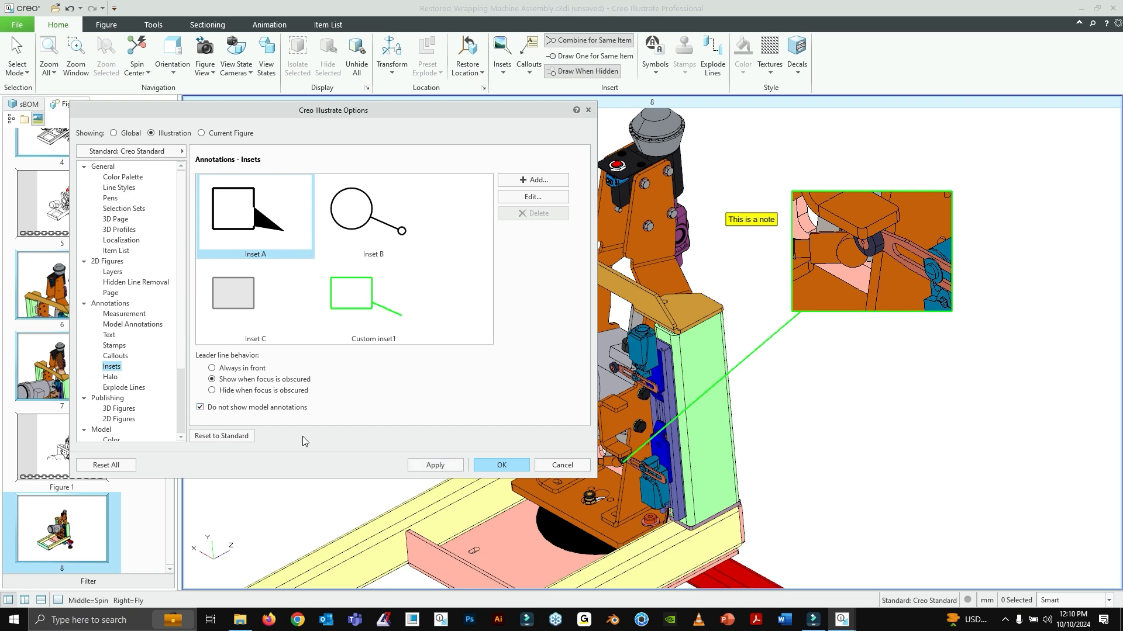
left_click(445, 466)
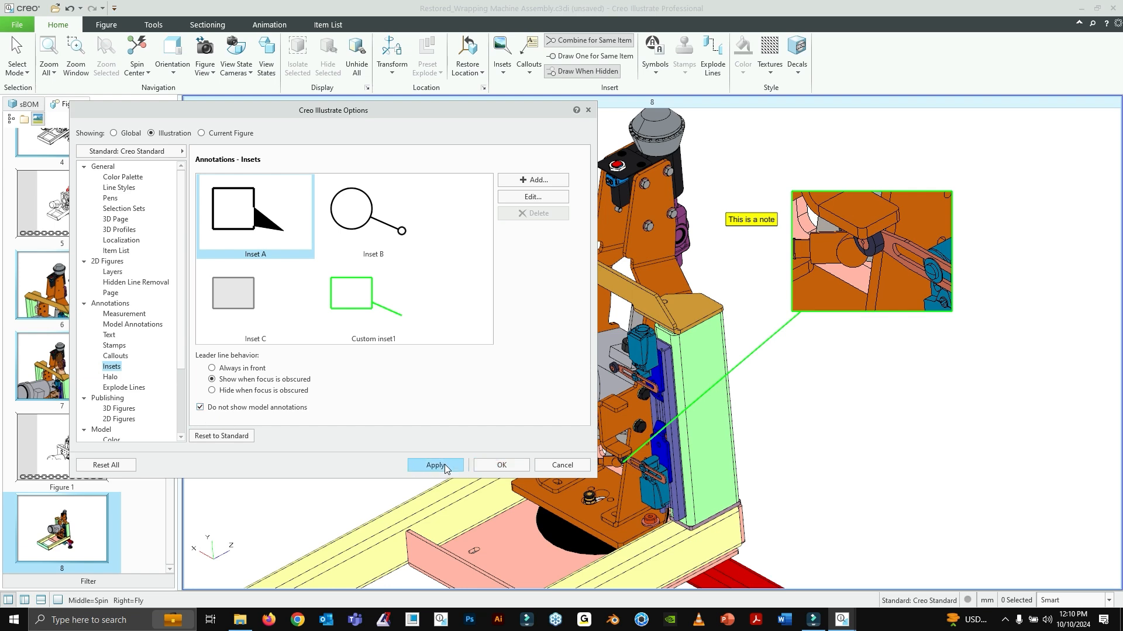
left_click(502, 465)
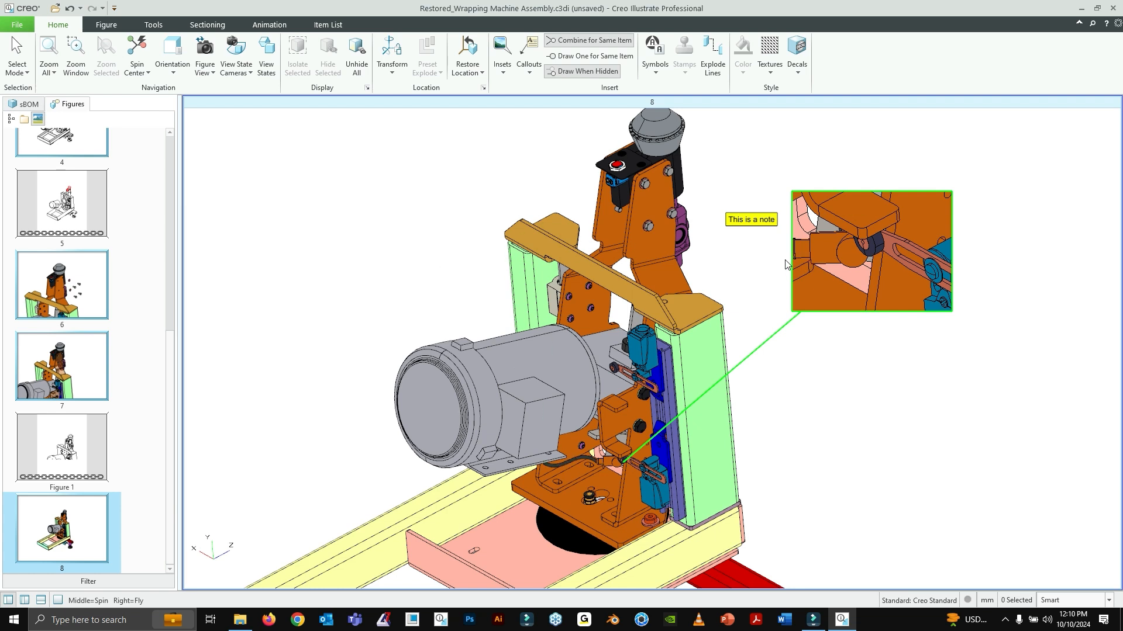
Step: Move the note below the existing inset, and add a Custom inset1 detail of the slotted bracket positioned partly over the note
left_click(754, 224)
left_click_drag(753, 220, 893, 409)
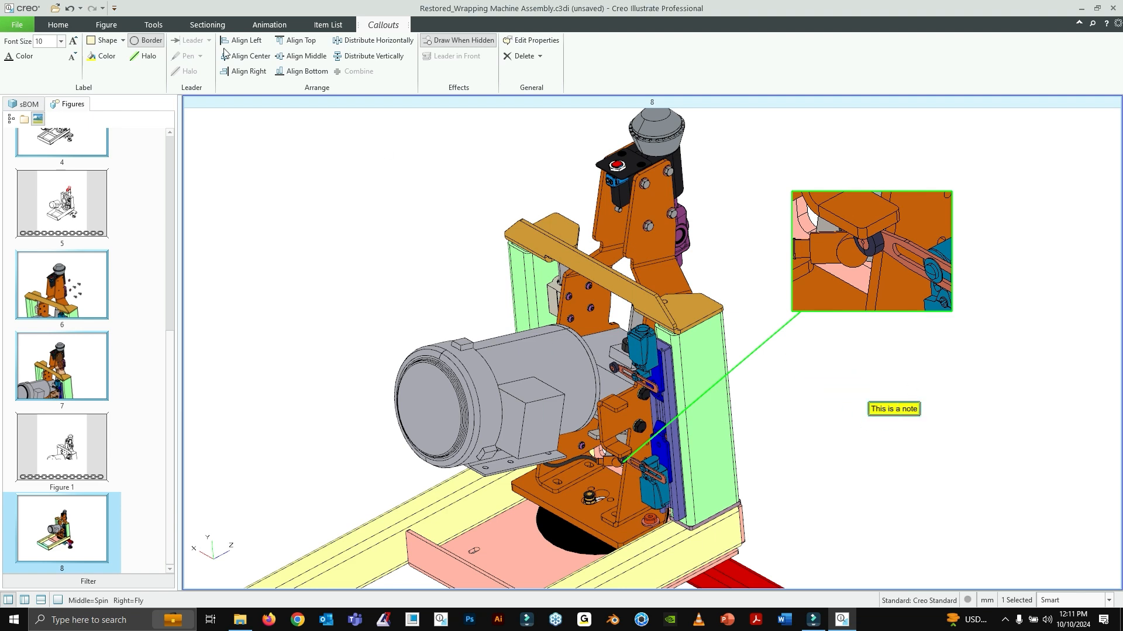
left_click(58, 25)
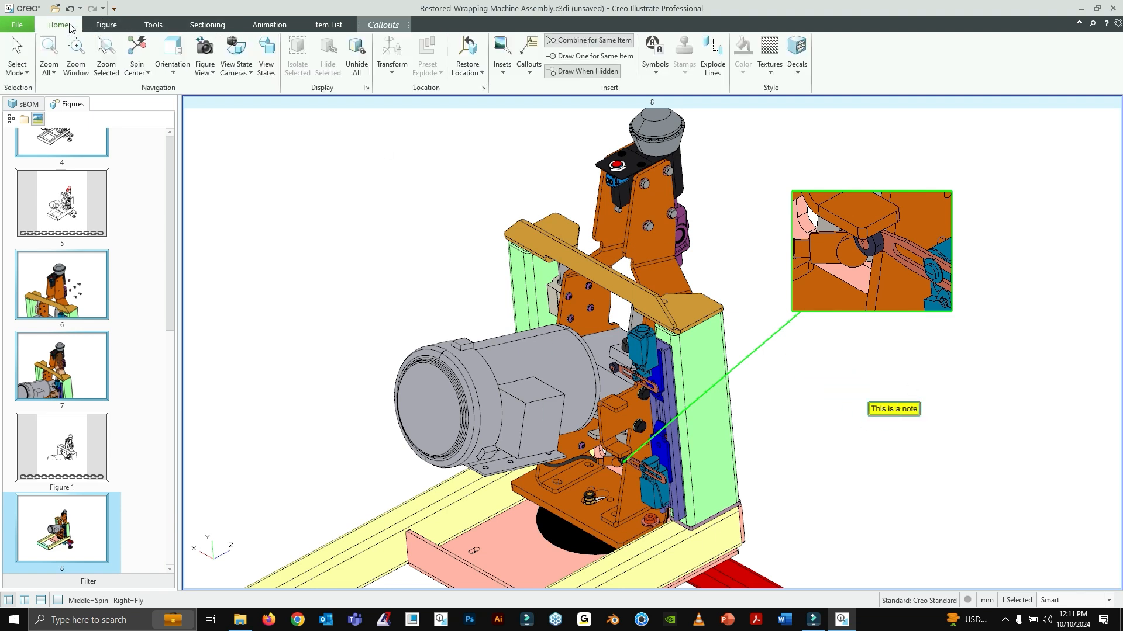
left_click(500, 73)
left_click(522, 290)
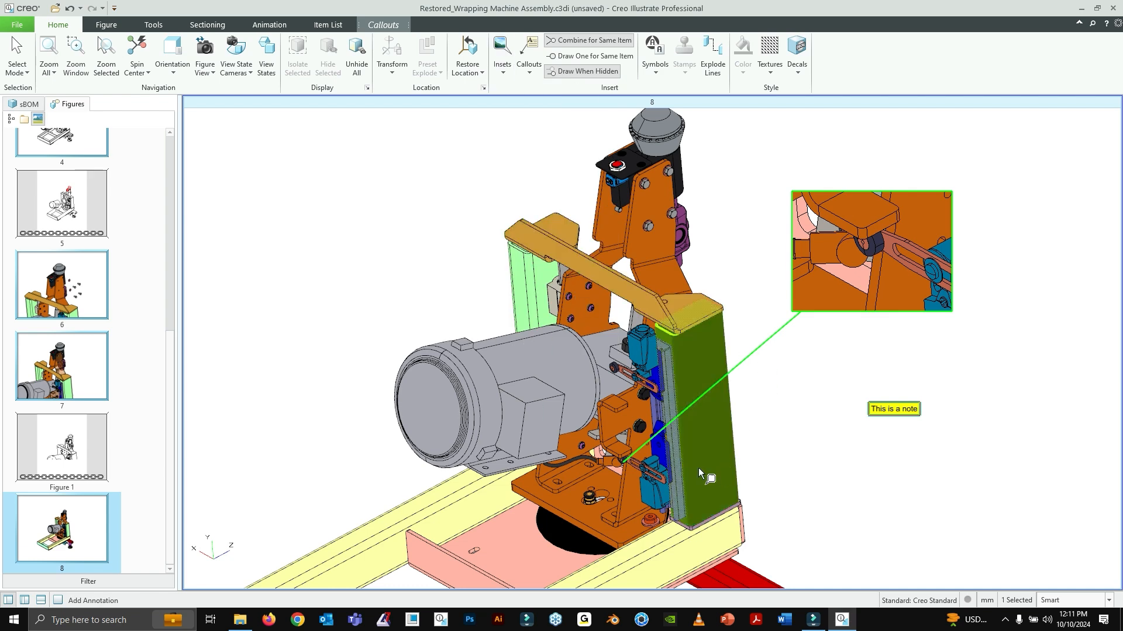
left_click(643, 381)
left_click(877, 412)
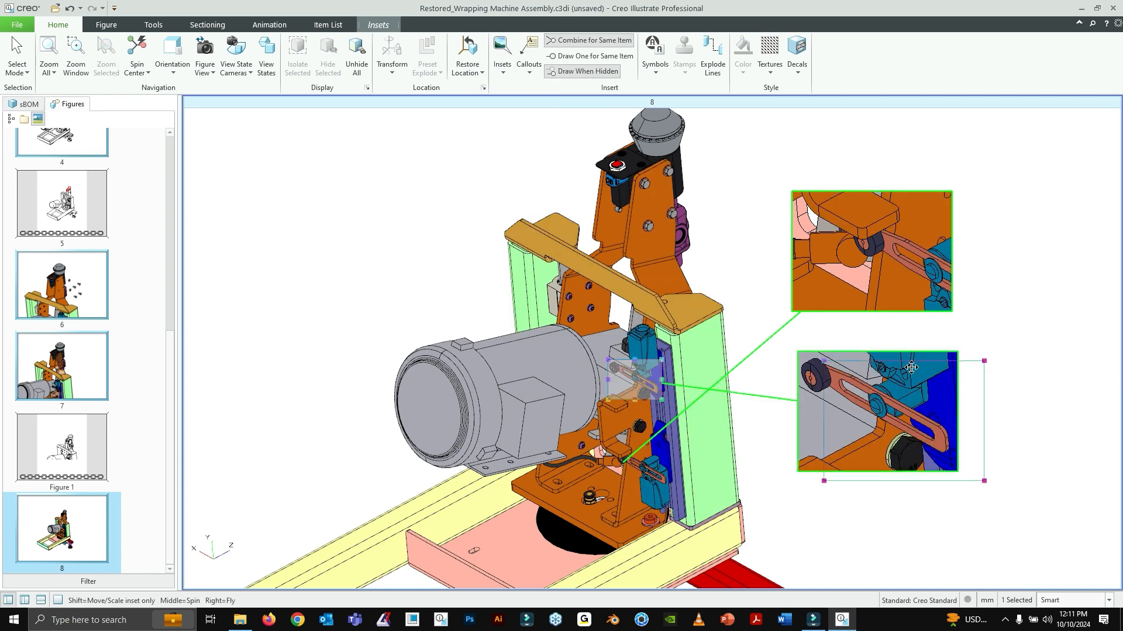
left_click_drag(911, 368, 934, 334)
left_click(892, 330)
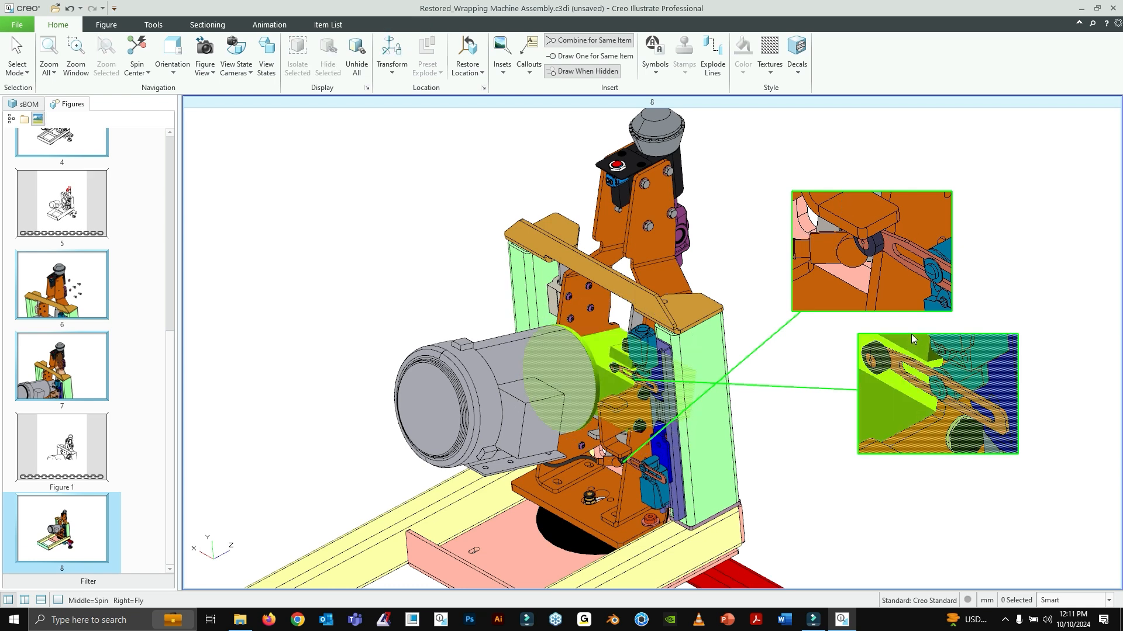
left_click_drag(910, 332, 955, 390)
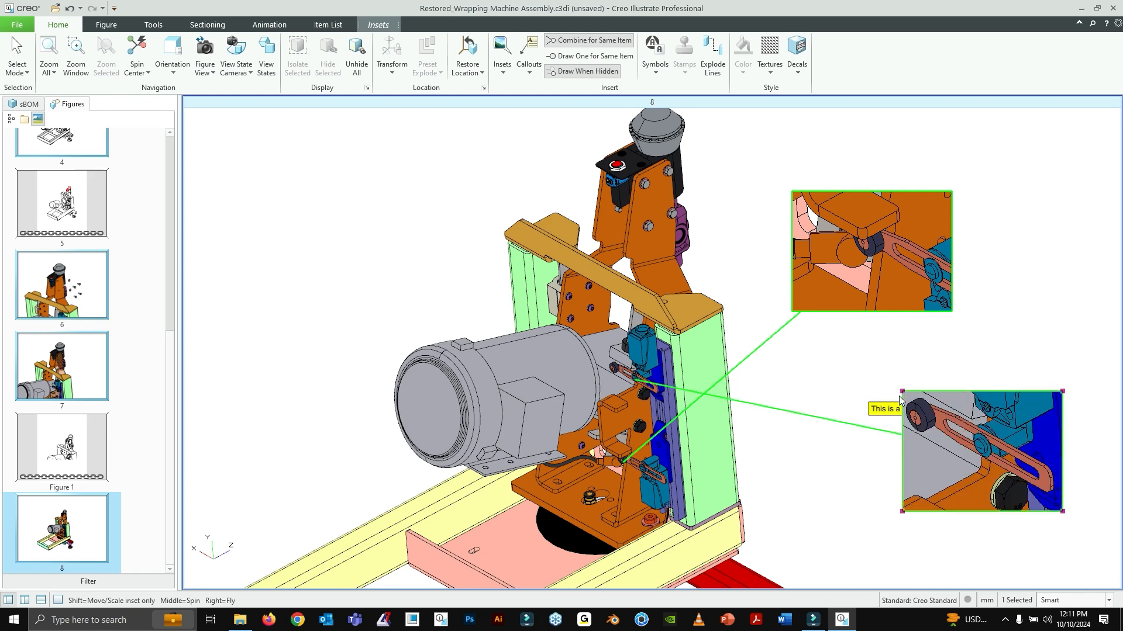
Step: Move the note callout clear of the lower inset into the space between the two insets
left_click(893, 410)
left_click_drag(893, 410, 924, 395)
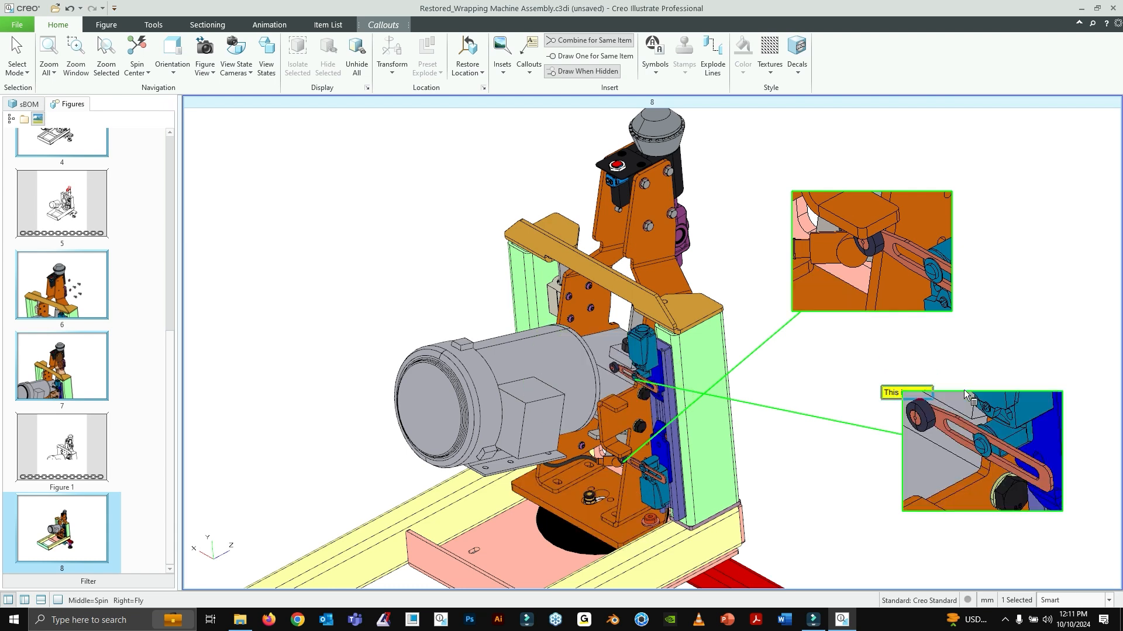
left_click_drag(891, 393, 872, 377)
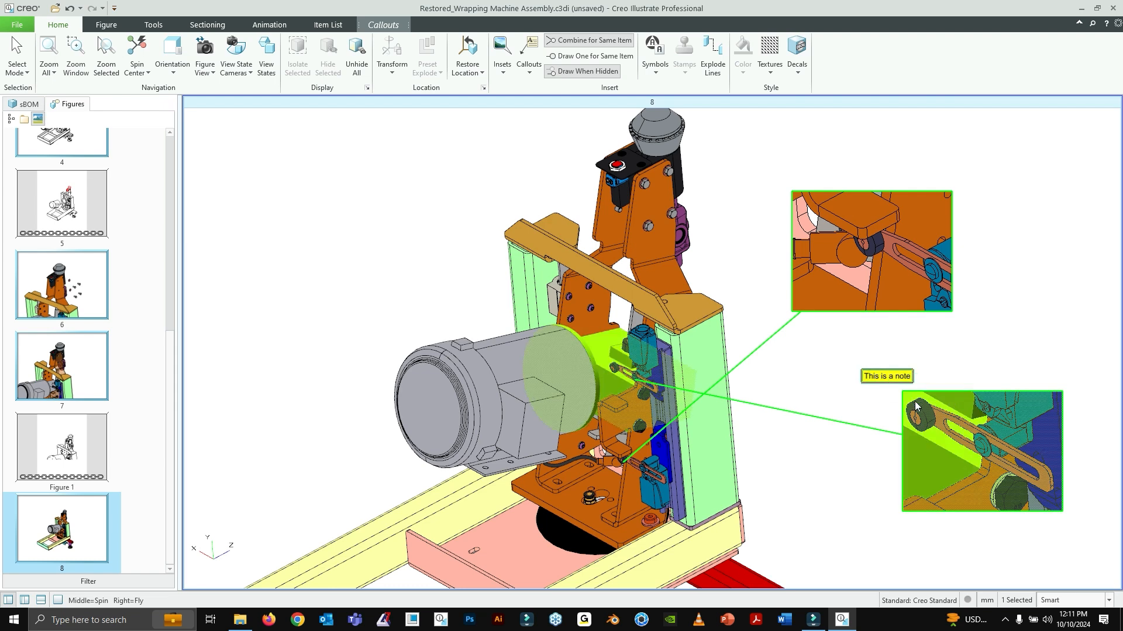
left_click_drag(905, 378, 872, 350)
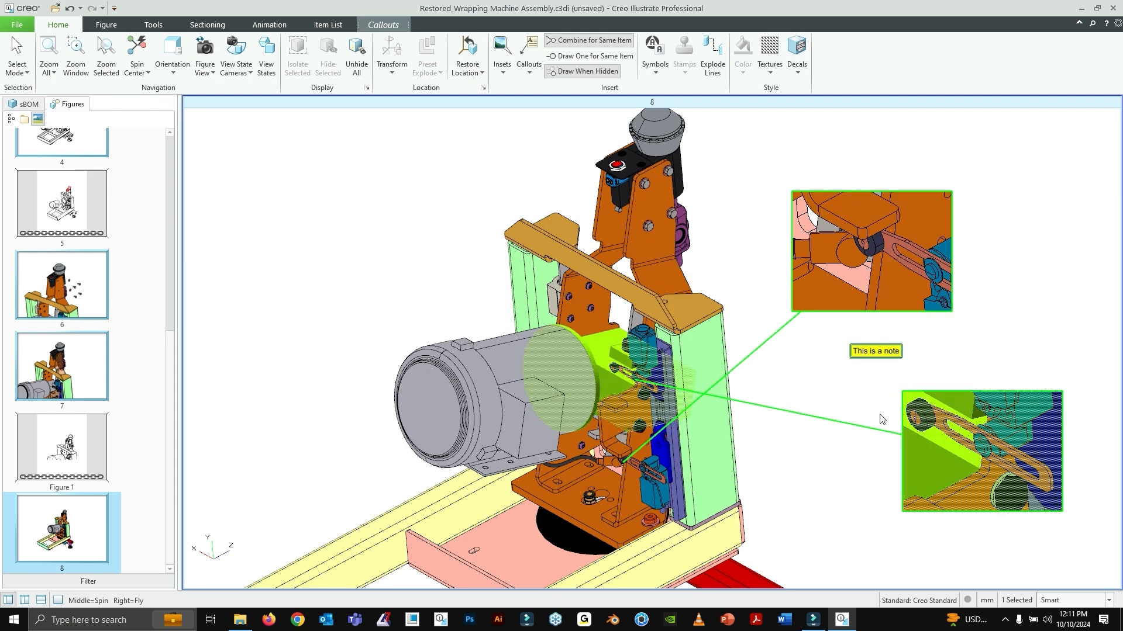
left_click(919, 381)
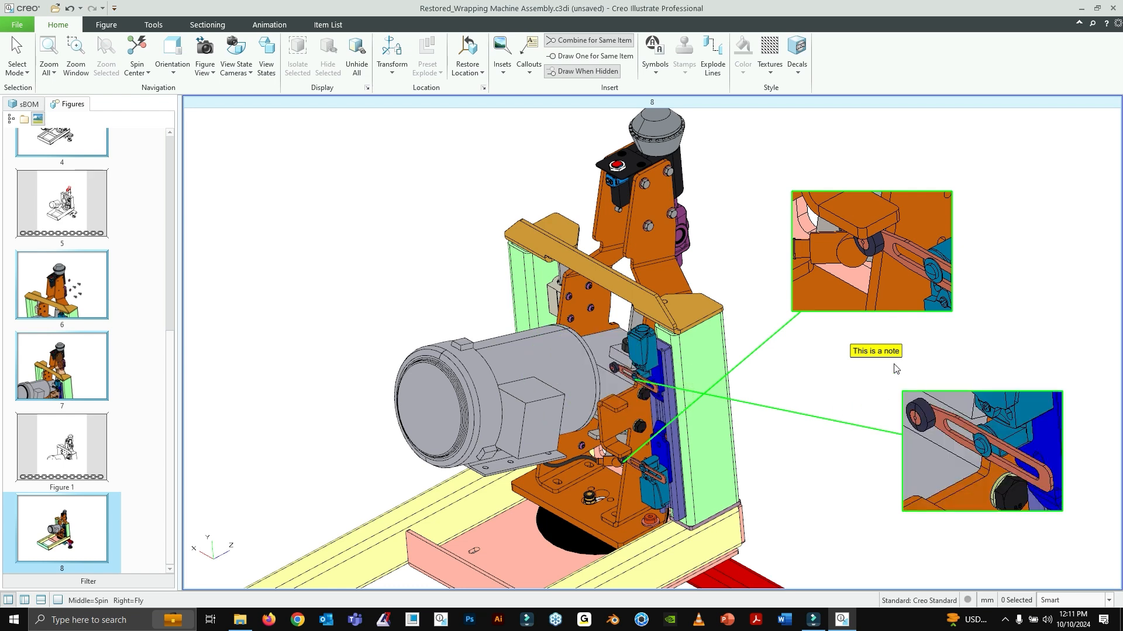
Step: Move the lower inset up against the note callout and deselect it
left_click(914, 393)
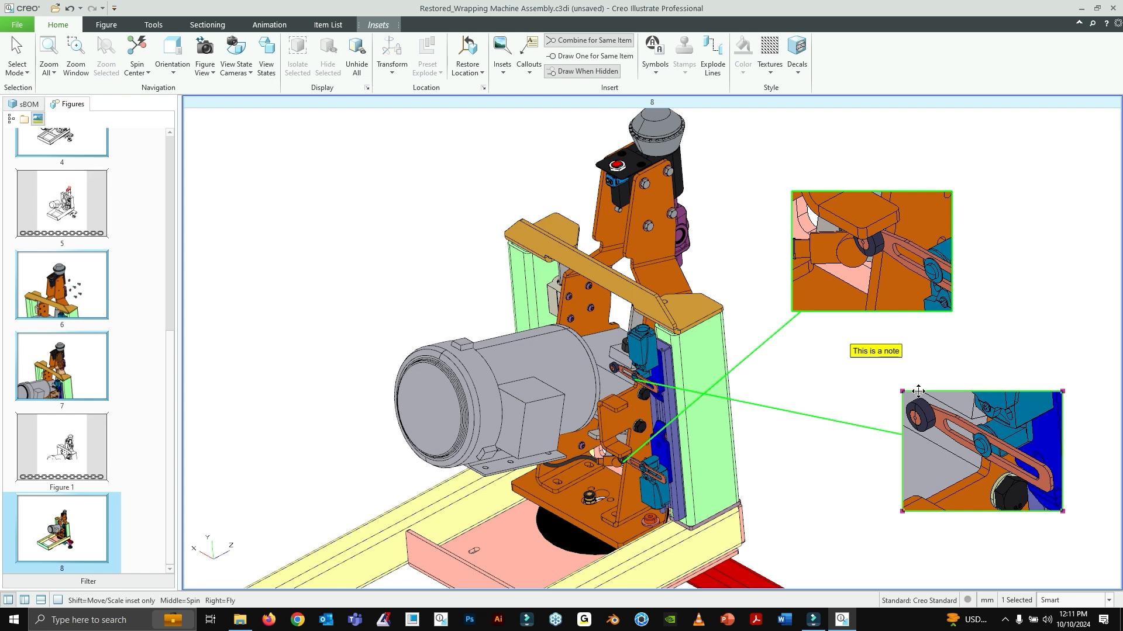
left_click_drag(914, 393, 901, 358)
left_click(835, 372)
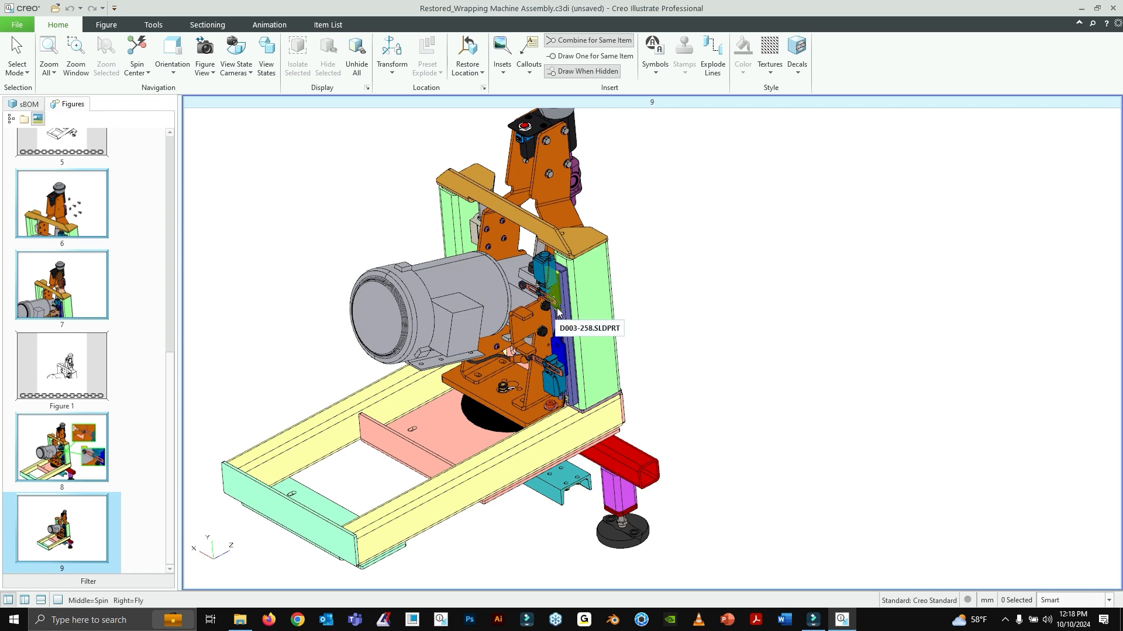
Step: Attach an item number callout to the grey cap on top of the machine in figure 9, with its label beside the cap
middle_click_drag(448, 279, 666, 244)
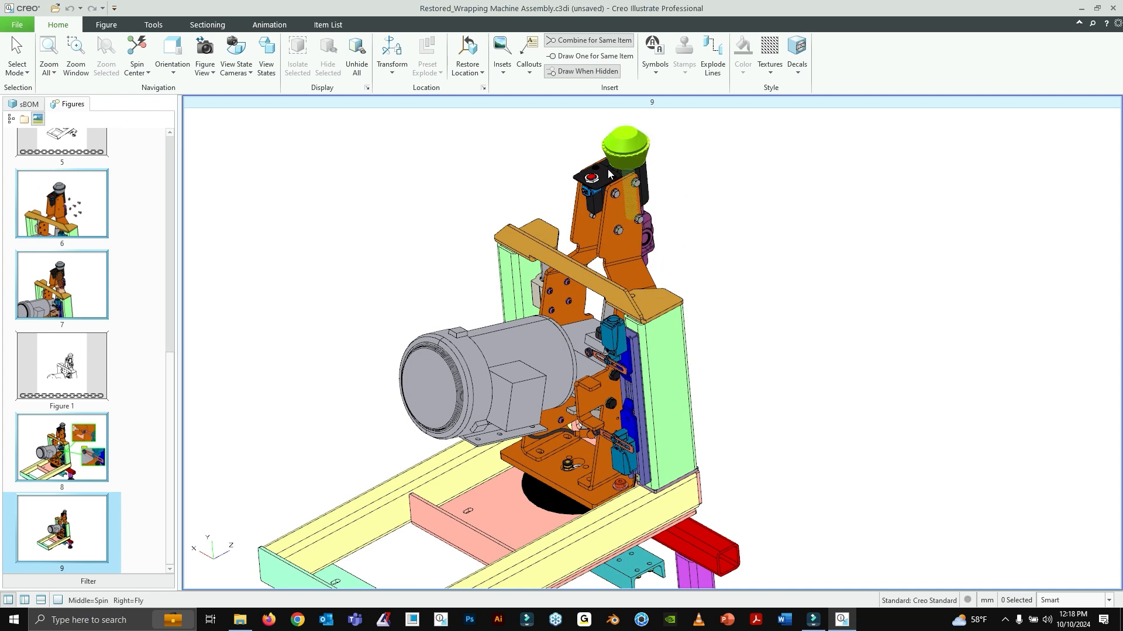
left_click(528, 65)
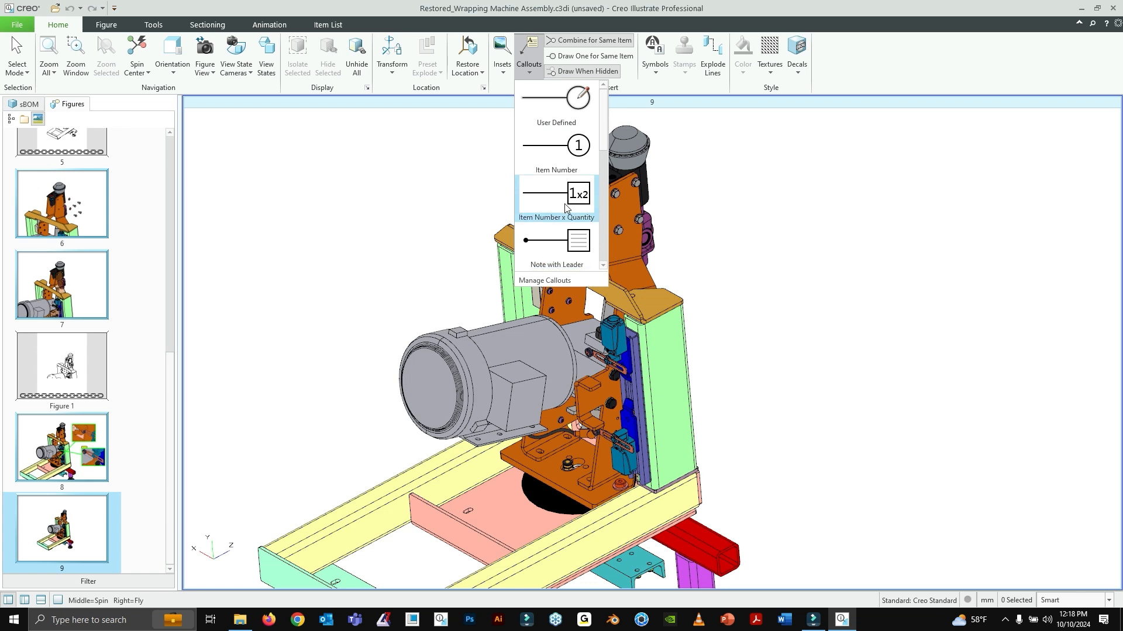
scroll(563, 203, "down", 2)
scroll(606, 242, "up", 1)
scroll(605, 242, "down", 1)
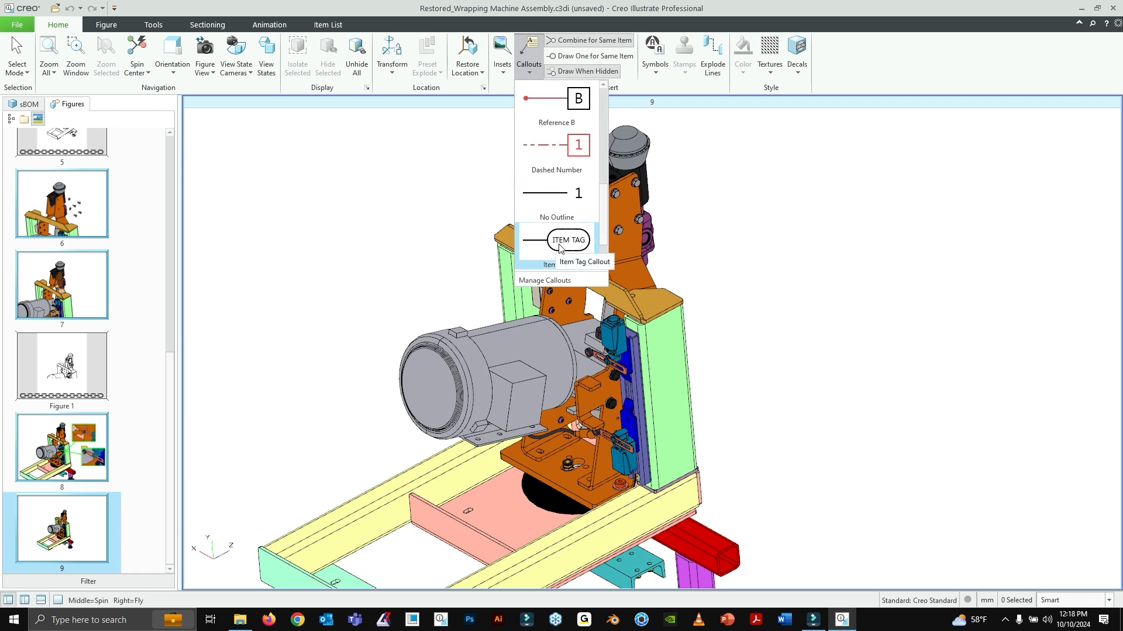
scroll(569, 238, "up", 3)
scroll(565, 211, "down", 4)
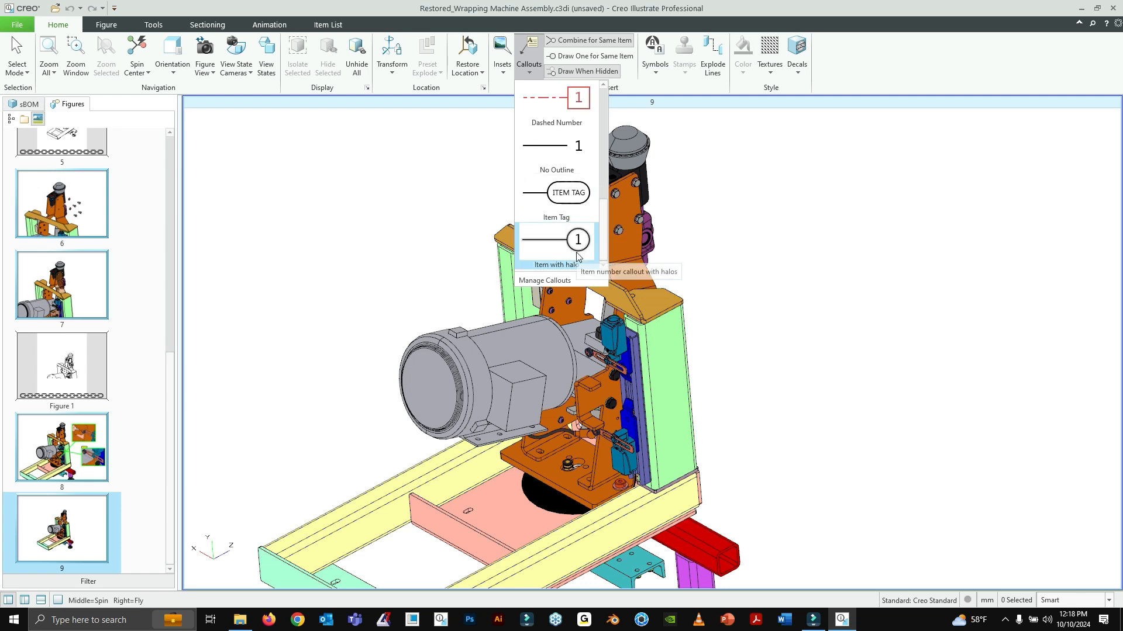
scroll(571, 193, "up", 3)
left_click(567, 148)
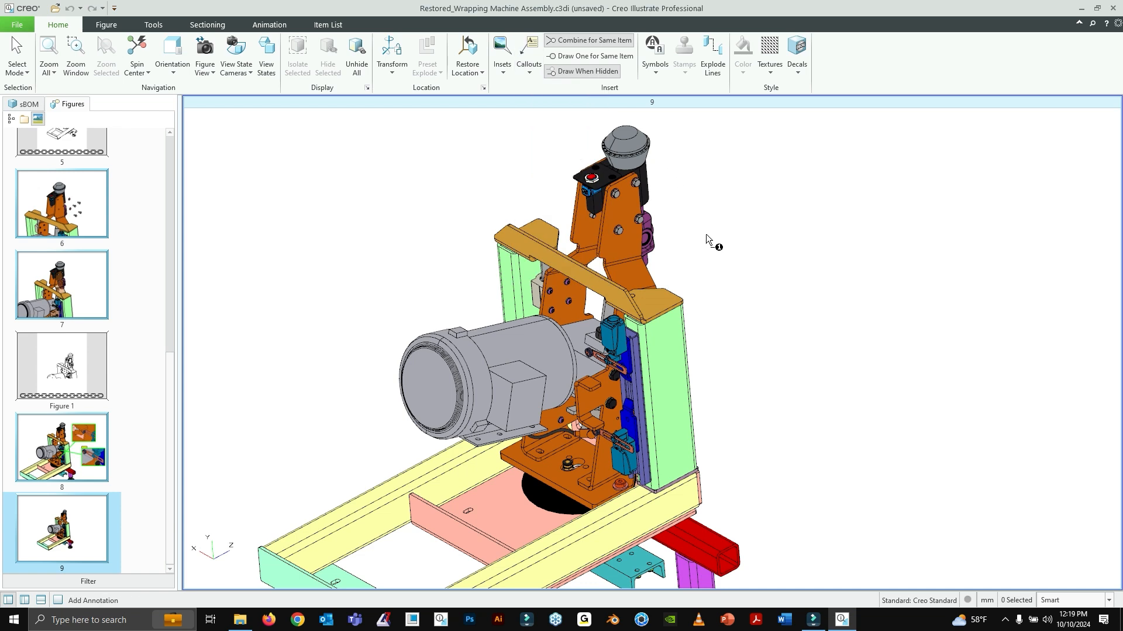
left_click(638, 154)
left_click(737, 156)
Step: Try an arrow-ended leader in the item number callout's properties and cancel the edit
double_click(728, 156)
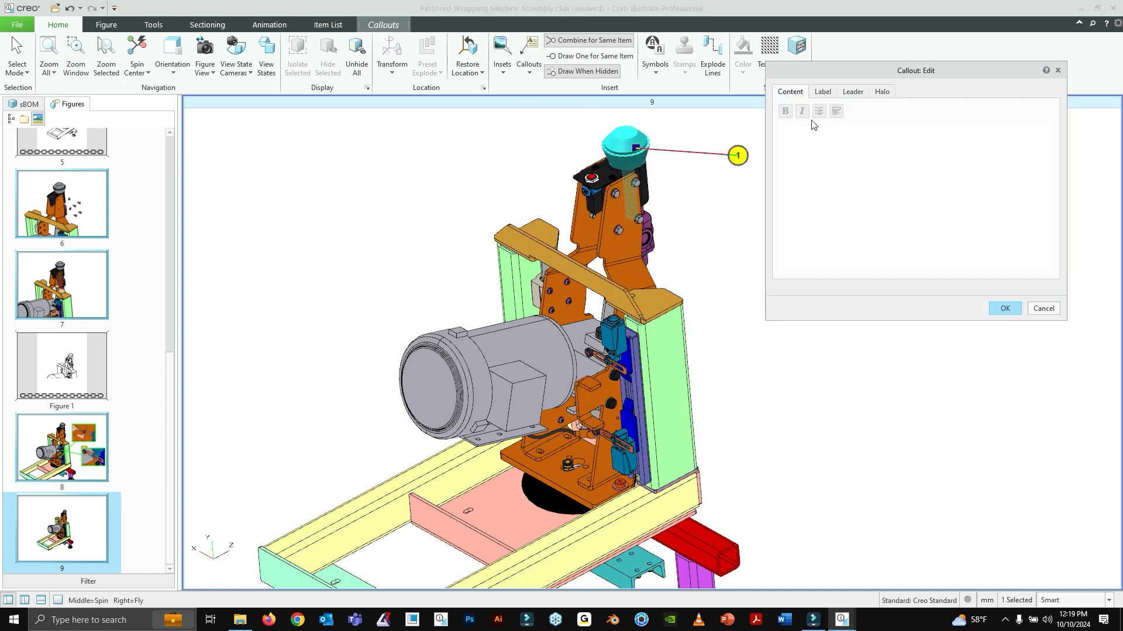
left_click(822, 92)
left_click(852, 92)
left_click(842, 114)
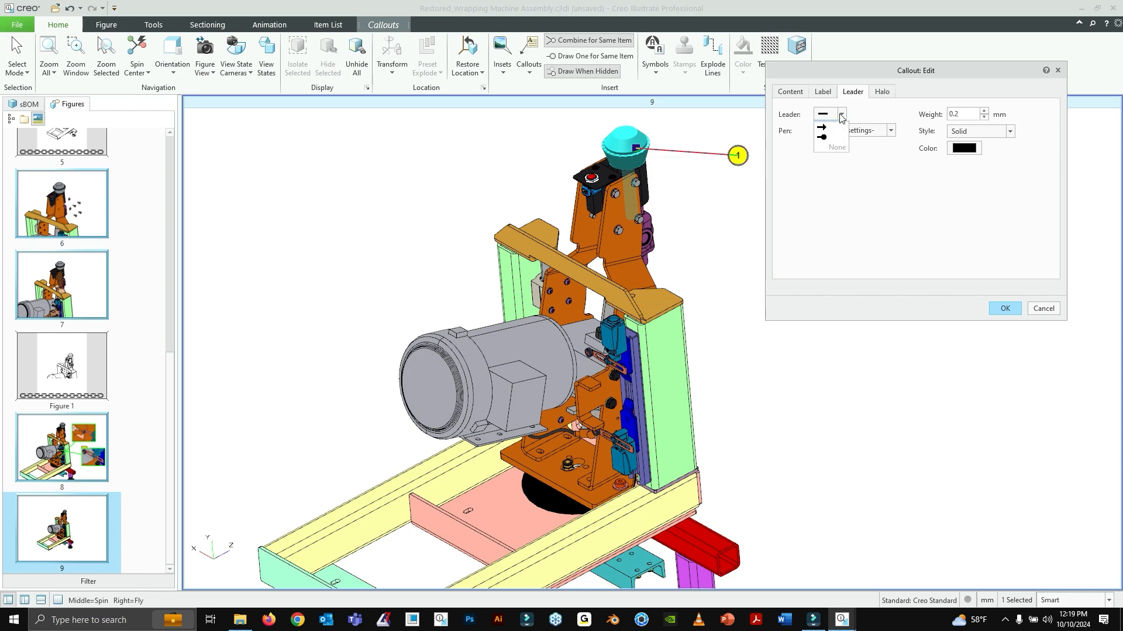
left_click(828, 139)
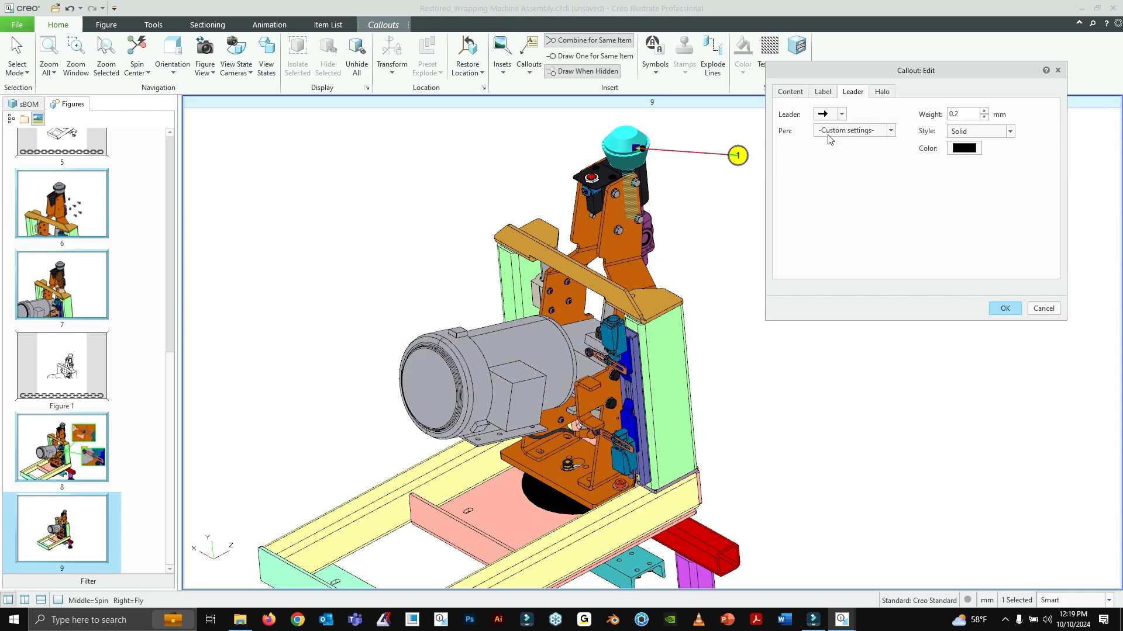
left_click(1032, 310)
Step: Examine up close, from a rotated view, where the item number callout's leader attaches to the cap
middle_click_drag(718, 172, 587, 313)
middle_click_drag(348, 368, 678, 322)
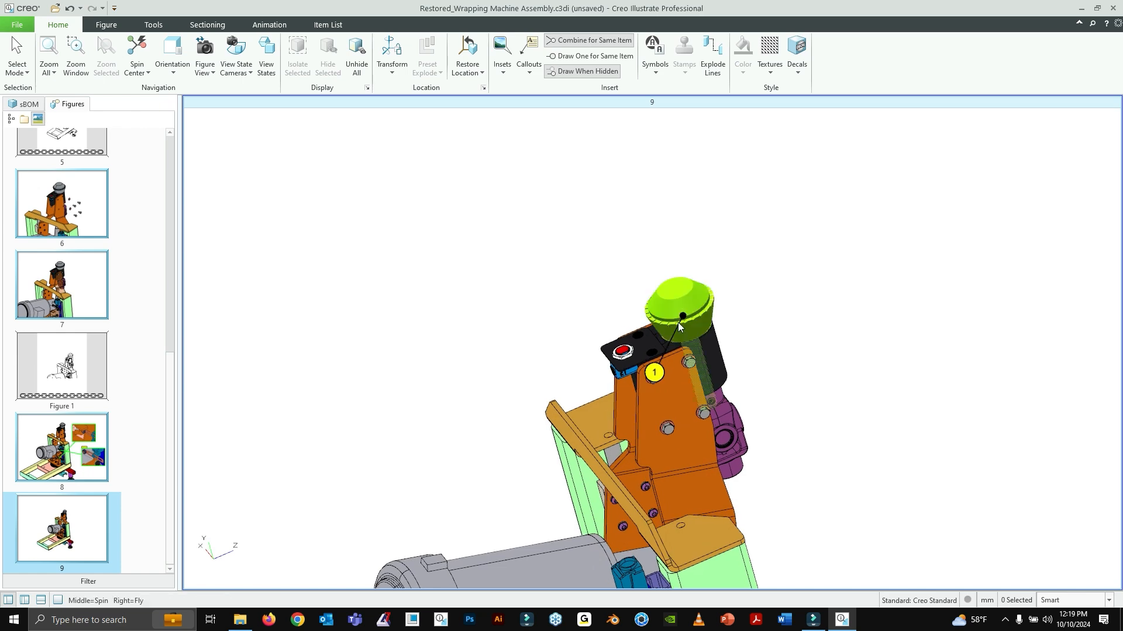
scroll(681, 316, "up", 3)
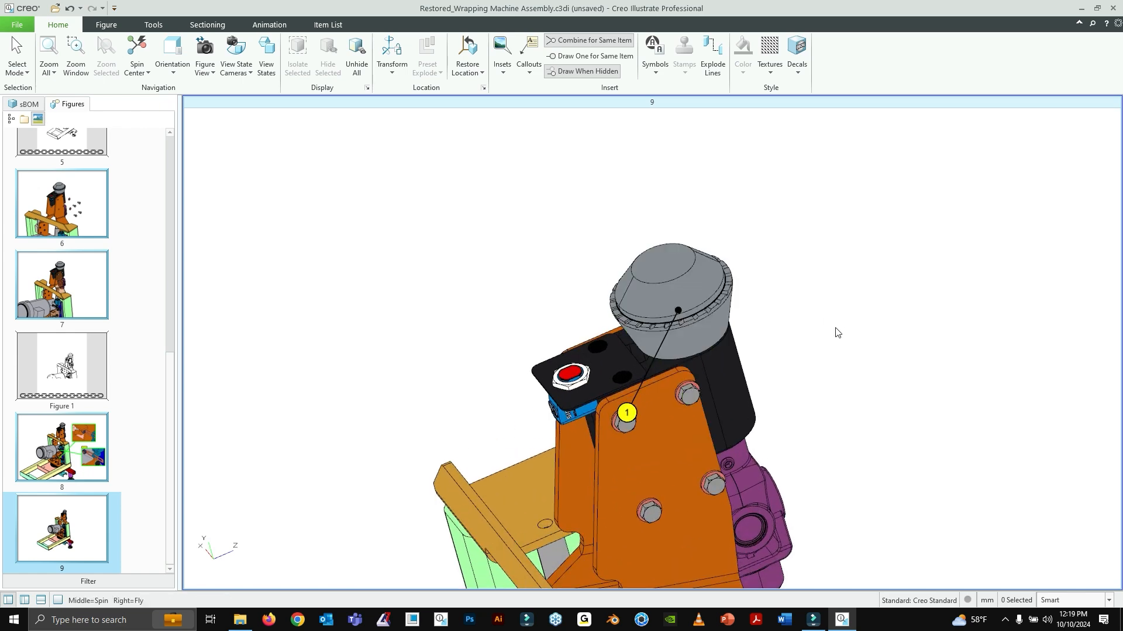
middle_click_drag(815, 381, 669, 207, "shift")
scroll(601, 229, "up", 2)
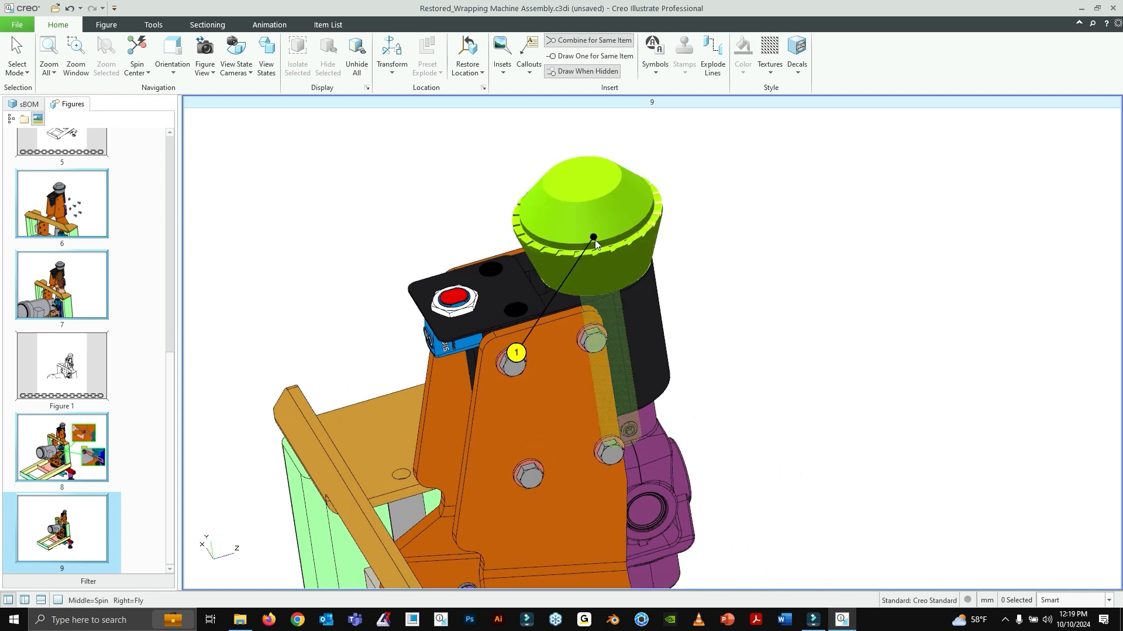
Step: Enable 2D arrowheads on leader lines in the callout annotation options for the current figure
left_click(17, 26)
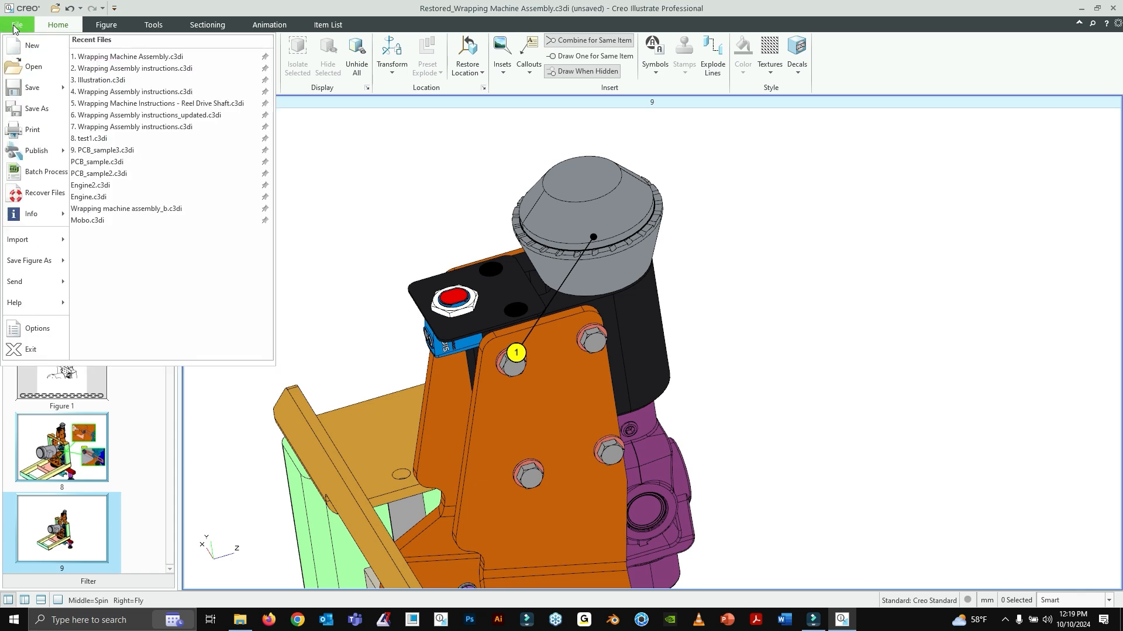
left_click(33, 328)
left_click_drag(463, 124, 846, 104)
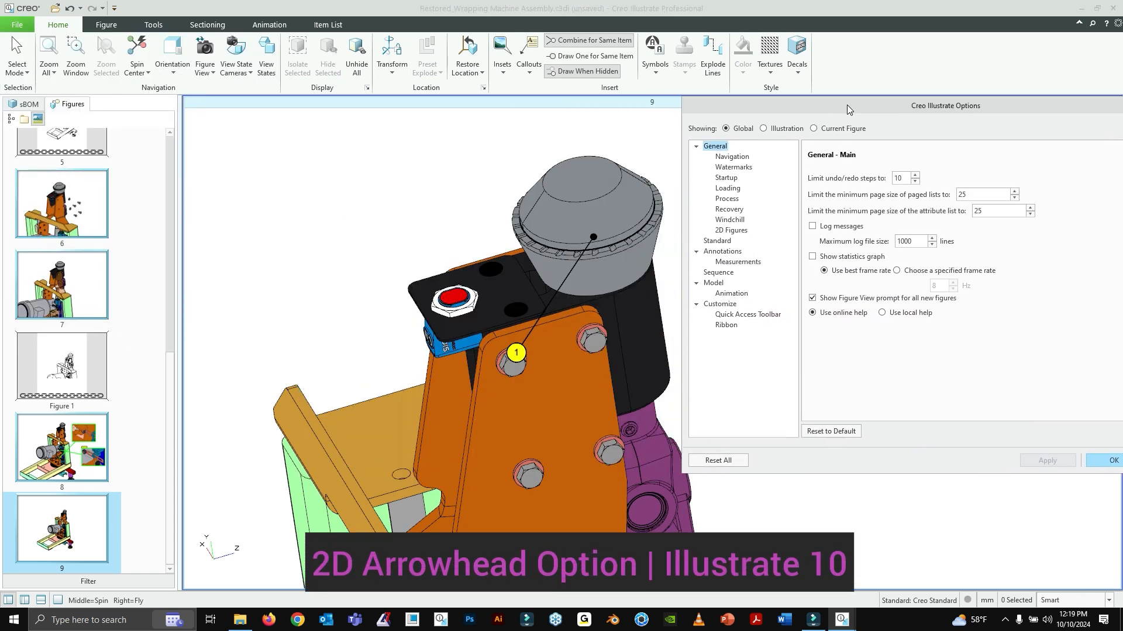
left_click(830, 128)
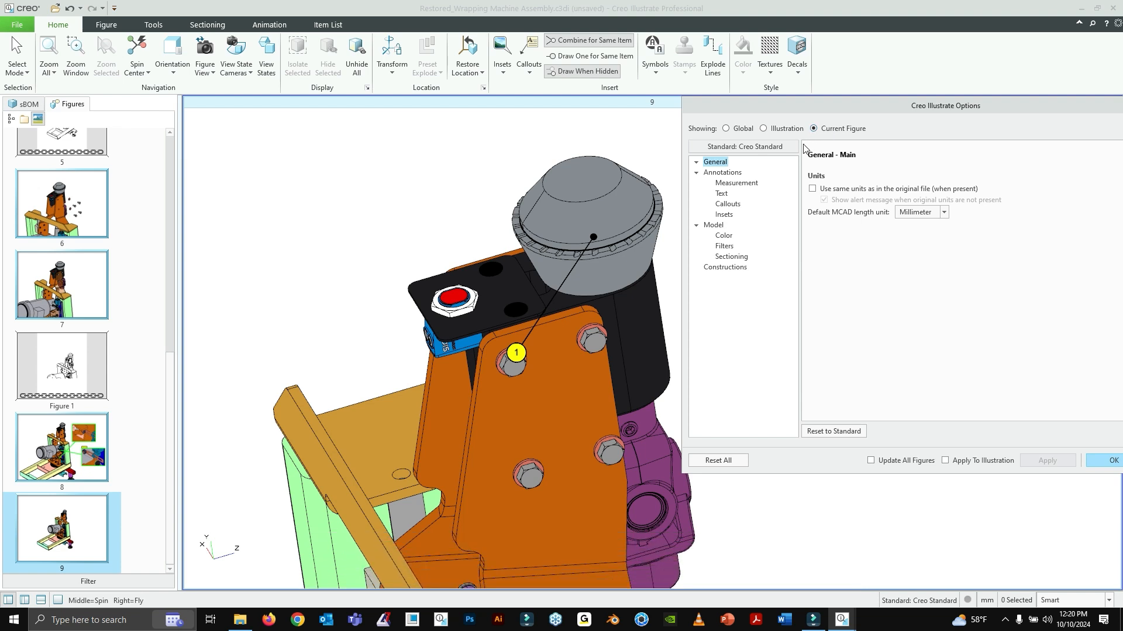
left_click(736, 208)
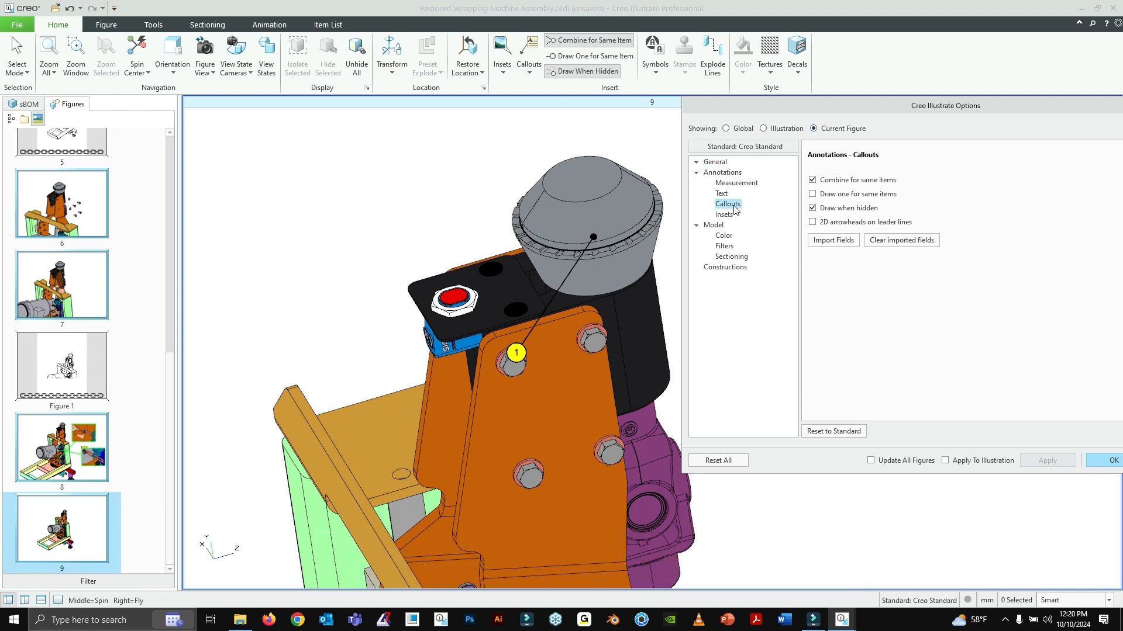
left_click(812, 222)
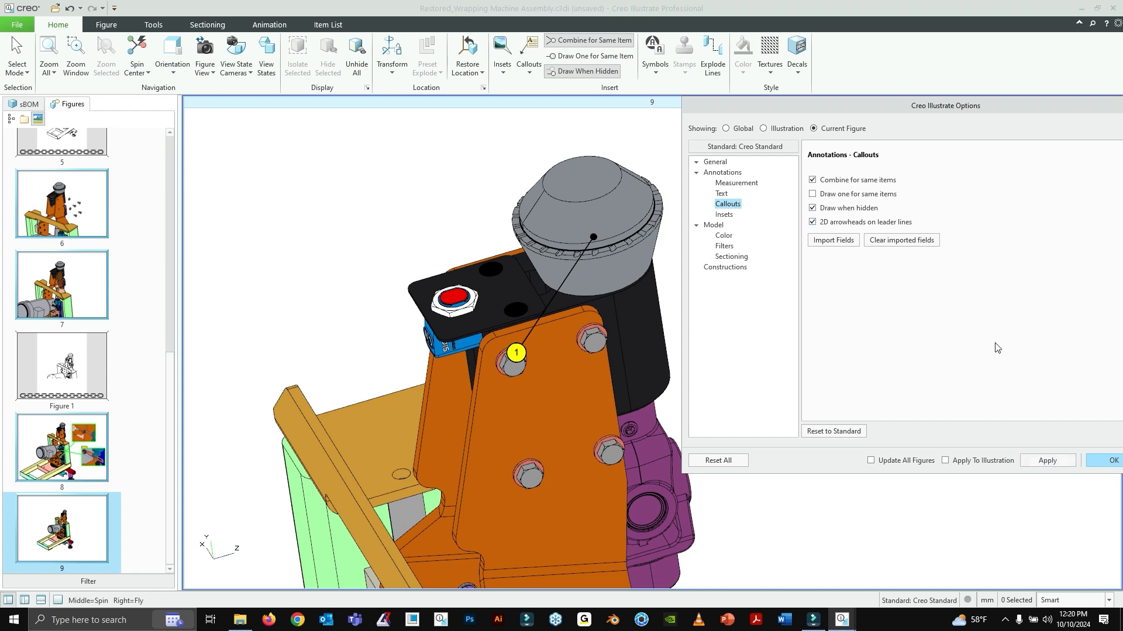
left_click(1107, 460)
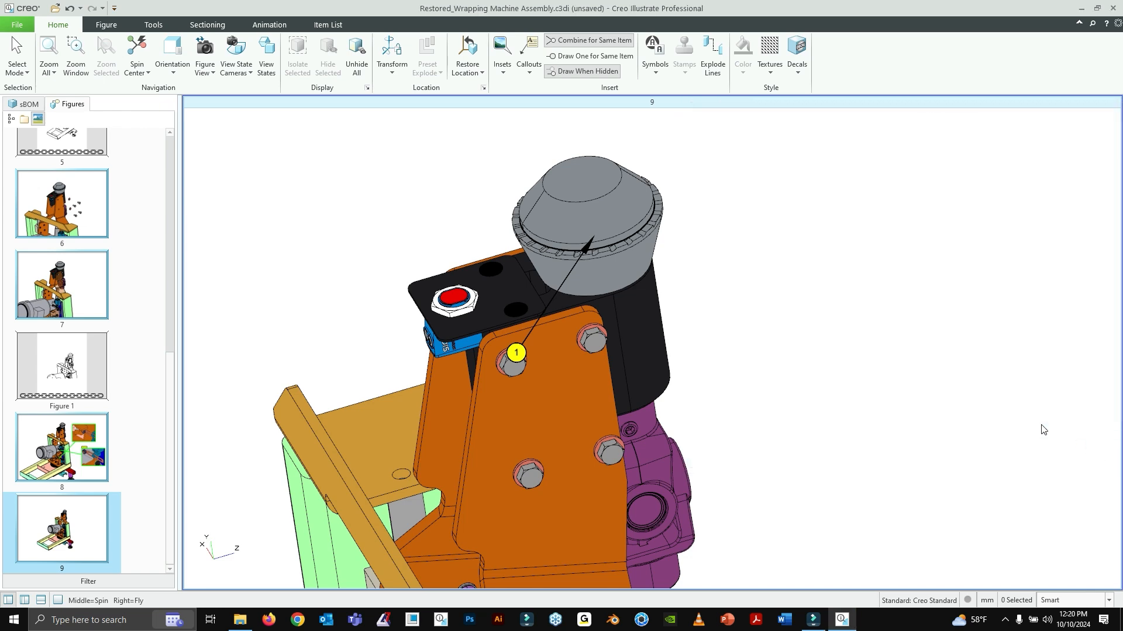
Step: Examine the callout's arrowhead on the grey cap from several rotated and zoomed views
middle_click_drag(560, 251, 619, 320)
scroll(618, 321, "down", 1)
scroll(619, 320, "up", 8)
scroll(618, 319, "down", 4)
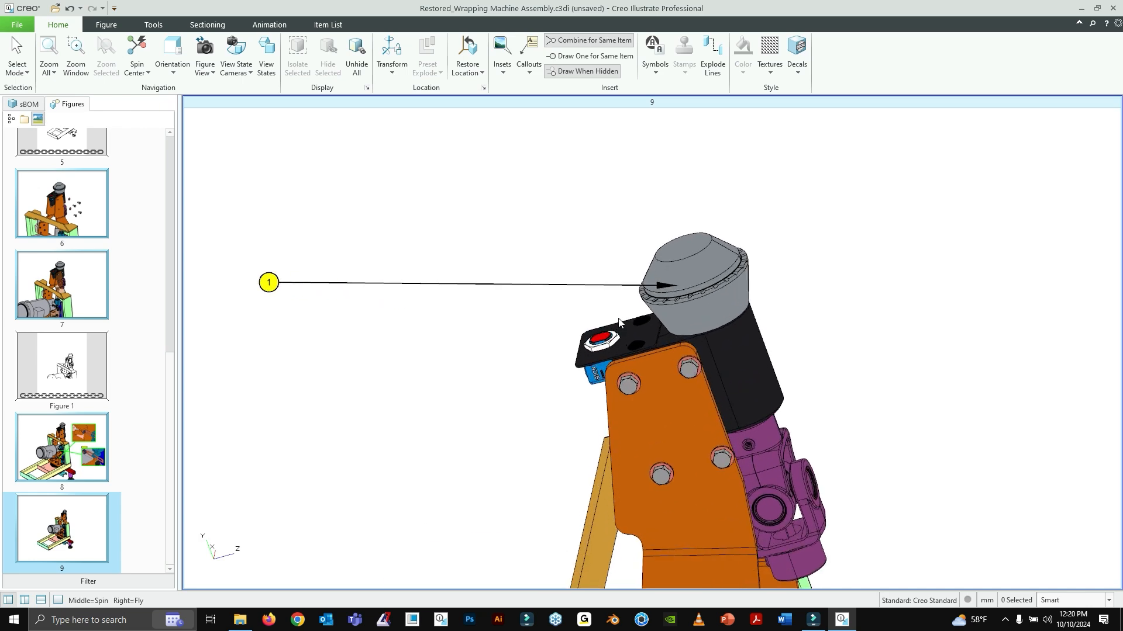
middle_click_drag(550, 308, 385, 238, "shift")
middle_click_drag(509, 230, 540, 245, "shift")
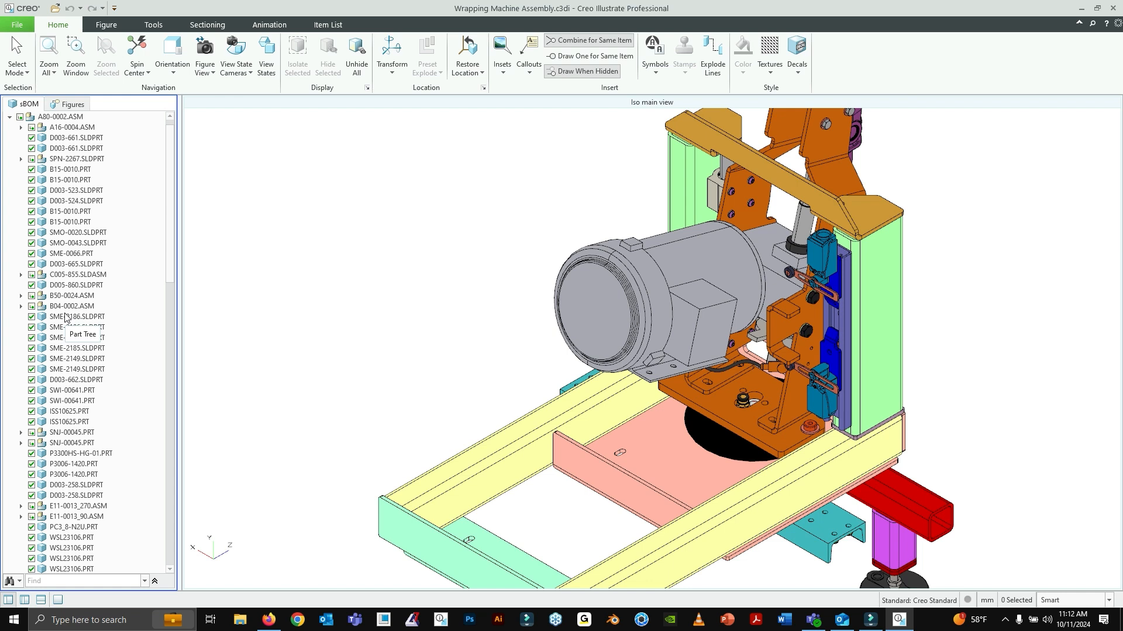
Step: Find the items matching E11 in the sBOM tree with the expanded search options shown, including assemblies and parts
left_click(21, 583)
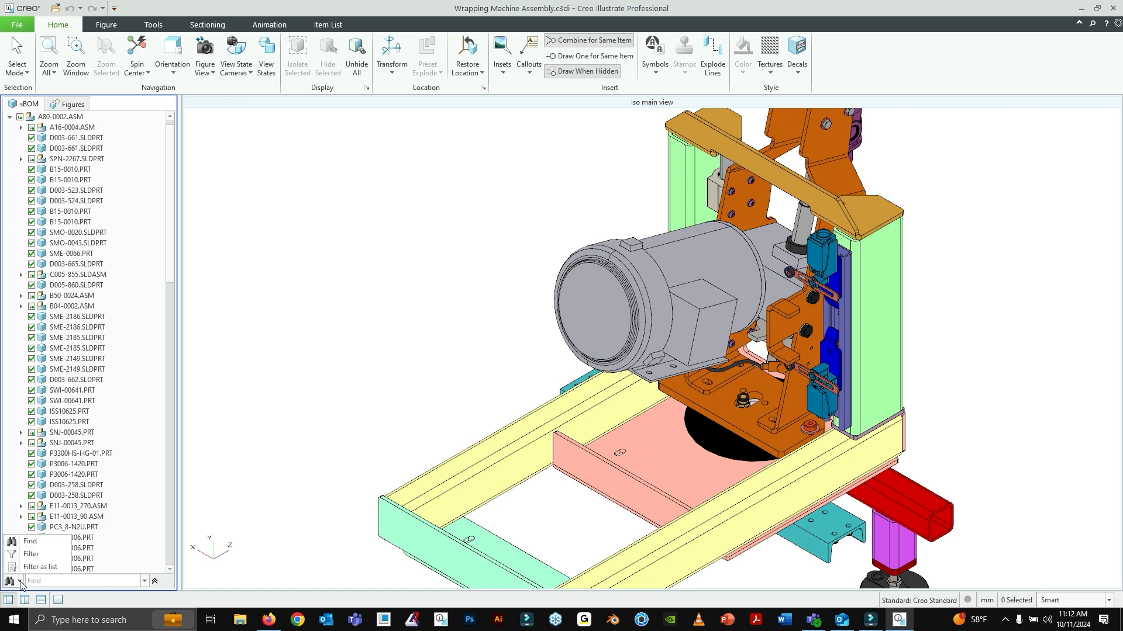
left_click(29, 543)
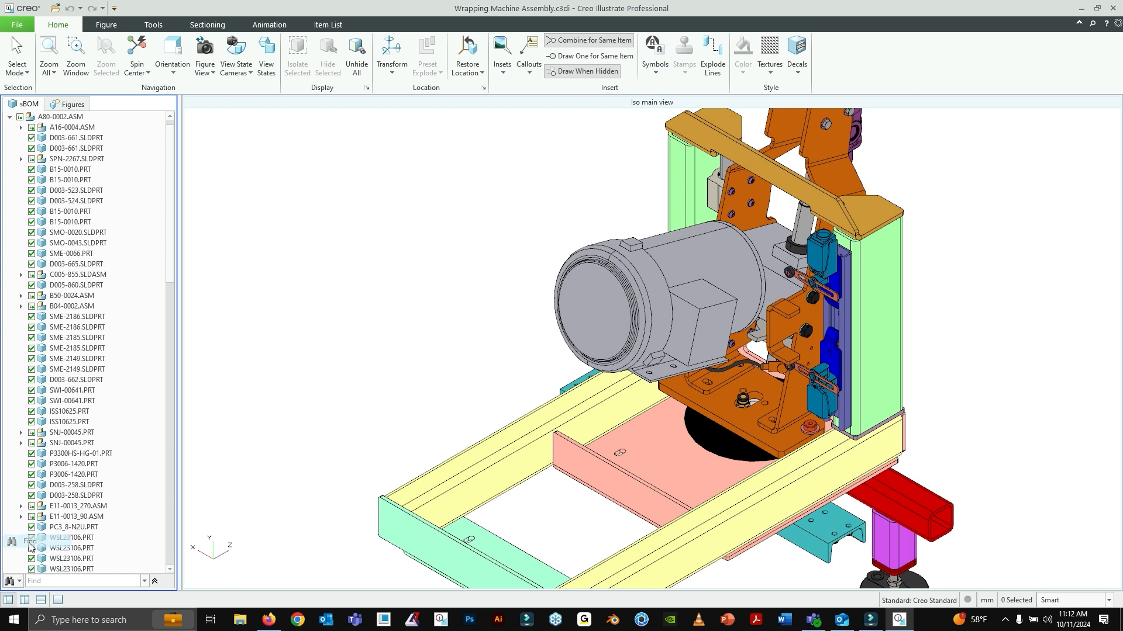
left_click(155, 582)
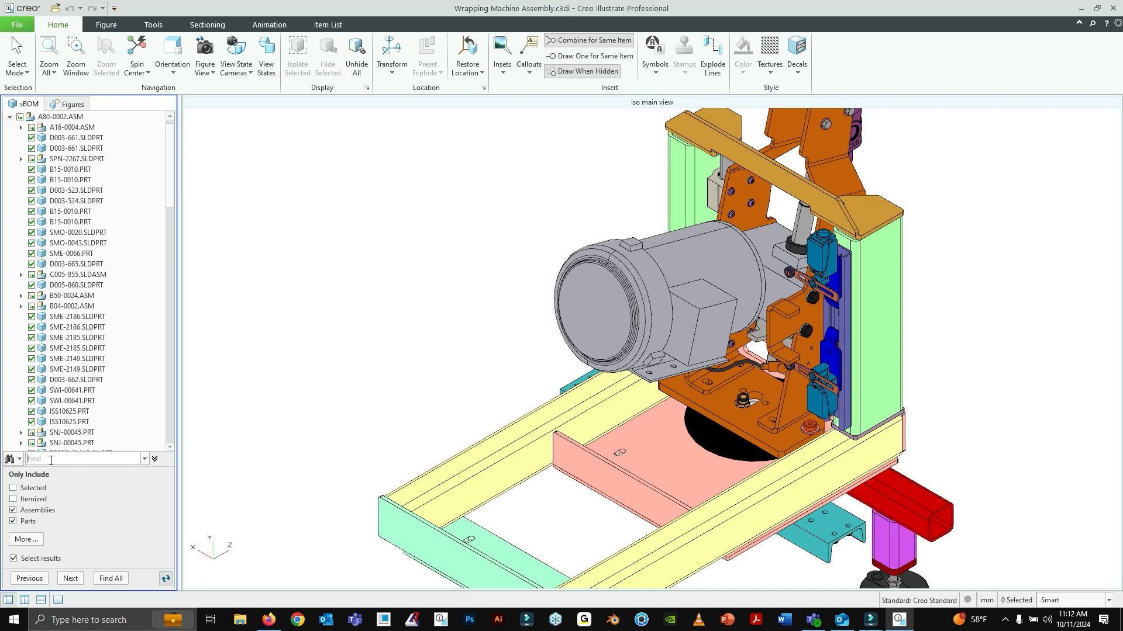
type("11")
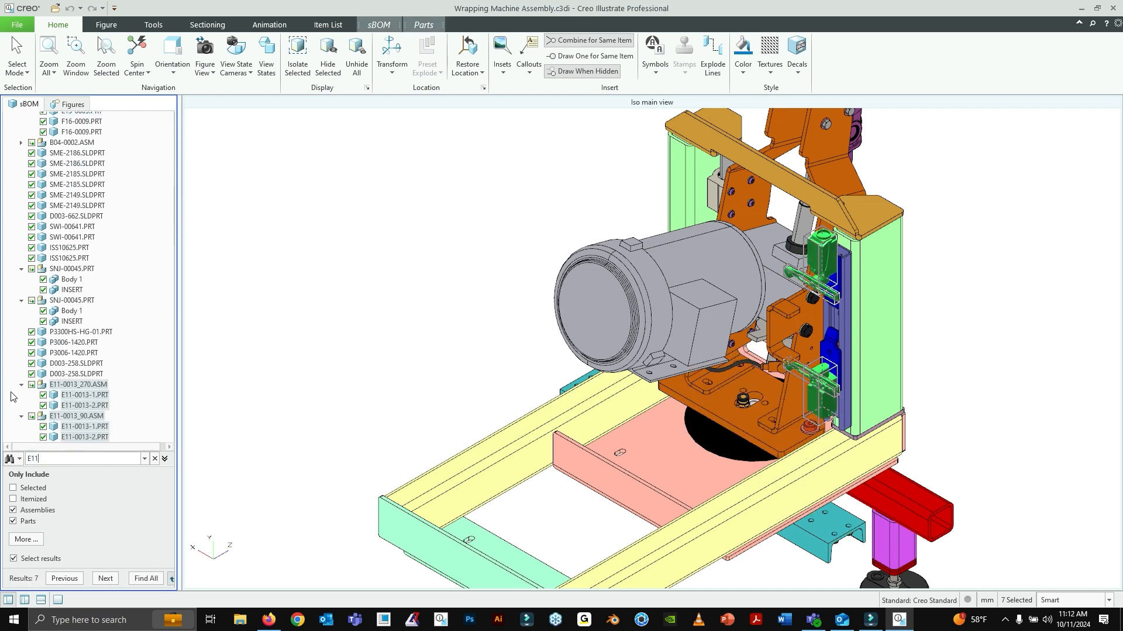
scroll(114, 355, "down", 2)
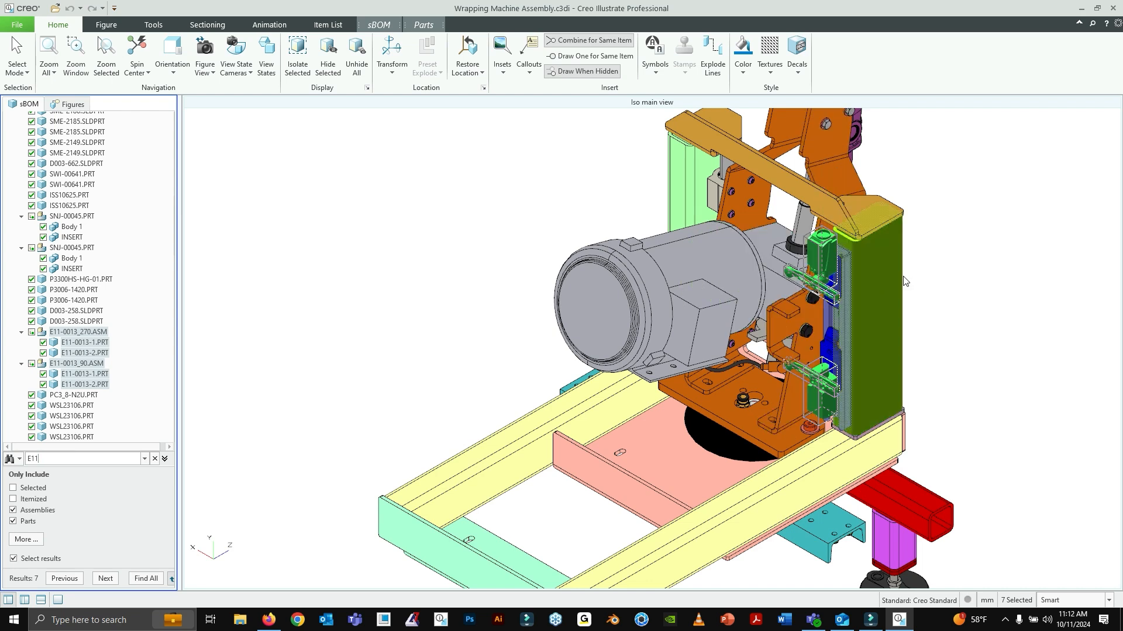
scroll(830, 293, "up", 2)
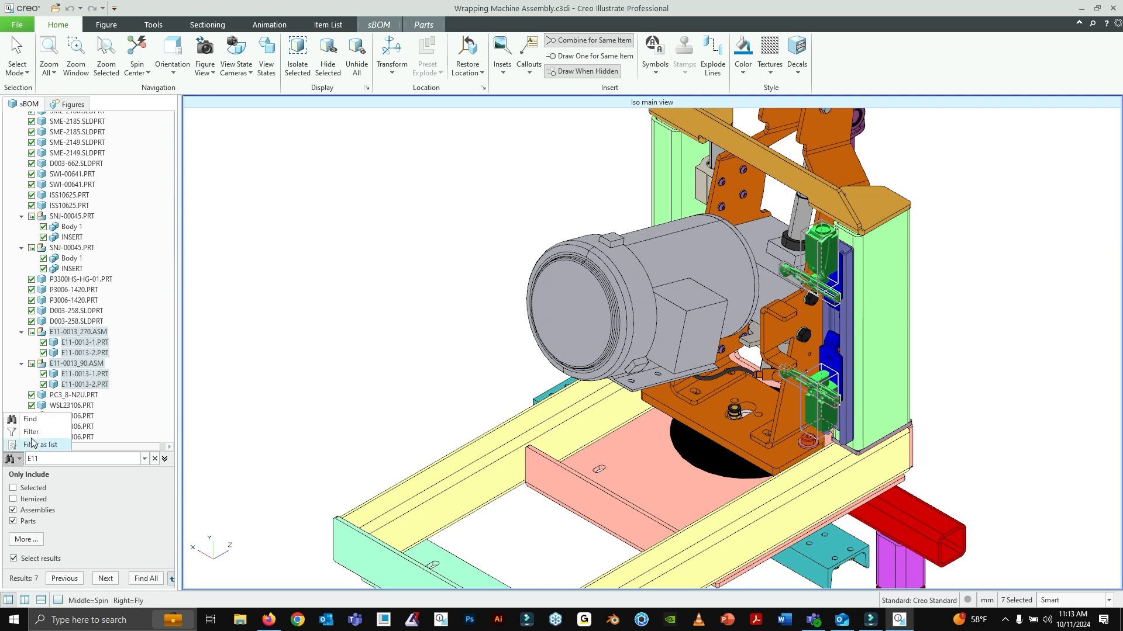
Step: Filter the sBOM tree by E11 and review the additional filter settings without changing them
left_click(32, 437)
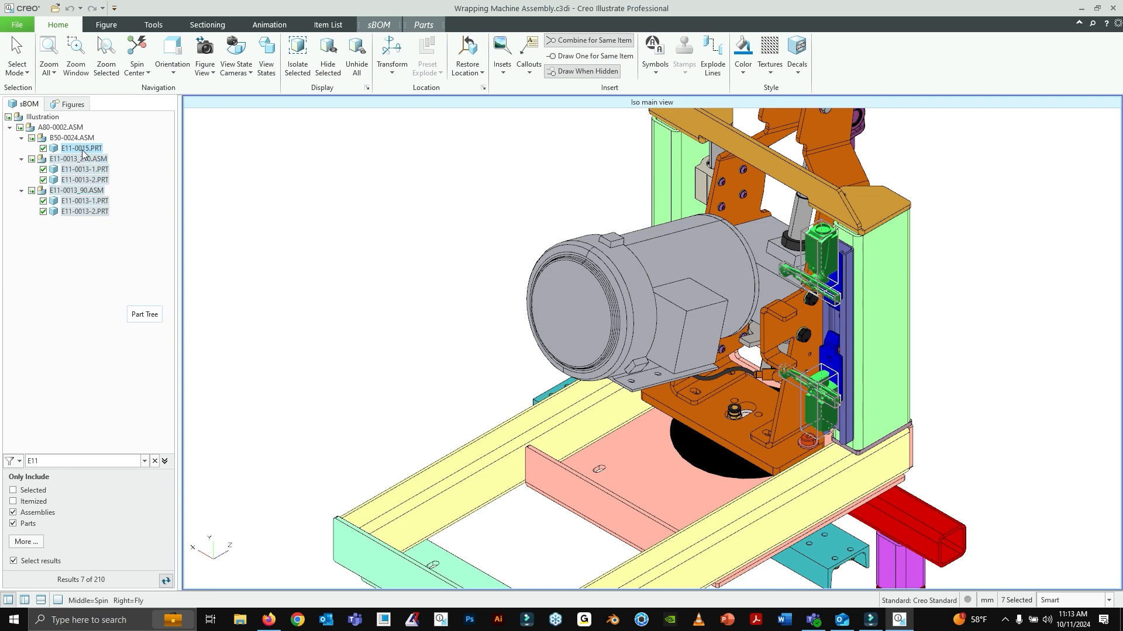
left_click(26, 542)
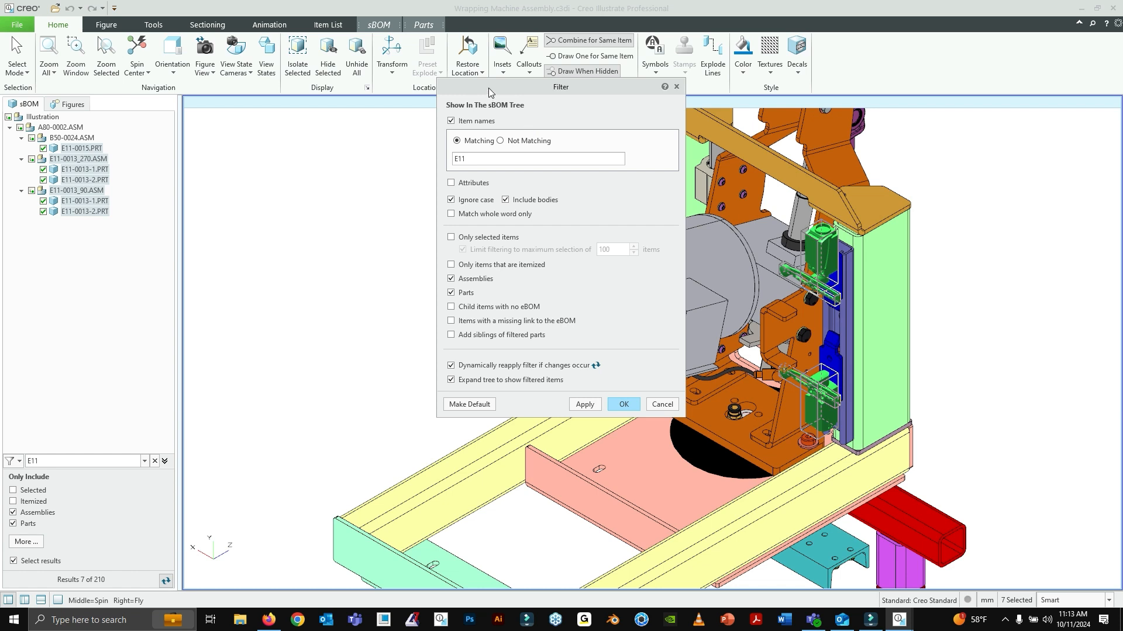
left_click_drag(489, 92, 318, 113)
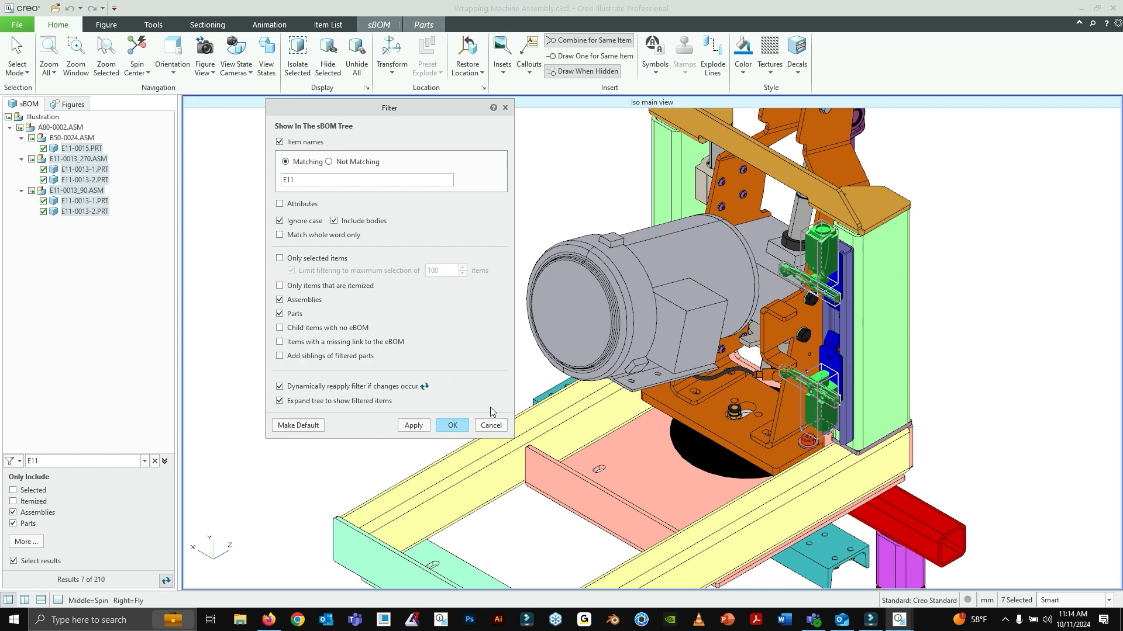
left_click(496, 428)
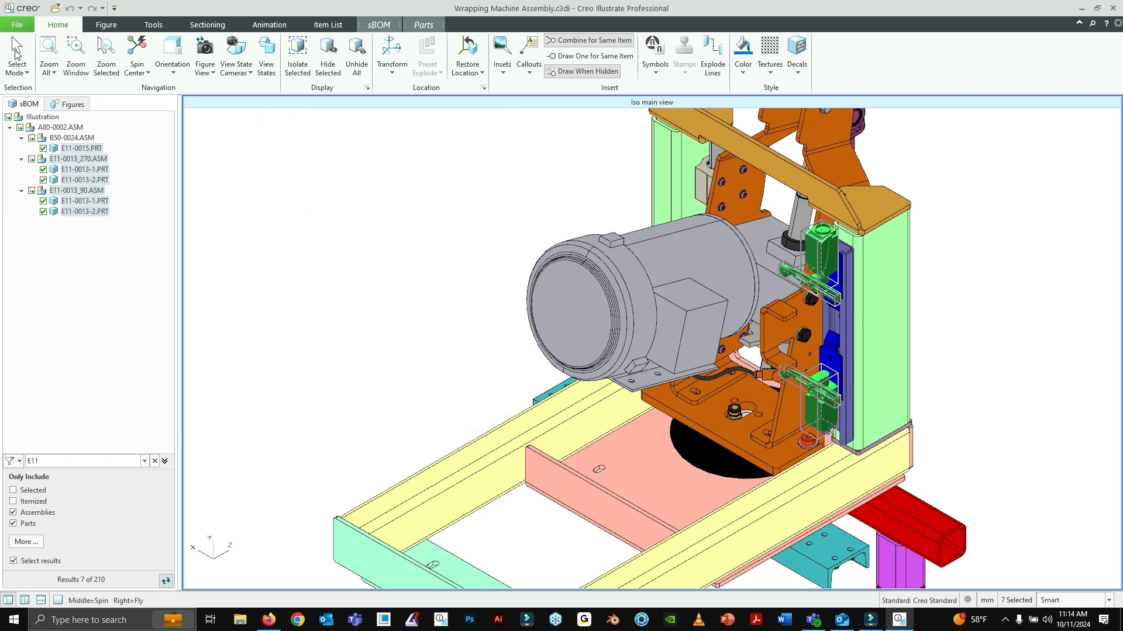
Step: Enable the use of alternate part names in the global navigation options and open their configuration
left_click(13, 24)
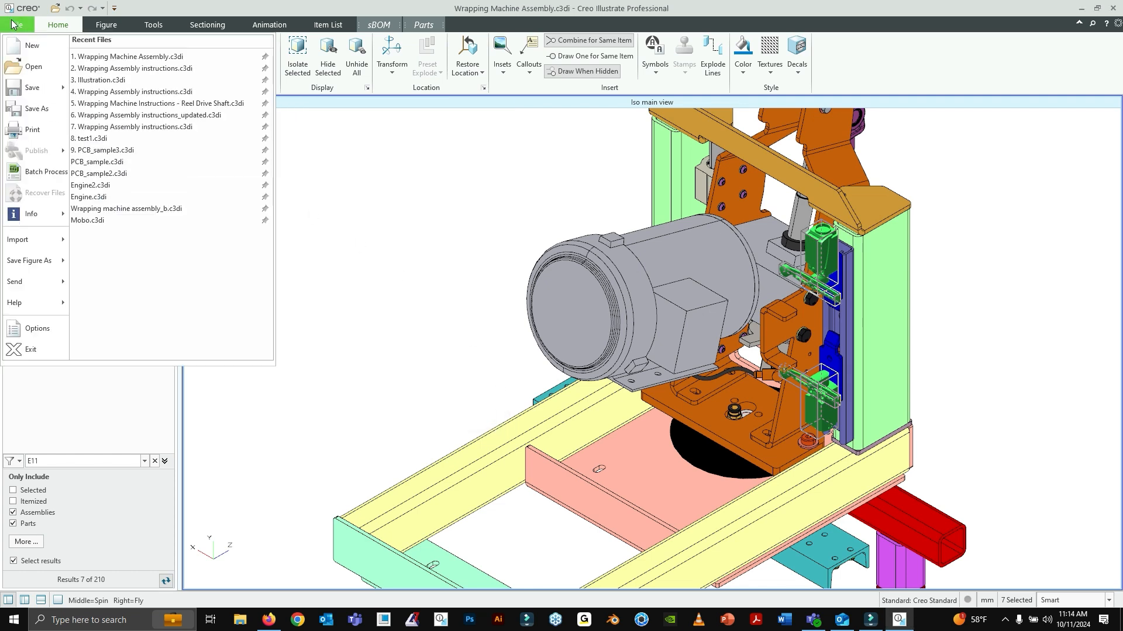
left_click(41, 328)
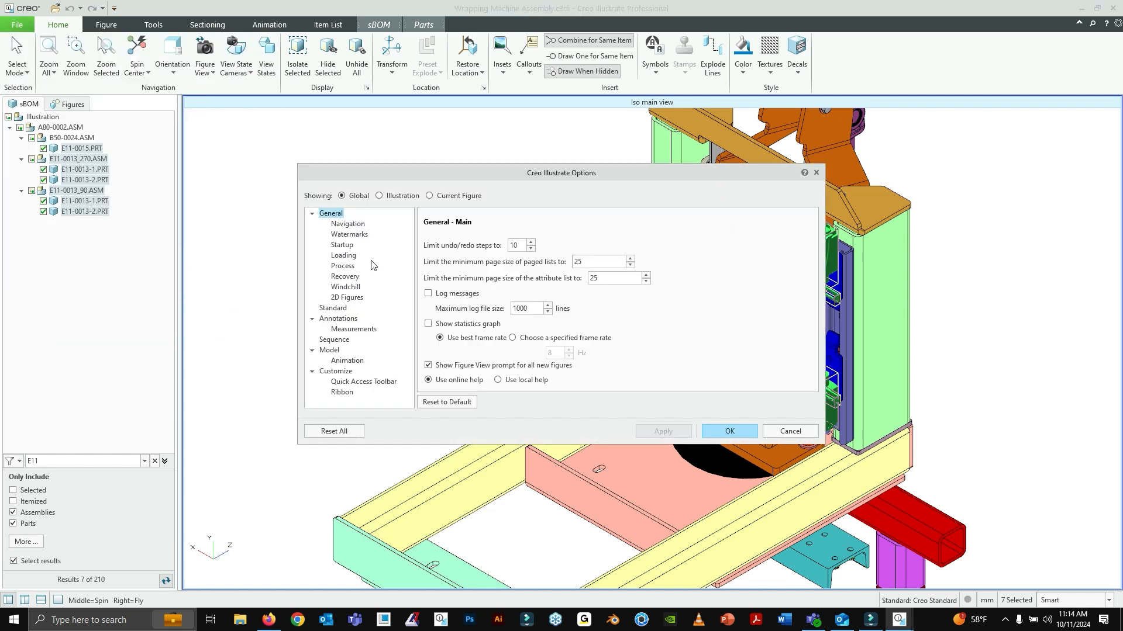
left_click(346, 226)
scroll(817, 340, "down", 2)
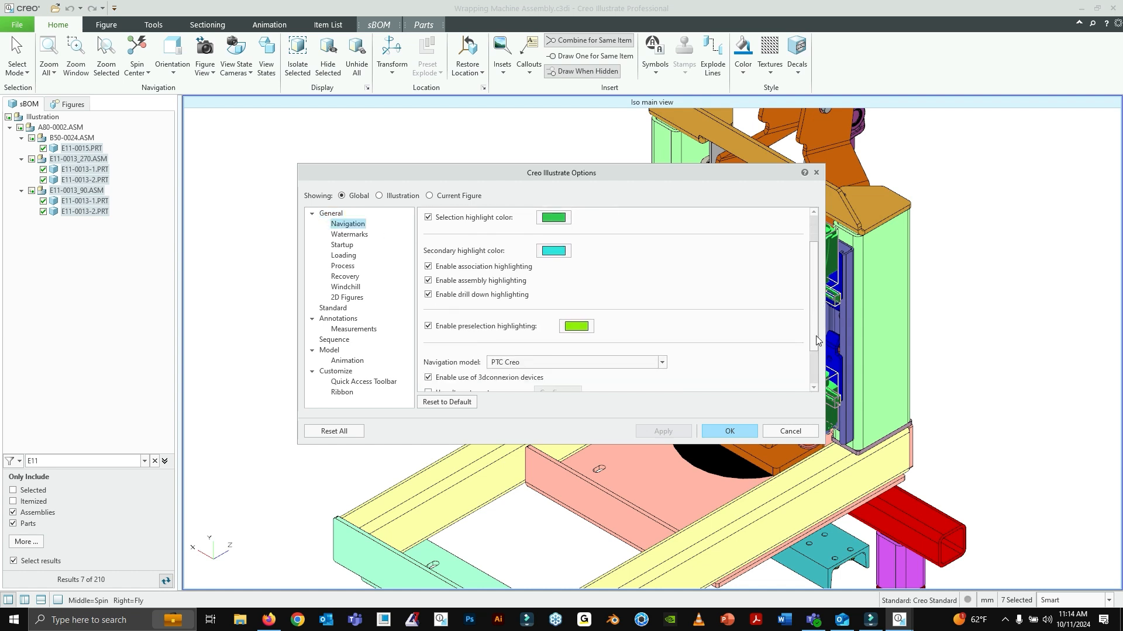
scroll(817, 340, "down", 1)
scroll(816, 352, "down", 1)
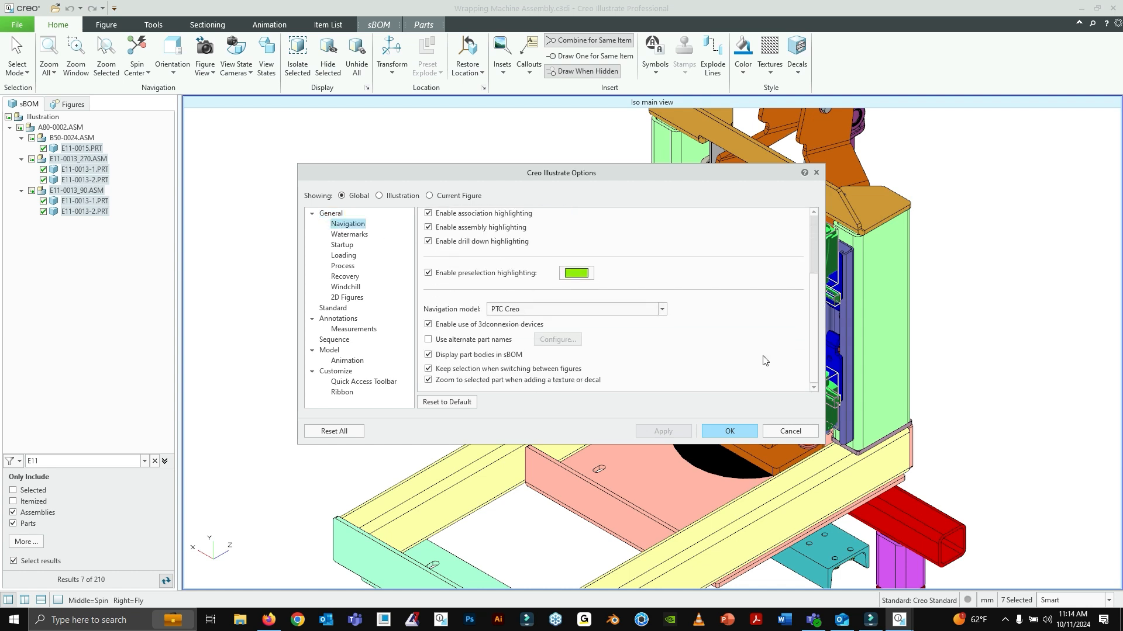
left_click(429, 341)
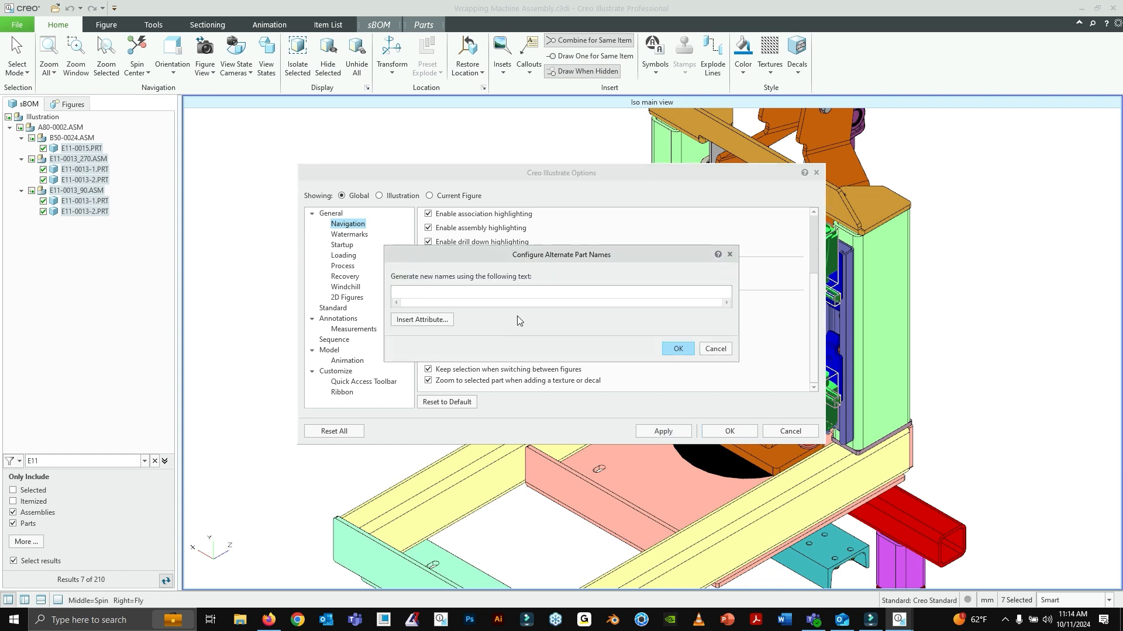
left_click_drag(484, 257, 302, 166)
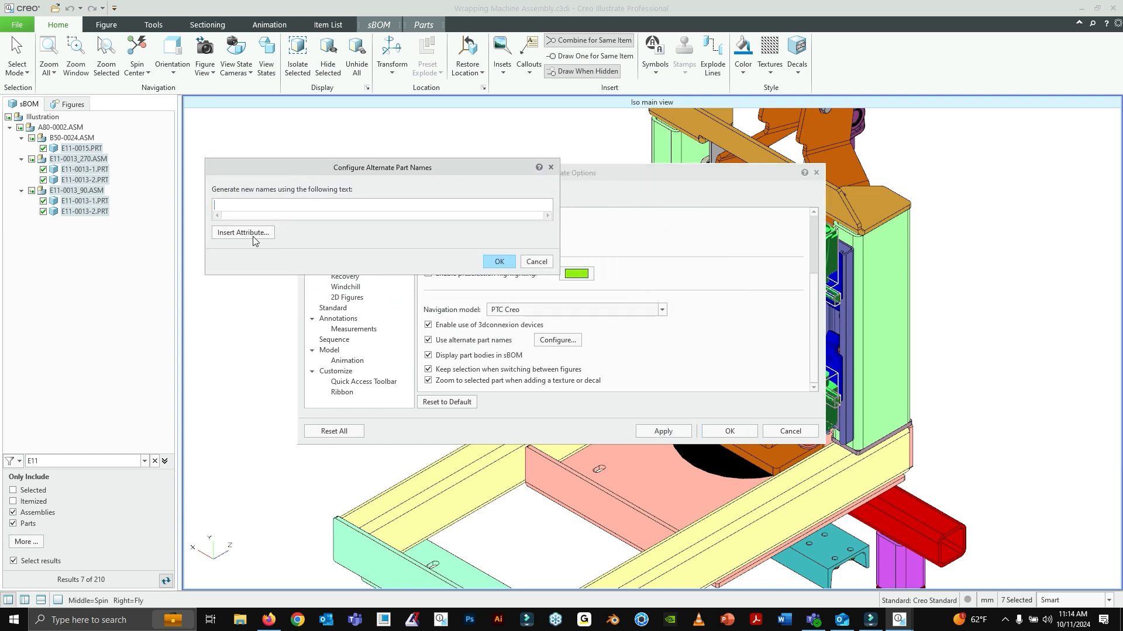
Step: Examine the list of attributes that can be inserted to generate the alternate part names
left_click(254, 233)
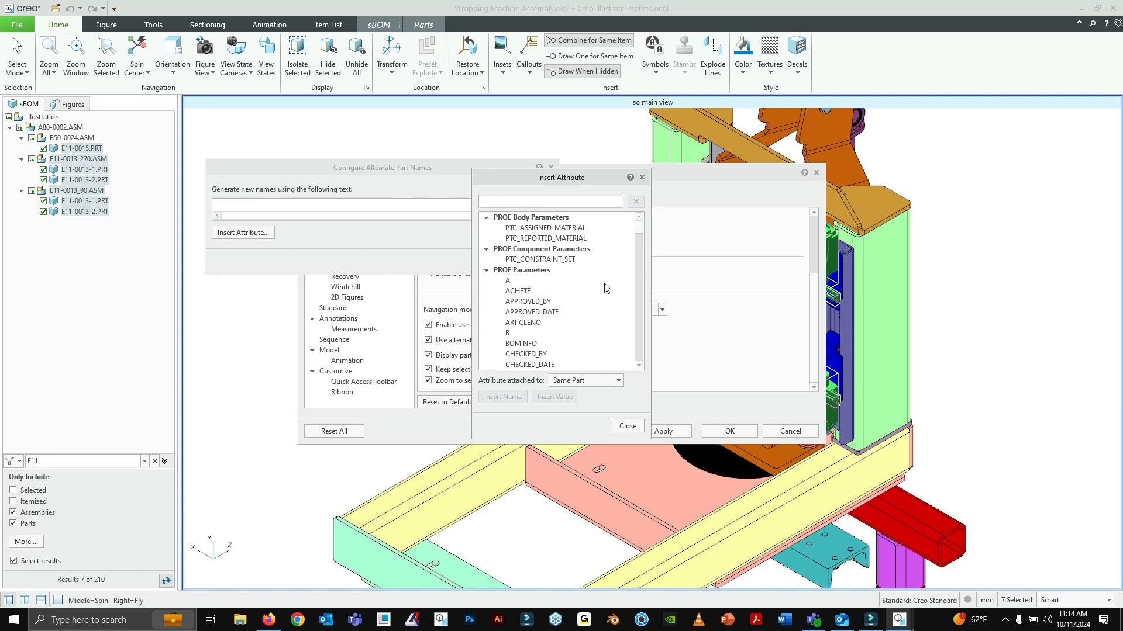
scroll(572, 269, "down", 3)
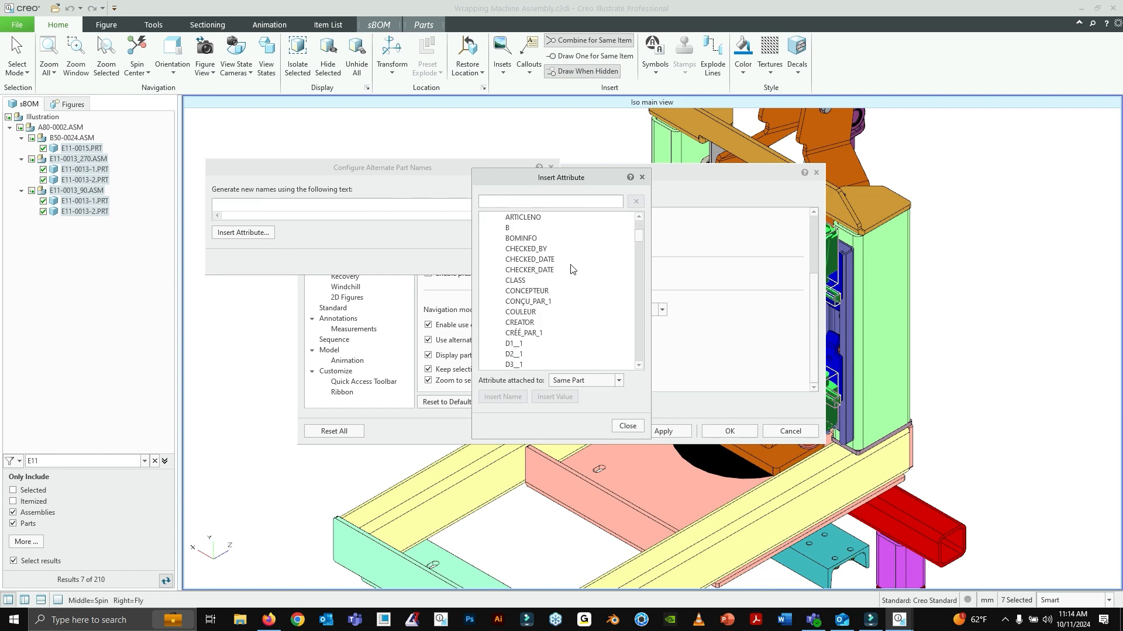
scroll(573, 269, "up", 2)
scroll(573, 269, "down", 8)
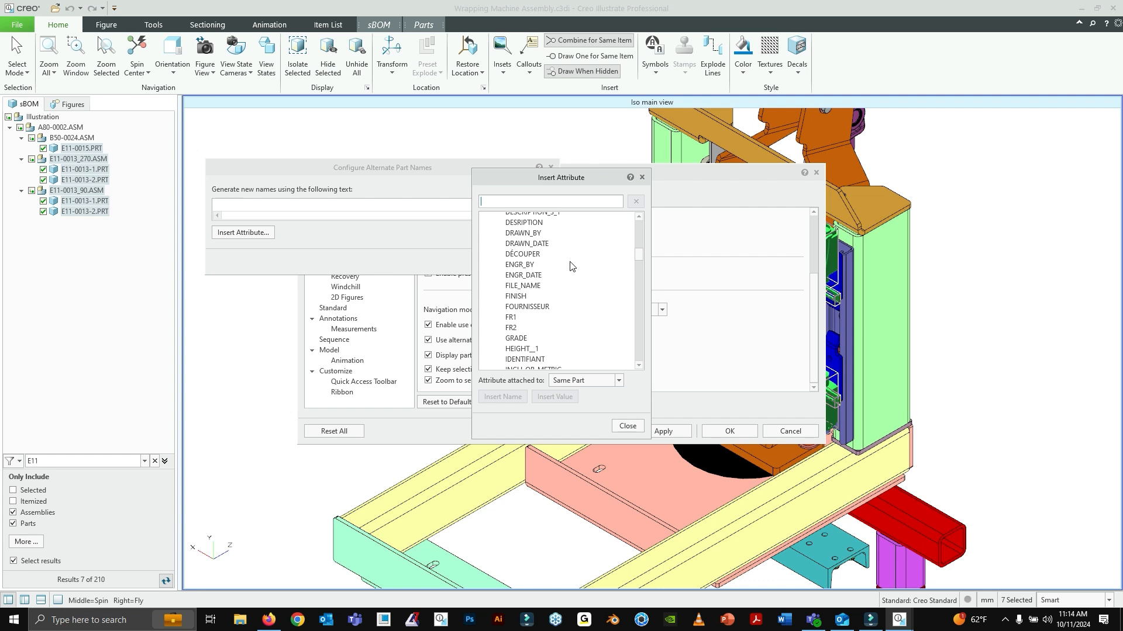
scroll(570, 267, "up", 2)
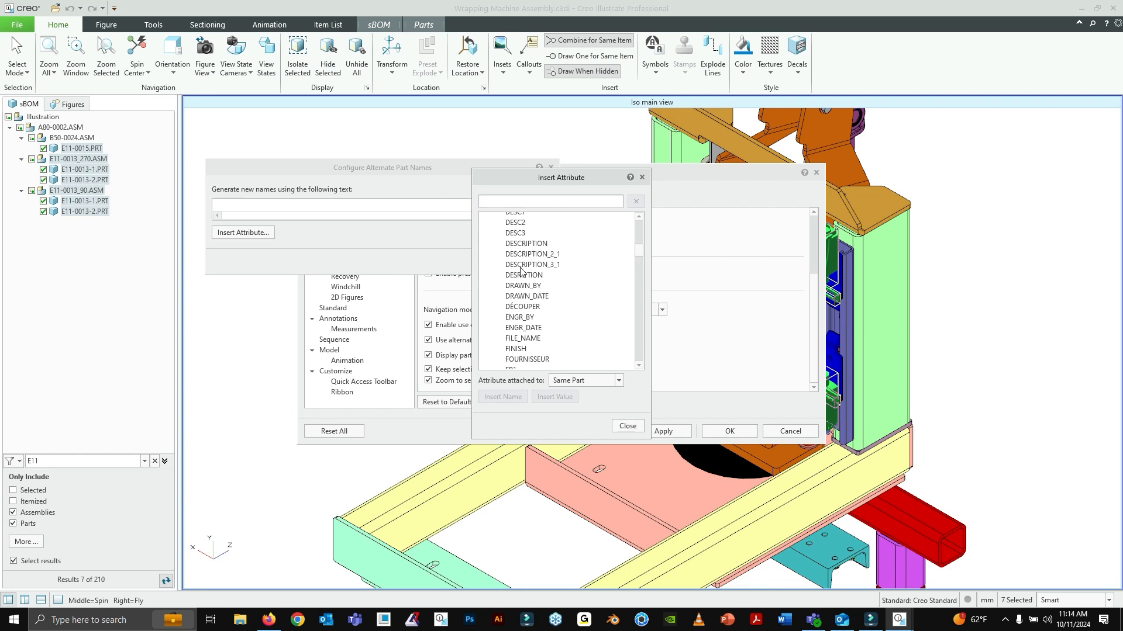
scroll(526, 268, "down", 2)
scroll(527, 267, "down", 5)
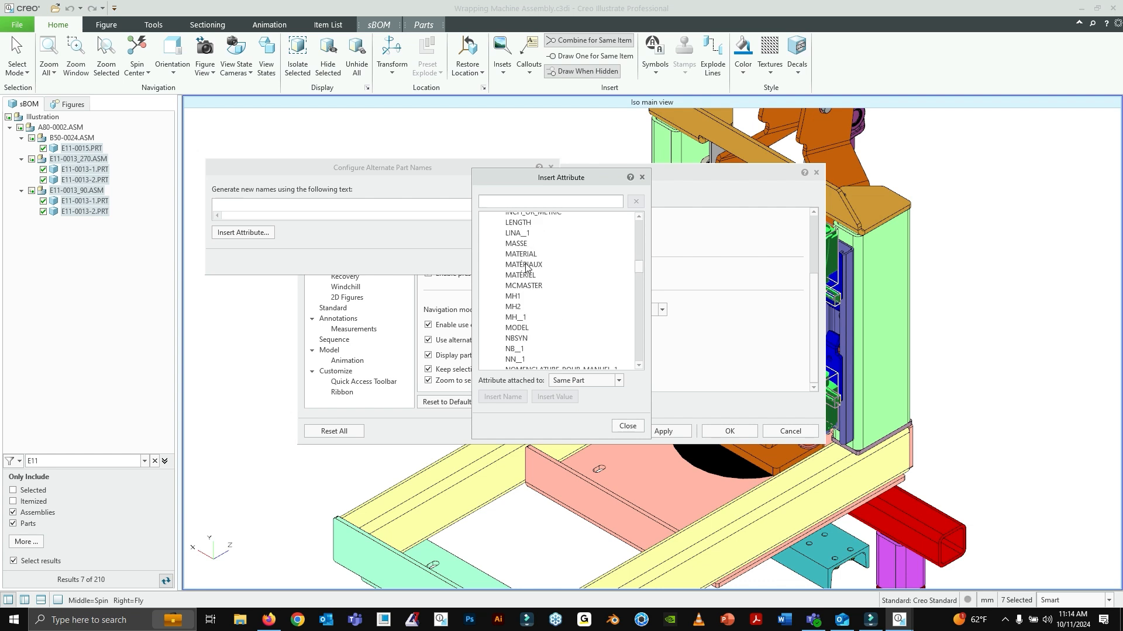
scroll(527, 268, "up", 7)
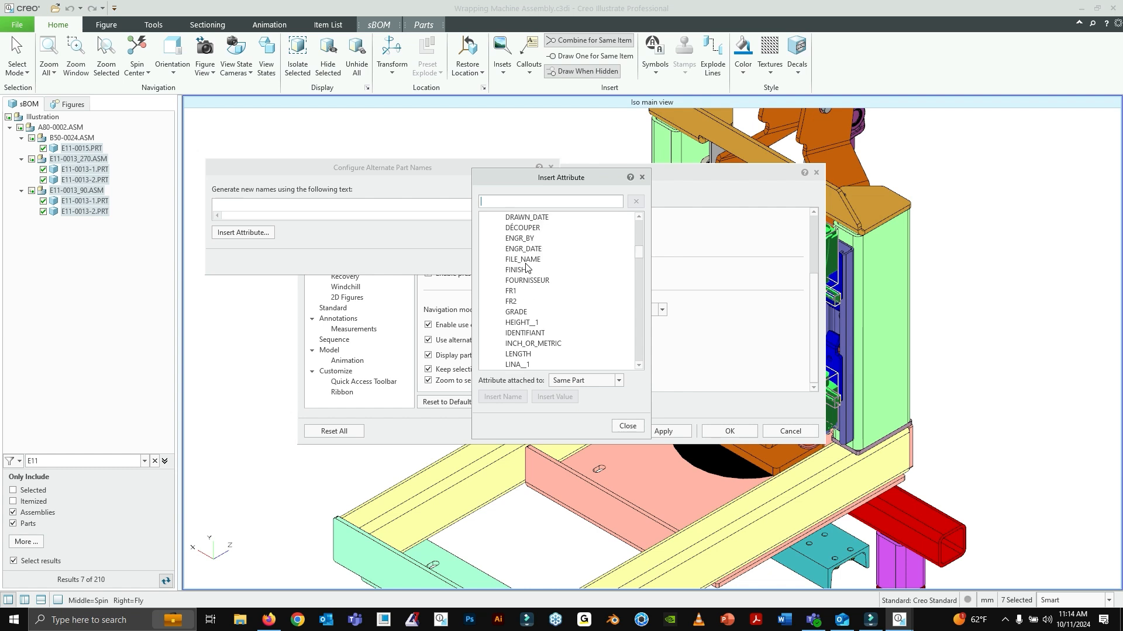
scroll(526, 268, "up", 8)
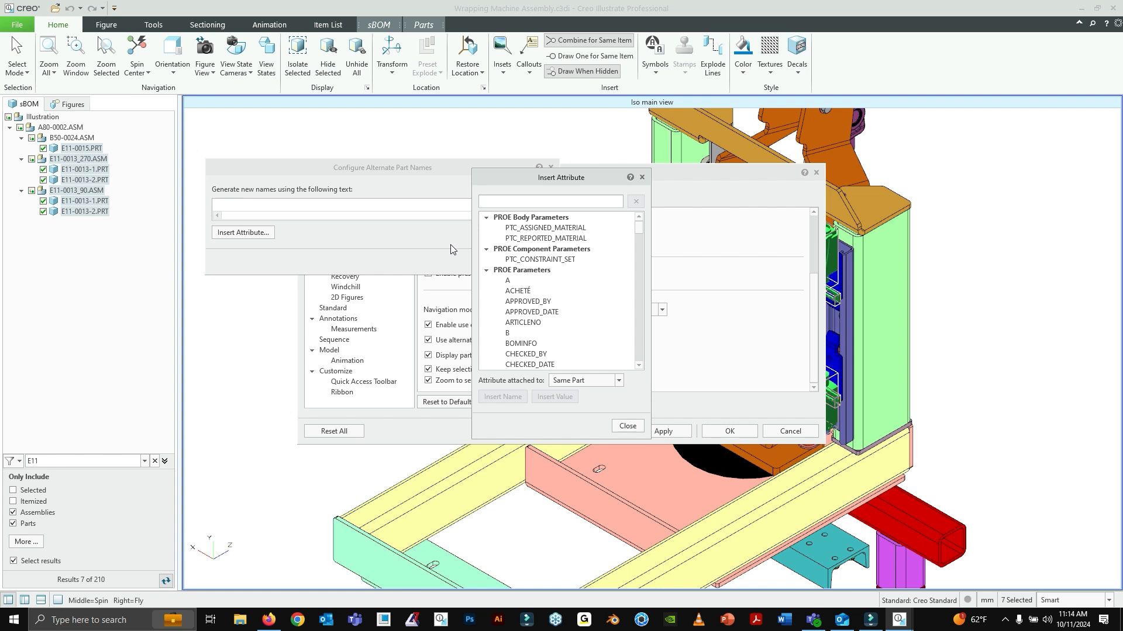
left_click_drag(558, 178, 838, 178)
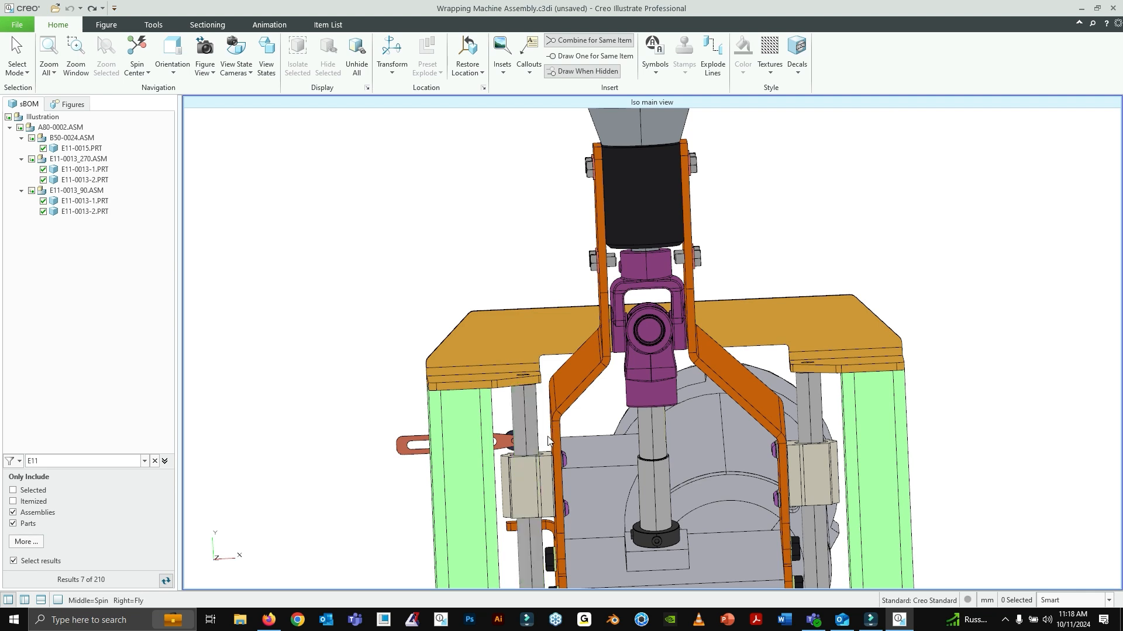
Step: Place a part-name callout on the slotted E11-0013-2.PRT lever, with its label in the empty area beside the black cylinder
left_click(529, 69)
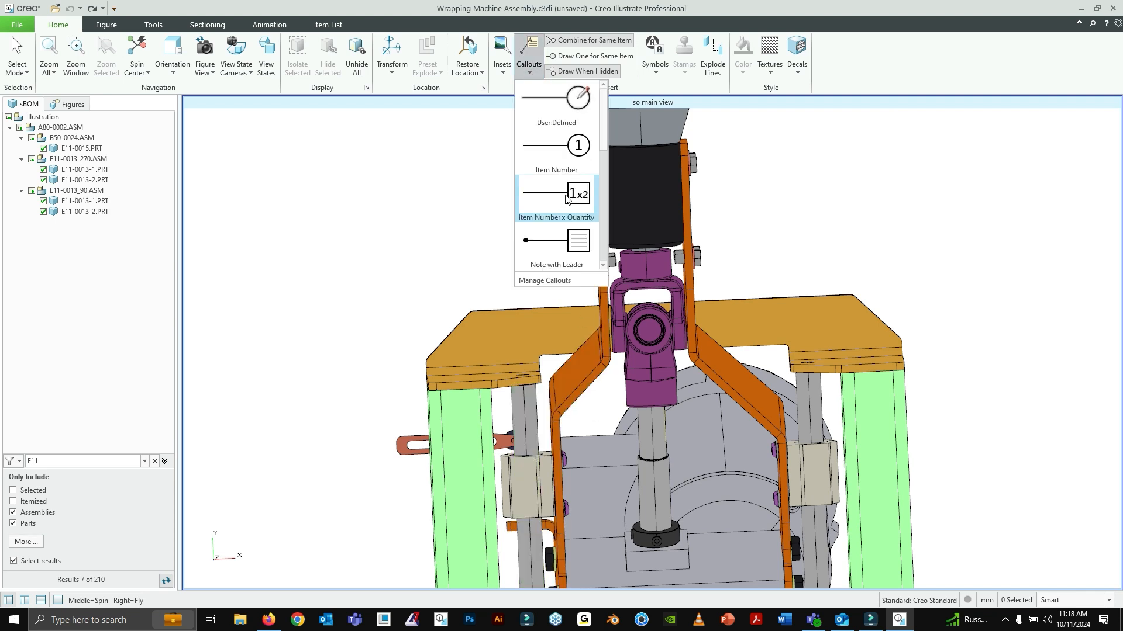
scroll(566, 196, "down", 3)
scroll(572, 176, "up", 3)
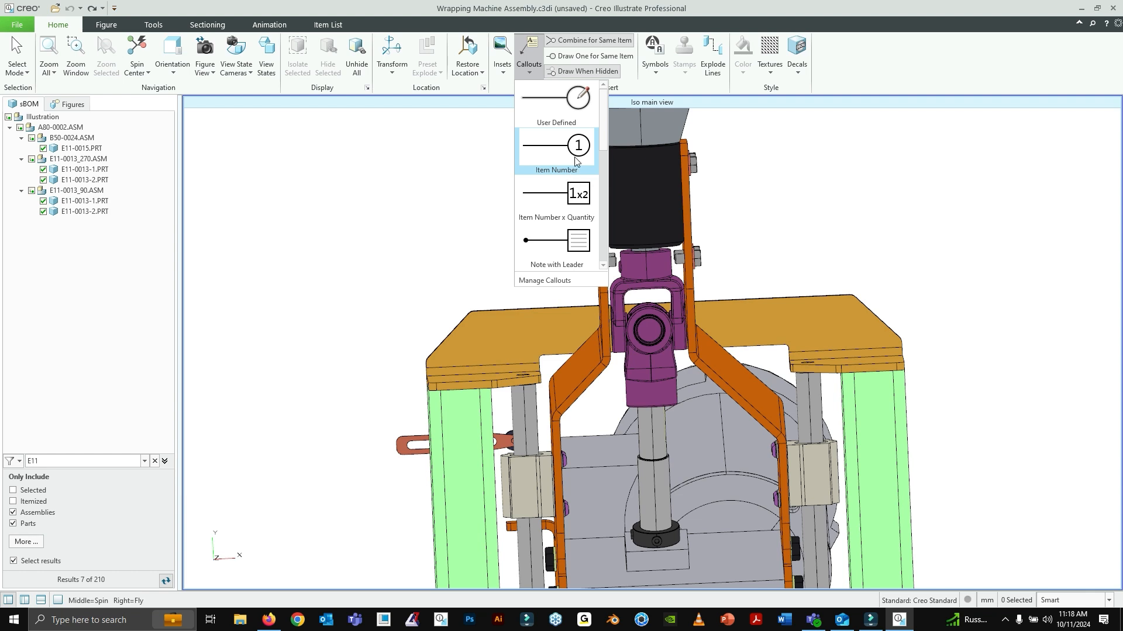
scroll(563, 163, "down", 5)
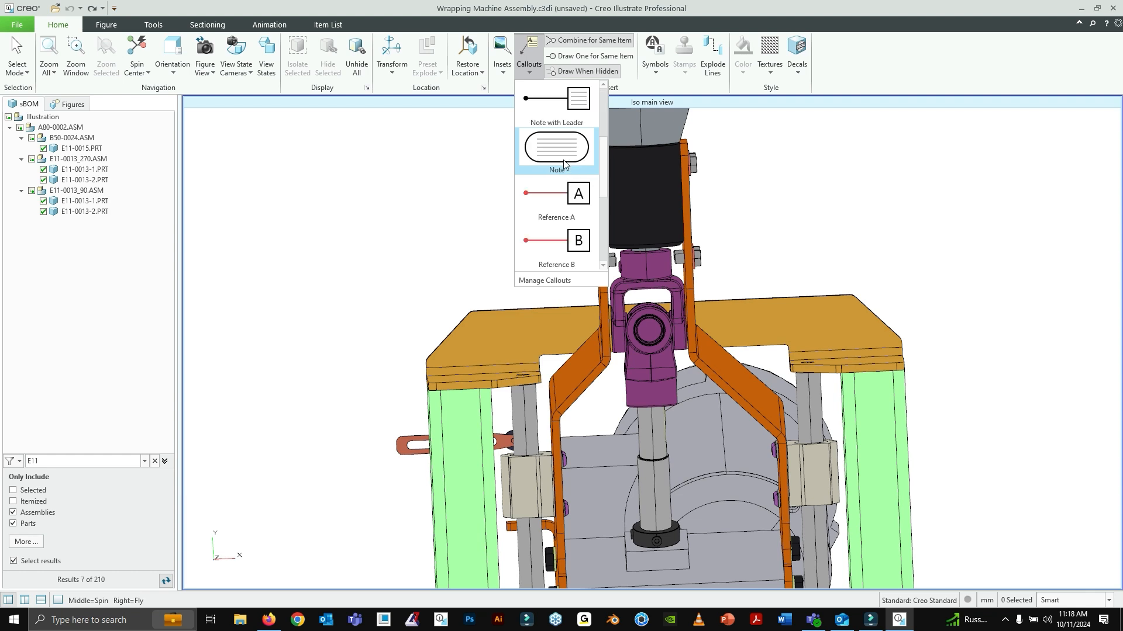
left_click(559, 250)
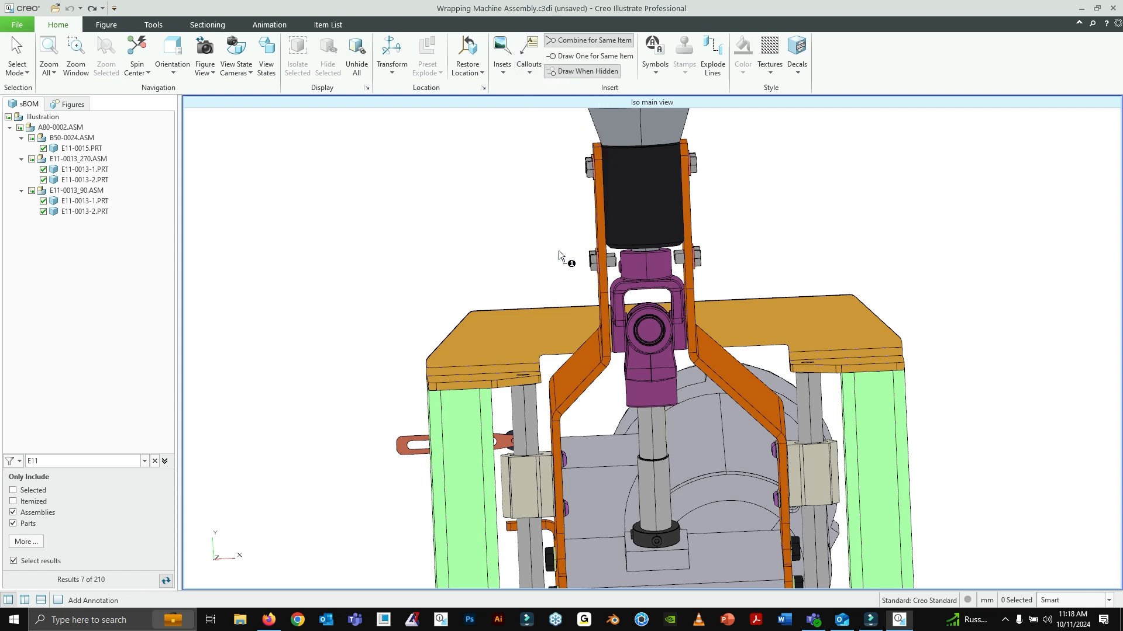
left_click(507, 440)
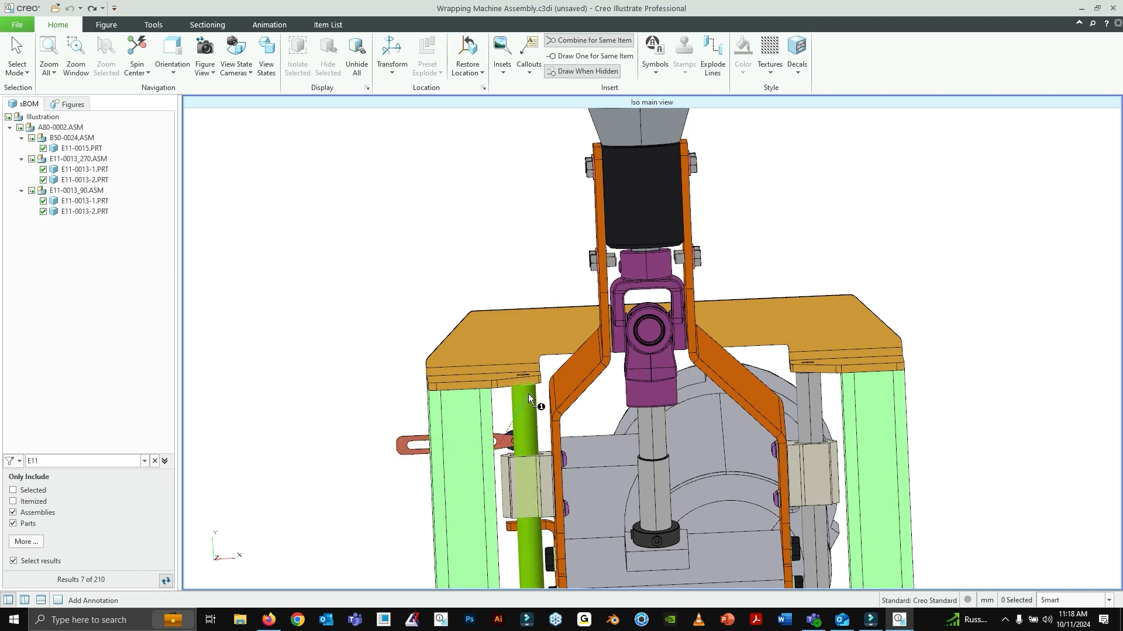
left_click(758, 177)
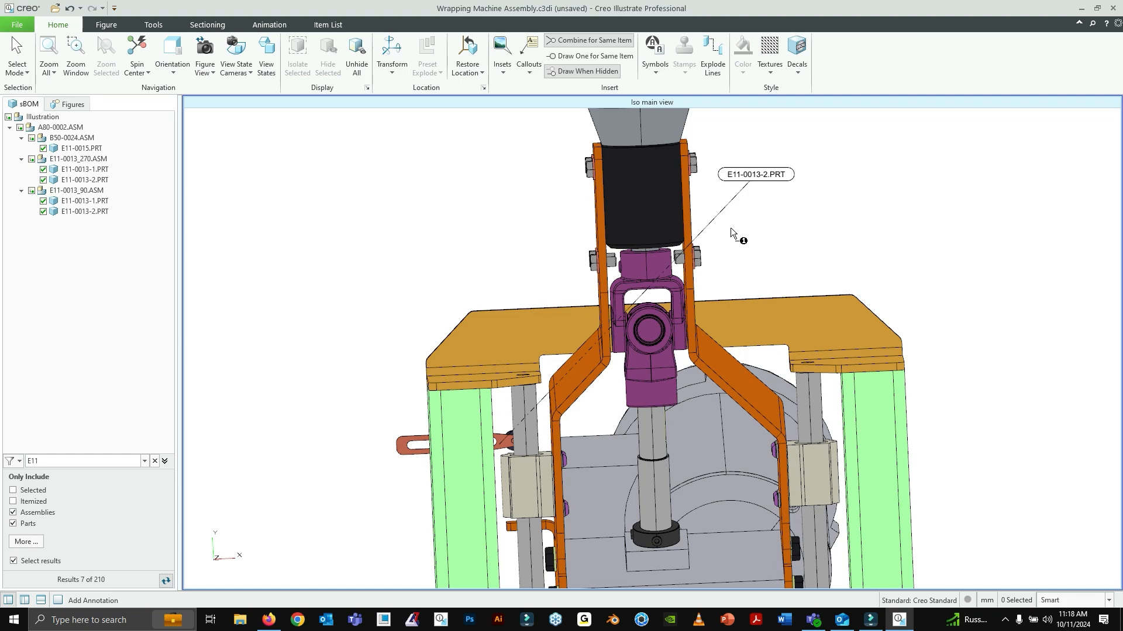
Step: Examine up close how the callout's leader line is drawn where it crosses the brackets and the purple joint
scroll(559, 394, "up", 5)
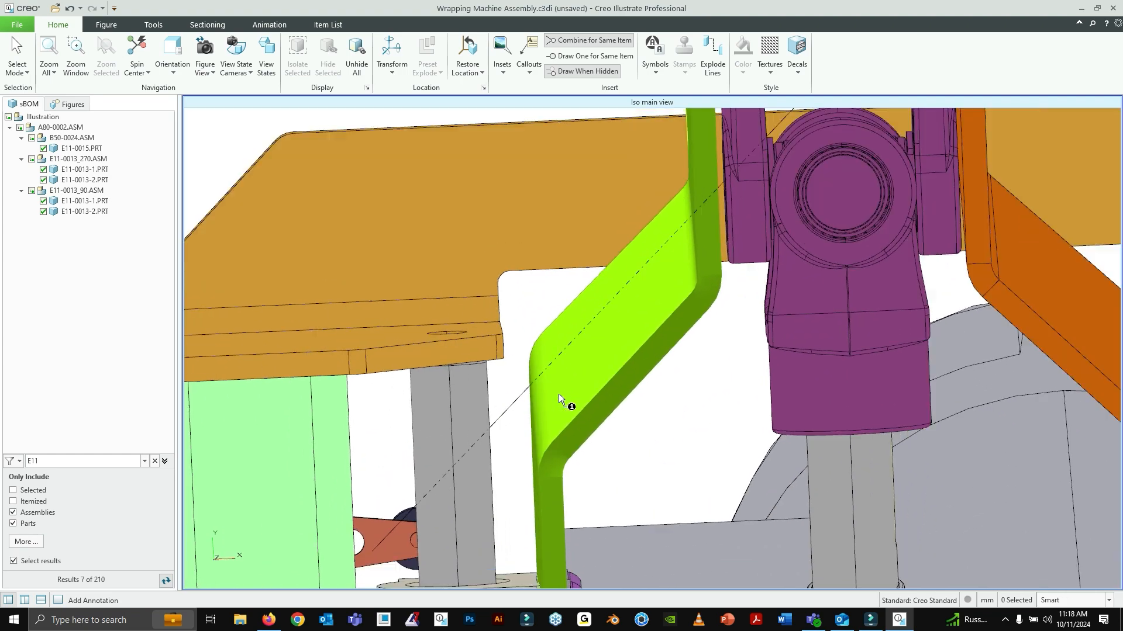
scroll(559, 394, "down", 3)
scroll(559, 394, "up", 6)
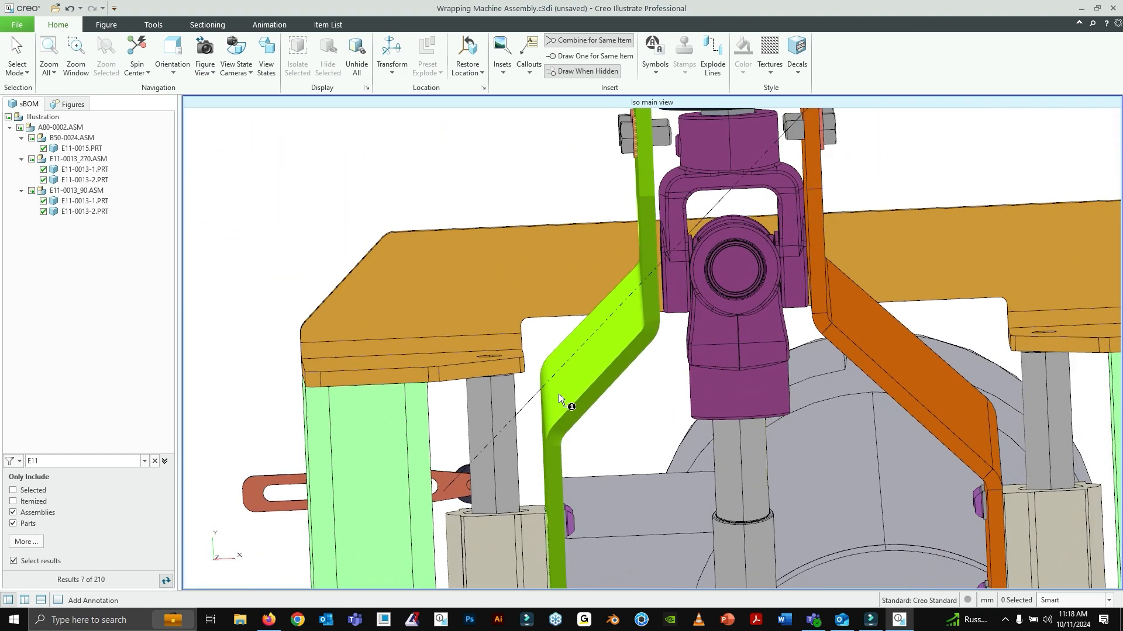
scroll(559, 392, "down", 2)
scroll(390, 513, "down", 4)
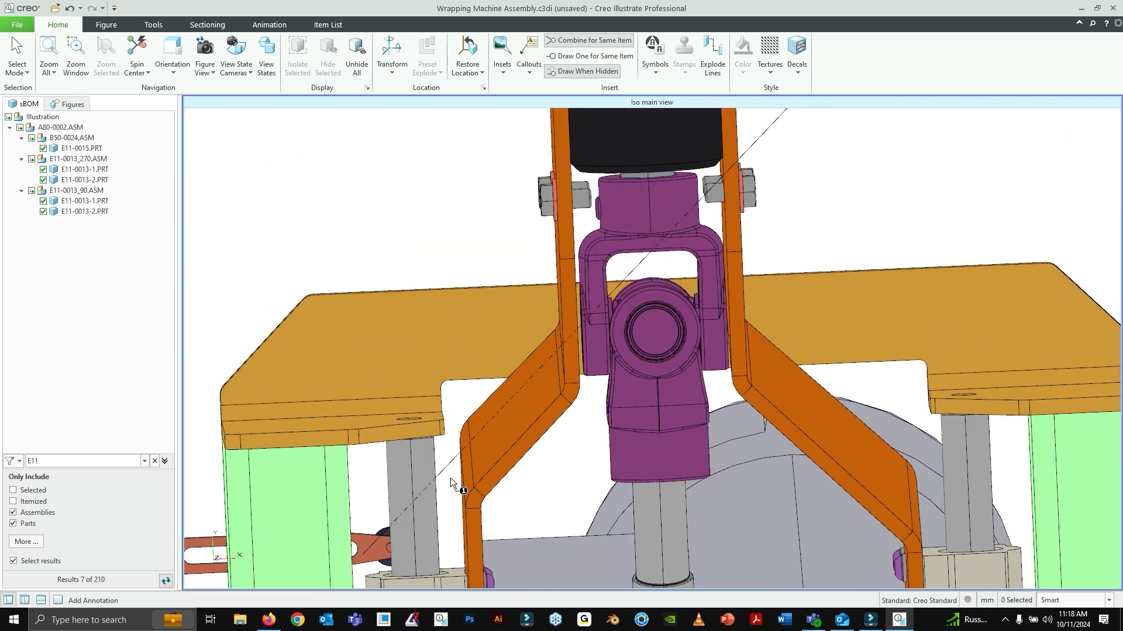
middle_click_drag(450, 479, 482, 471, "shift")
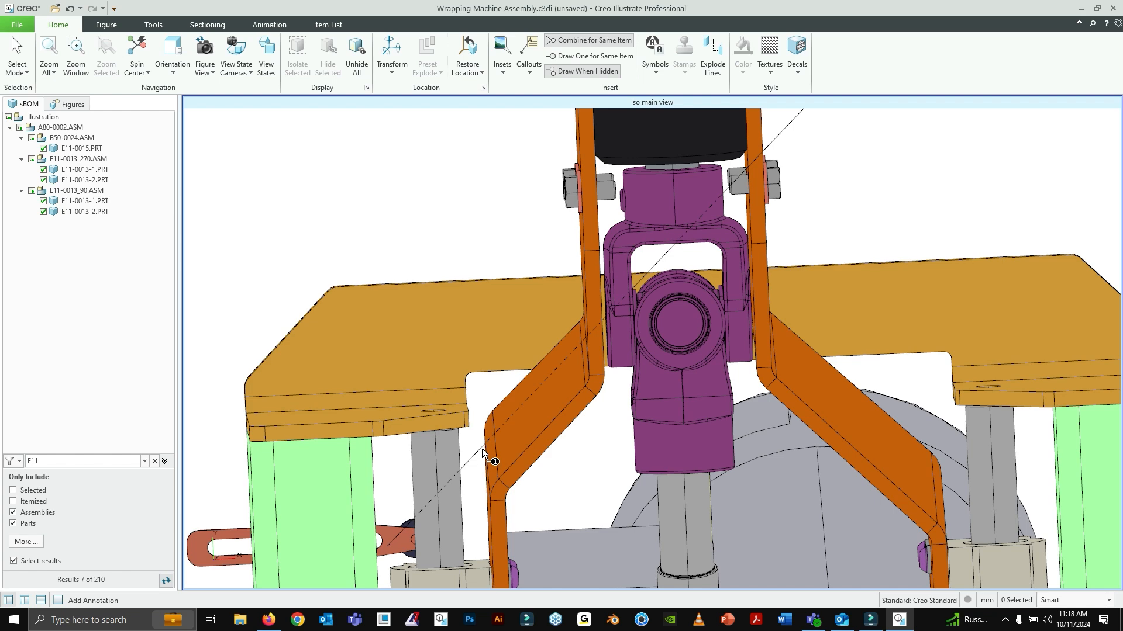
scroll(483, 450, "up", 3)
scroll(627, 301, "down", 4)
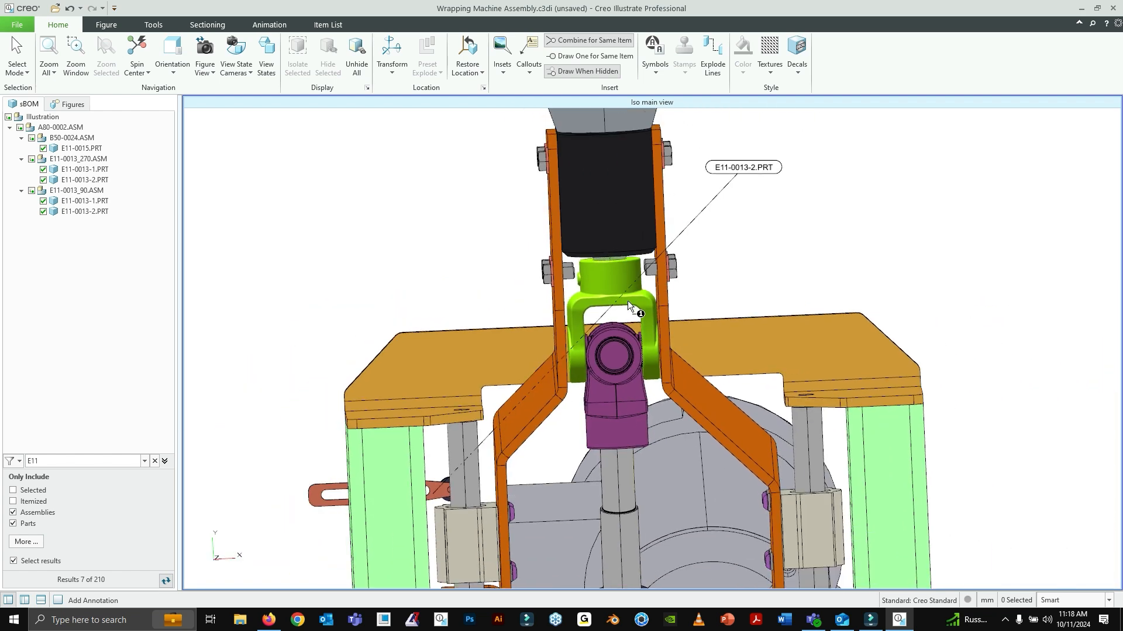
scroll(627, 301, "up", 1)
left_click(667, 294)
mouse_move(673, 279)
right_mouse_down()
mouse_move(727, 269)
mouse_move(733, 252)
mouse_move(715, 250)
right_mouse_up()
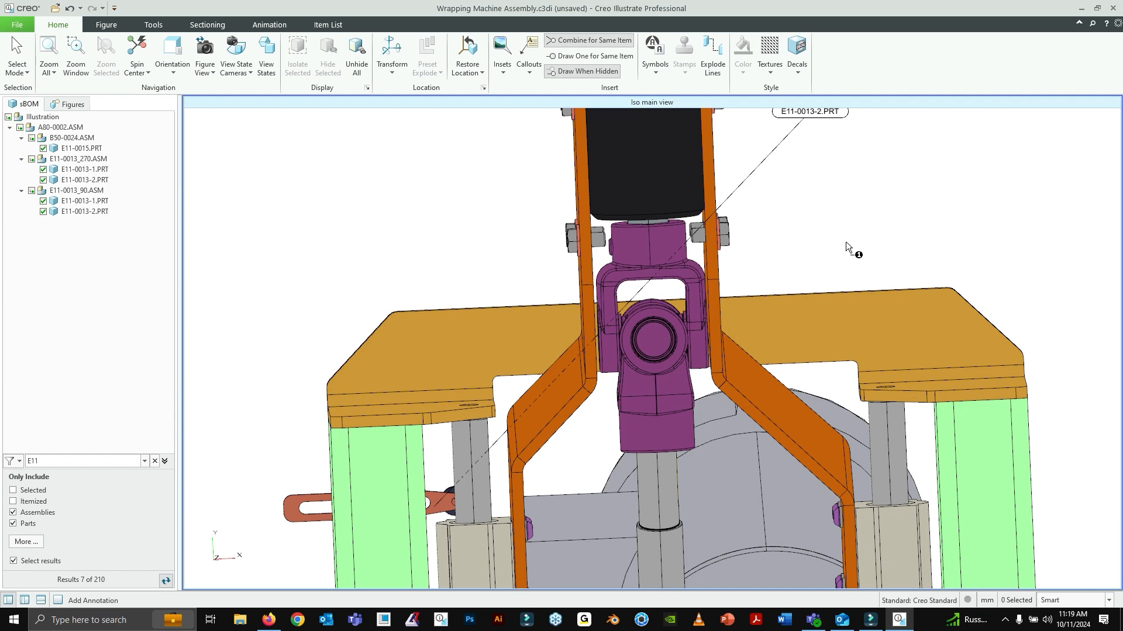
scroll(818, 247, "down", 3)
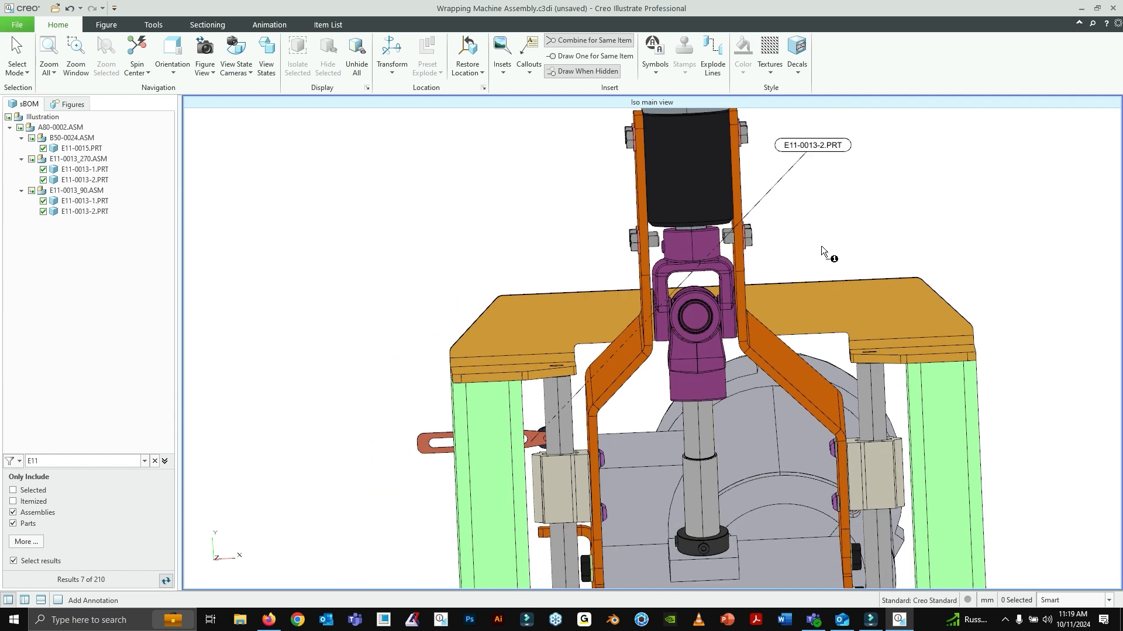
scroll(820, 245, "up", 3)
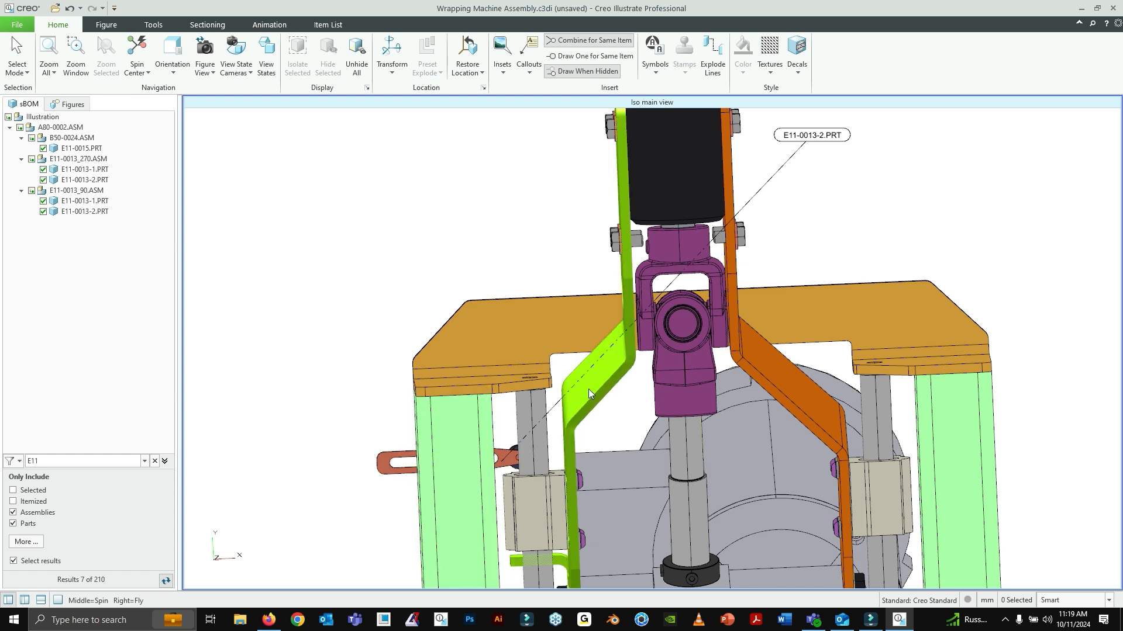
Step: Give the E11-0013-2.PRT callout's leader a Thick pen and a dot at its attachment end
left_click(753, 199)
double_click(753, 200)
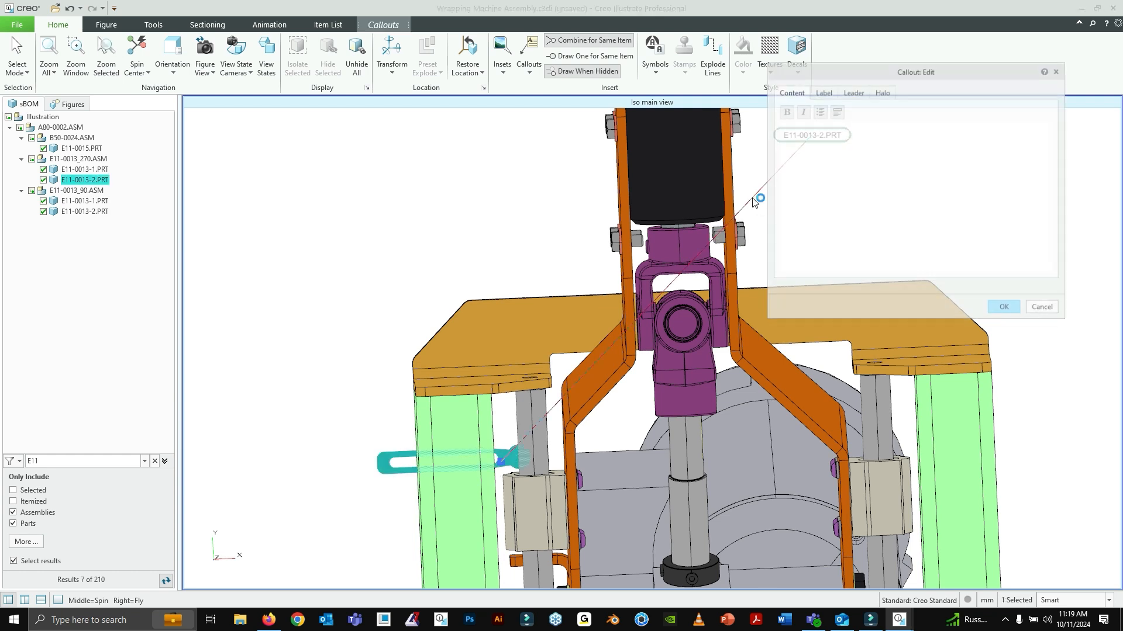
left_click(819, 93)
left_click(854, 94)
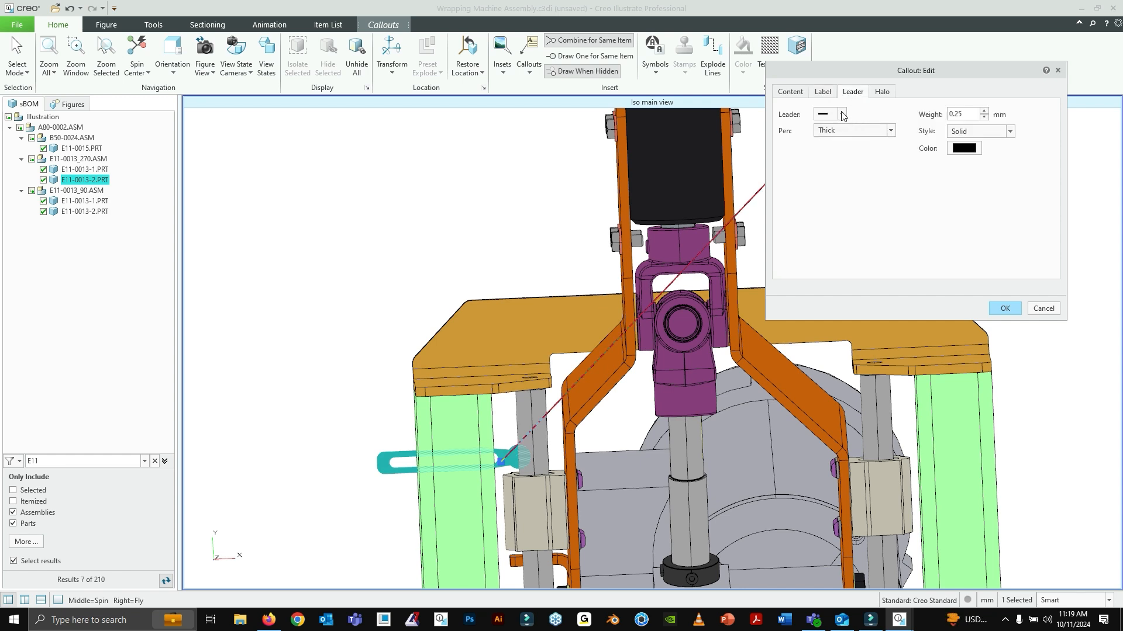
left_click(841, 114)
left_click(833, 151)
left_click(991, 310)
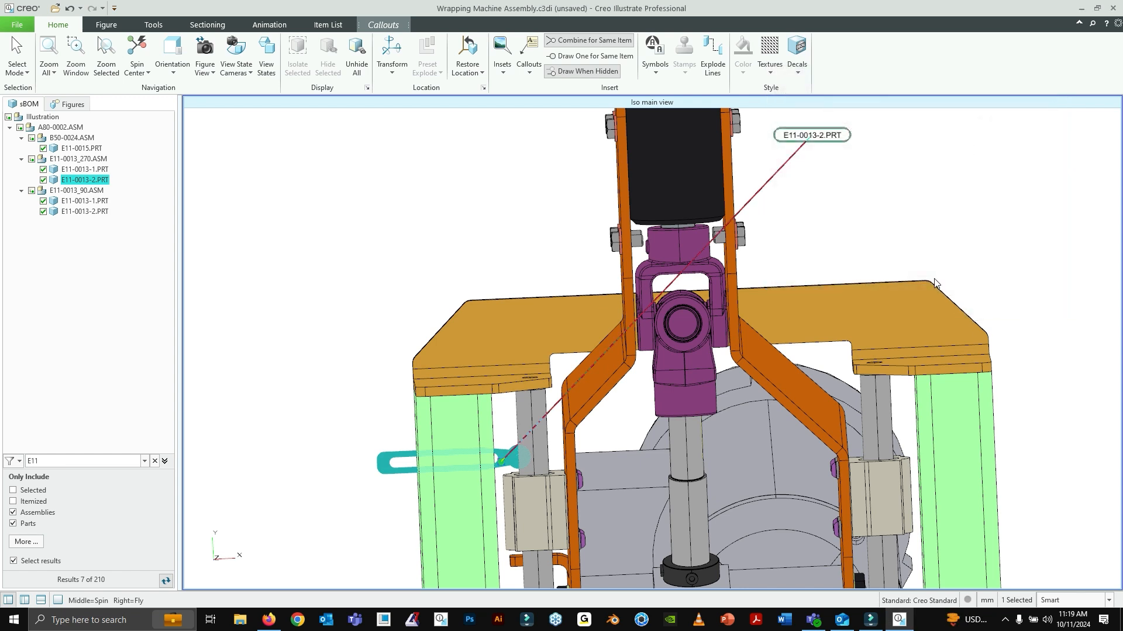
left_click(851, 268)
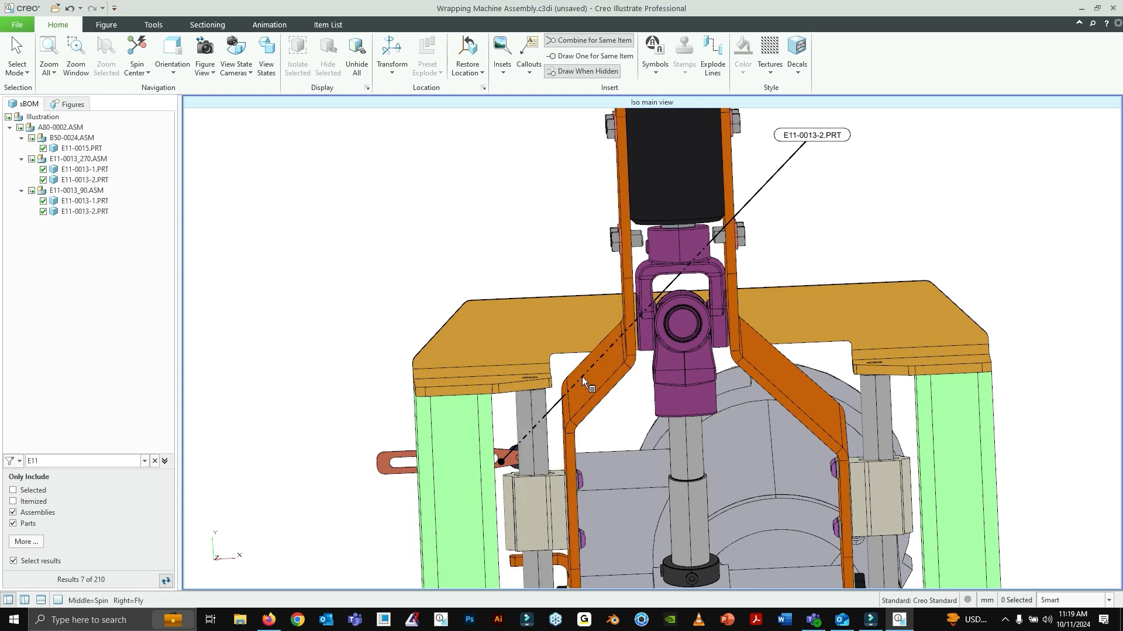
Step: Enable Leader in Front for the E11-0013-2.PRT callout and deselect it
left_click(759, 193)
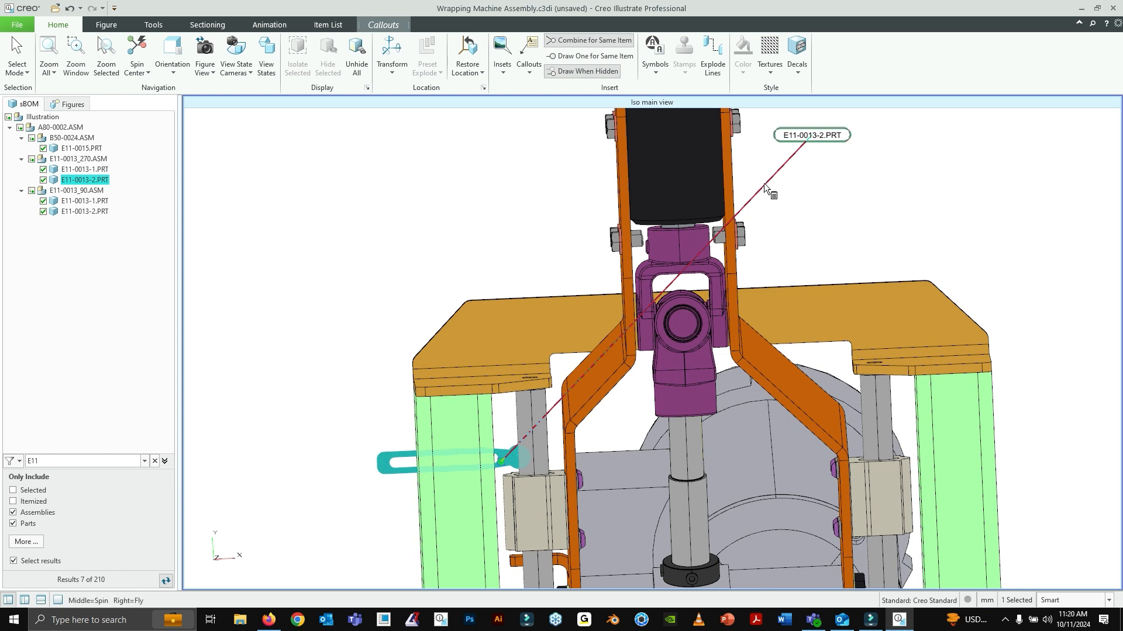
right_click(765, 184)
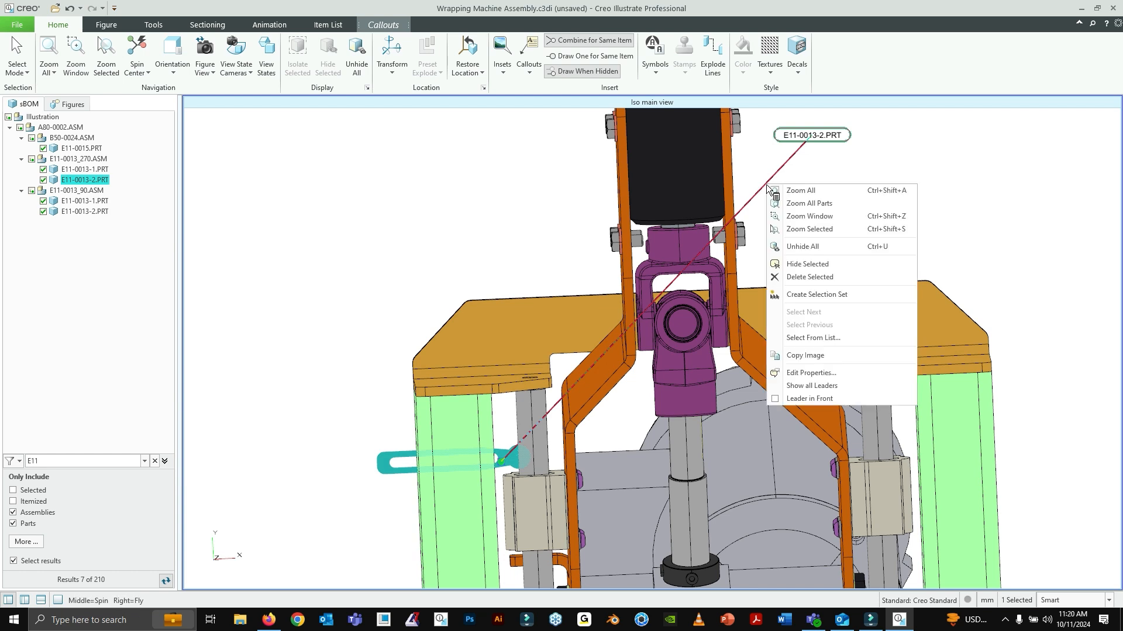
left_click(774, 399)
left_click(866, 243)
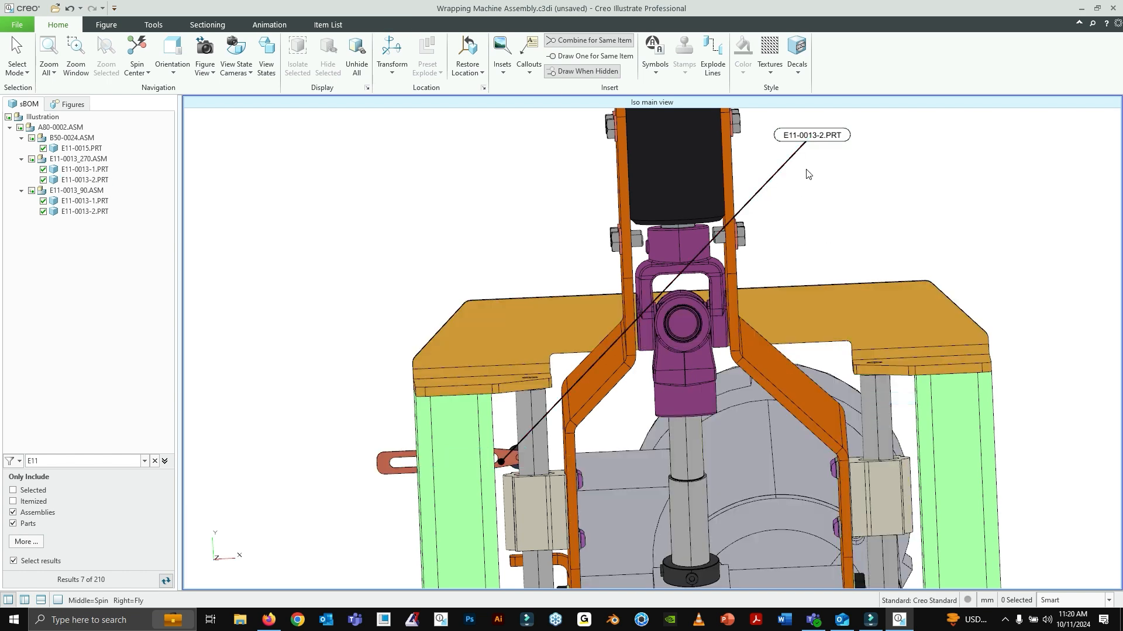